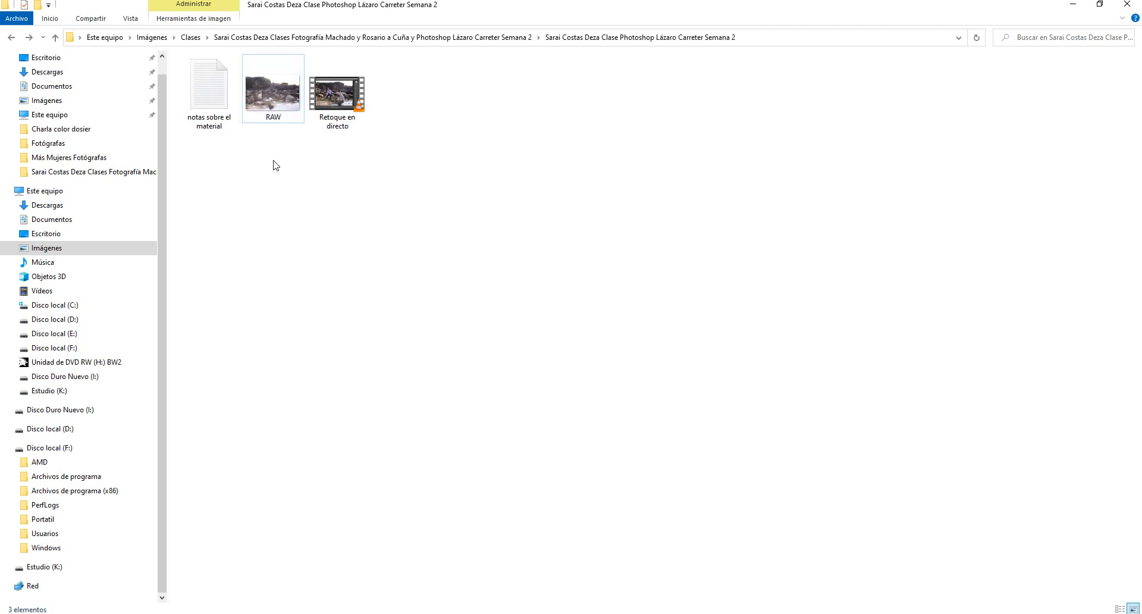
Step: Preview the RAW photo in the Fotos viewer and close the viewer
click(269, 87)
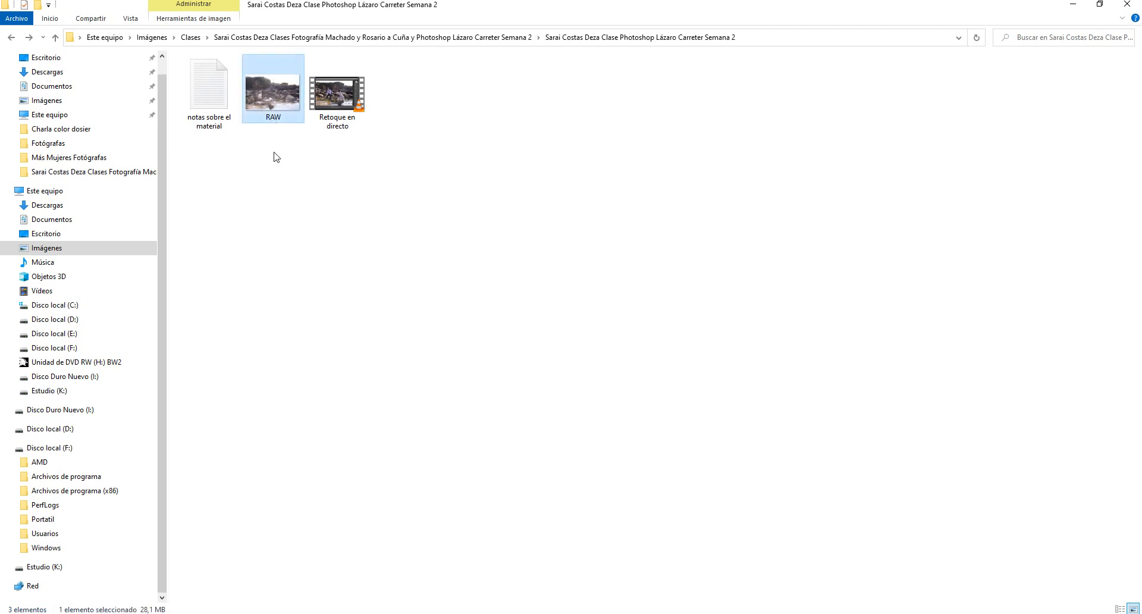
right_click(276, 98)
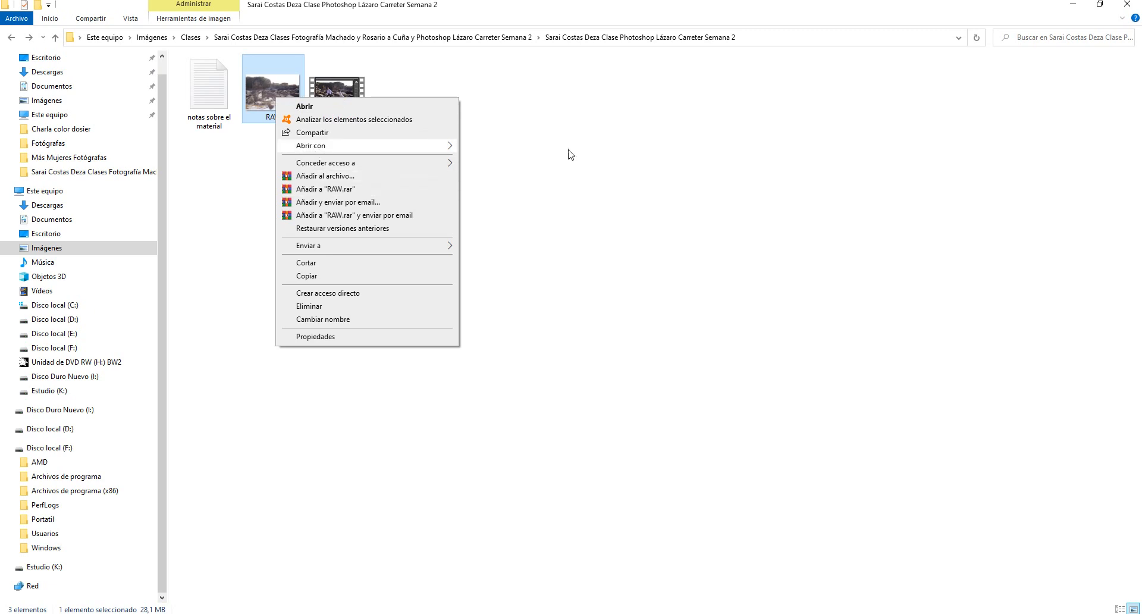
mouse_move(309, 148)
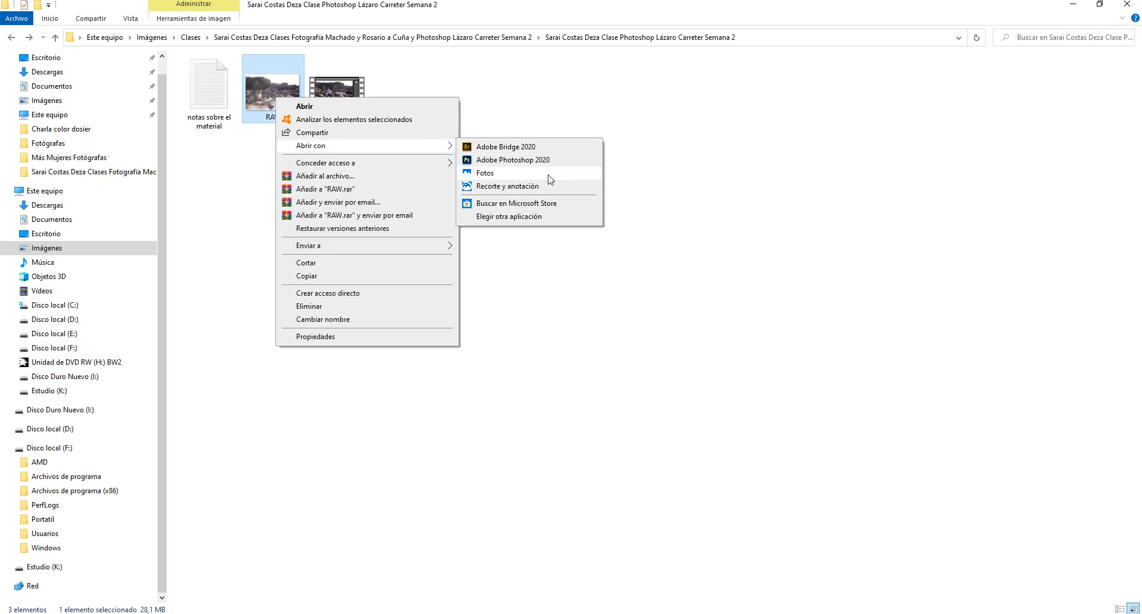
click(548, 176)
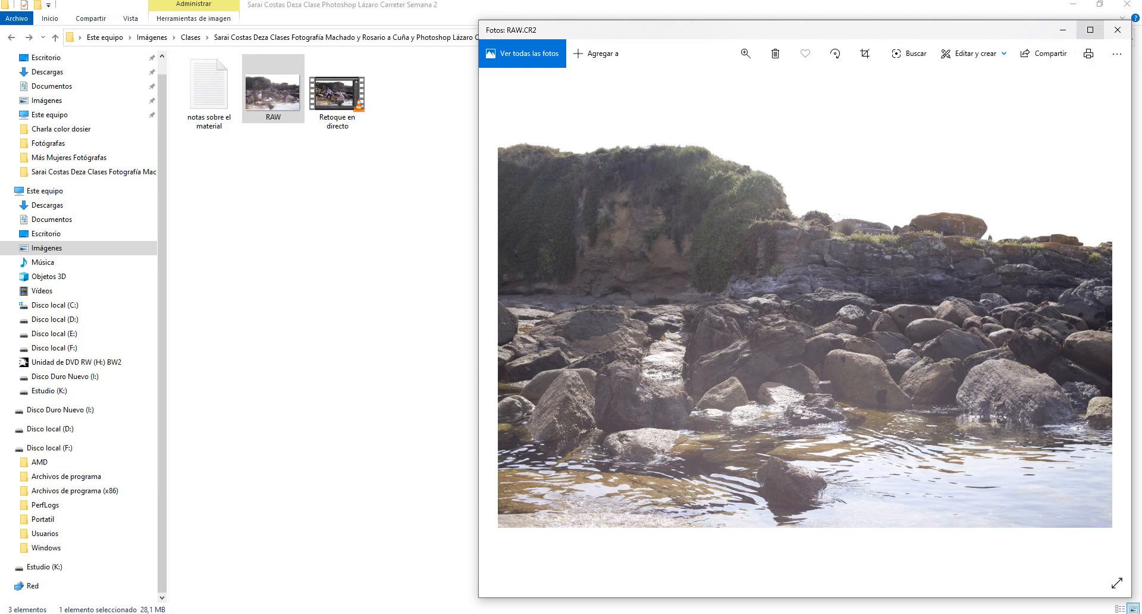
click(1117, 30)
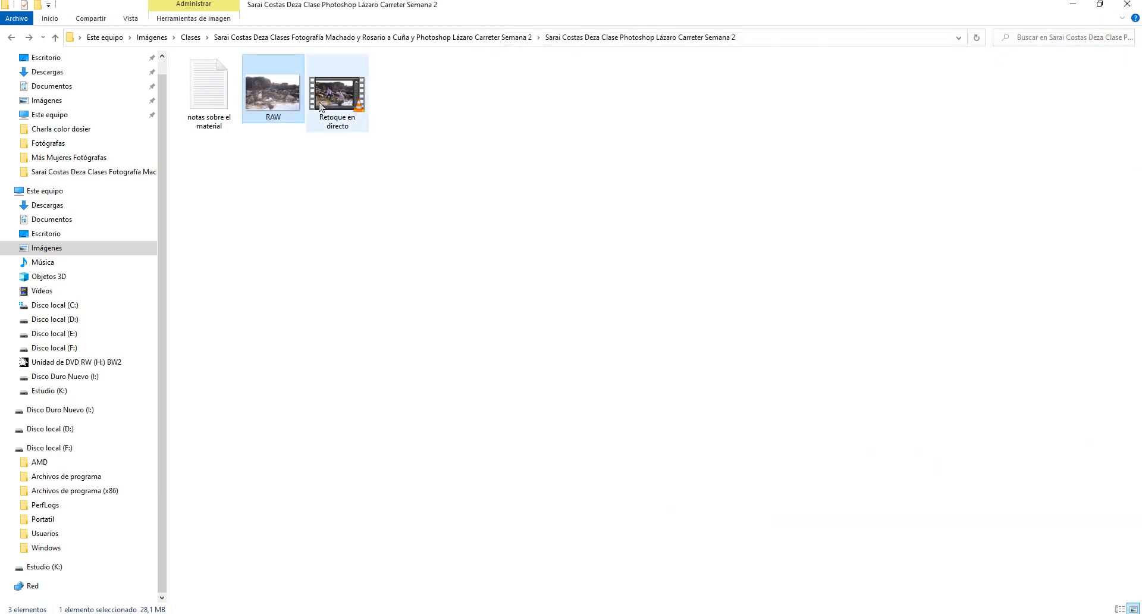
Step: Open the RAW photo with Adobe Photoshop 2020, choosing the program's shortcut on the Escritorio as another application
right_click(262, 98)
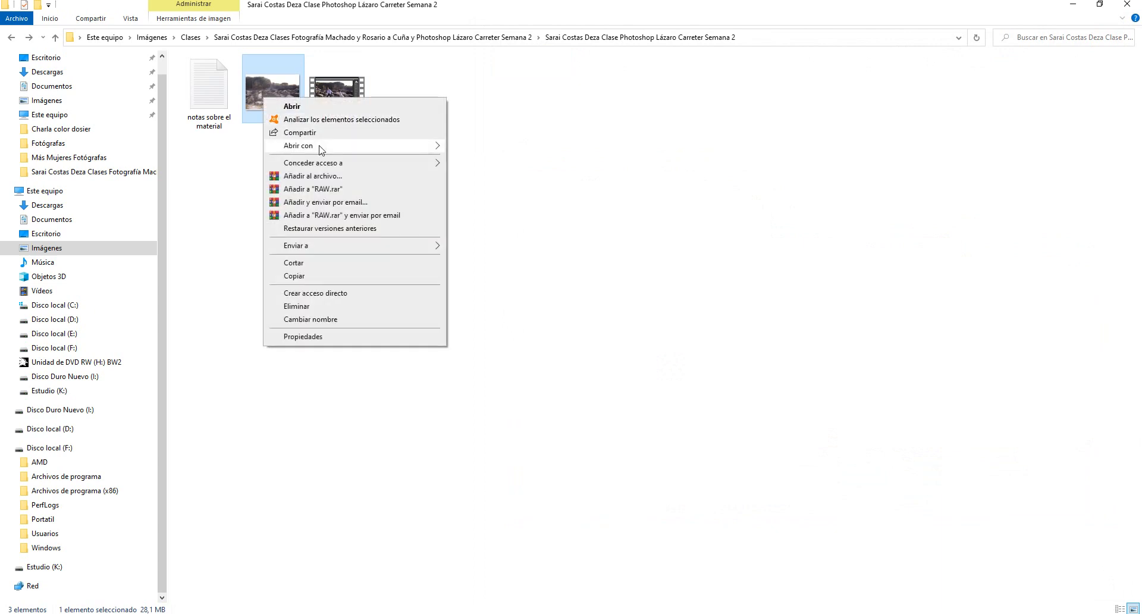
mouse_move(319, 147)
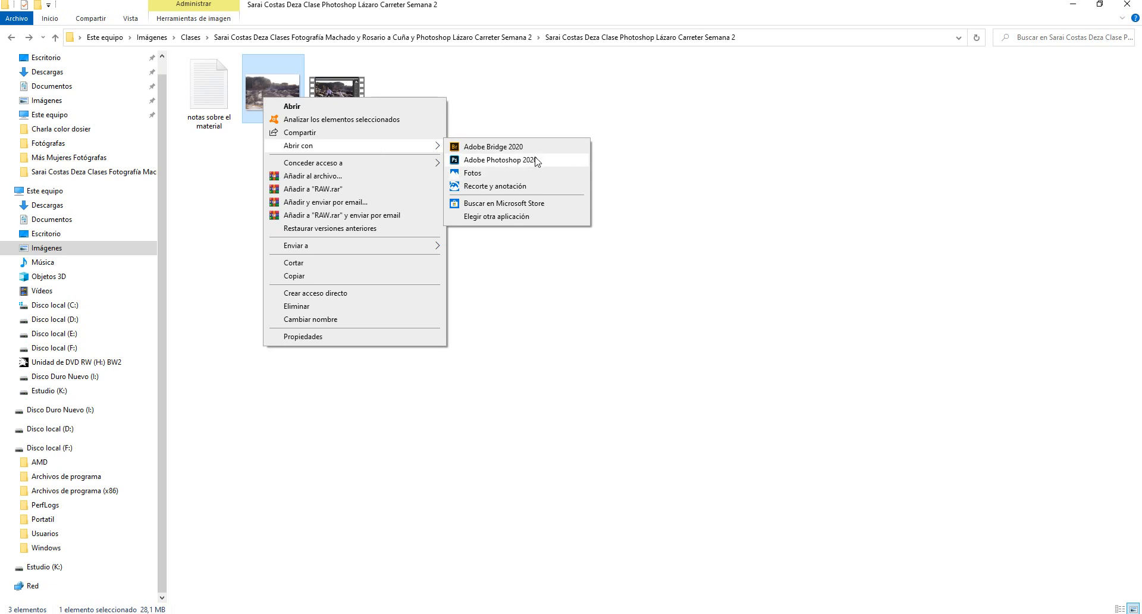
click(510, 218)
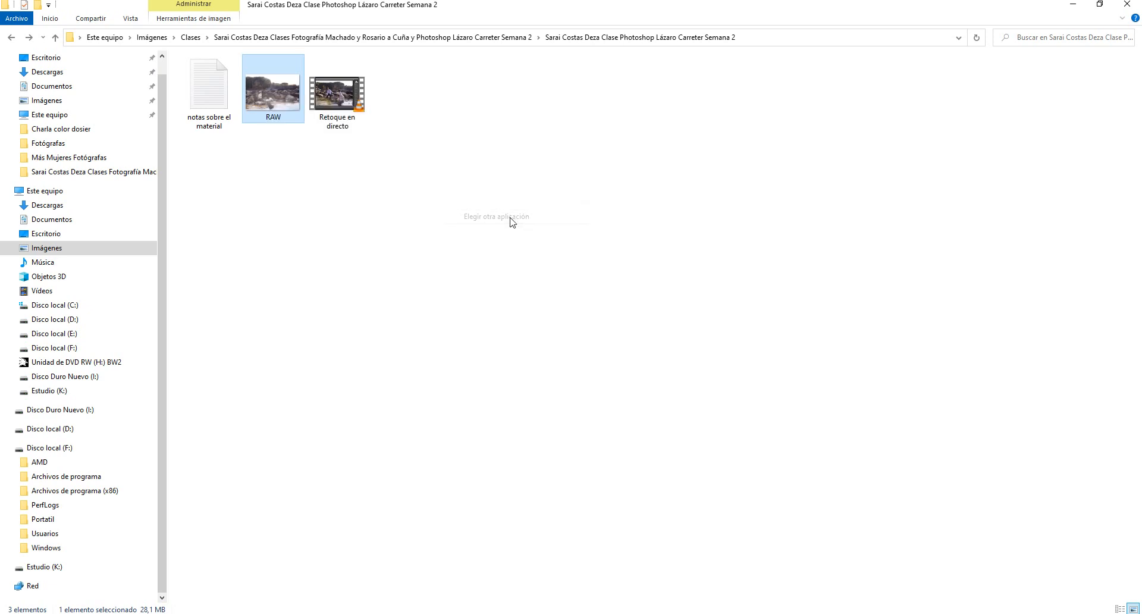
scroll(520, 296, down, 1)
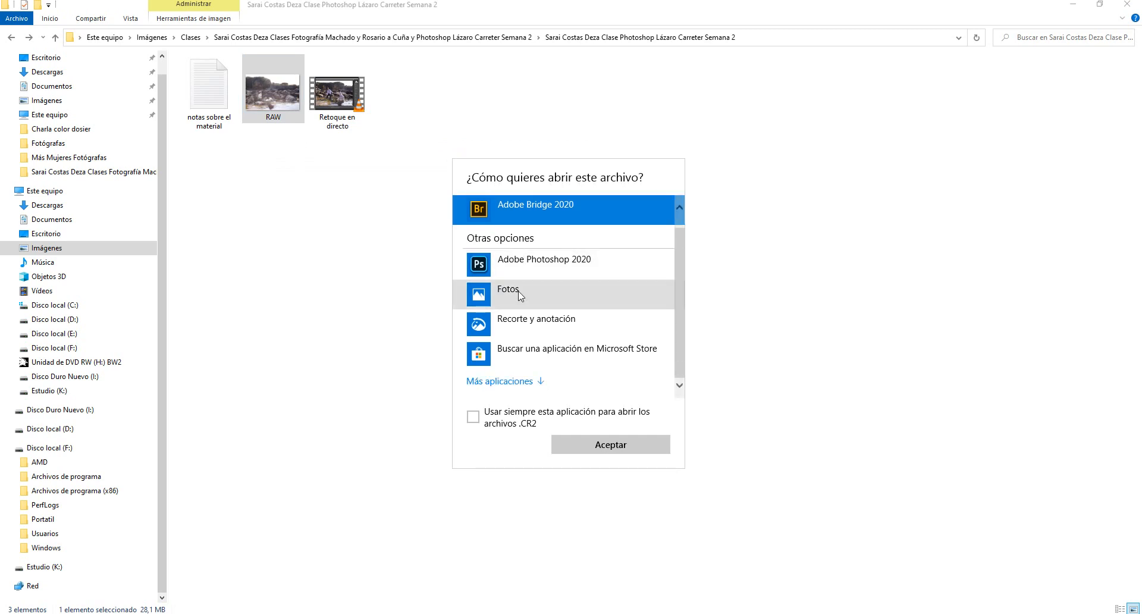
click(515, 382)
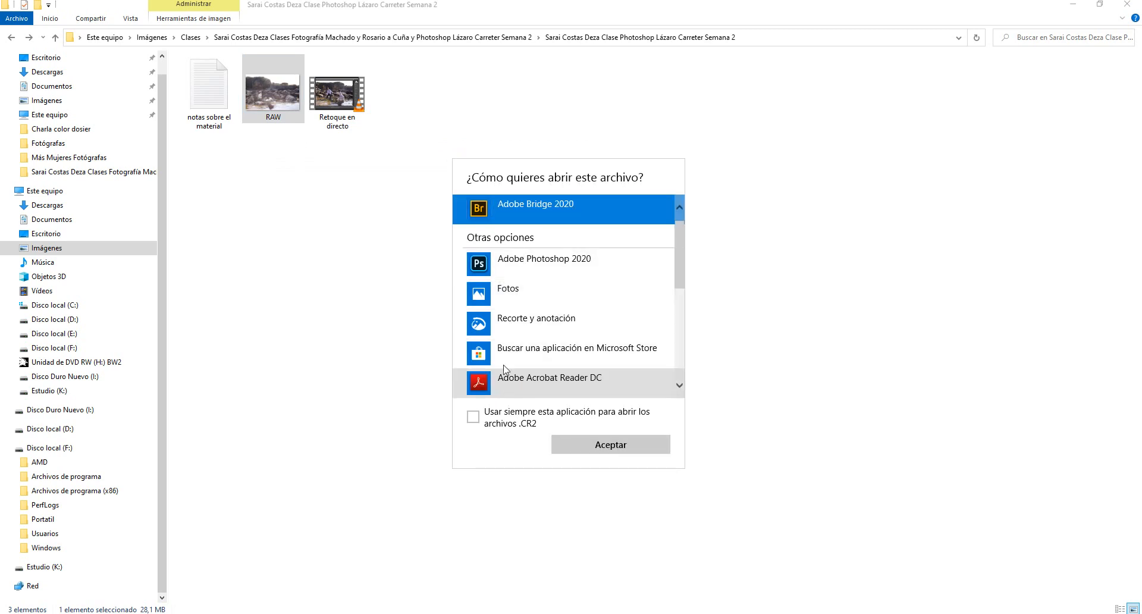
scroll(505, 369, down, 5)
click(509, 384)
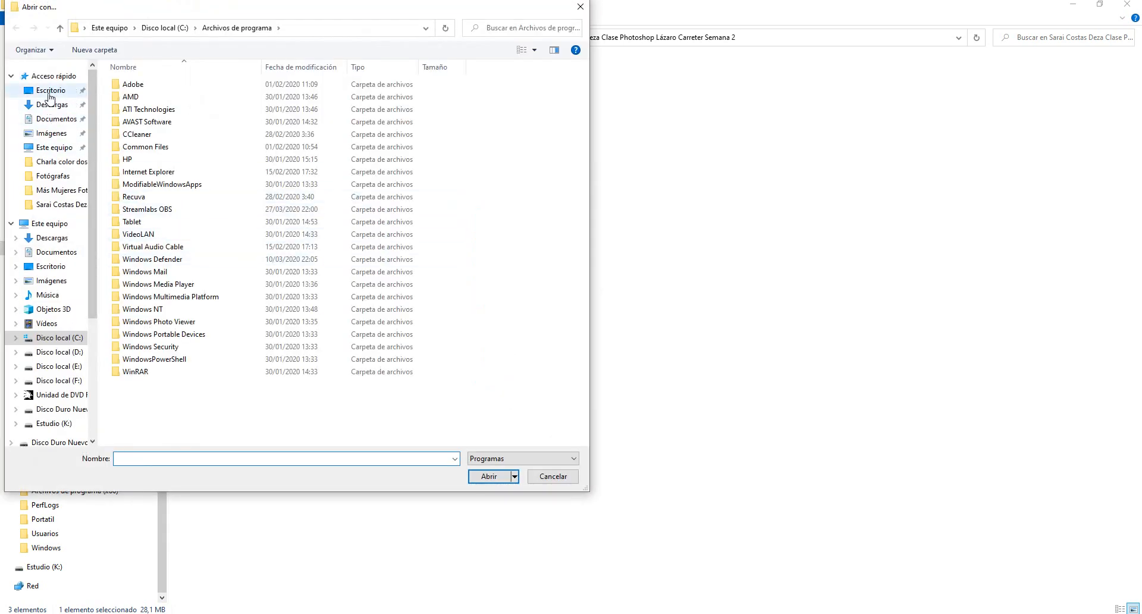
click(56, 90)
click(207, 175)
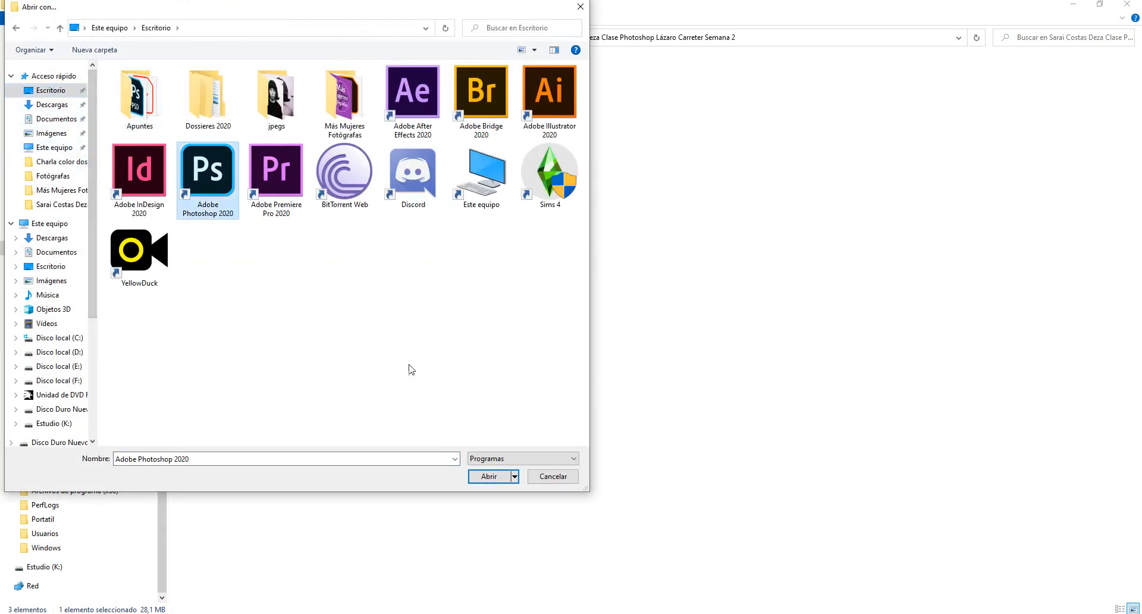
click(483, 475)
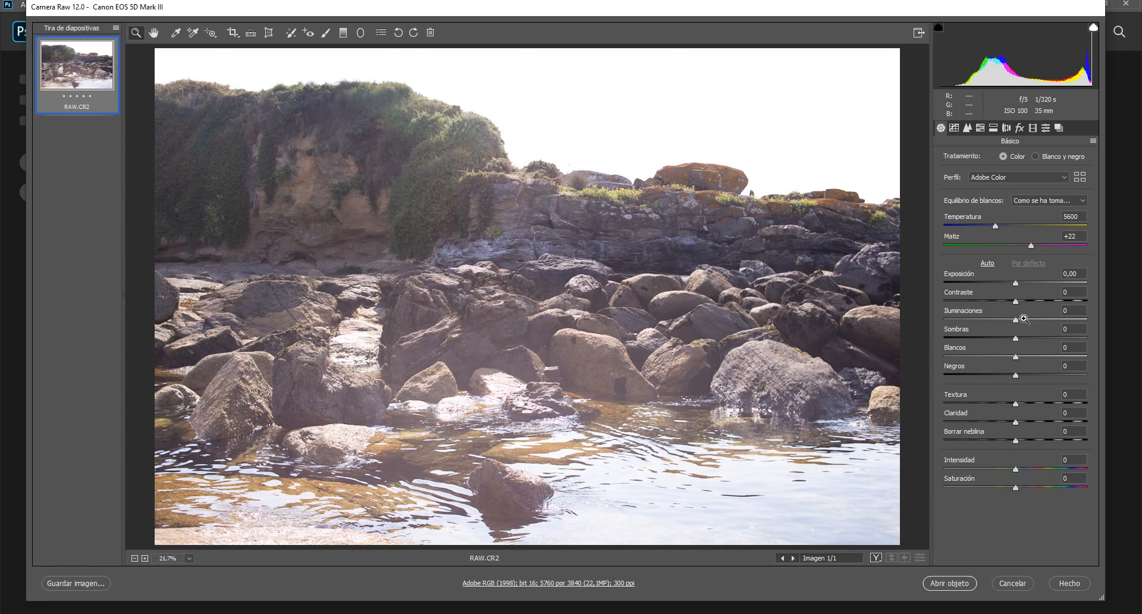
Step: Set Exposición to +1,70 and Contraste to -41, and look over the filmstrip's options
drag(1015, 283, 984, 302)
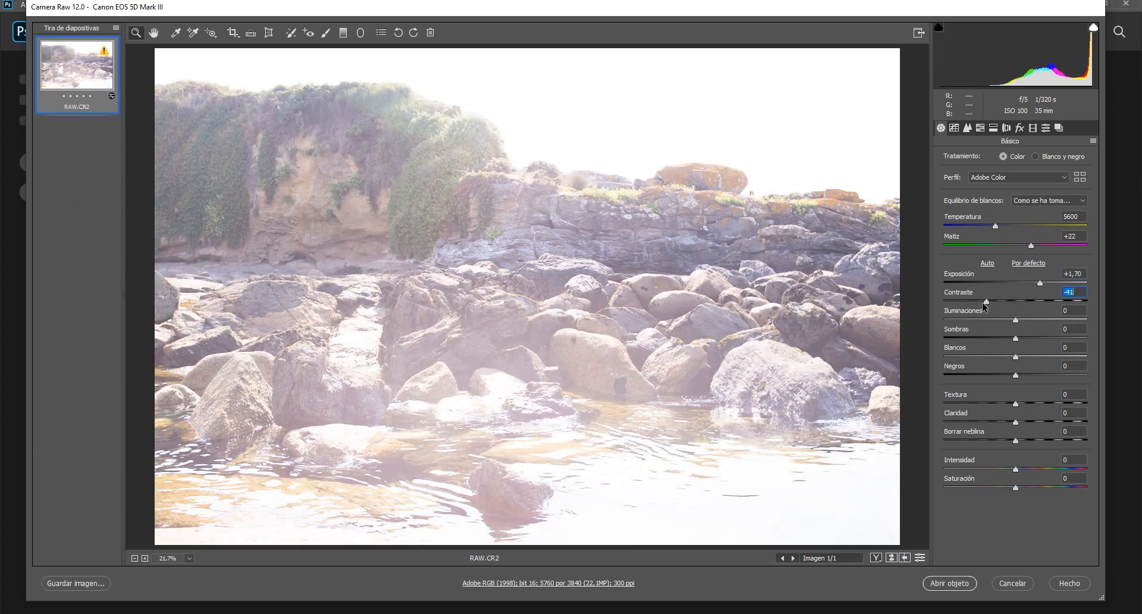
click(116, 29)
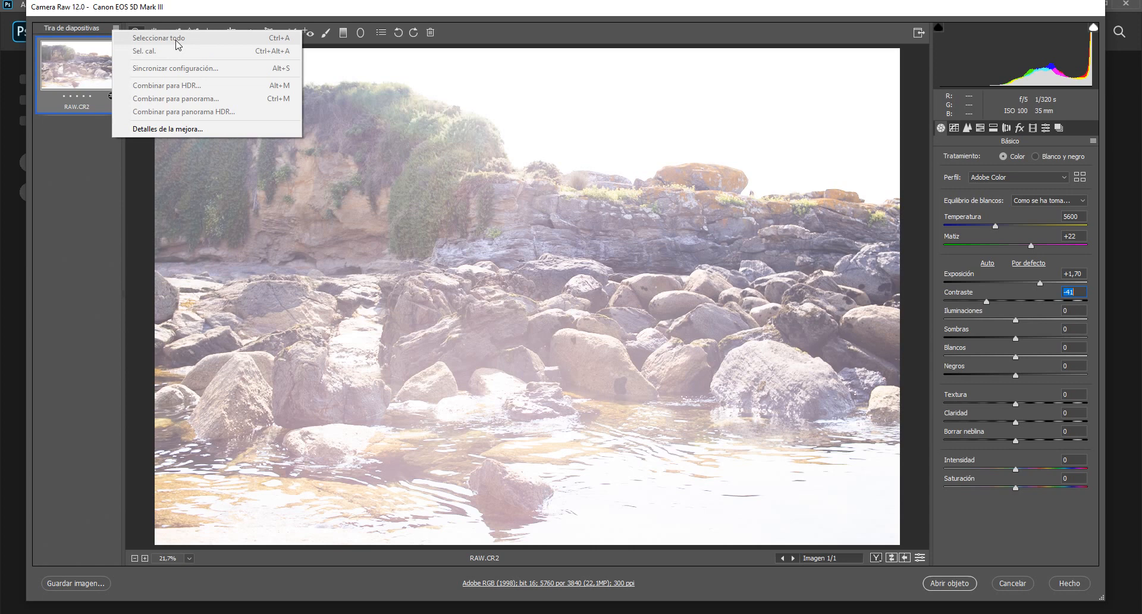
click(70, 160)
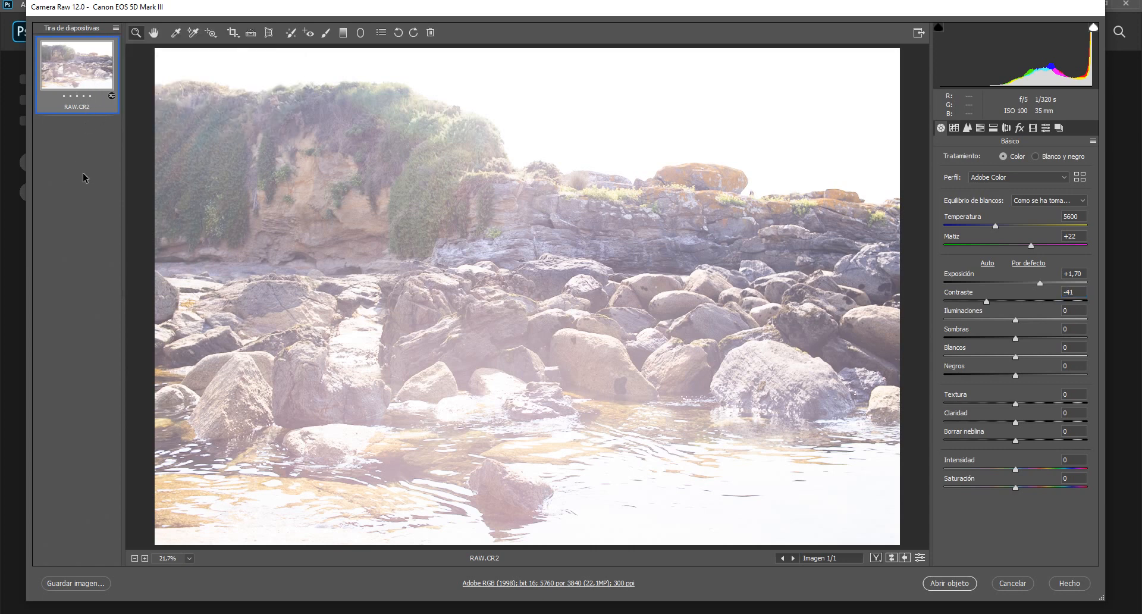
click(116, 30)
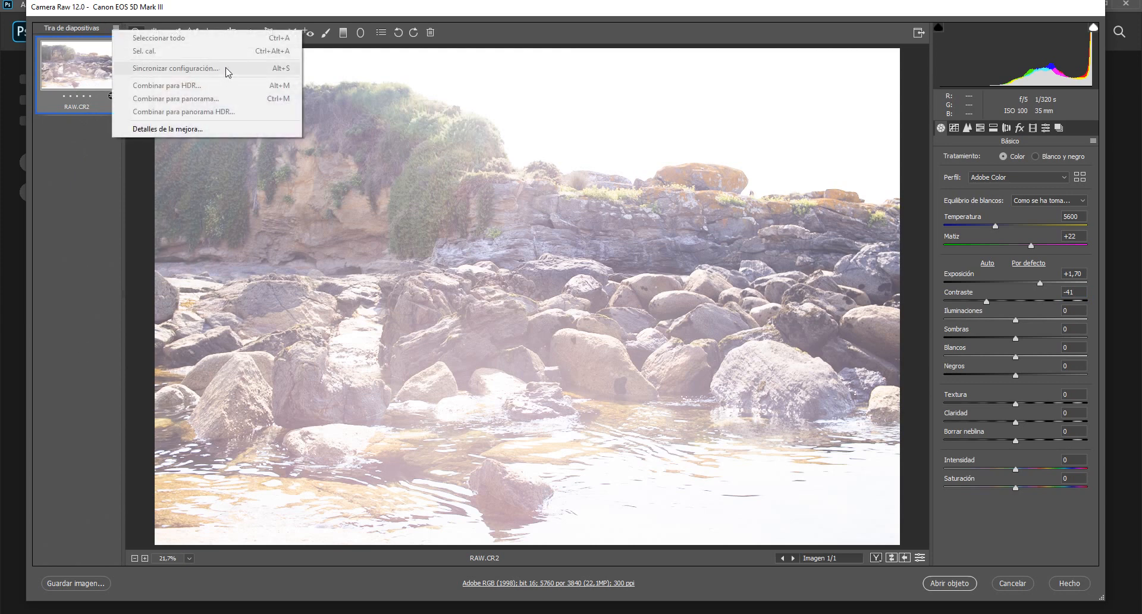
click(62, 62)
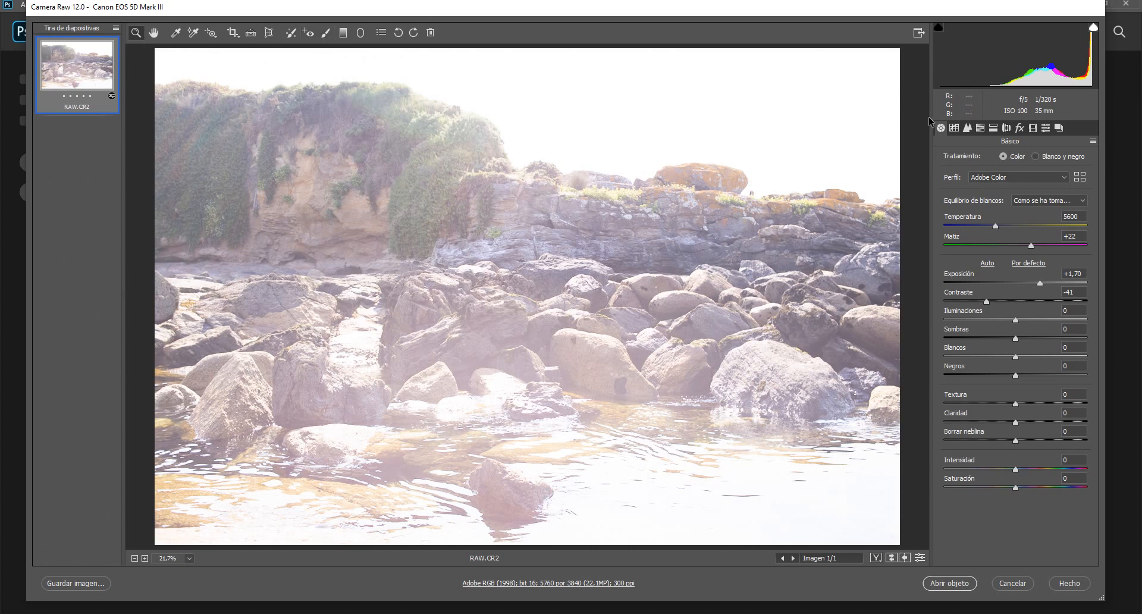
Step: Restore the Camera Raw default values for the photo
click(1092, 142)
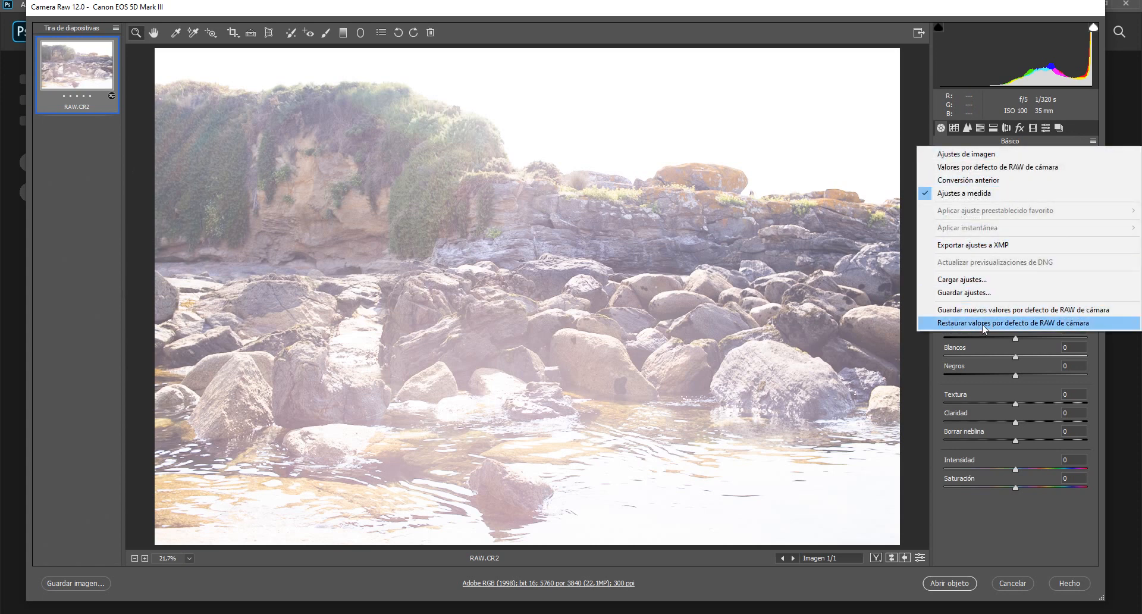
click(1061, 324)
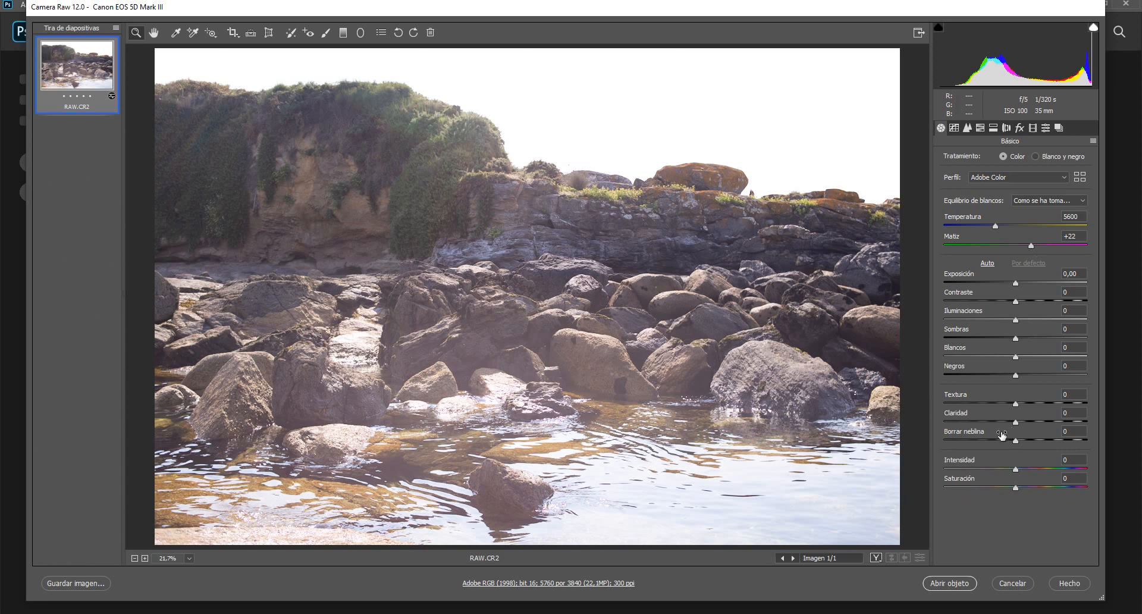
Step: Raise Exposición to +2,05 and save the settings without opening the photo in Photoshop
drag(1029, 284, 1043, 283)
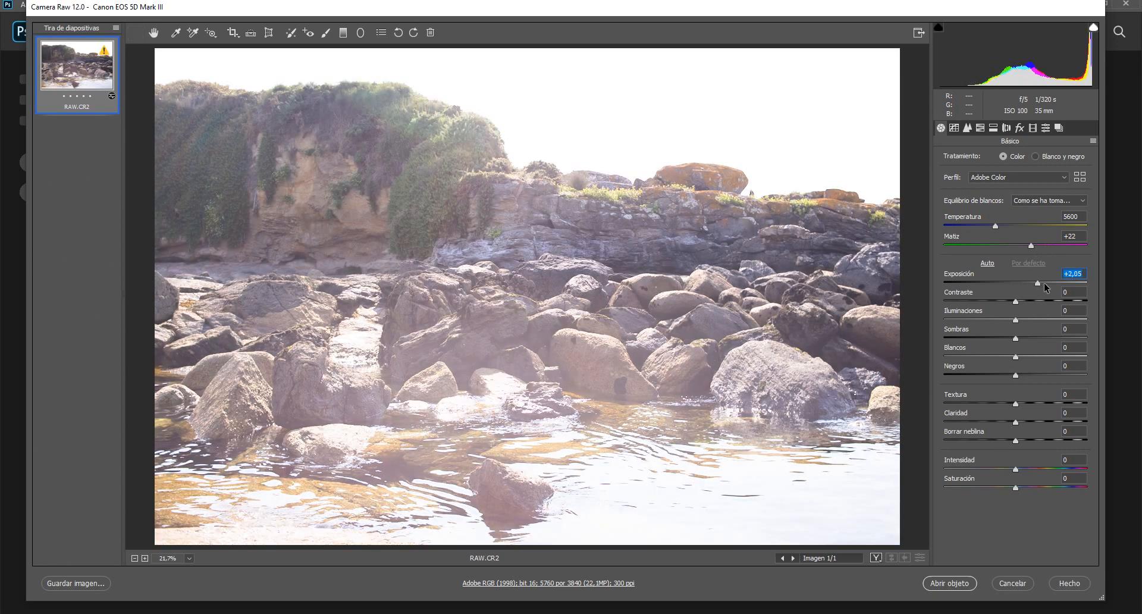
click(1068, 585)
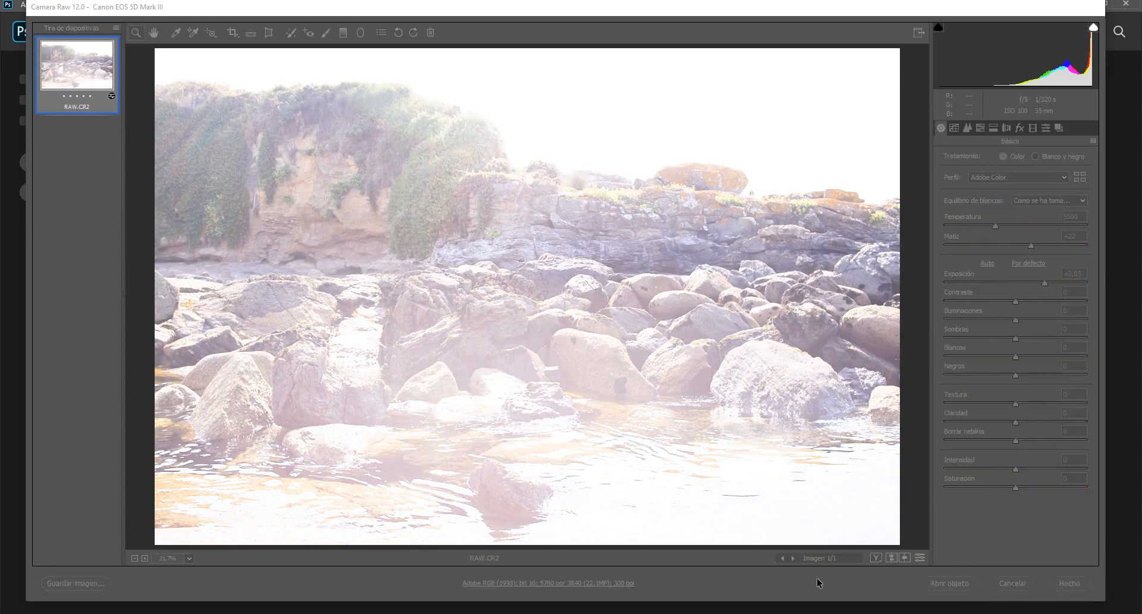
Step: Switch to File Explorer and delete the RAW.xmp settings file from the class folder
mouse_move(279, 612)
click(326, 566)
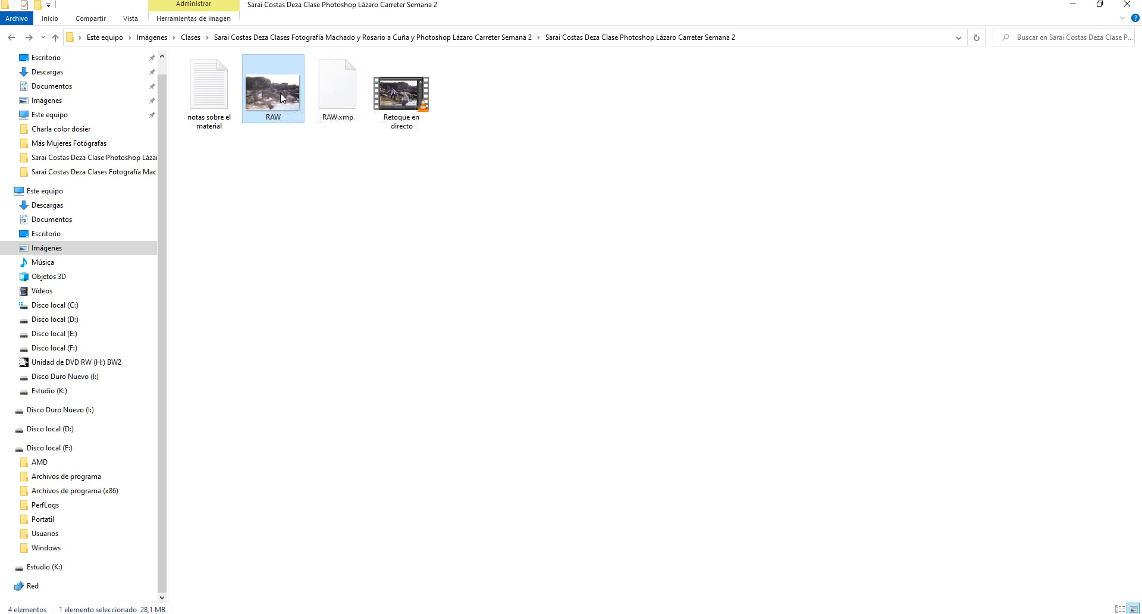
click(349, 94)
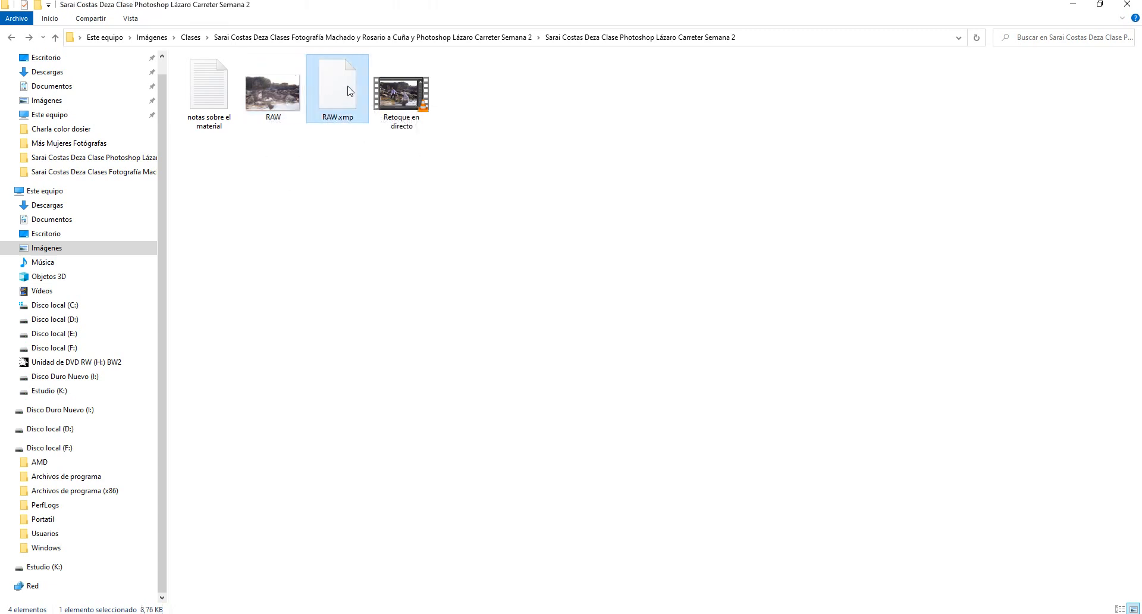
key(Delete)
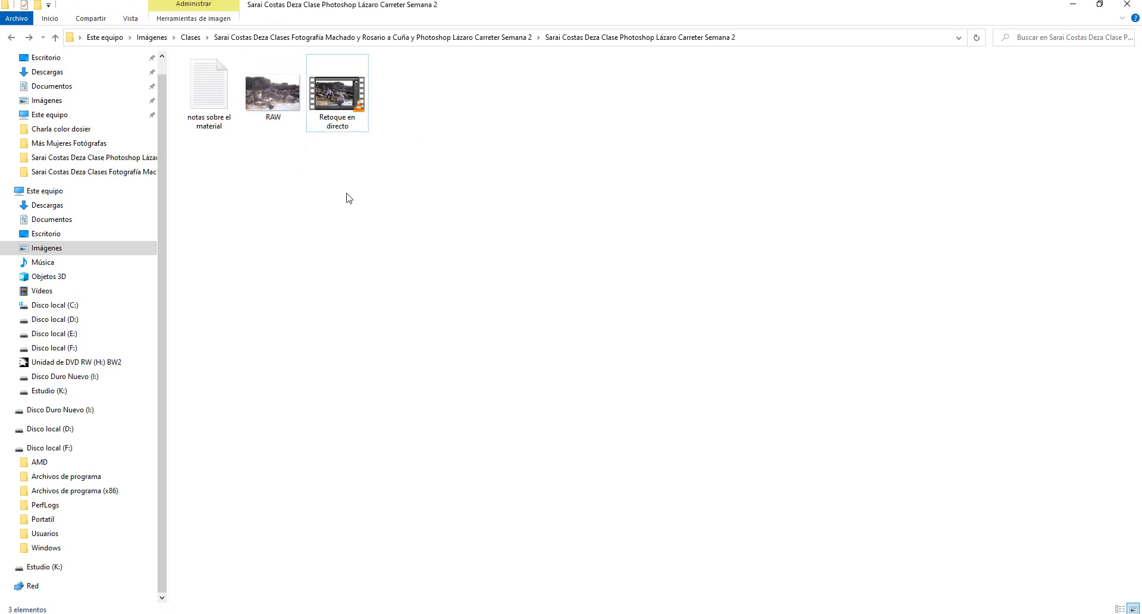
Step: Open the RAW photo again with Adobe Photoshop 2020
click(270, 85)
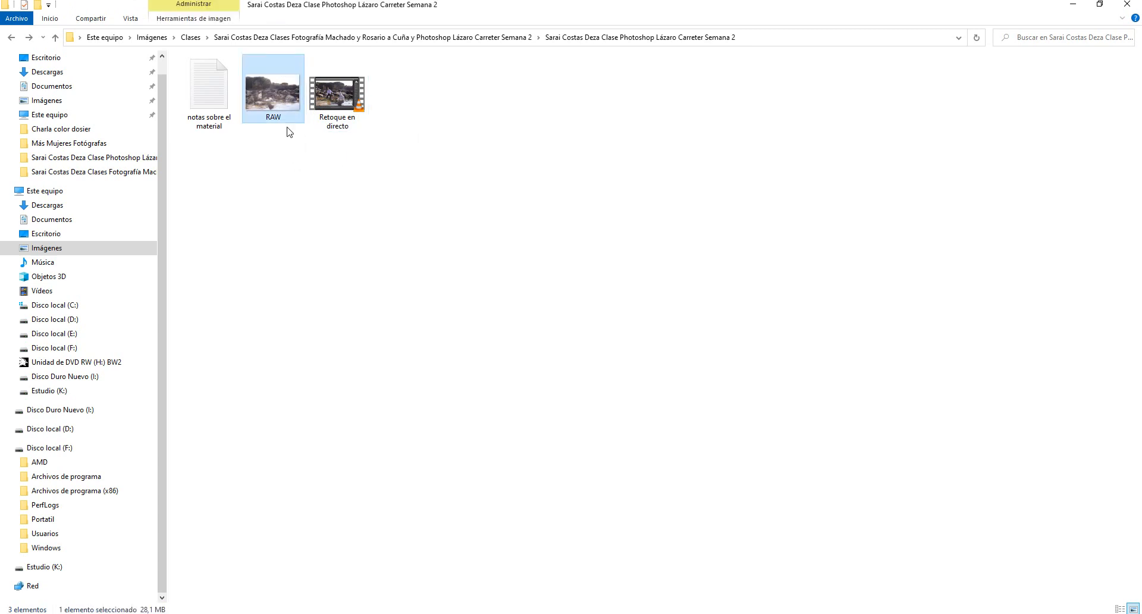
right_click(280, 90)
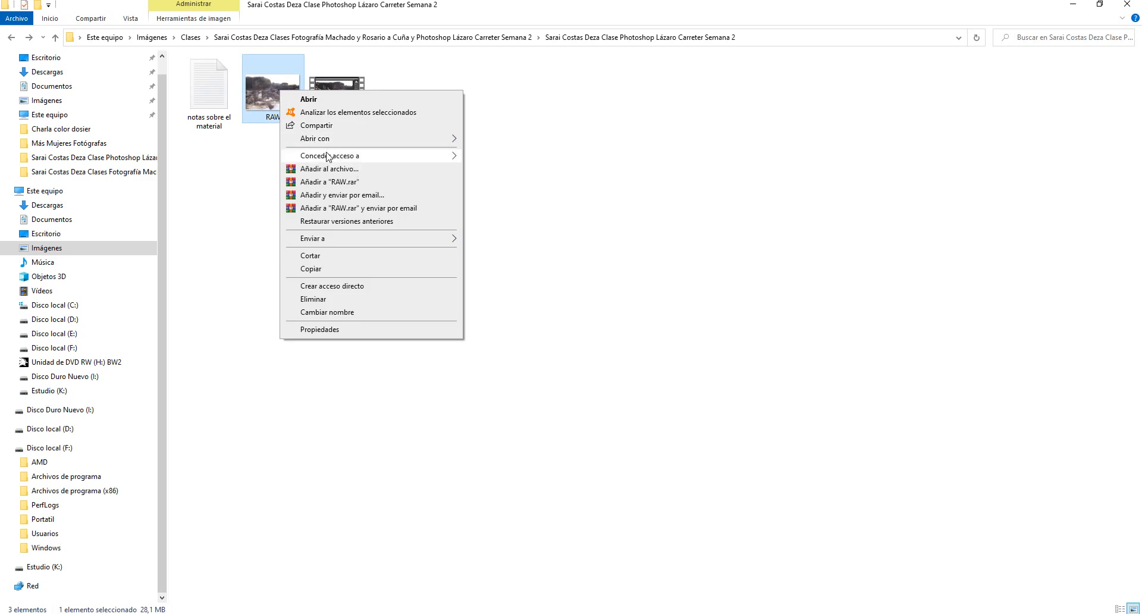
mouse_move(328, 140)
click(498, 154)
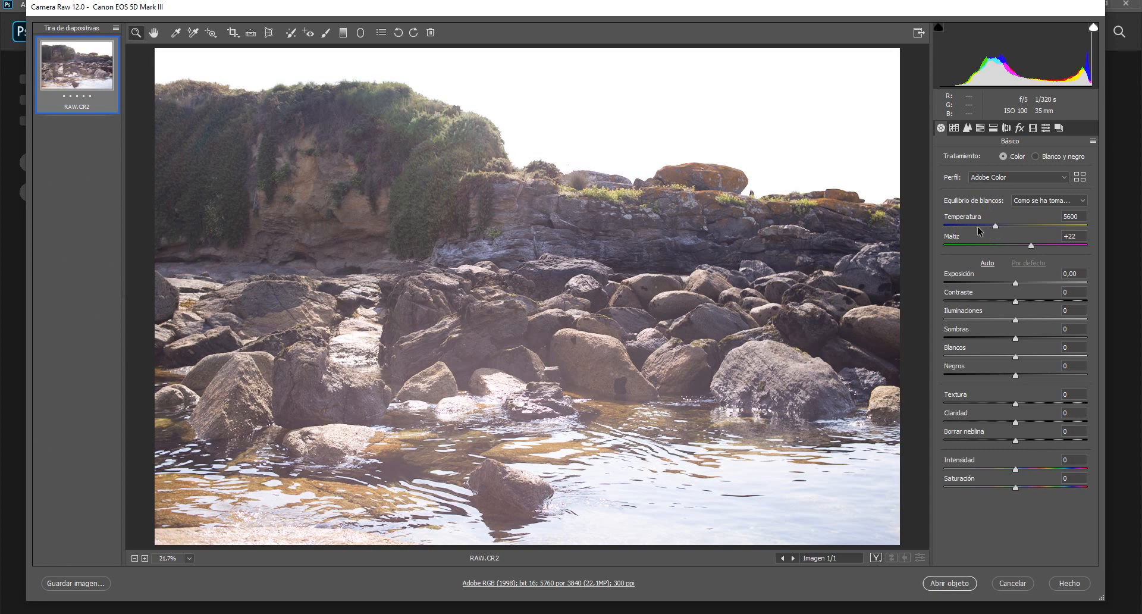
Step: Try the white balance Temperatura at its maximum of 50000 and at much cooler values
drag(996, 226, 1120, 230)
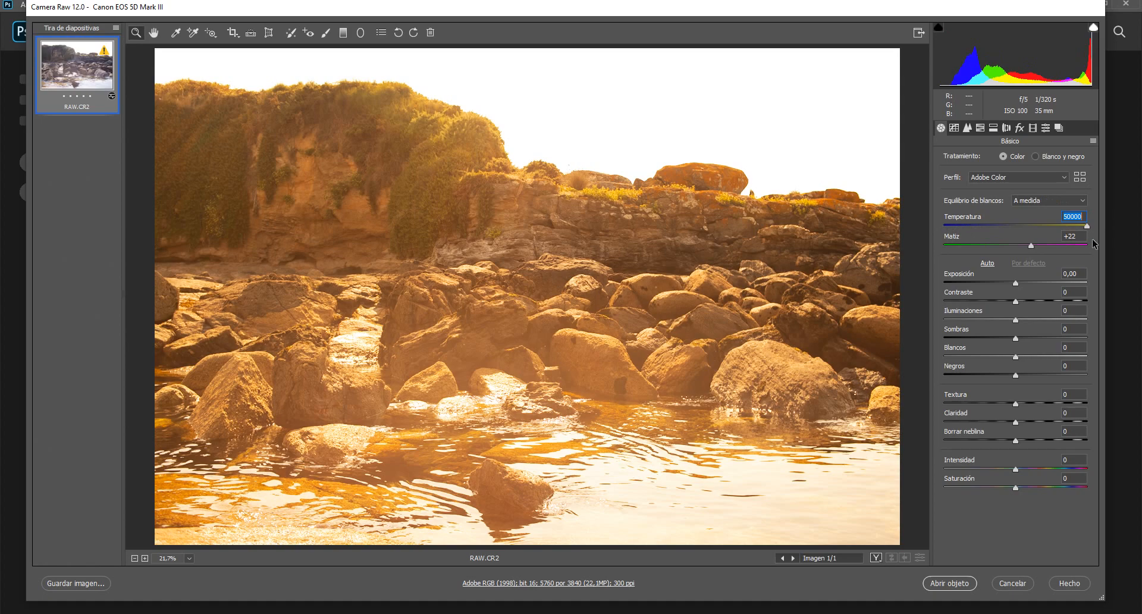
text(3800)
key(Return)
drag(1048, 229, 979, 236)
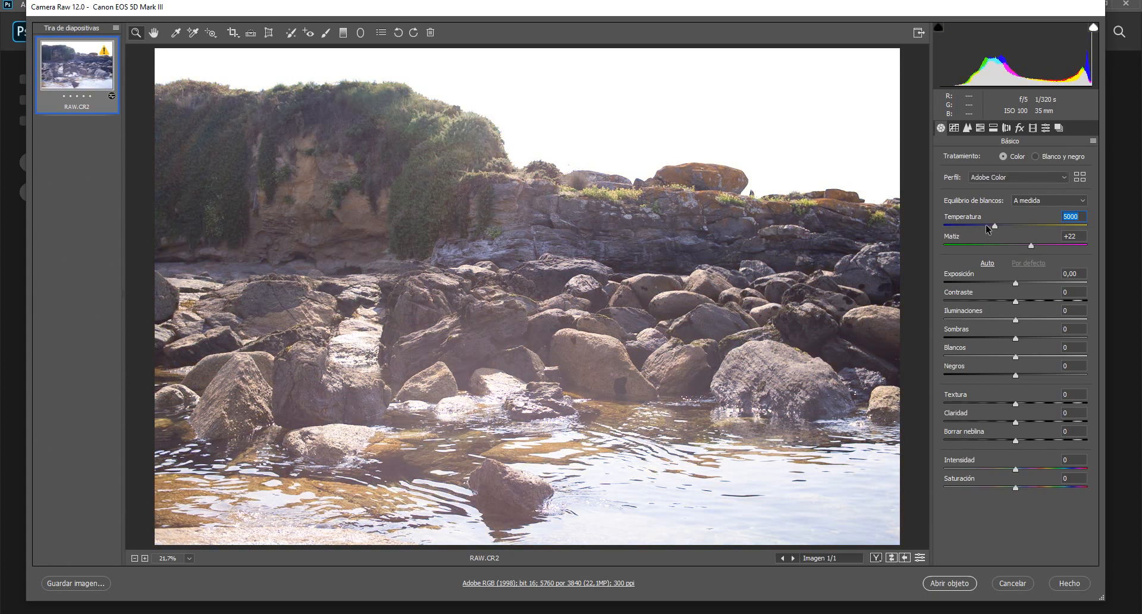
Step: Set the white balance Temperatura to 6450 and Matiz to -2
drag(978, 226, 1008, 228)
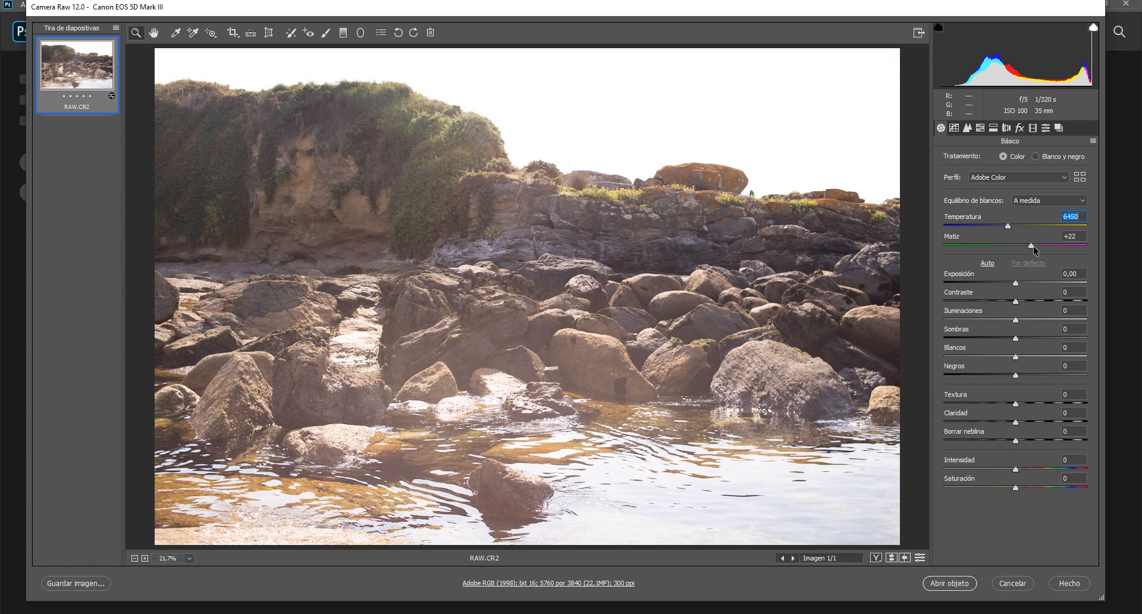
mouse_move(1033, 245)
mouse_down()
mouse_move(947, 246)
mouse_move(1094, 248)
mouse_move(1015, 249)
mouse_up()
Step: Test Exposición at +0,20, +0,05 and -5,00, and reset it to 0
mouse_move(1014, 289)
mouse_down()
mouse_move(1121, 285)
mouse_move(881, 282)
mouse_move(1018, 283)
mouse_up()
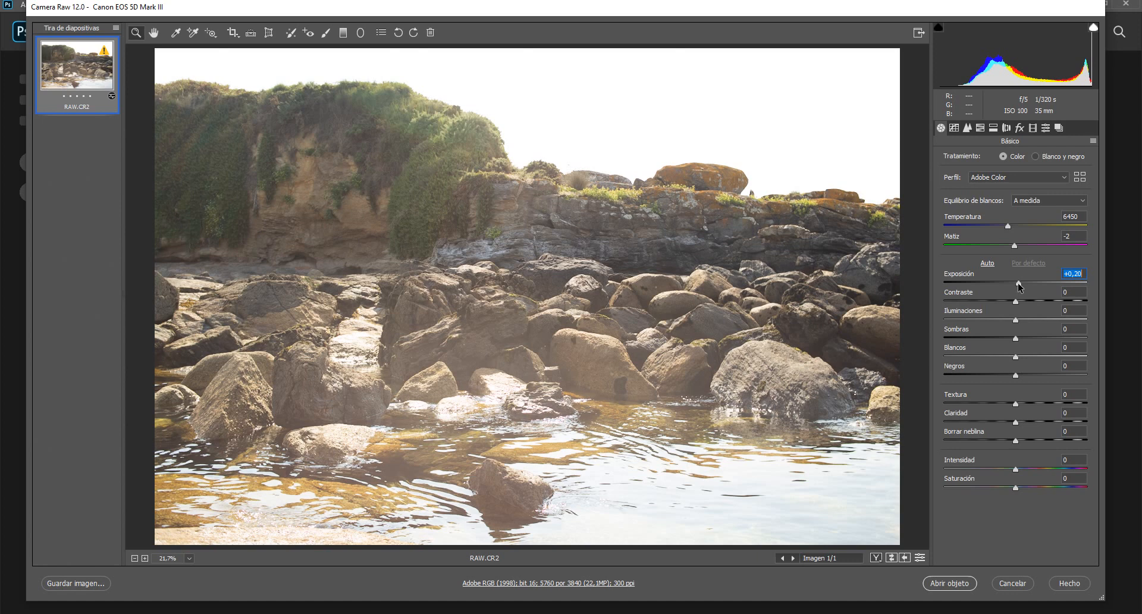
drag(1018, 284, 1016, 284)
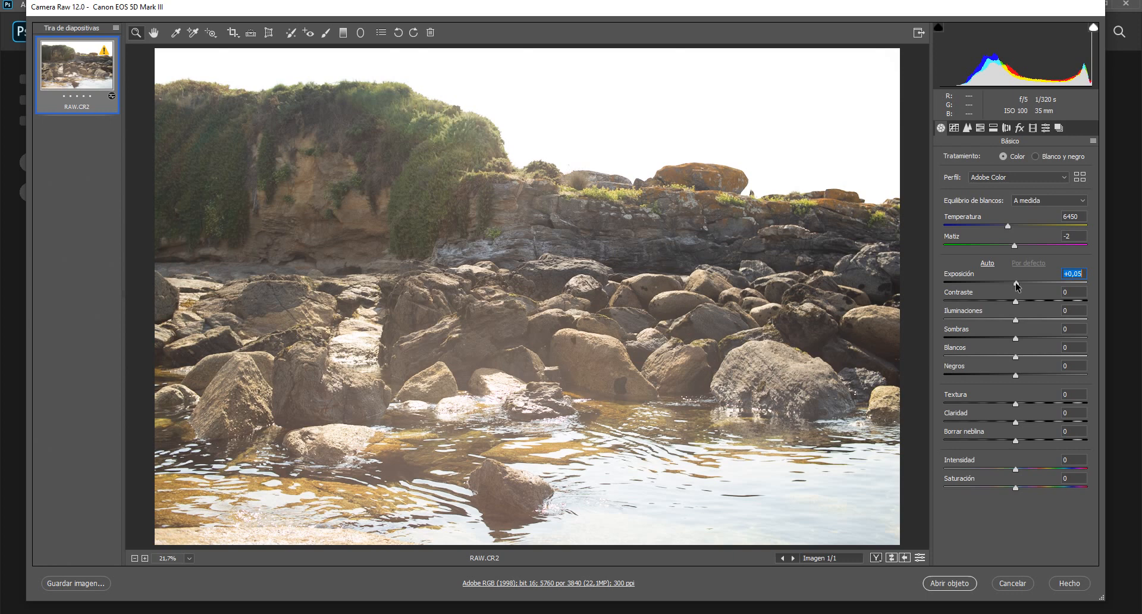
drag(1016, 285, 1016, 285)
drag(1015, 284, 931, 291)
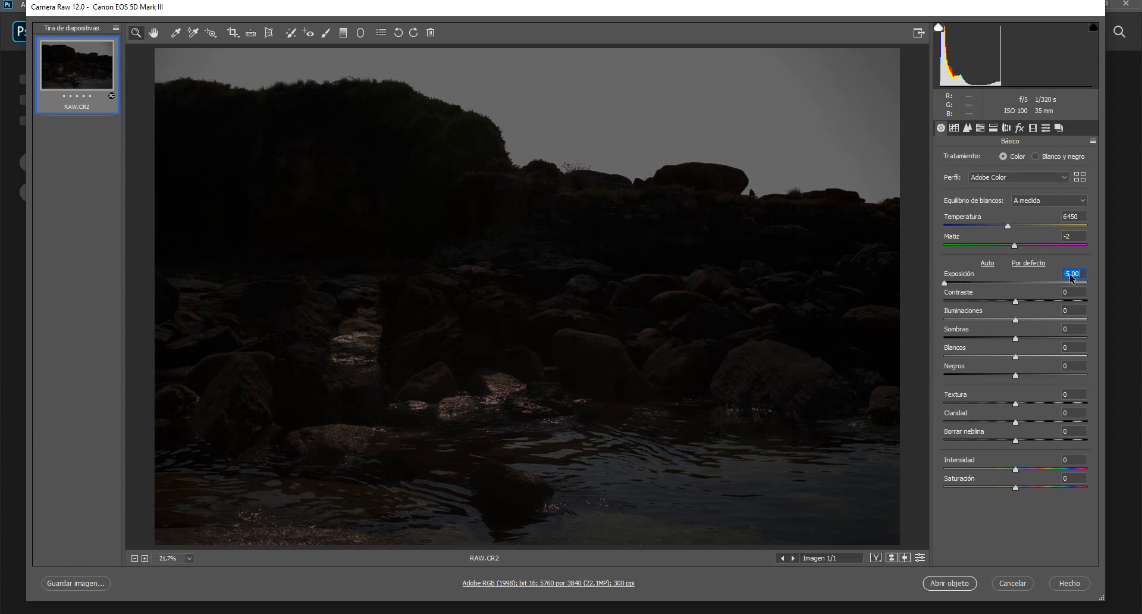
text(0)
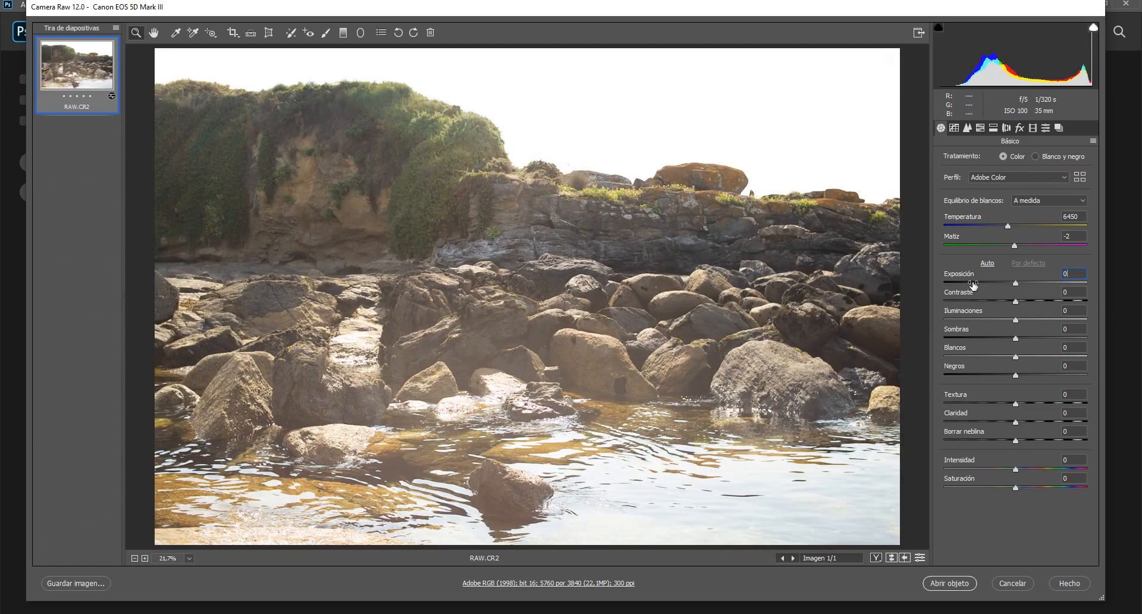
Step: Test Exposición at -5,00 and Contraste at +38, resetting each of them to 0
drag(972, 284, 916, 289)
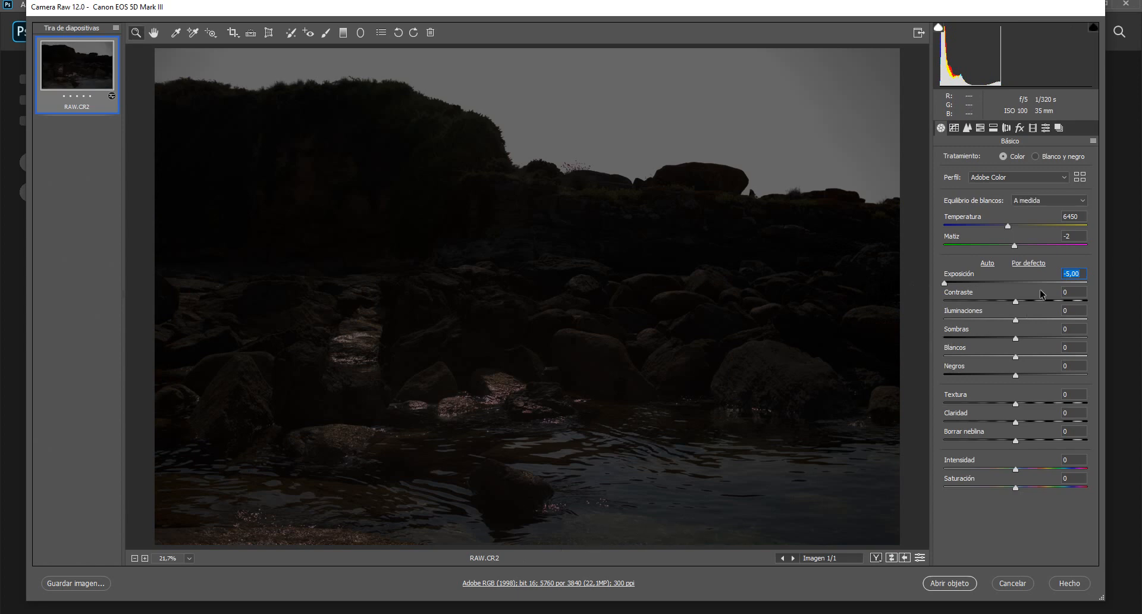
text(0)
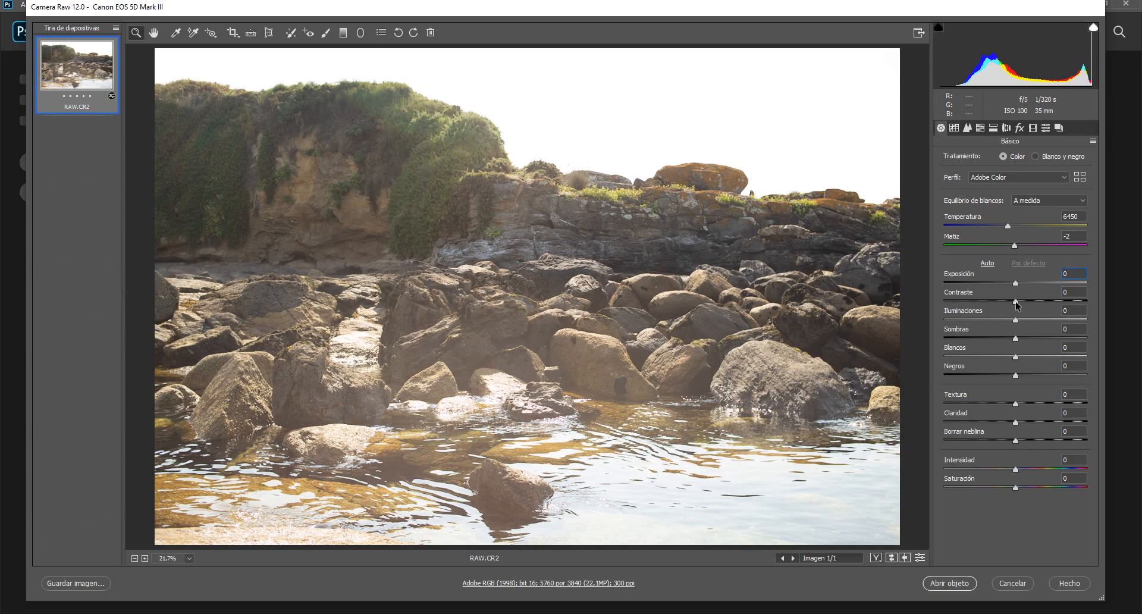
drag(1015, 301, 1040, 302)
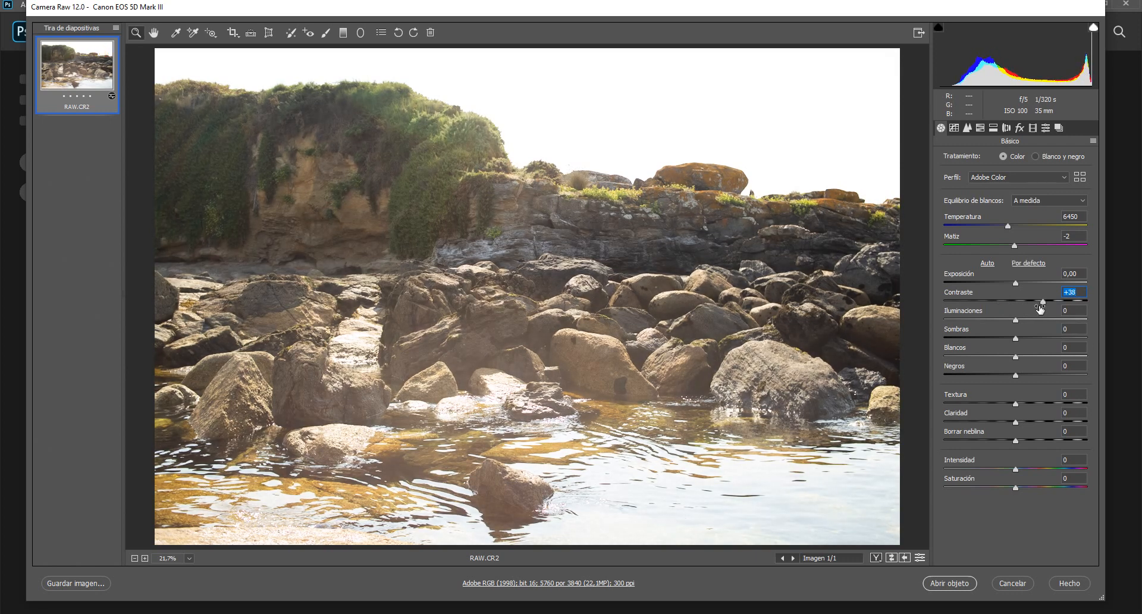
text(0)
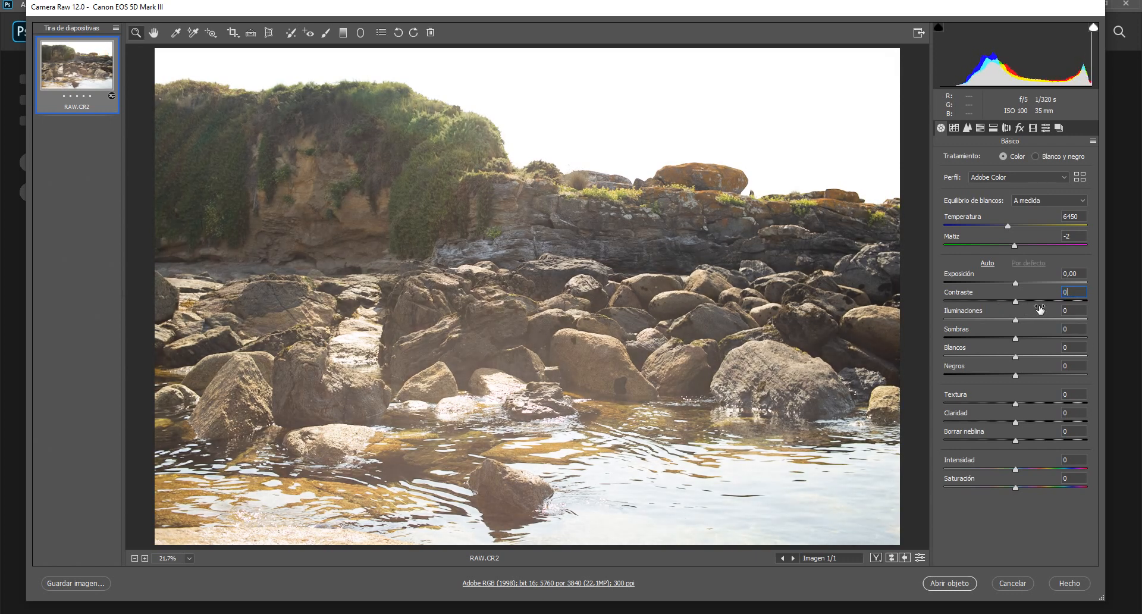
Step: Test Iluminaciones at -100, -29 and +100, and reset it to 0
drag(1017, 322, 905, 316)
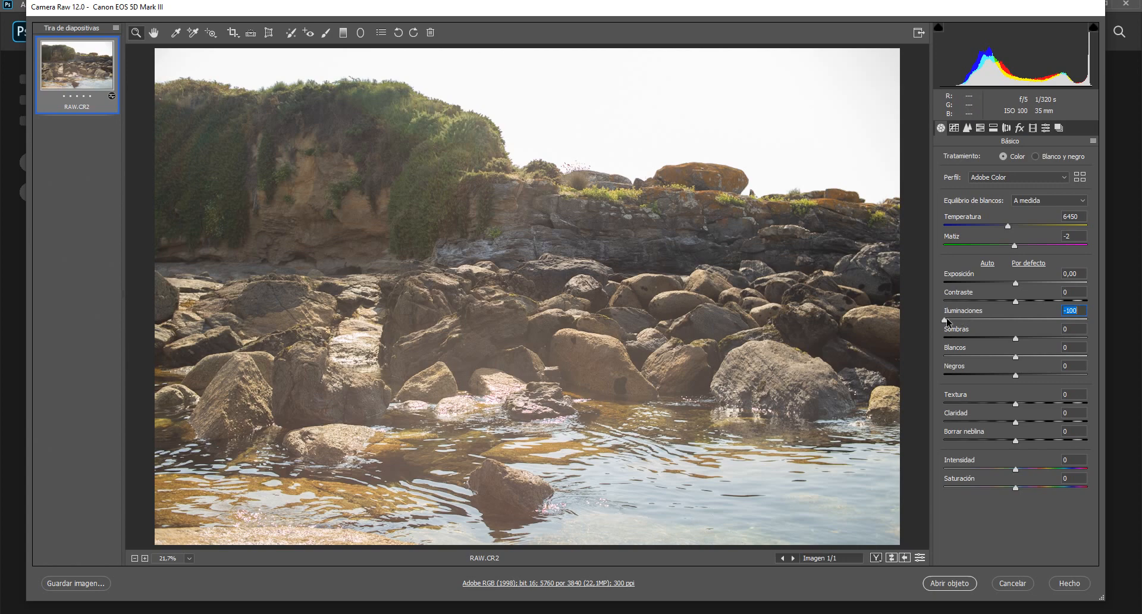
drag(944, 321, 910, 324)
drag(944, 322, 981, 323)
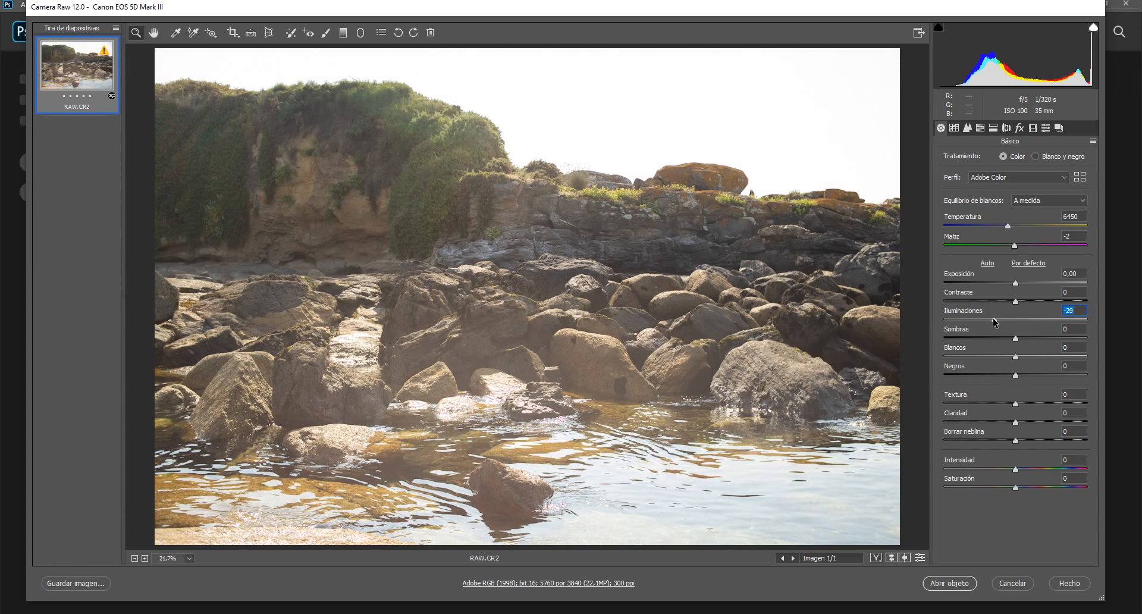
drag(991, 318, 1112, 315)
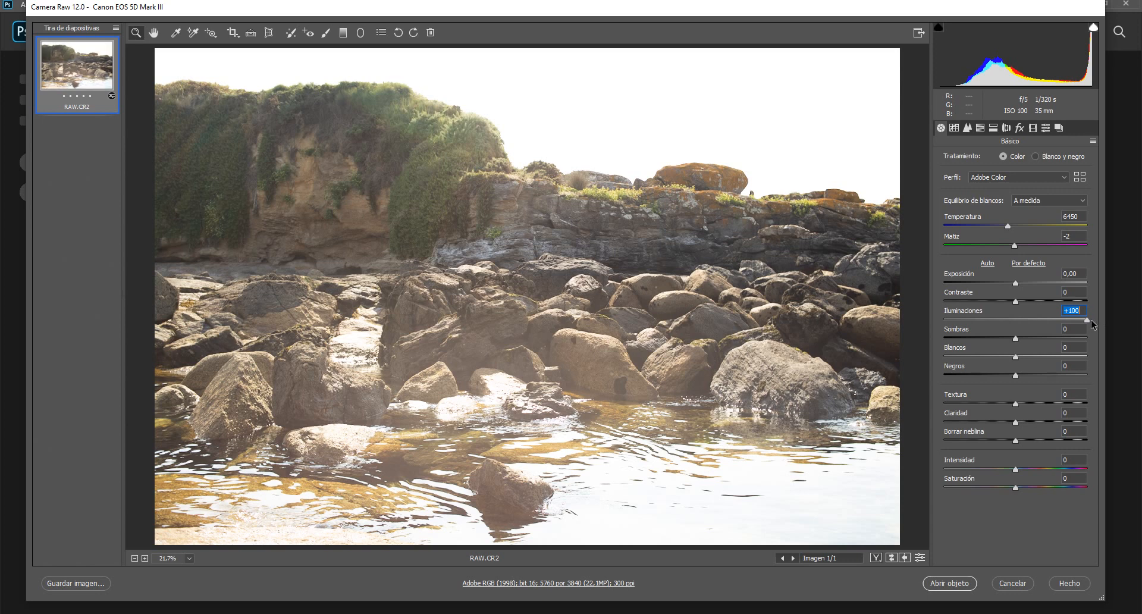
text(0)
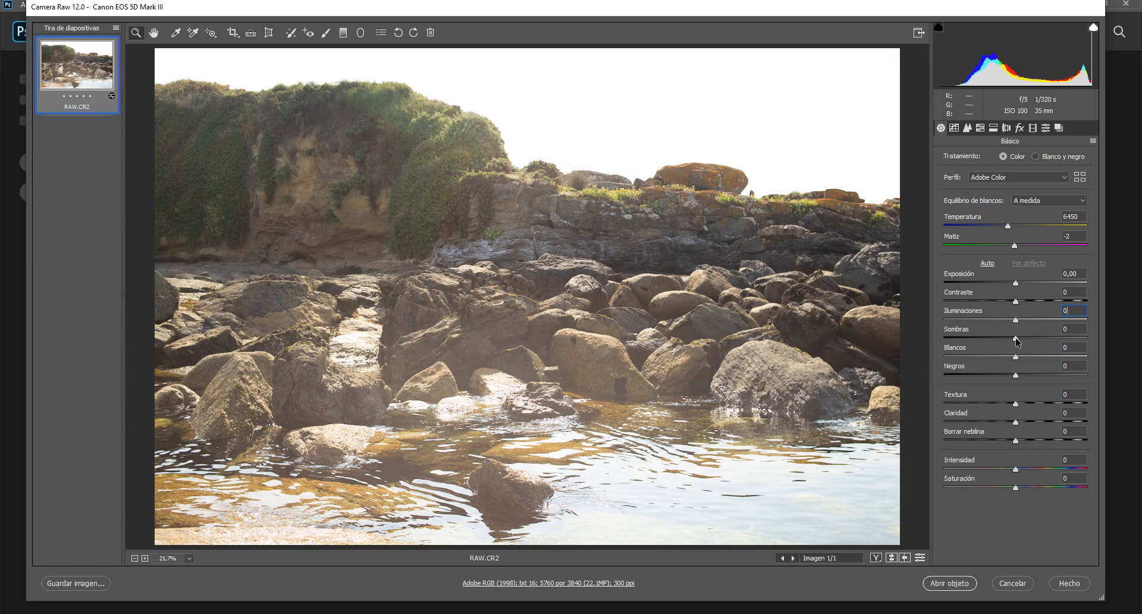
Step: Test Sombras at +100 and -40 and Iluminaciones at +28, and reset both to 0
drag(1017, 341, 1106, 351)
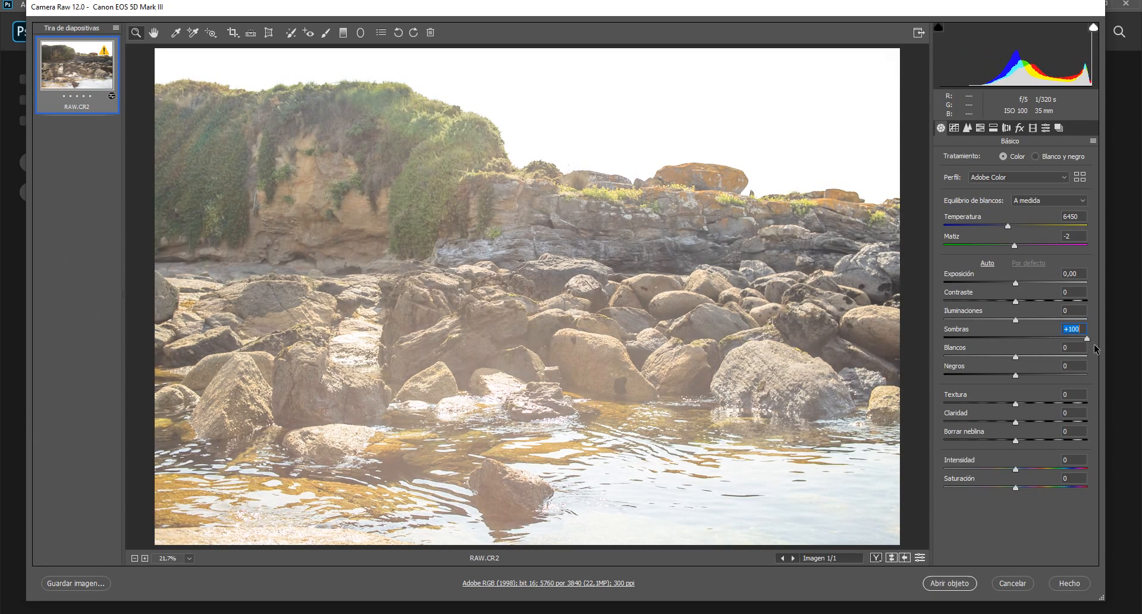
double_click(1086, 338)
drag(1015, 320, 987, 343)
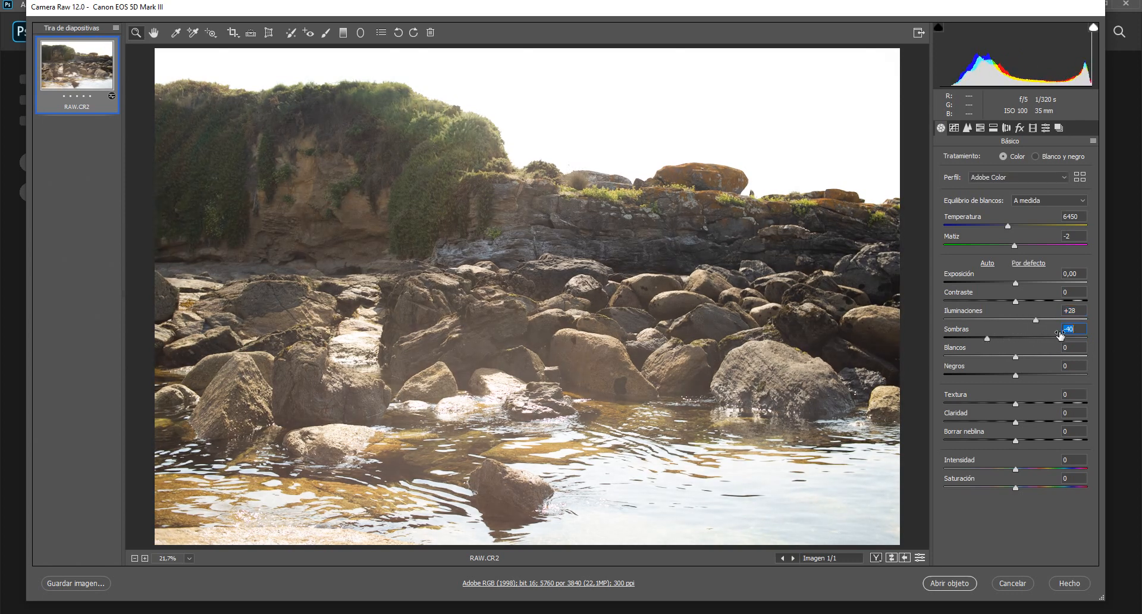
text(0)
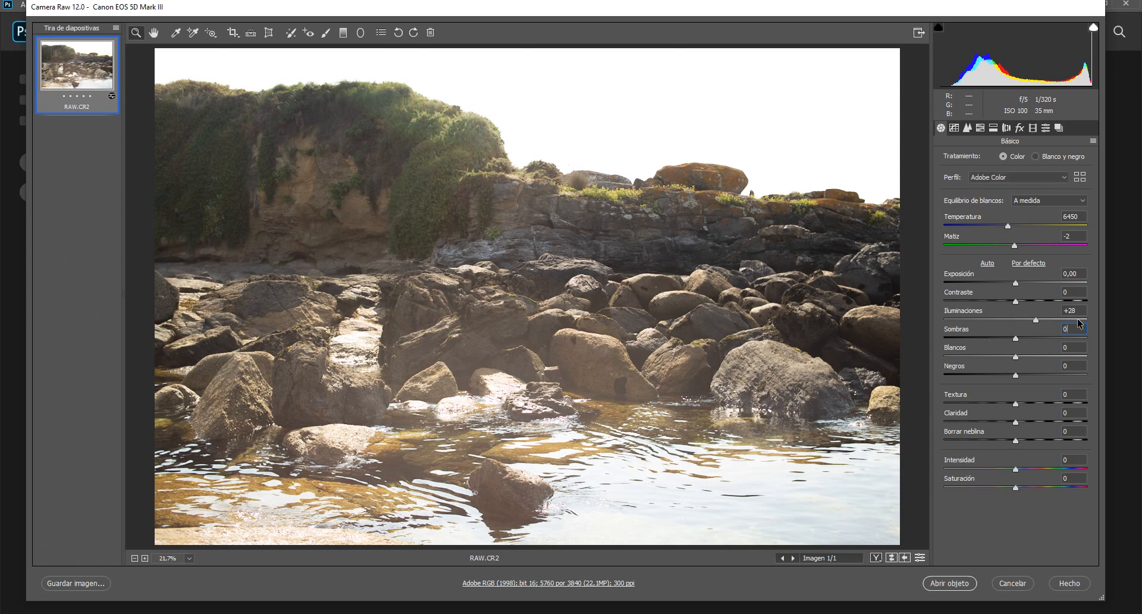
click(1038, 318)
text(0)
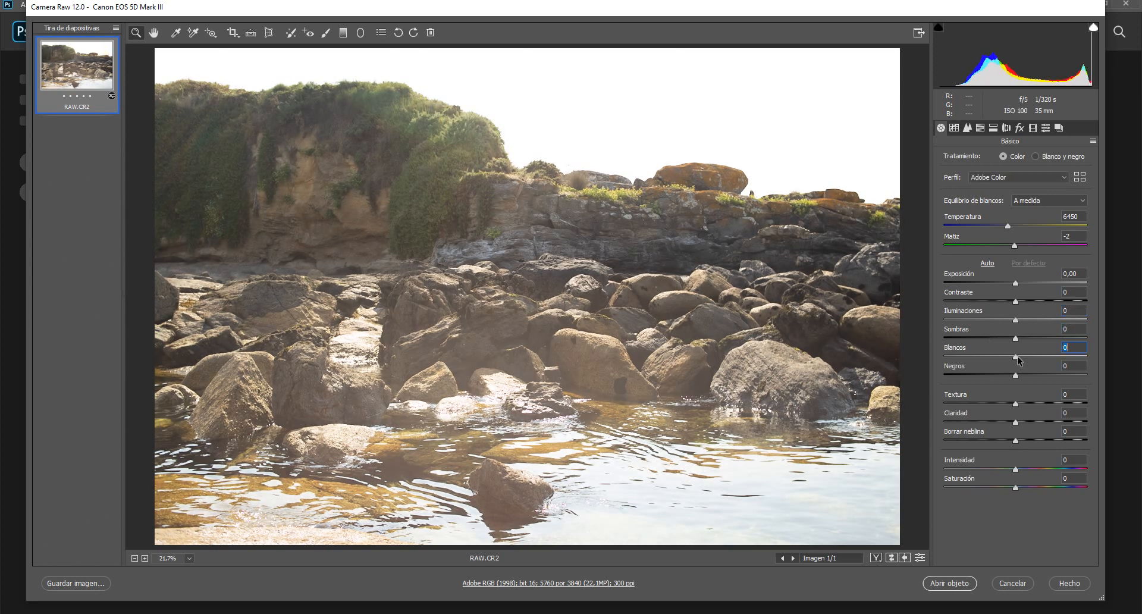
Step: Compare Blancos with Iluminaciones at their extremes of -100 and +100, resetting each to 0 after every test
drag(1020, 355, 892, 360)
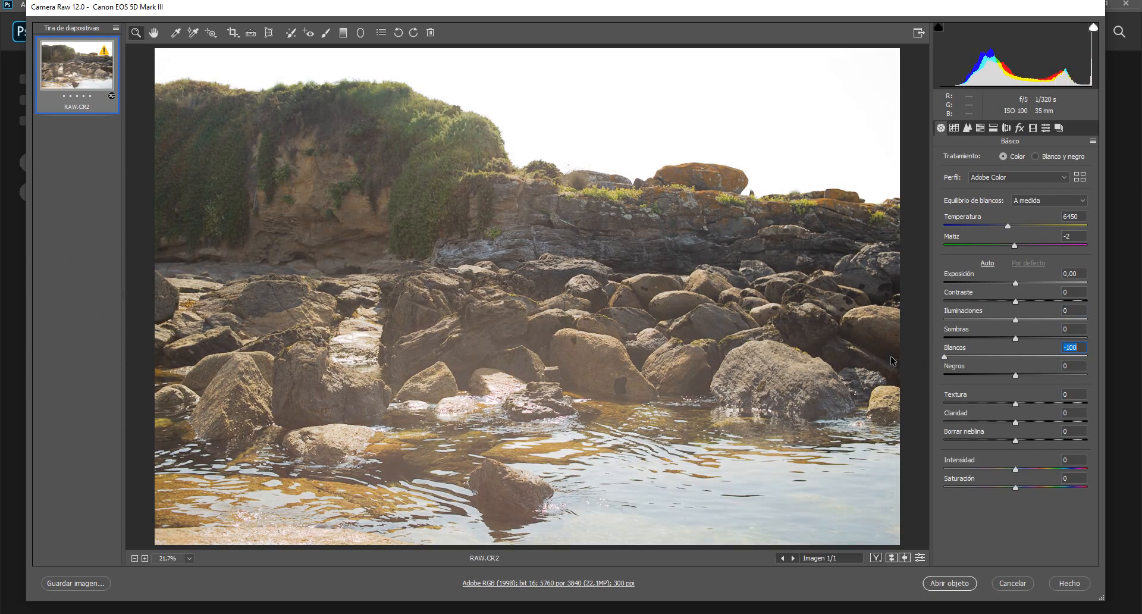
text(0)
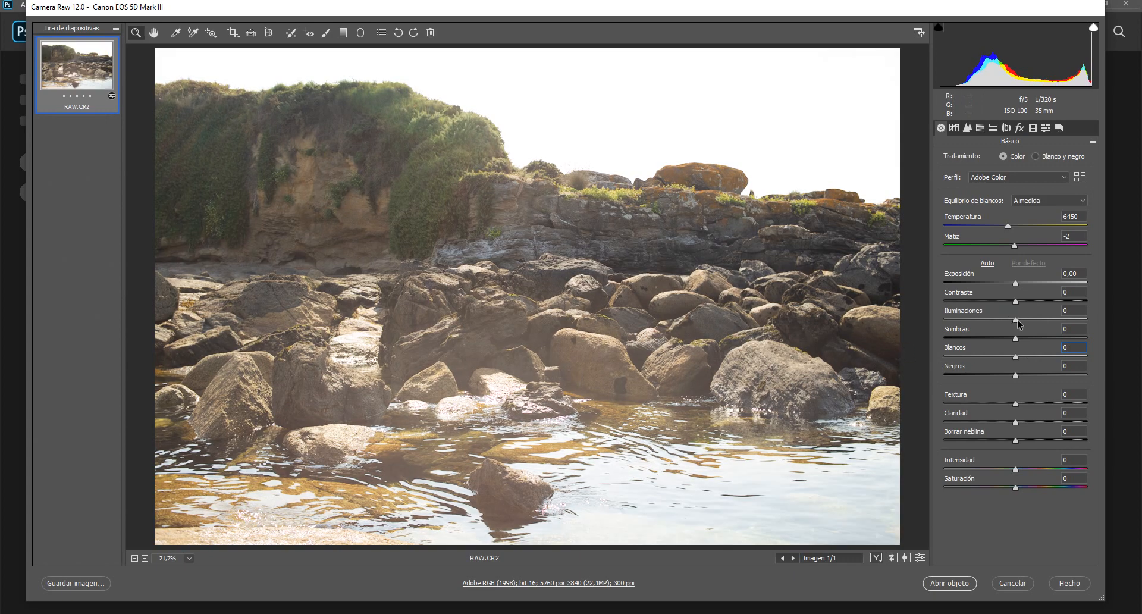
drag(1015, 320, 1129, 321)
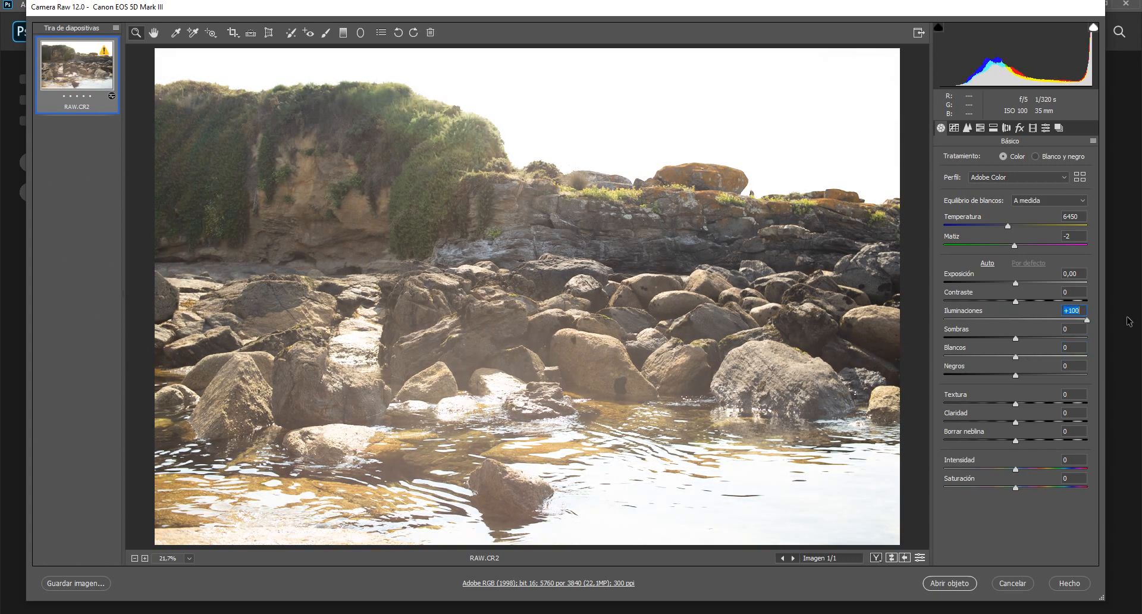
text(0)
drag(1018, 359, 1106, 363)
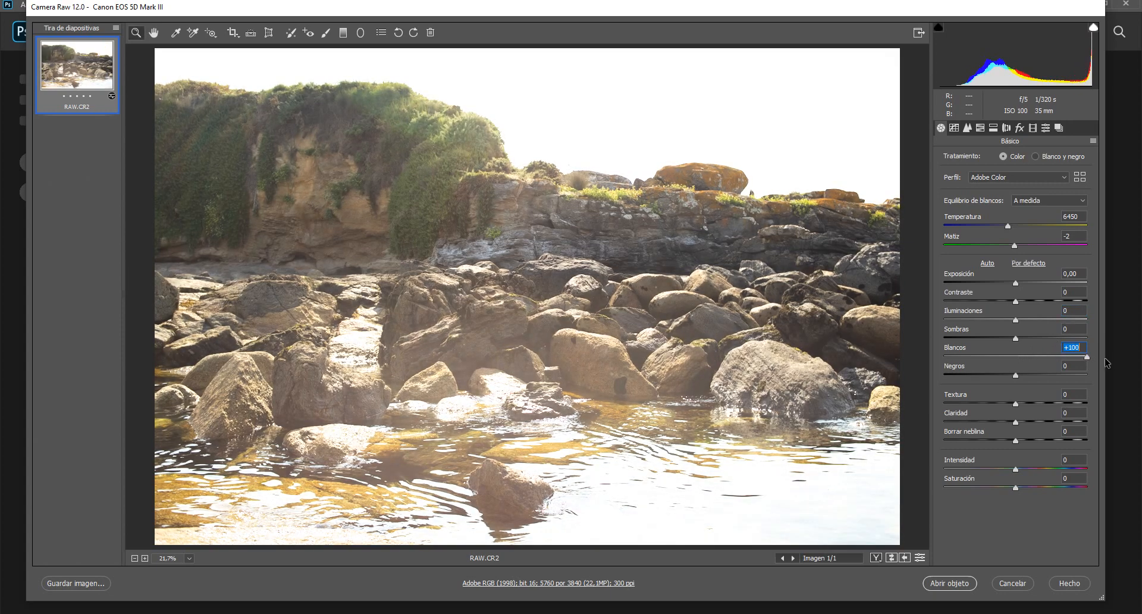
text(0)
drag(1016, 323, 944, 322)
text(0)
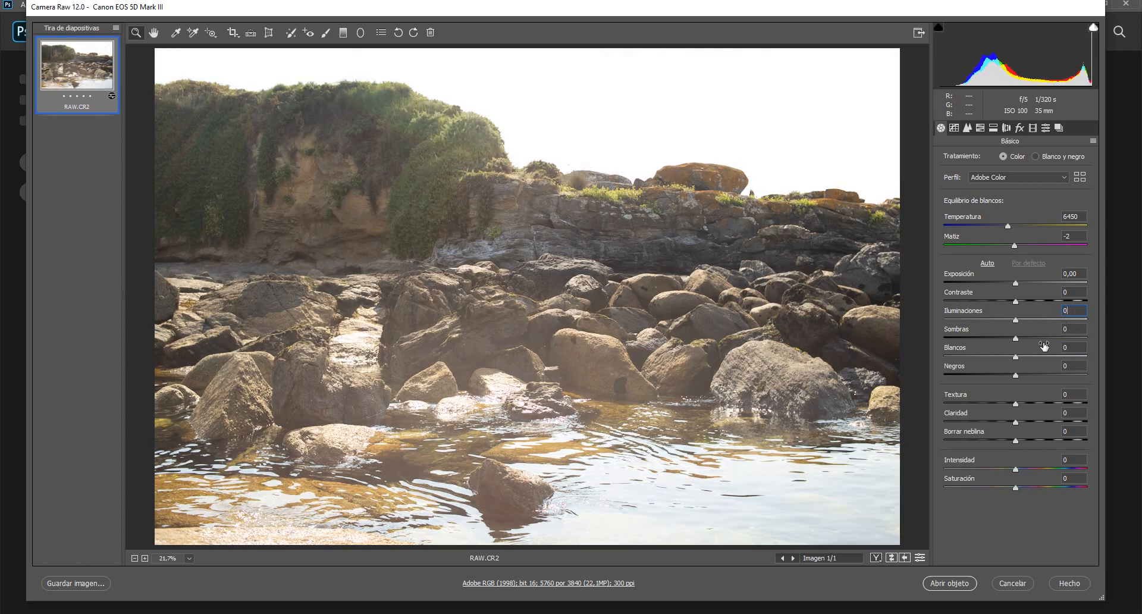
drag(1014, 357, 904, 360)
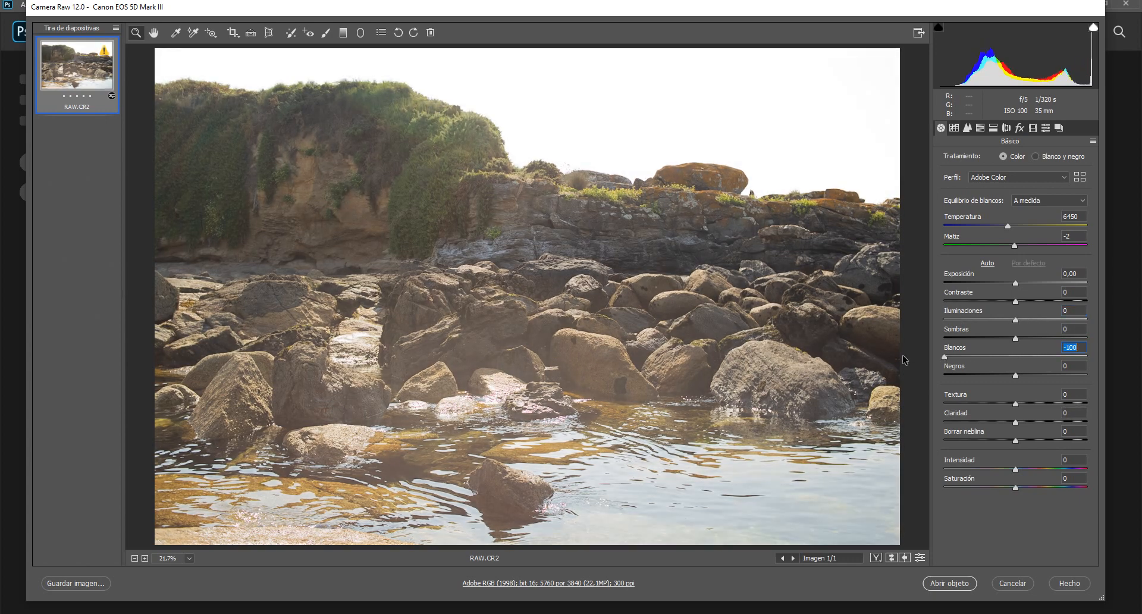
text(0)
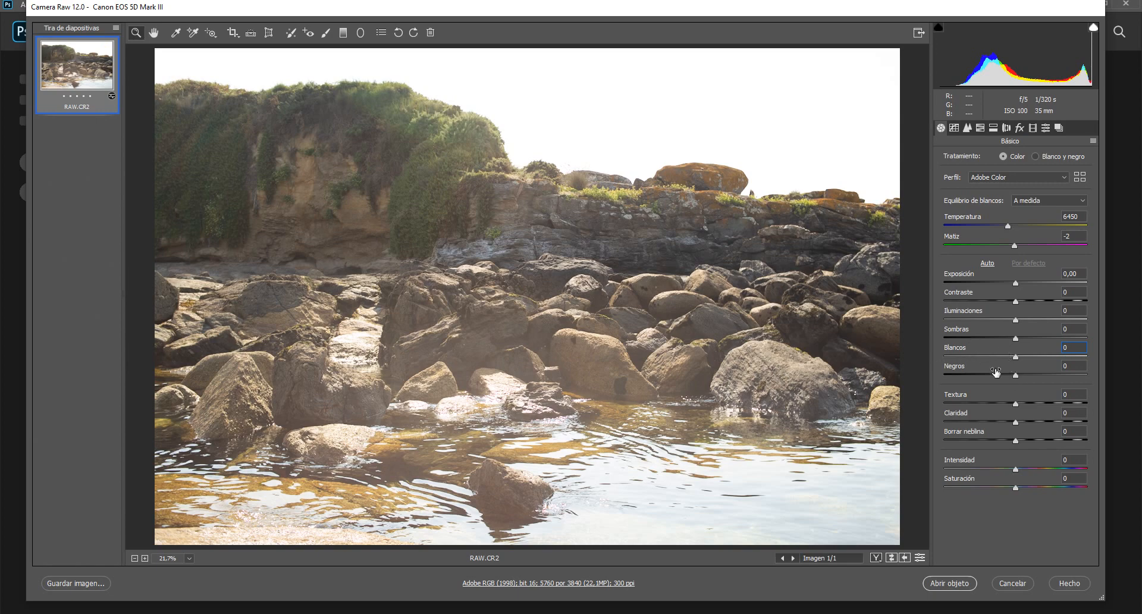
Step: Test Negros at +100 and Sombras at -100, resetting each of them to 0
drag(1016, 375, 1090, 375)
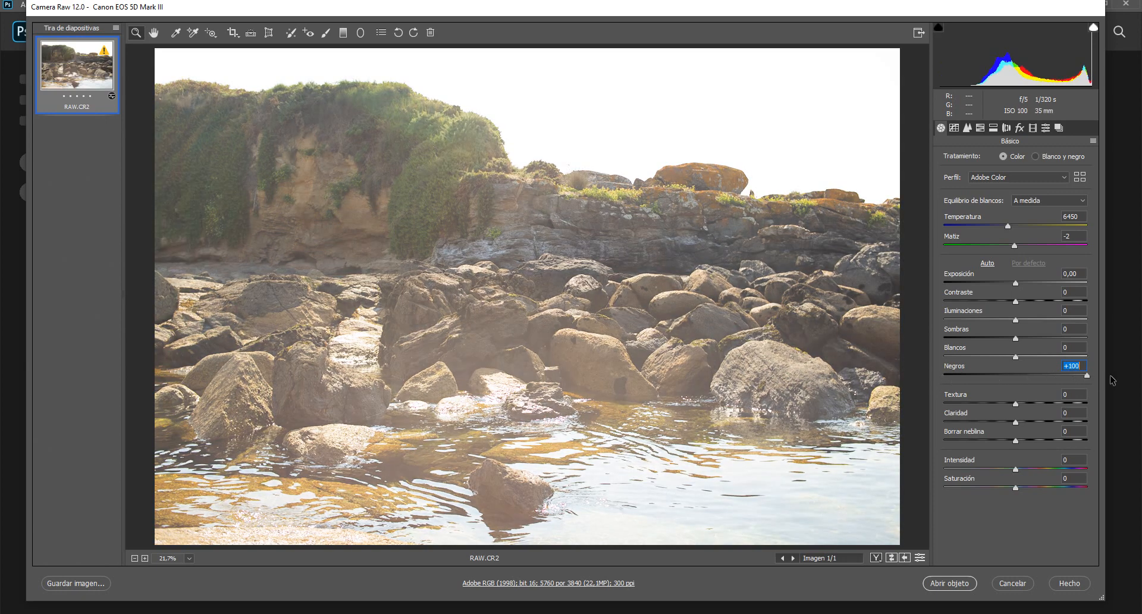
double_click(1086, 375)
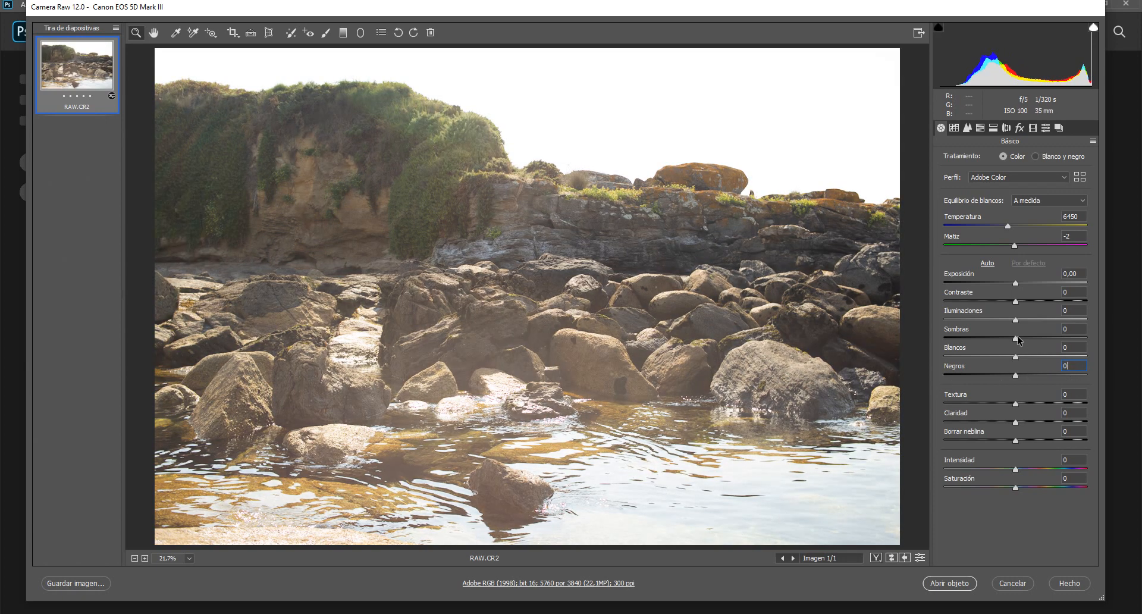
drag(1016, 338, 926, 342)
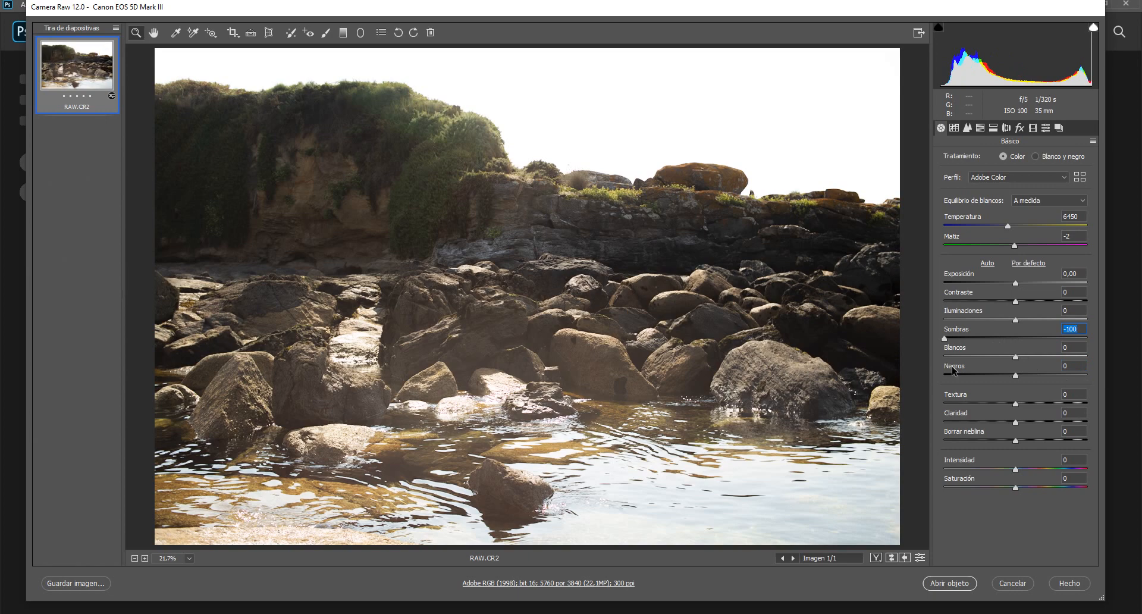
text(0)
key(Return)
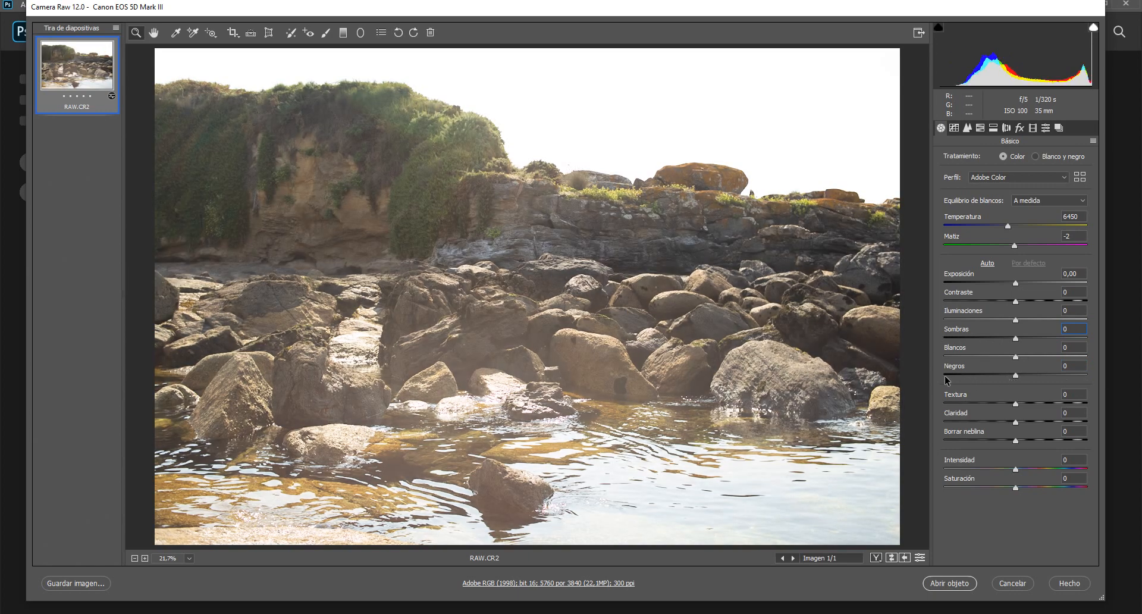
Step: Compare Negros at -100 with Sombras at -100 on the dark rocks in close-up, resetting each to 0
drag(1018, 376, 944, 373)
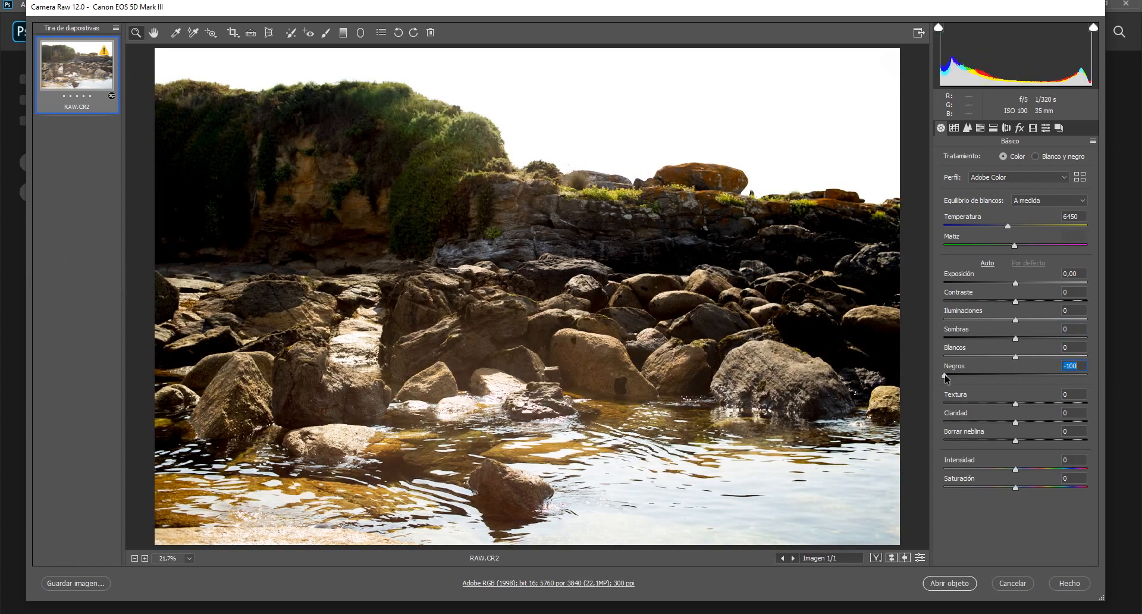
click(819, 346)
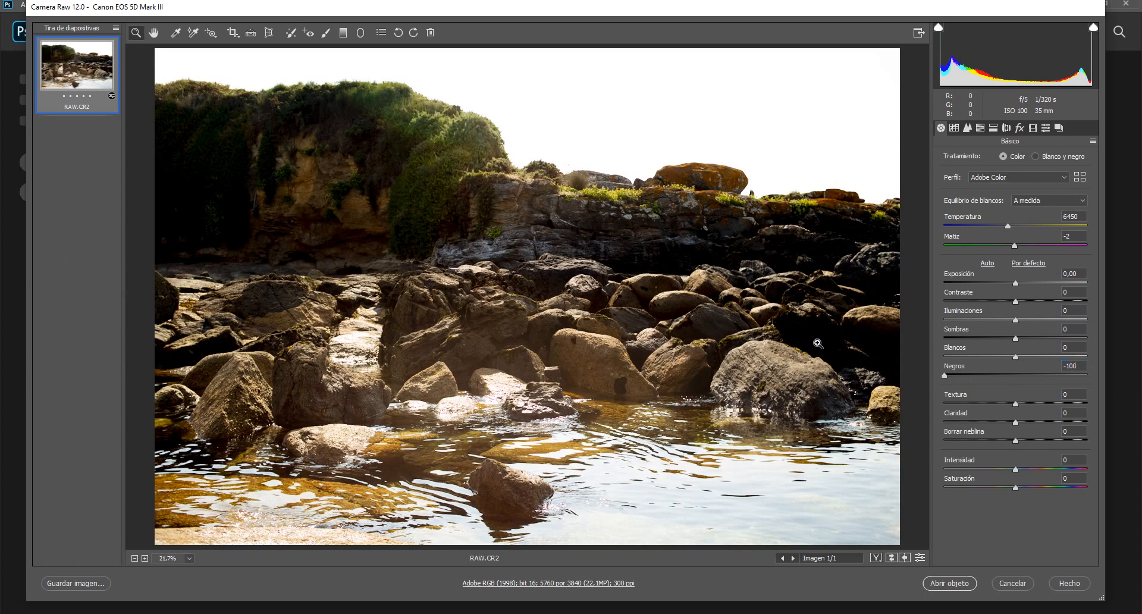
click(842, 304)
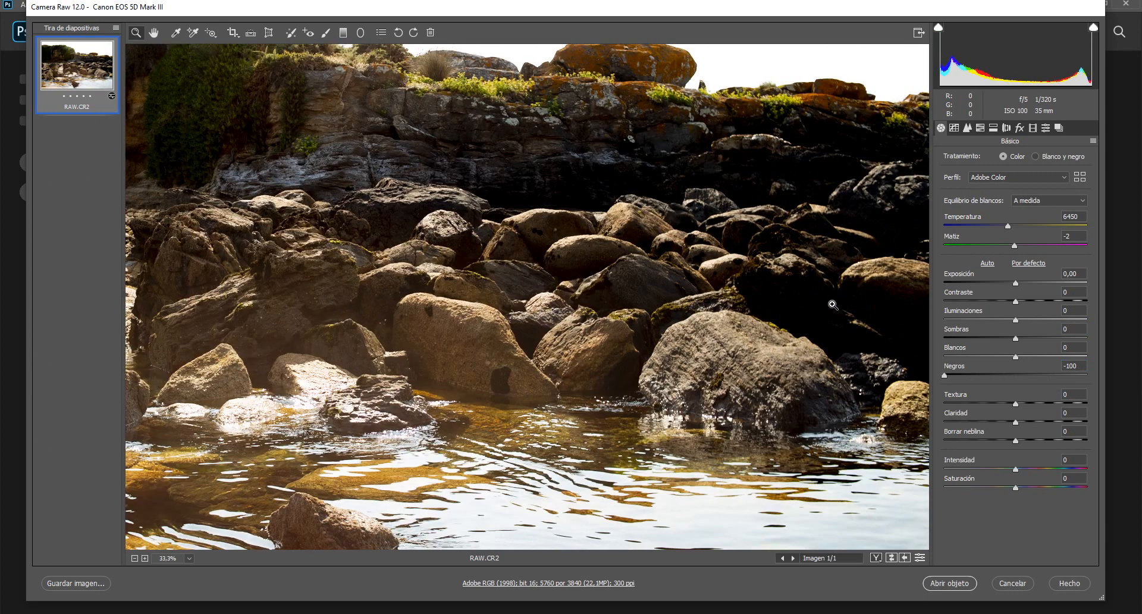
click(797, 295)
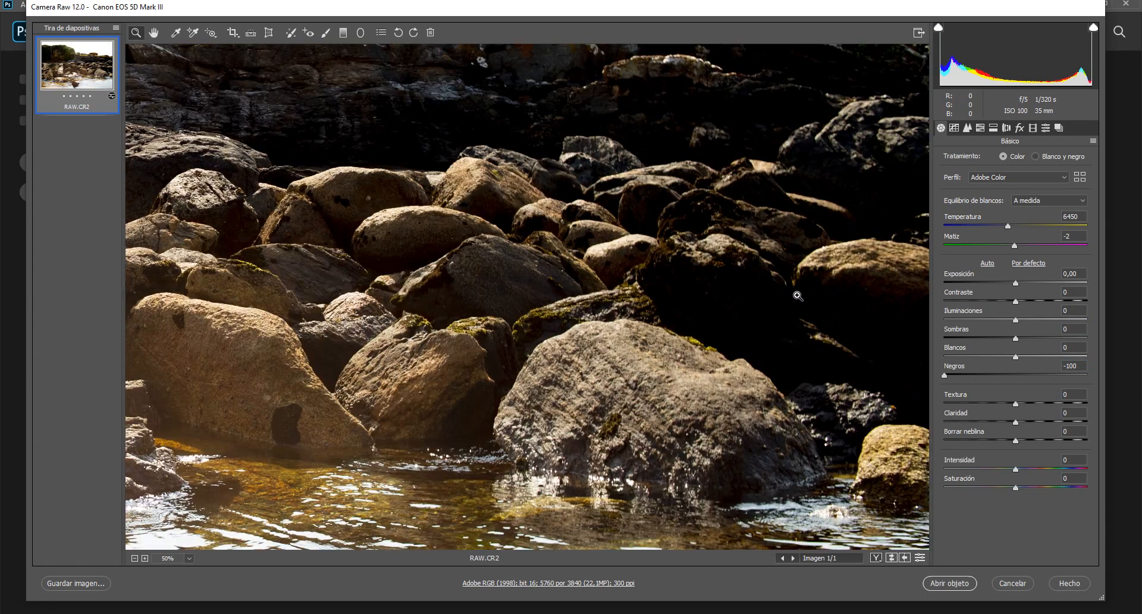
click(1072, 366)
text(0)
drag(1009, 339, 944, 338)
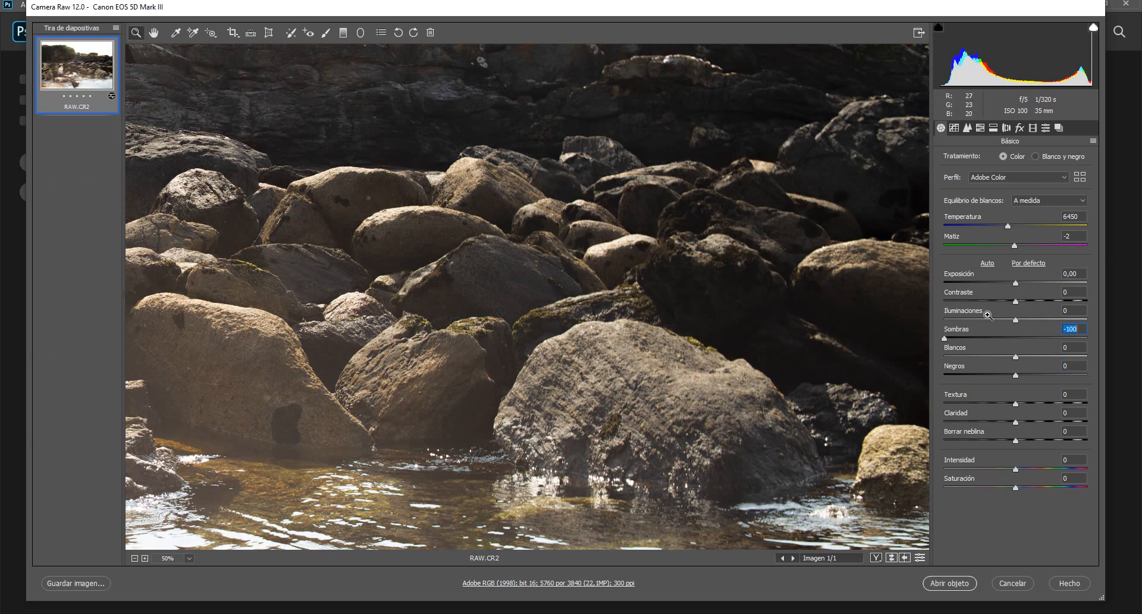
text(0)
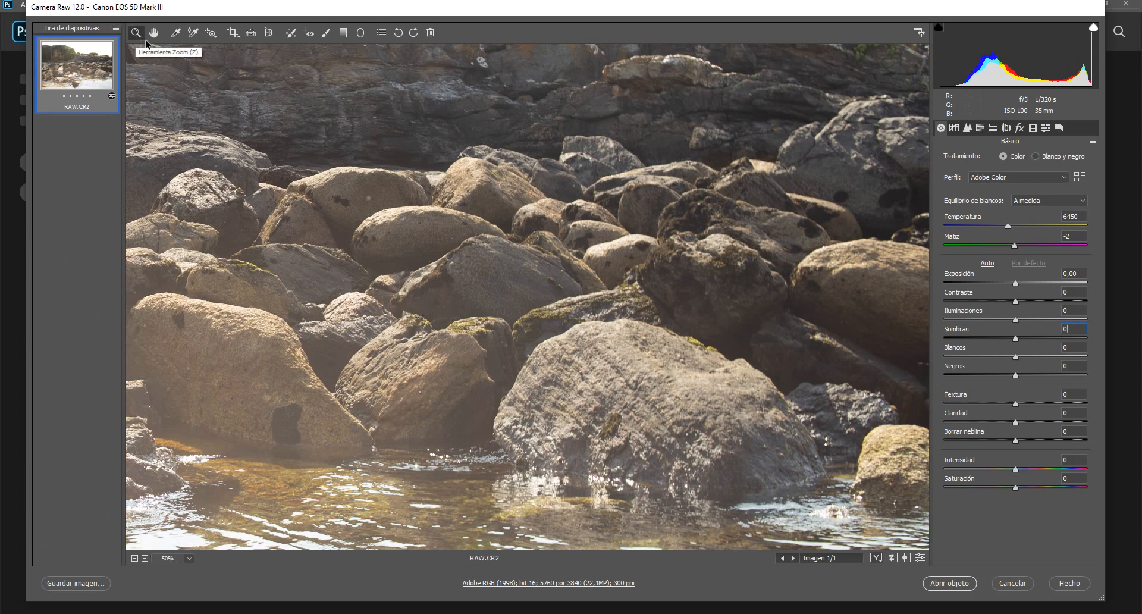
Step: Examine the cliff and the shore rocks at zoom levels between 25% and 66,7%
click(406, 204)
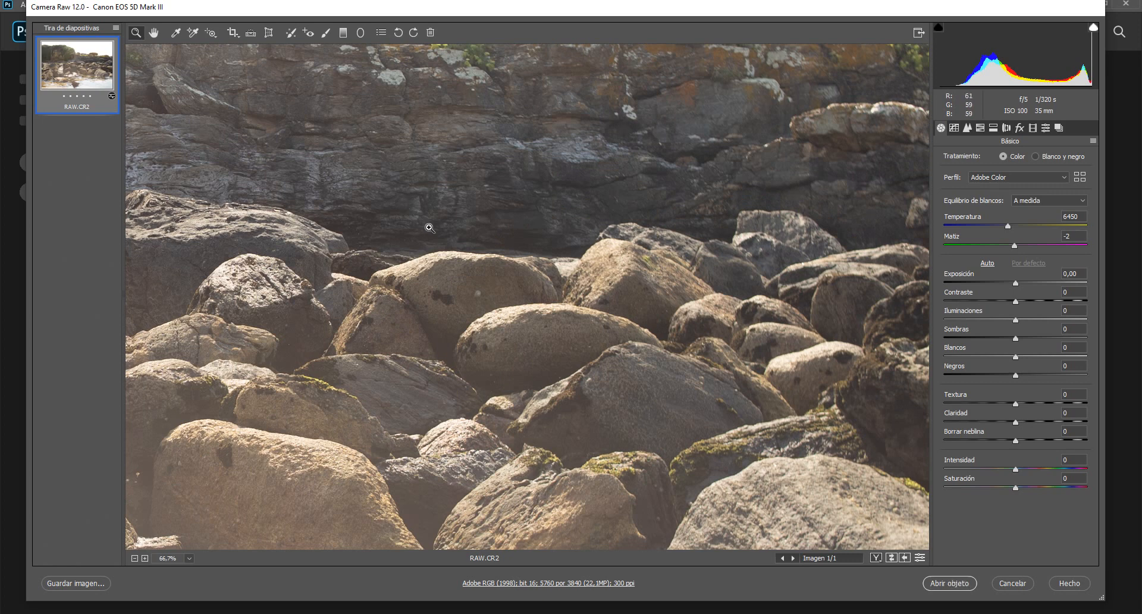
alt+click(265, 172)
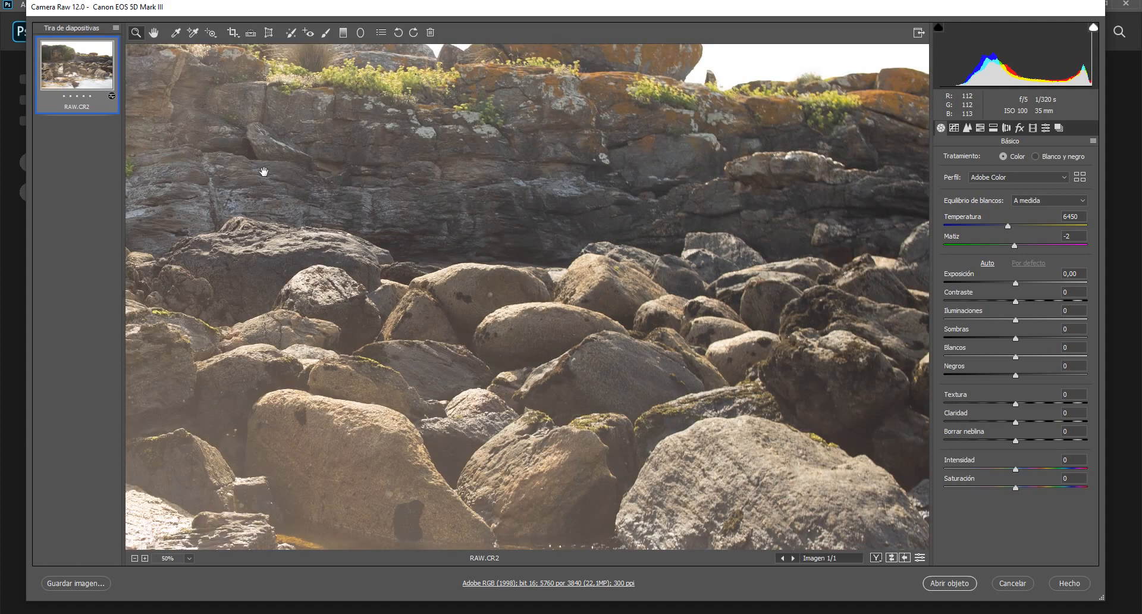
alt+click(308, 177)
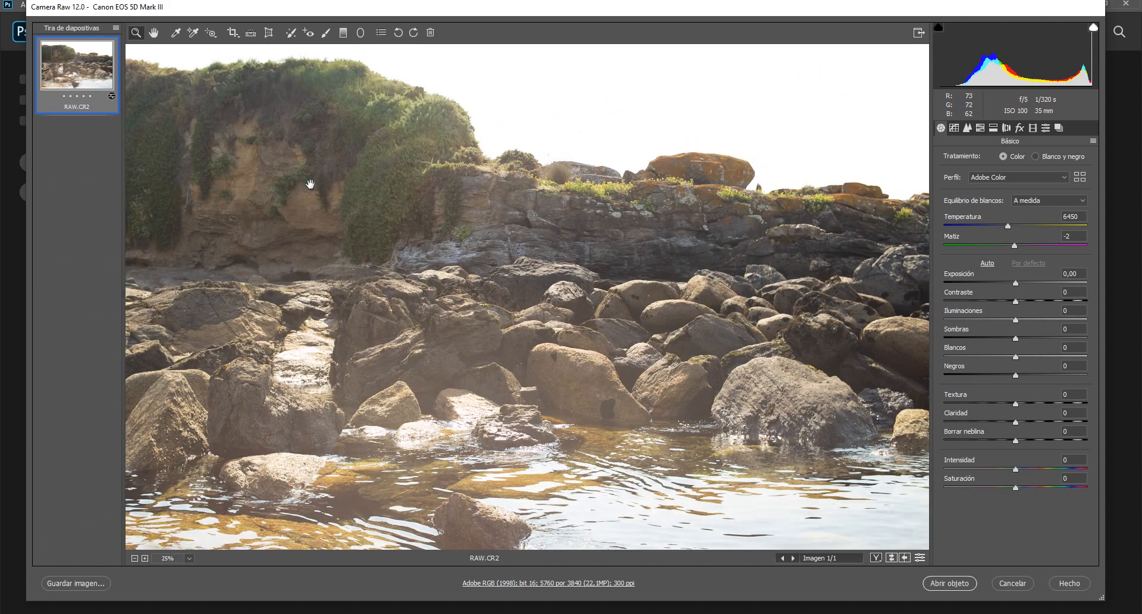
click(165, 189)
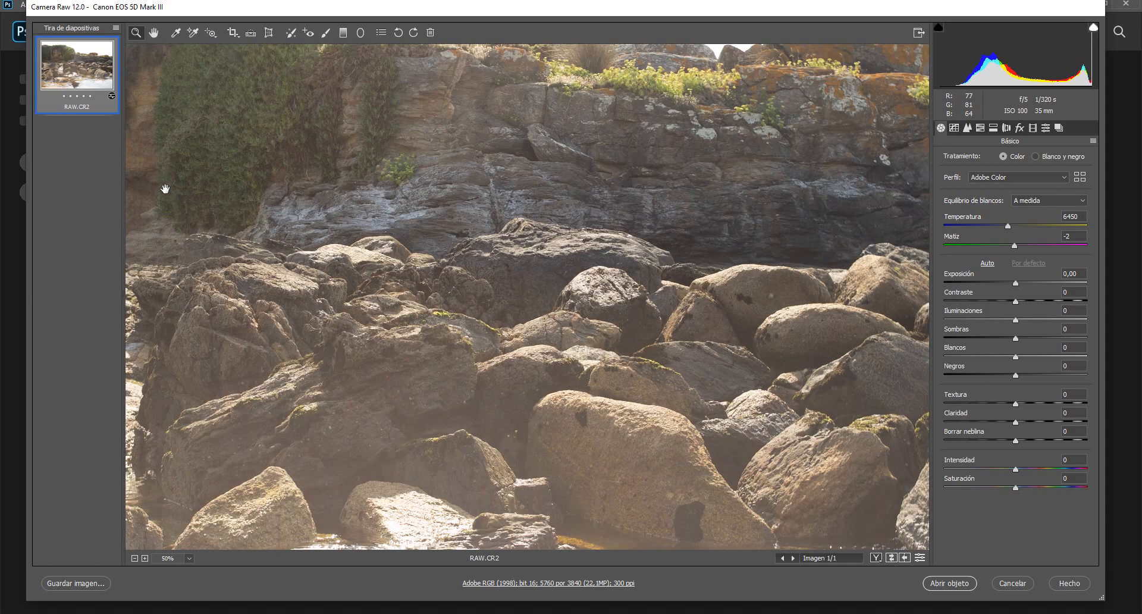
alt+click(165, 189)
alt+click(163, 184)
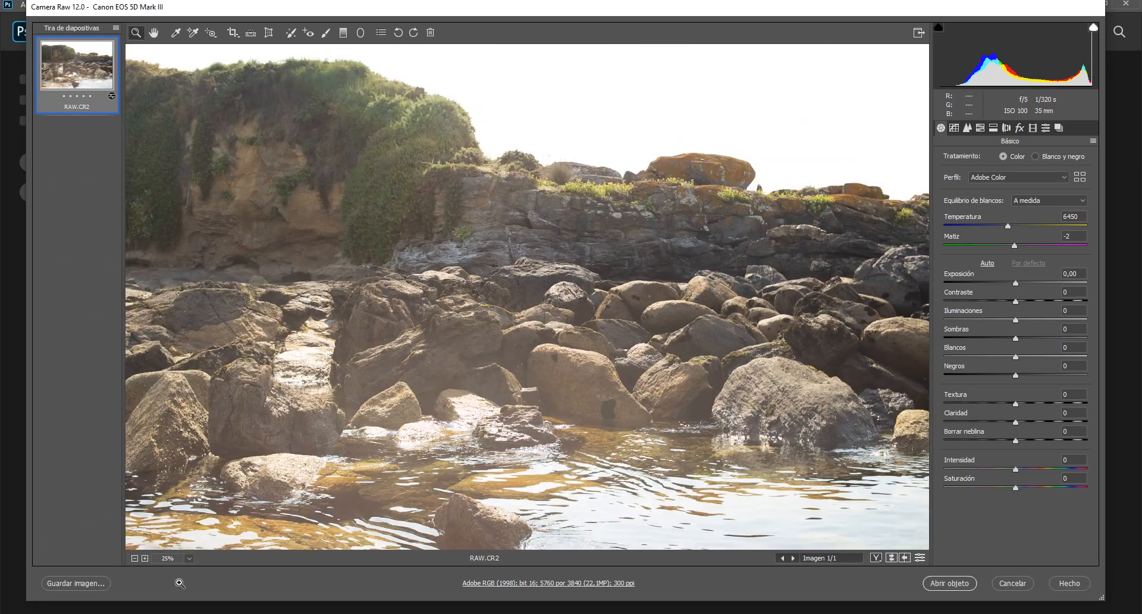
click(145, 558)
click(145, 559)
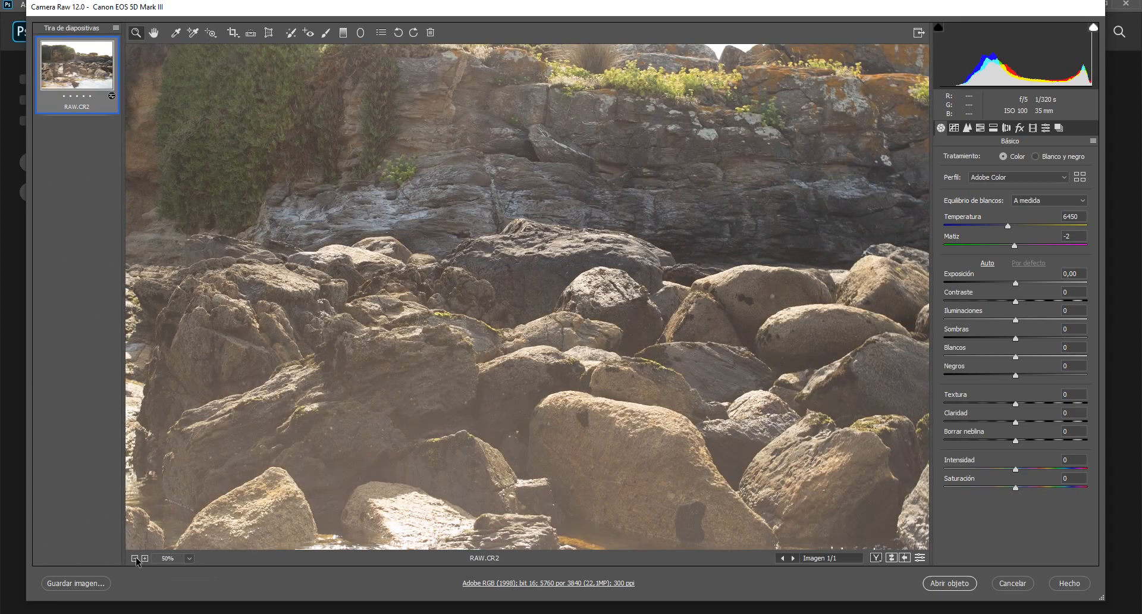
Step: Test Textura at +100 and -100 on the shore rocks at 50% zoom, resetting it to 0
click(135, 559)
click(135, 559)
click(189, 557)
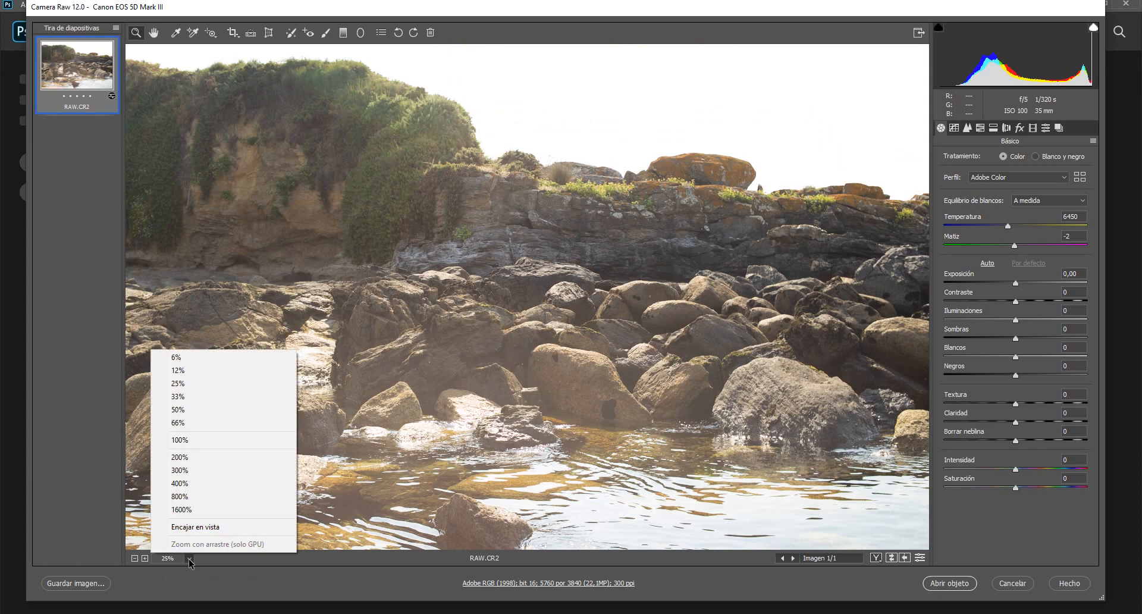
click(192, 527)
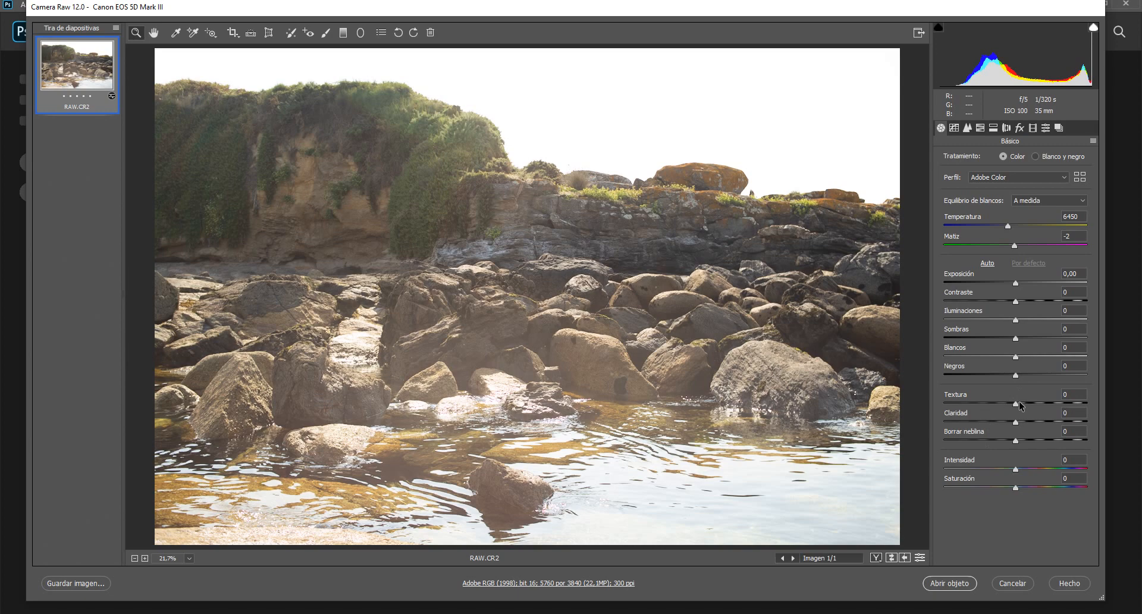
drag(1020, 405, 1102, 404)
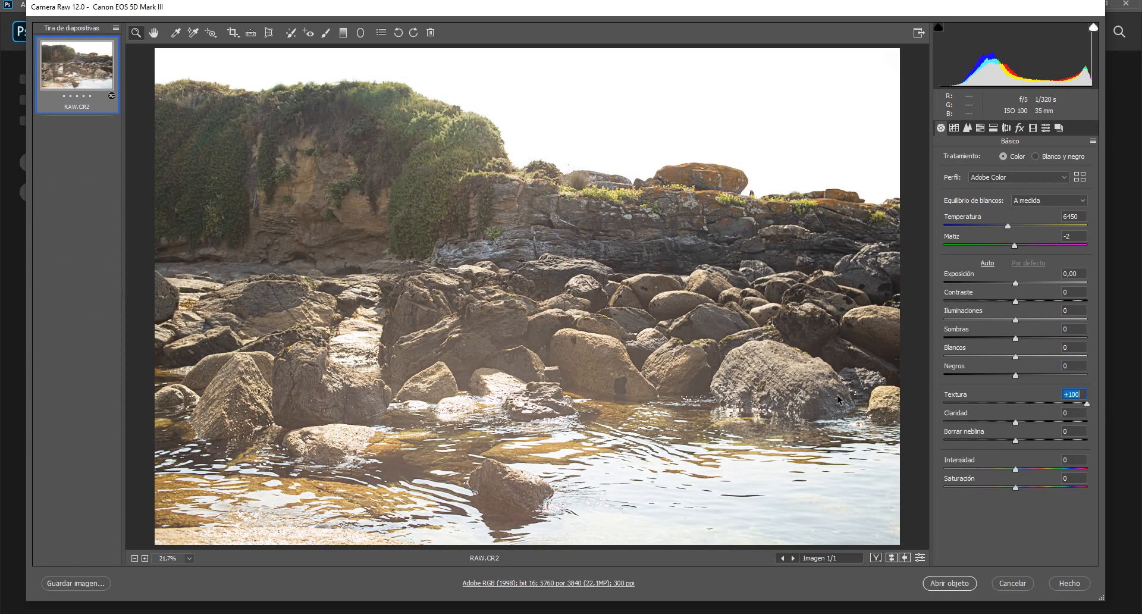
click(773, 389)
click(762, 335)
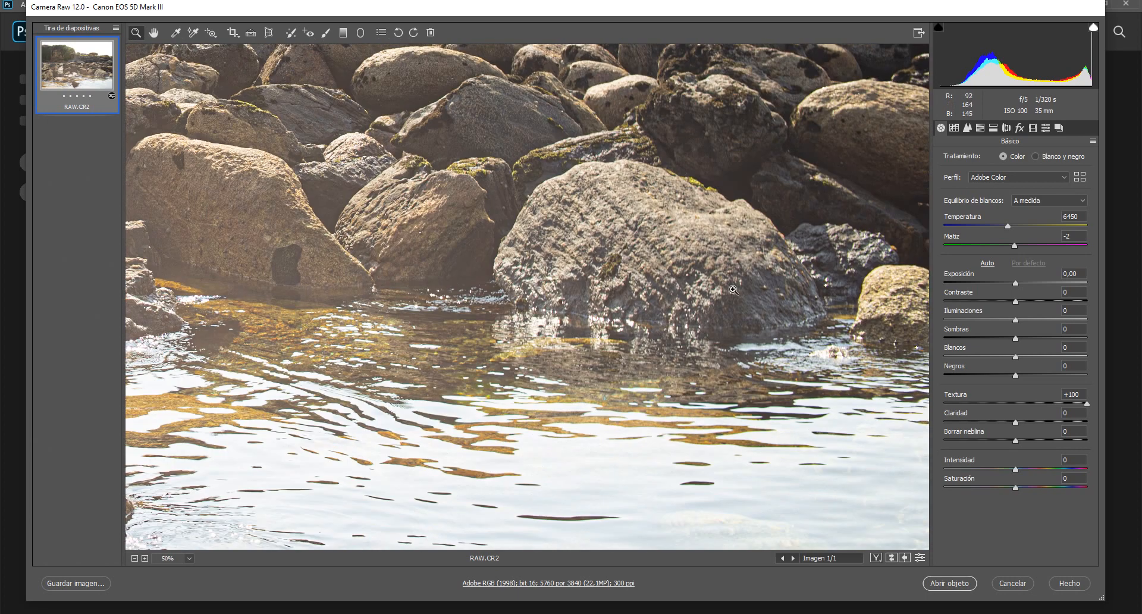
scroll(905, 287, up, 3)
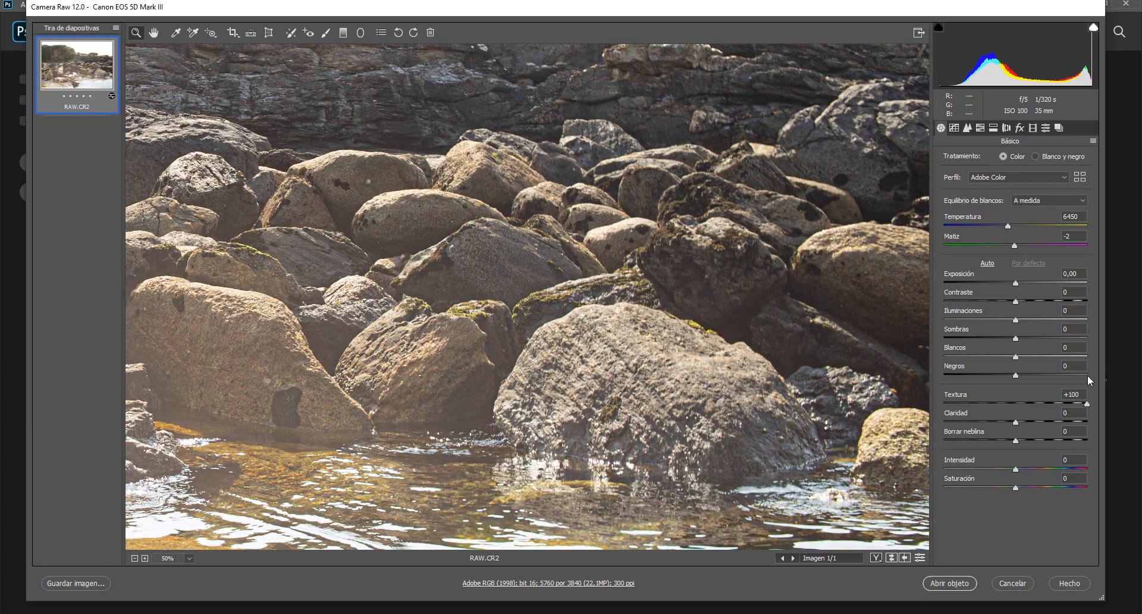
drag(1087, 403, 926, 395)
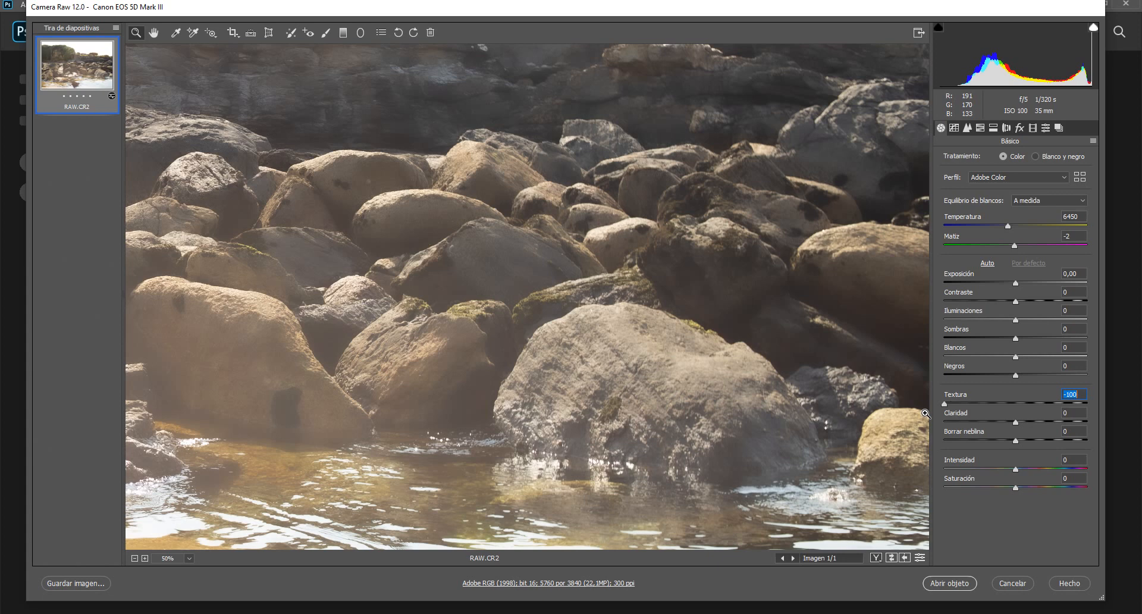
text(0)
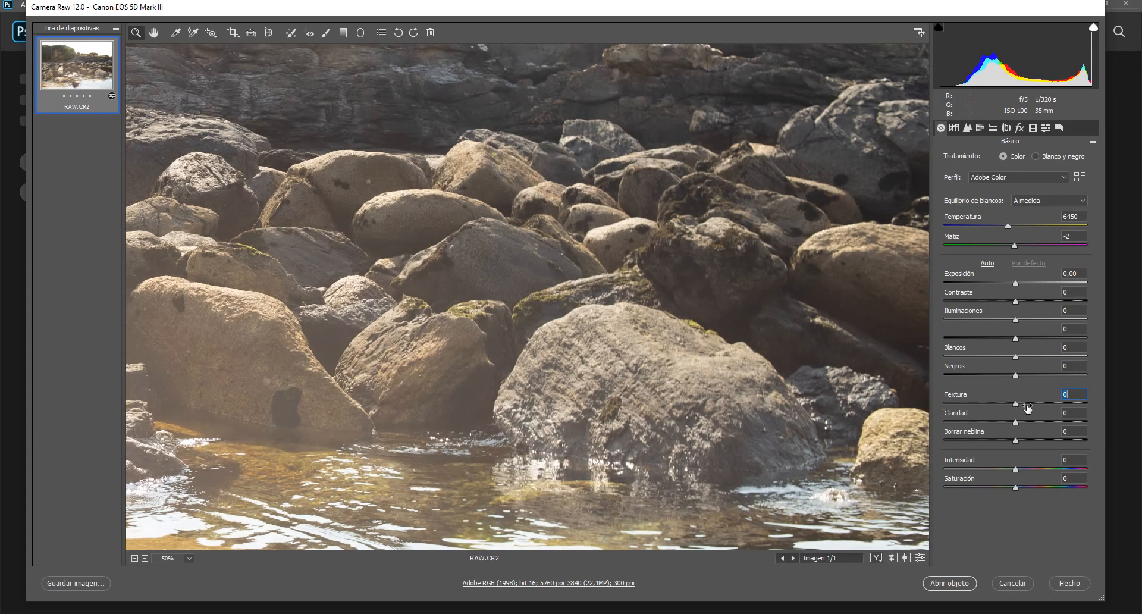
Step: Compare Textura at +100 with Claridad at +100 on the rocks in close-up, resetting each to 0
drag(1027, 408, 1042, 403)
text(0)
drag(1114, 407, 1120, 408)
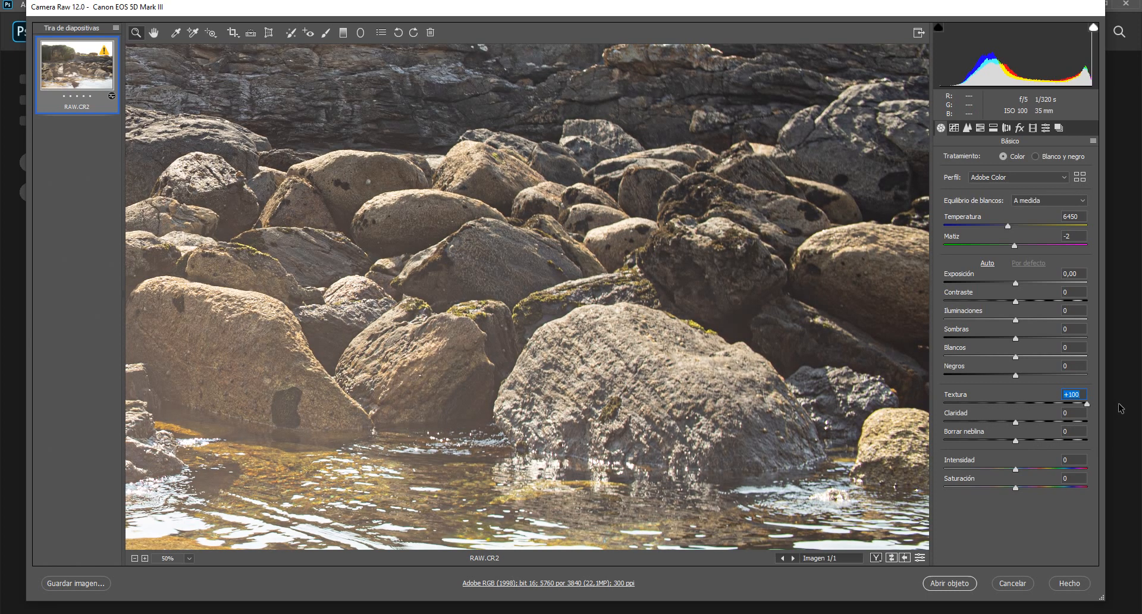
double_click(1087, 404)
drag(1015, 422, 1096, 420)
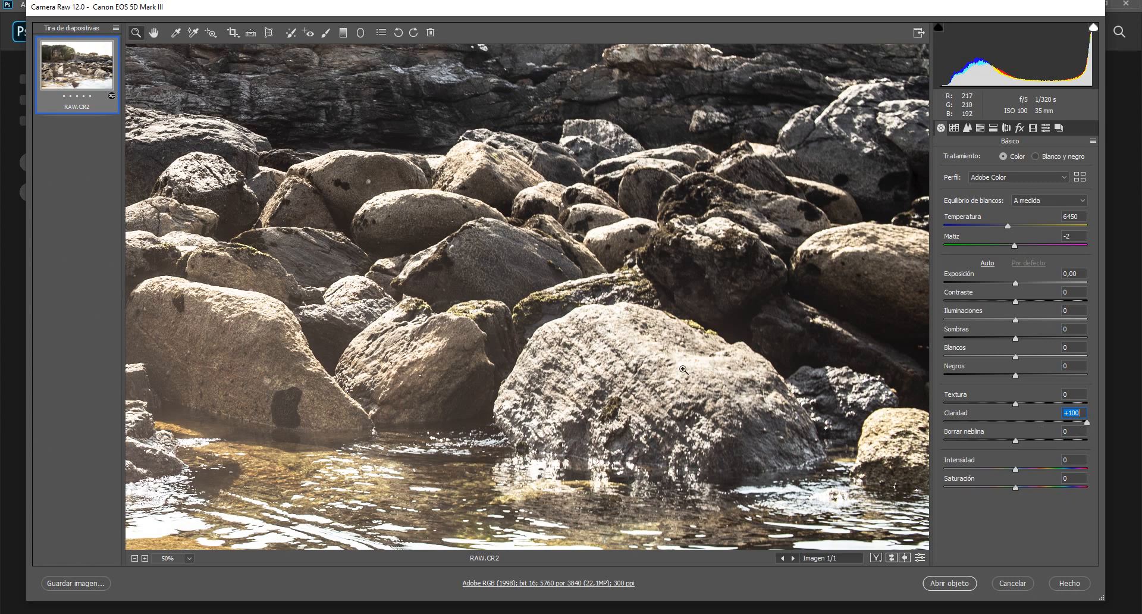
double_click(1086, 423)
drag(1017, 405, 1112, 411)
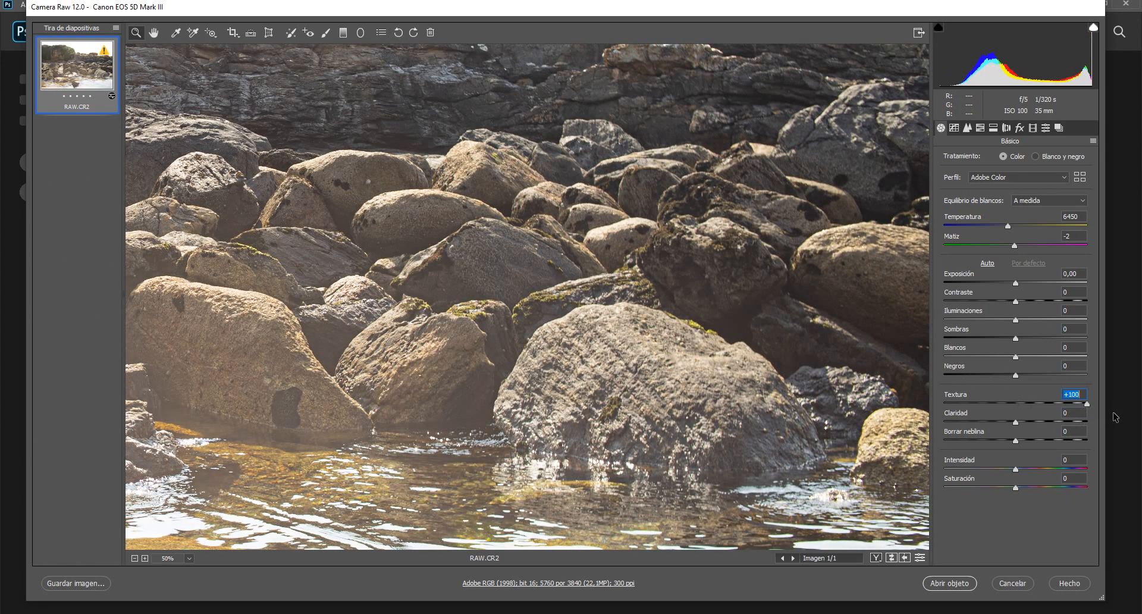
double_click(1086, 405)
Step: Test Claridad at +100, +43 and -100 on the close-up rocks, resetting it to 0
drag(1015, 423, 1103, 423)
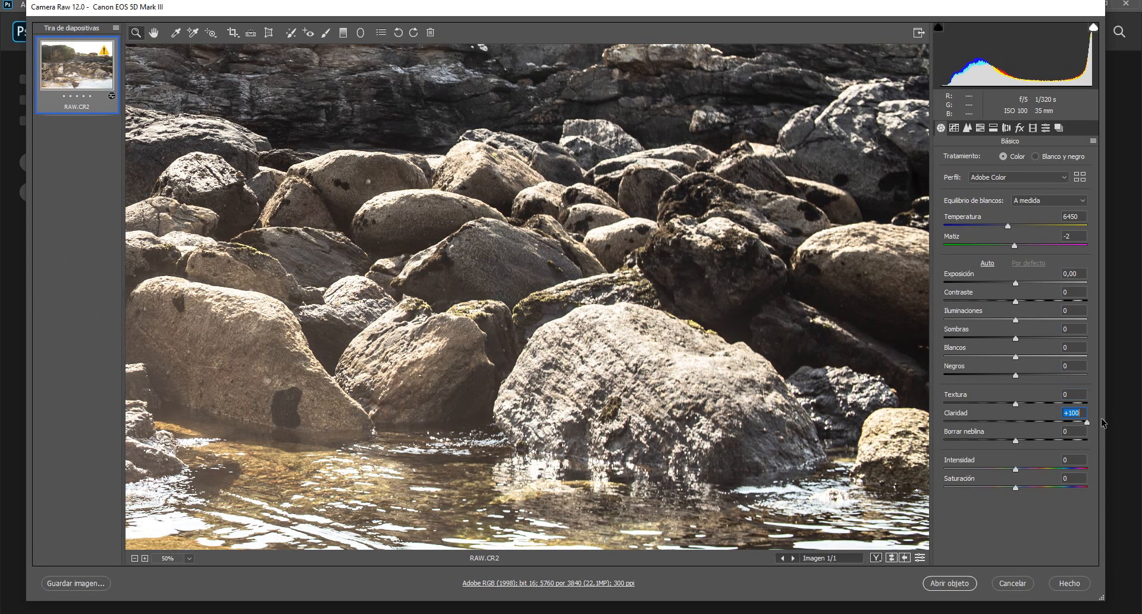
drag(1099, 423, 1046, 420)
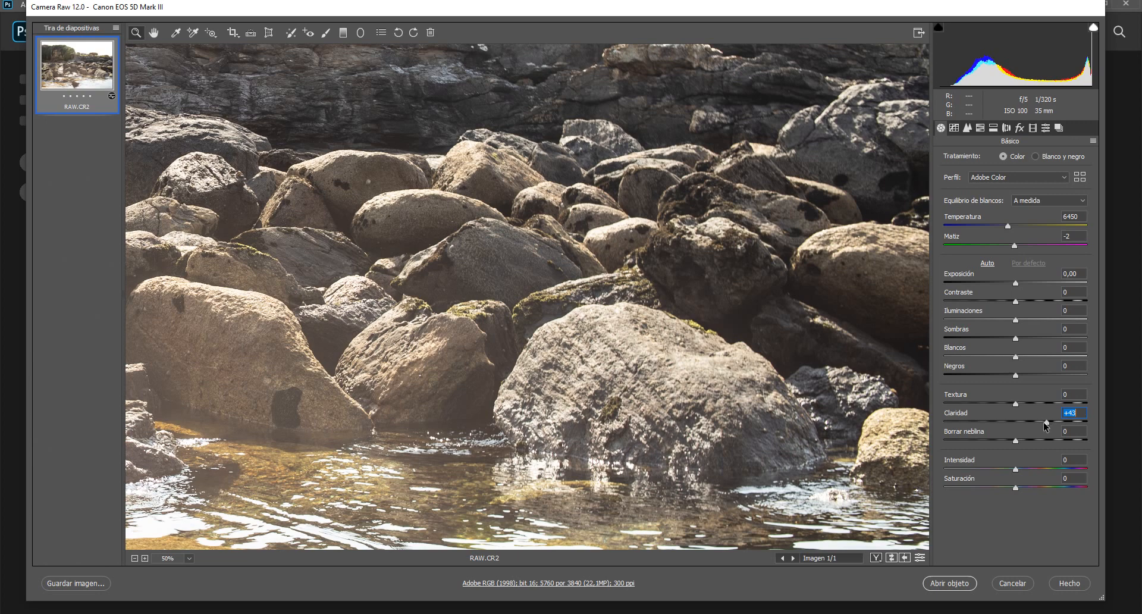
drag(1044, 422, 871, 427)
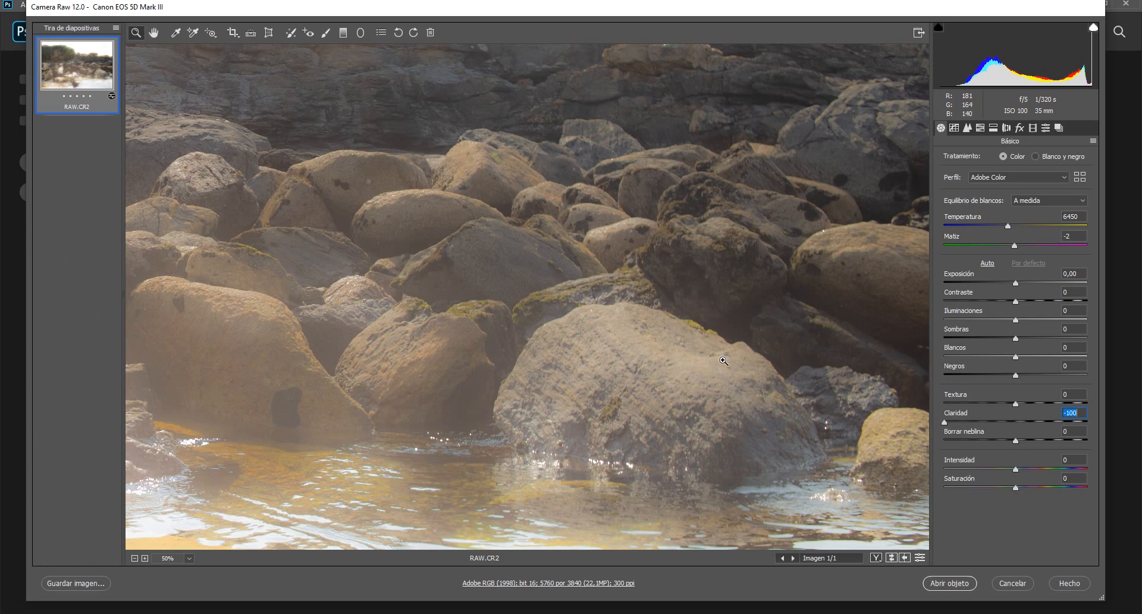
text(0)
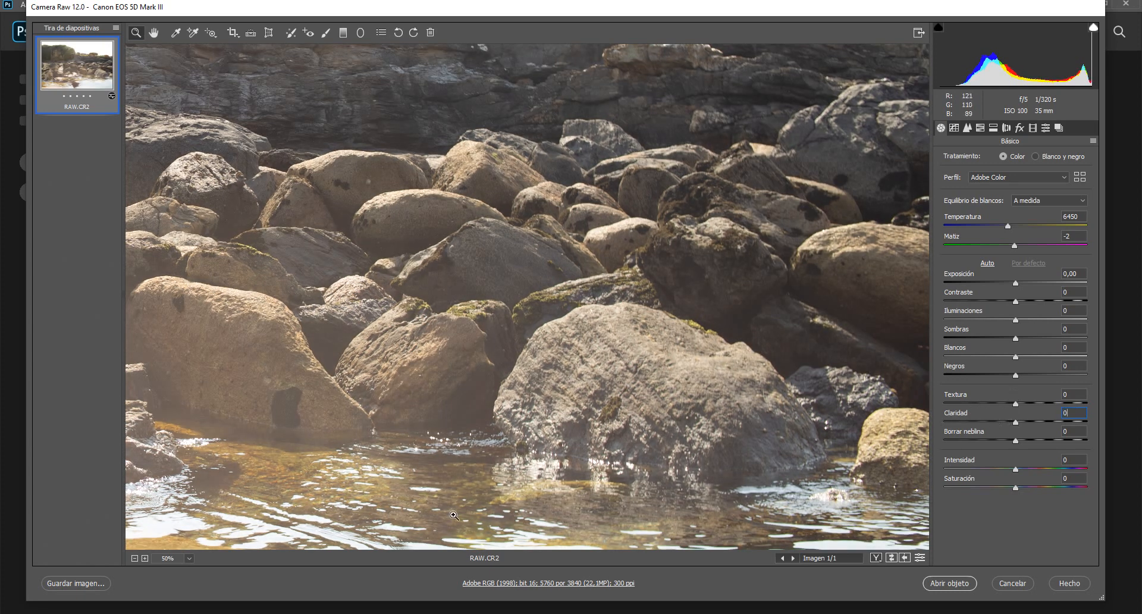
Step: Test Borrar neblina on the whole photo at +100, -91, -15 and -43, finishing with it reset to 0
click(189, 558)
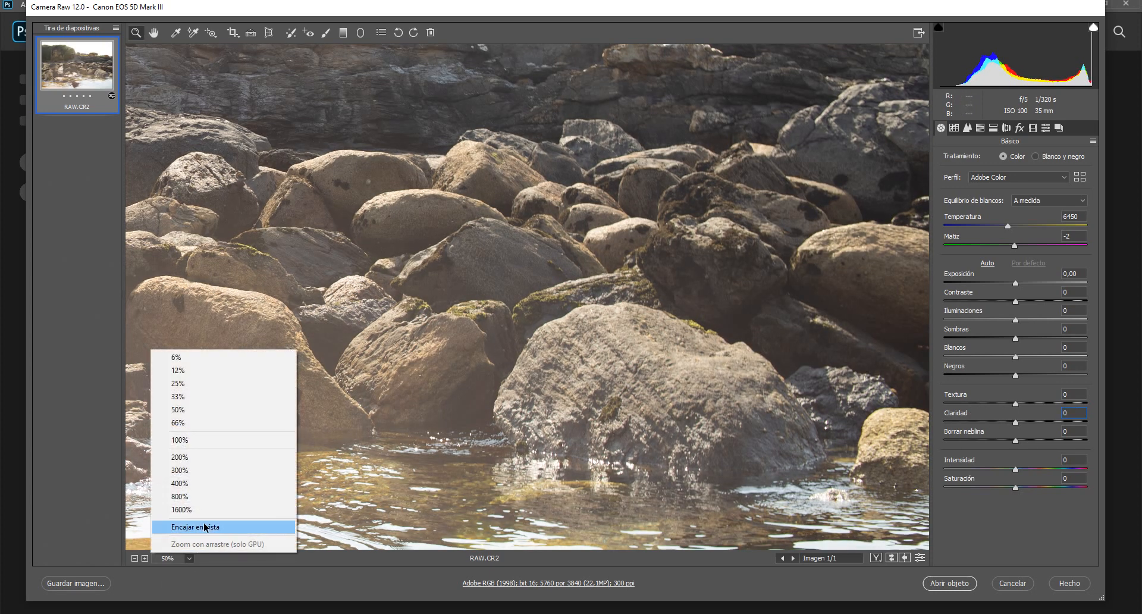
click(206, 525)
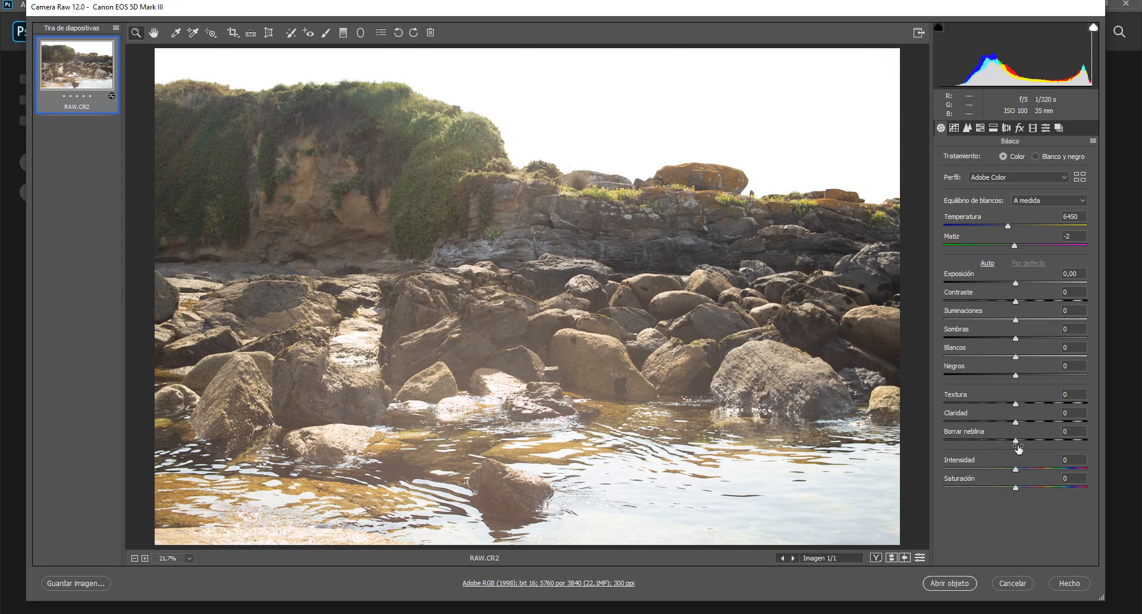
drag(1018, 441, 1095, 437)
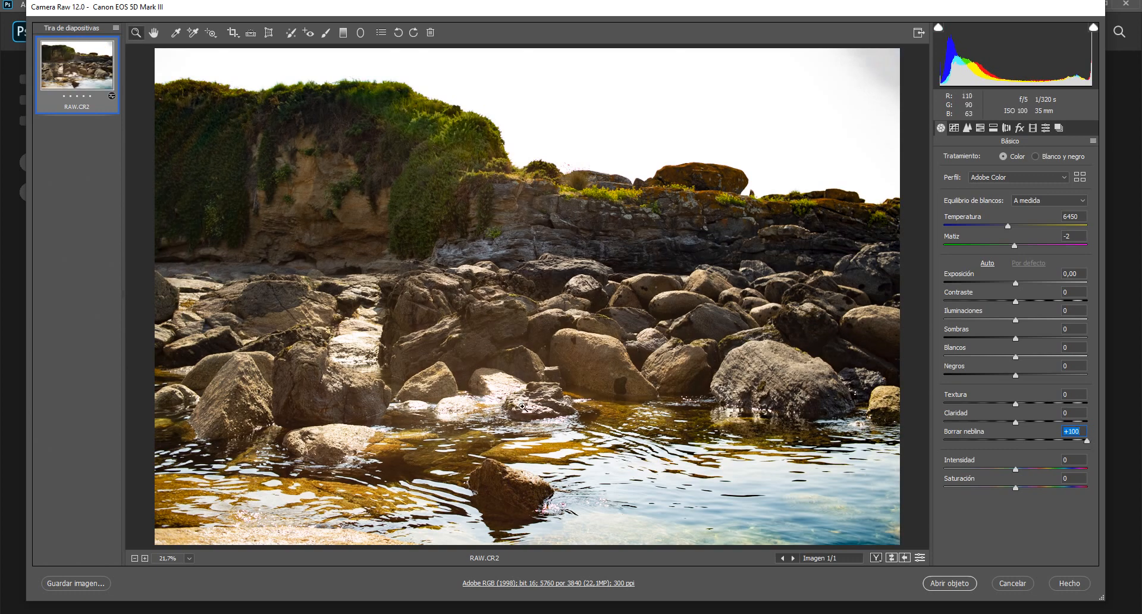
text(0)
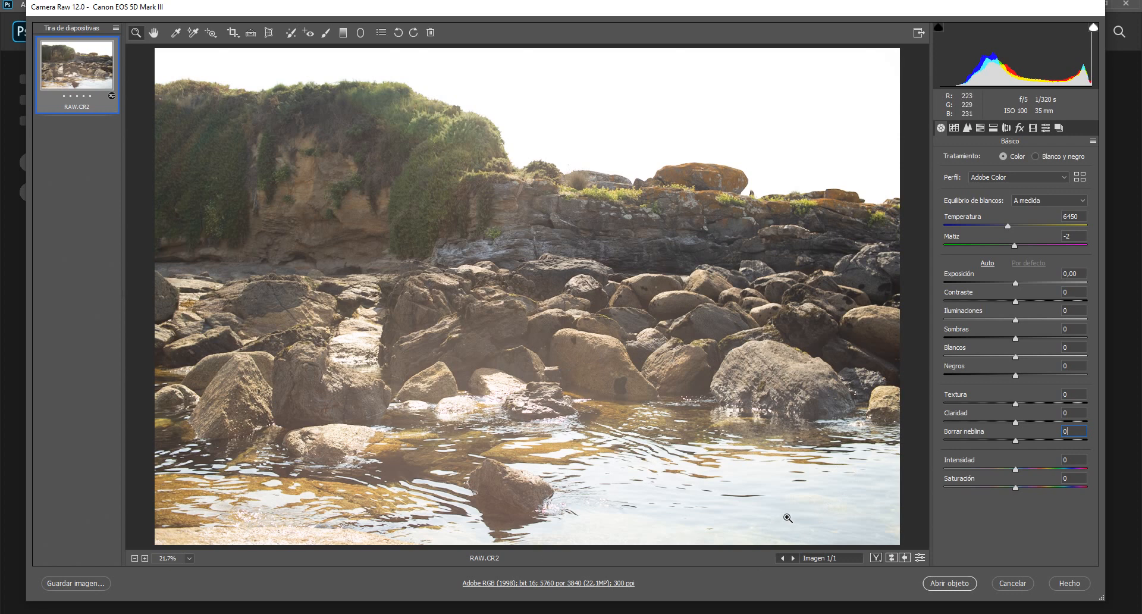
drag(1016, 441, 950, 440)
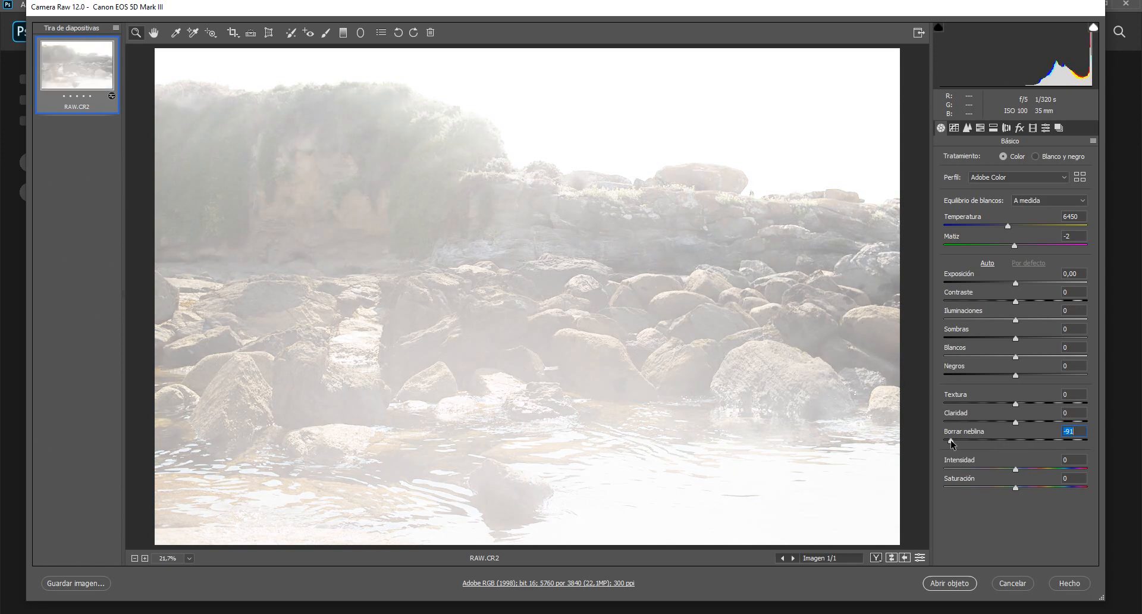
text(0)
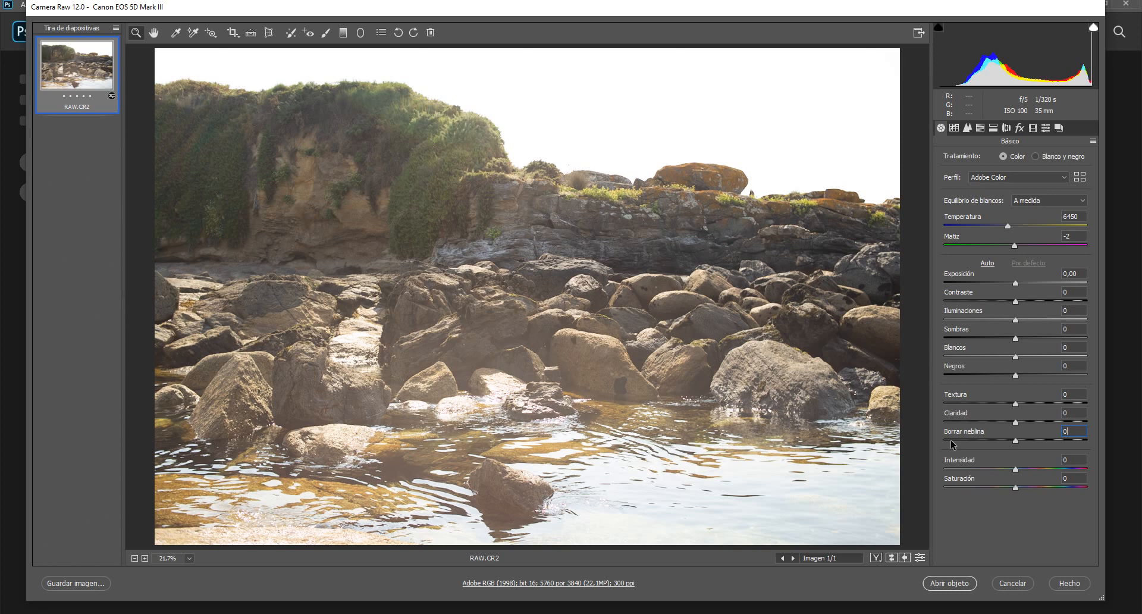
drag(1015, 441, 1004, 443)
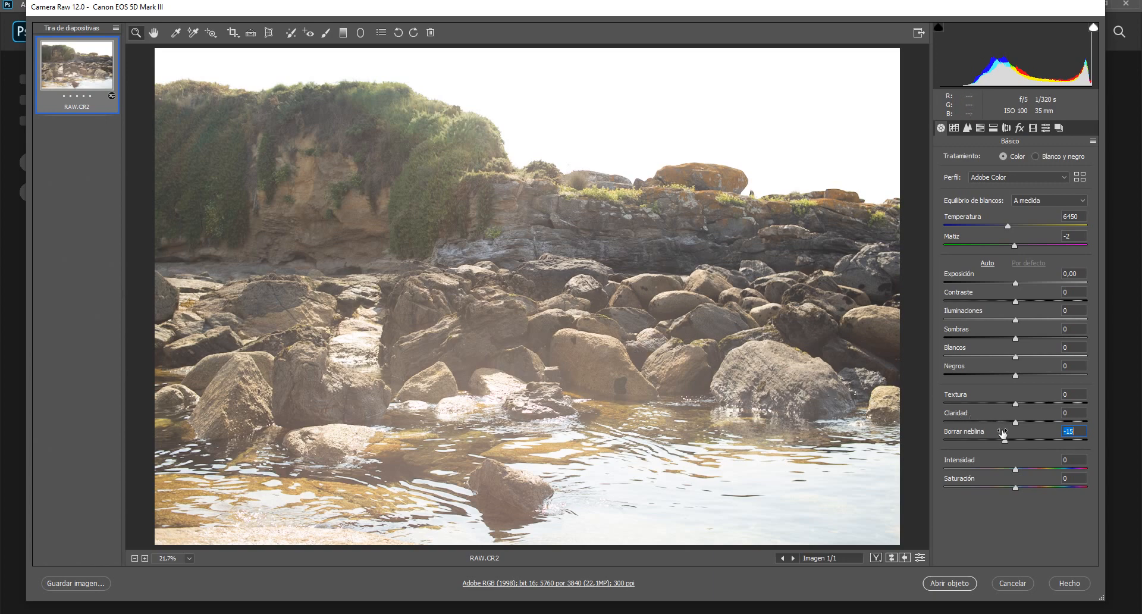
drag(1004, 442, 987, 439)
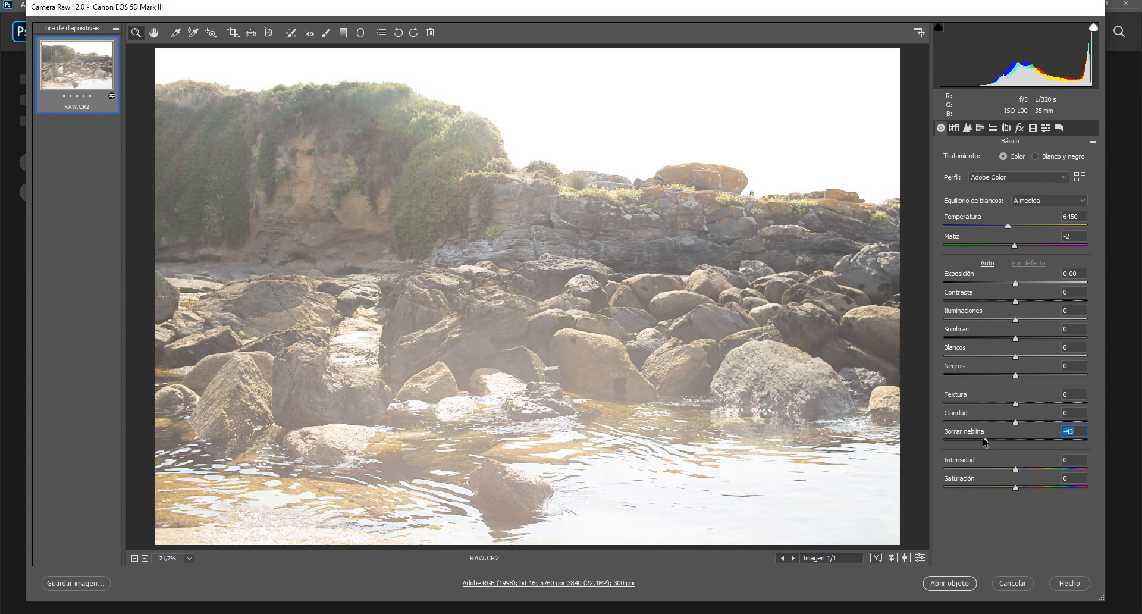
text(0)
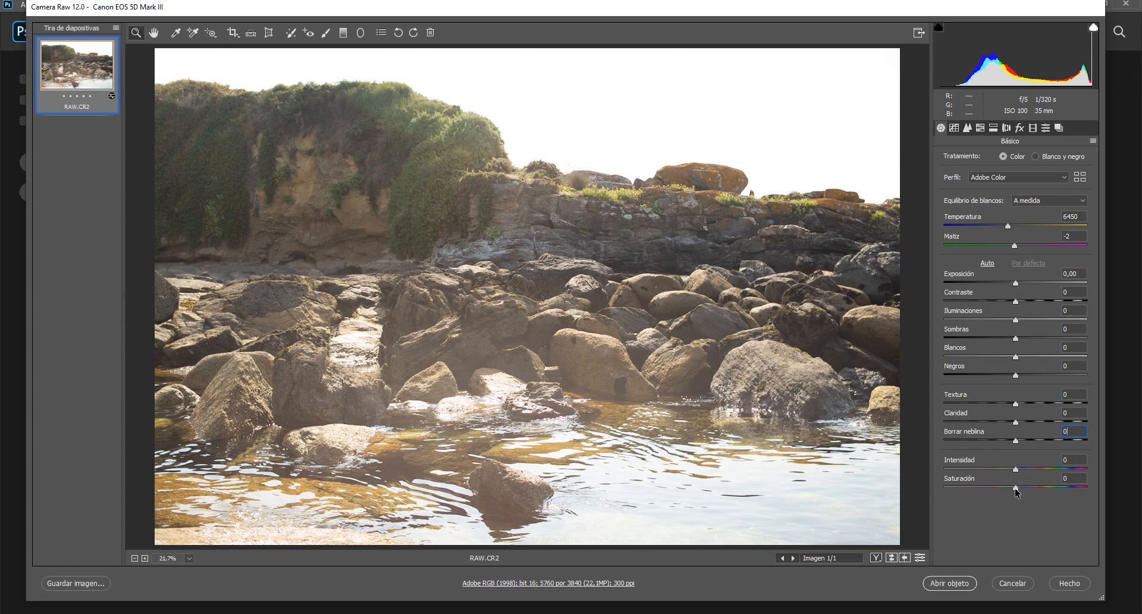
Step: Test Saturación at +100 and -100 on the whole photo, resetting it to 0
drag(1017, 491, 1110, 484)
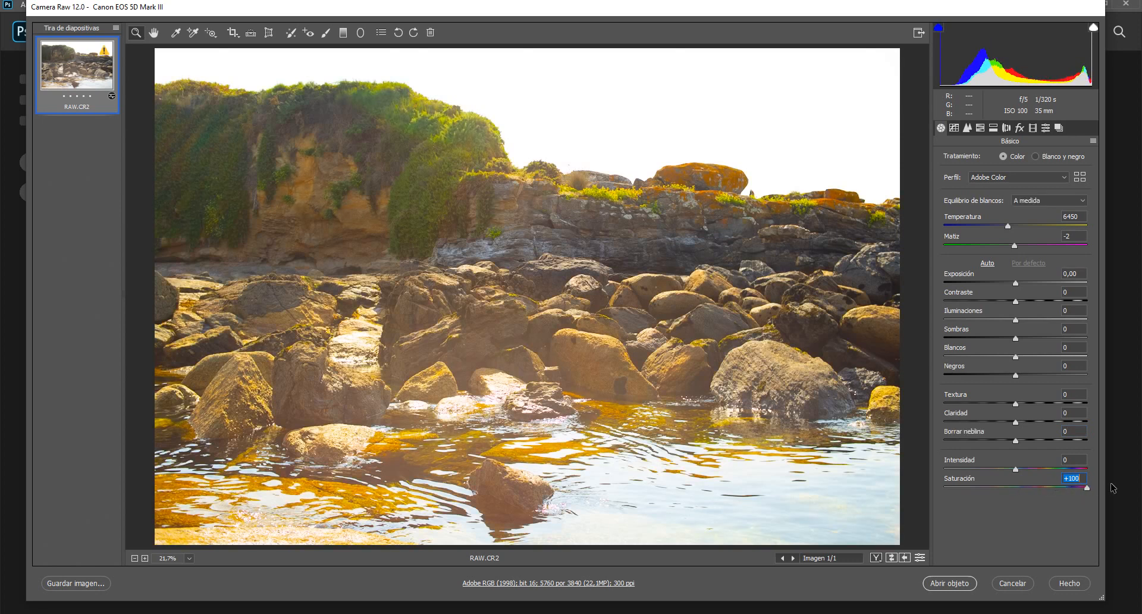
drag(1112, 488, 904, 488)
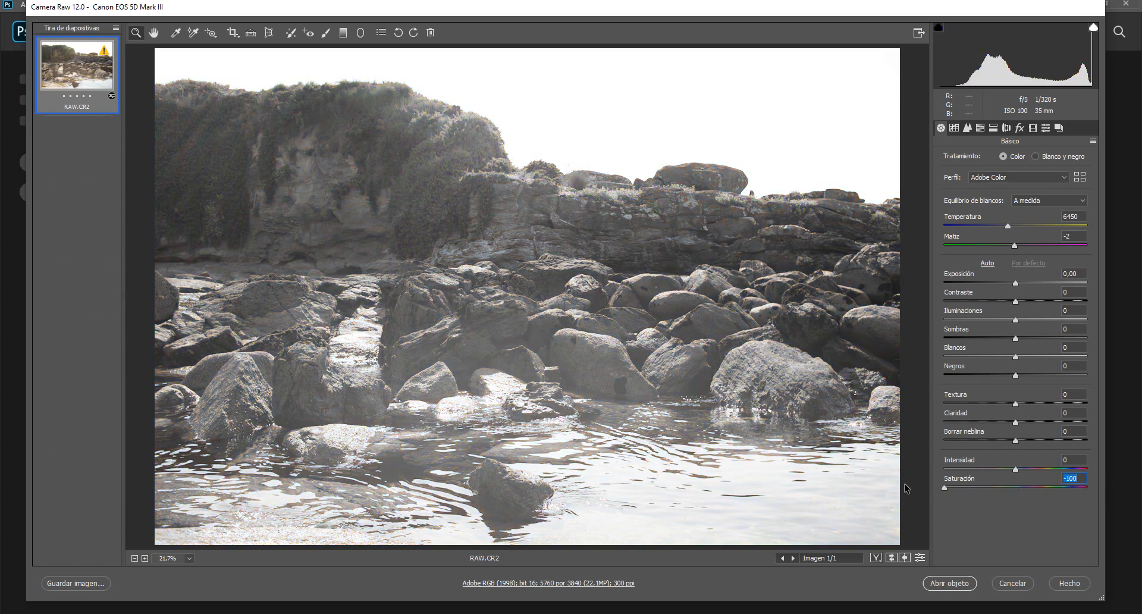
double_click(944, 487)
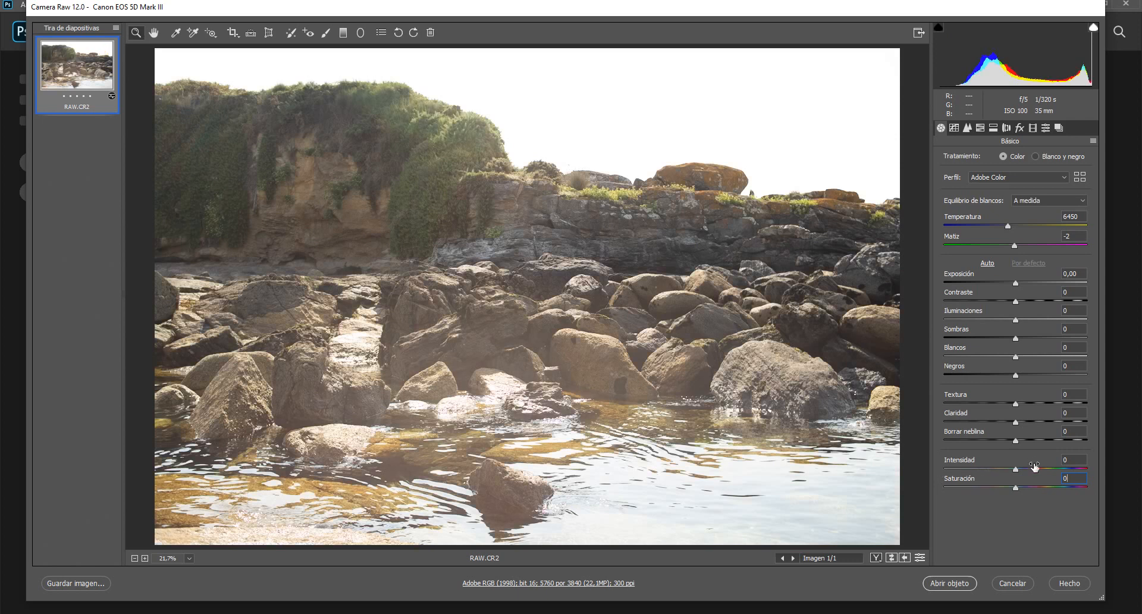
Step: Compare Intensidad at +100 with Saturación at +100 and try Intensidad at -100, resetting each to 0
drag(1015, 472, 1086, 471)
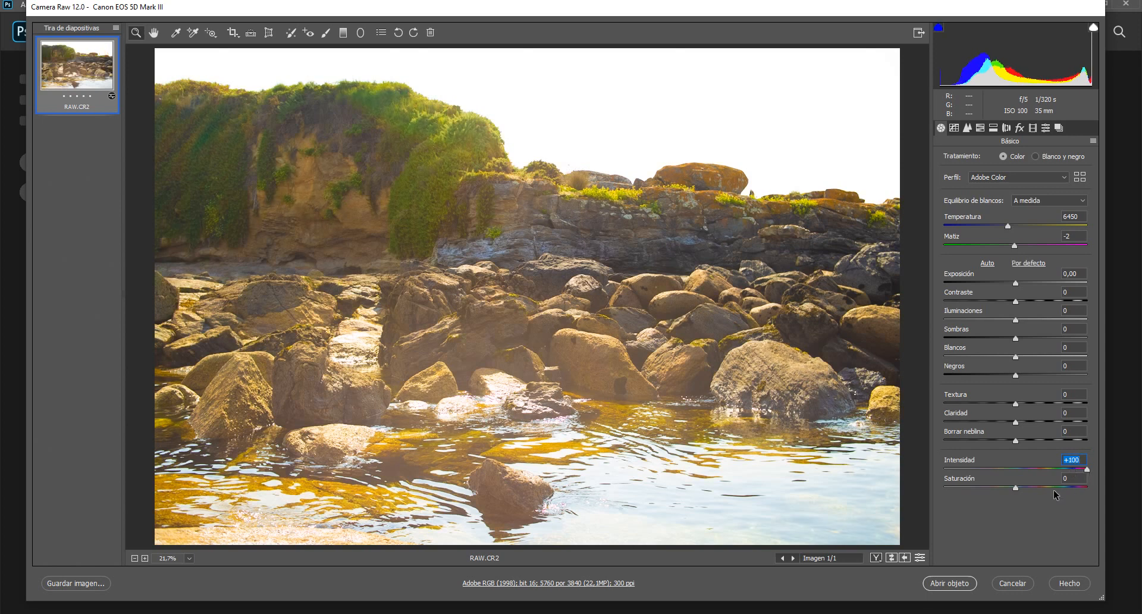
text(0)
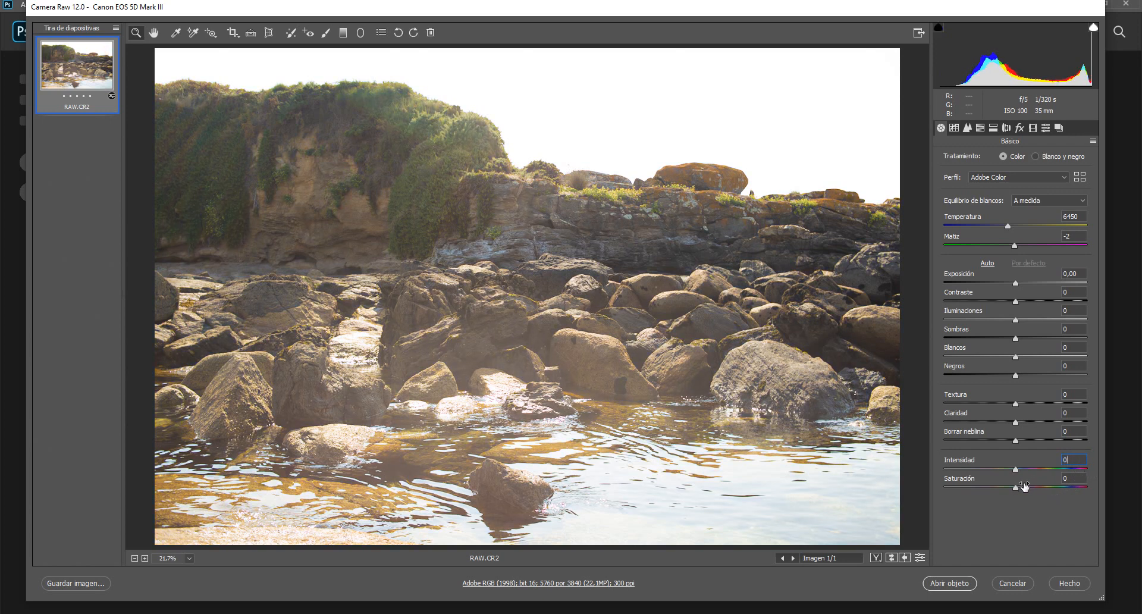
drag(1016, 488, 1089, 488)
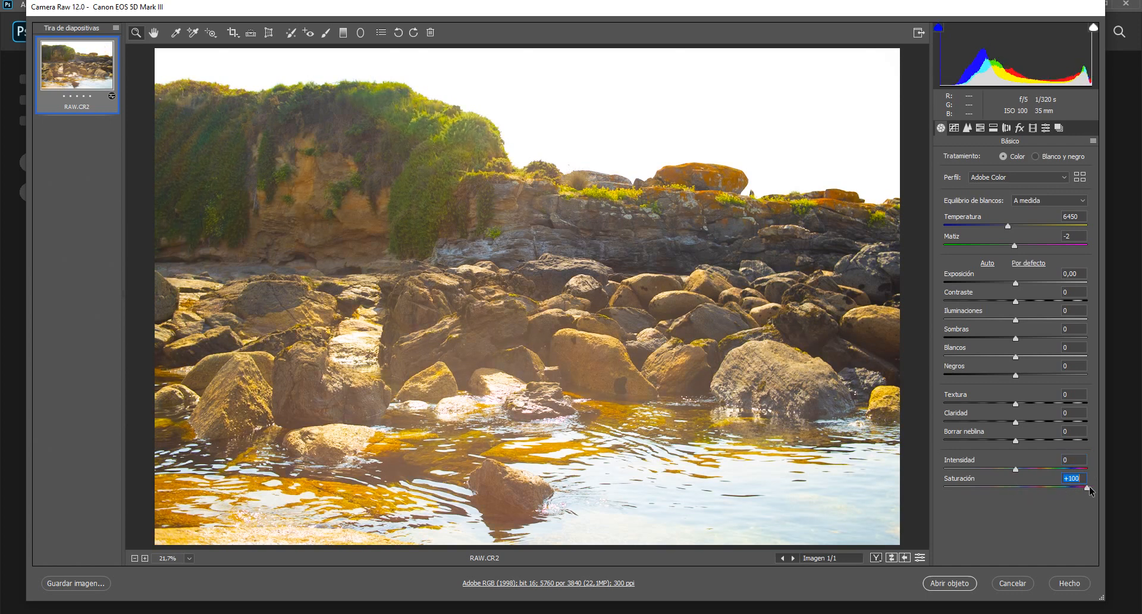
text(0)
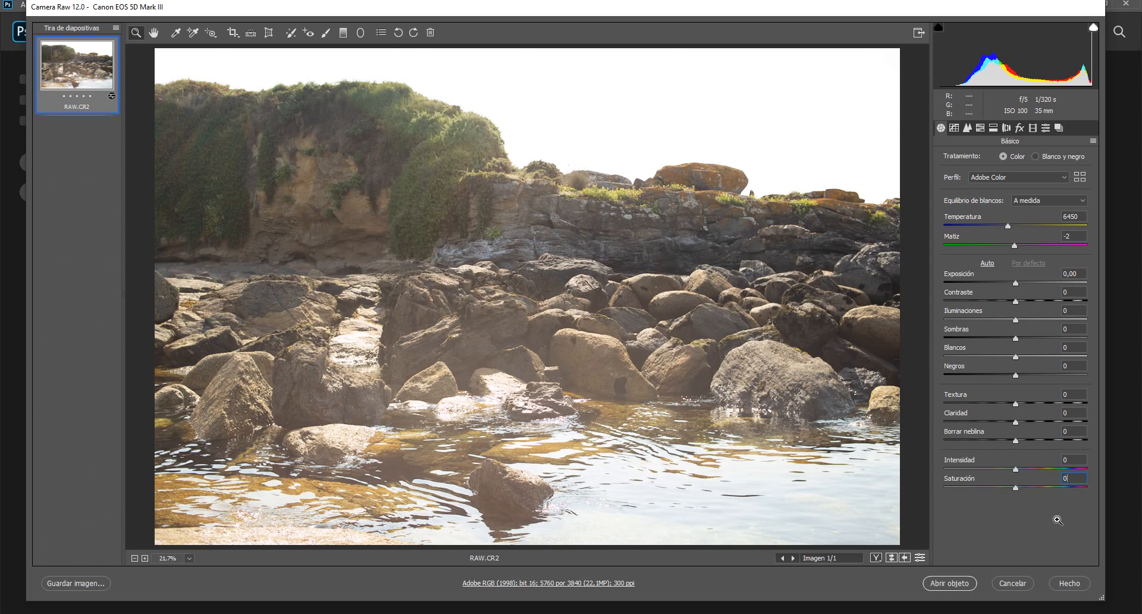
drag(1017, 470, 921, 448)
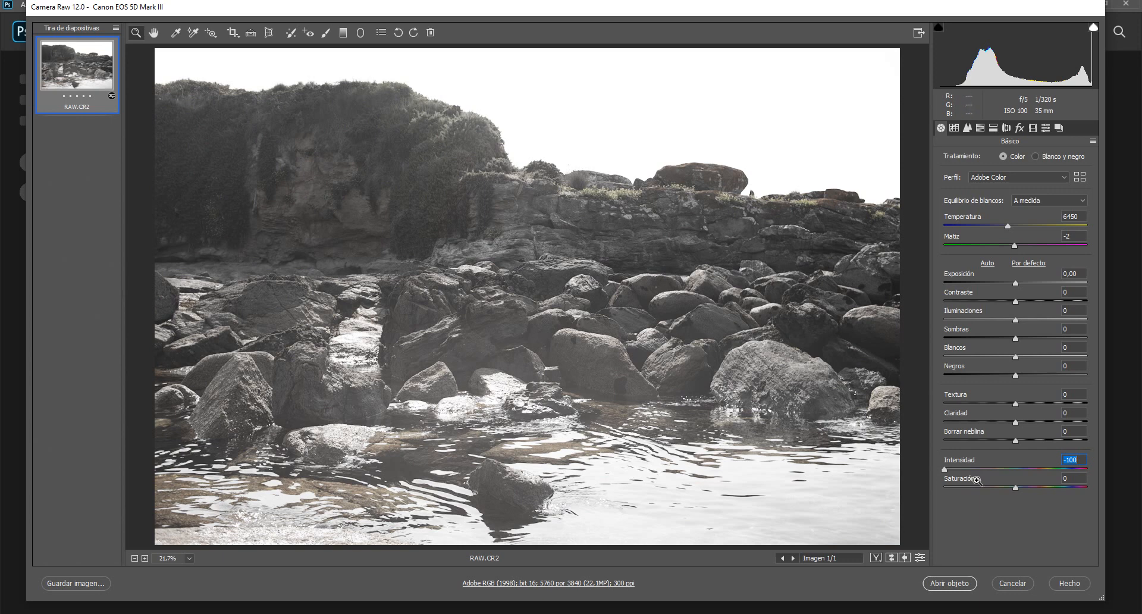
text(0)
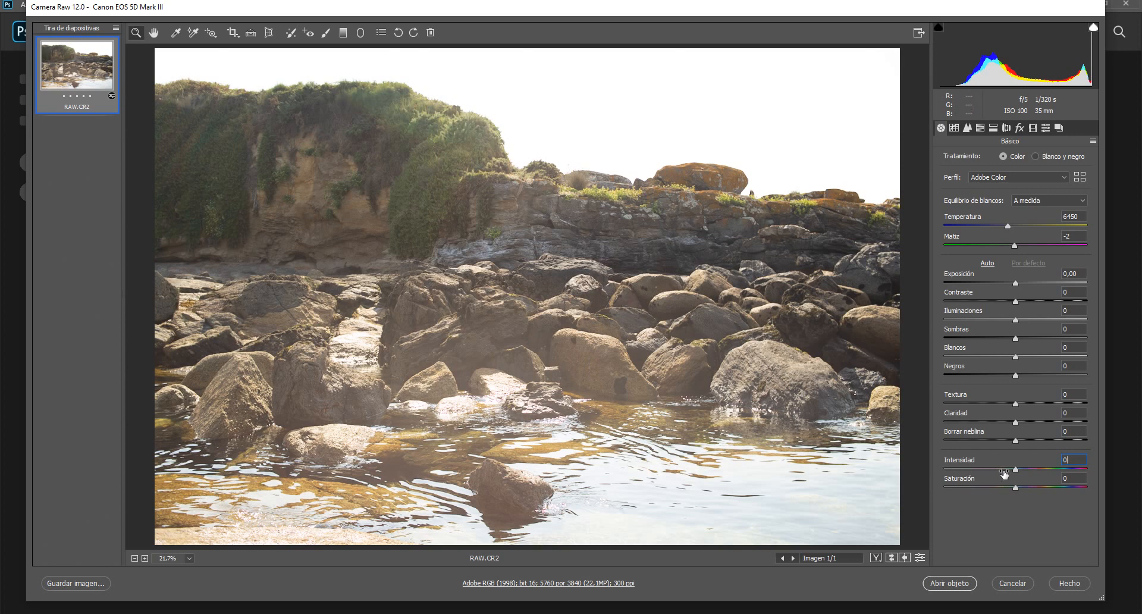
Step: Try Intensidad at -48 and +51, reset it, and set Intensidad to +17 with Saturación at -23
drag(1015, 468, 980, 468)
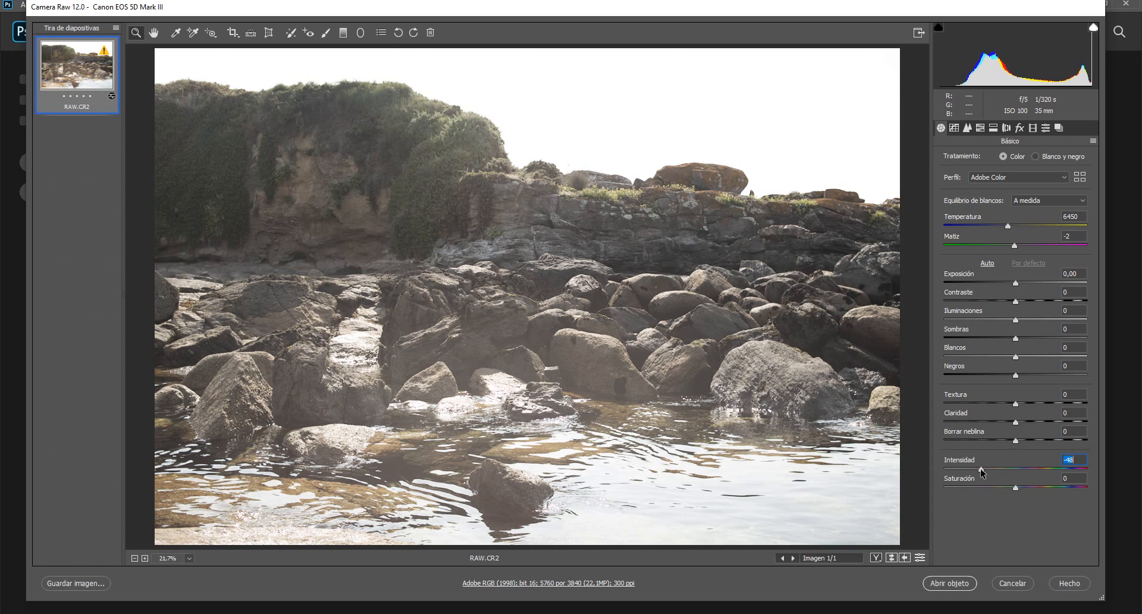
drag(980, 468, 1051, 463)
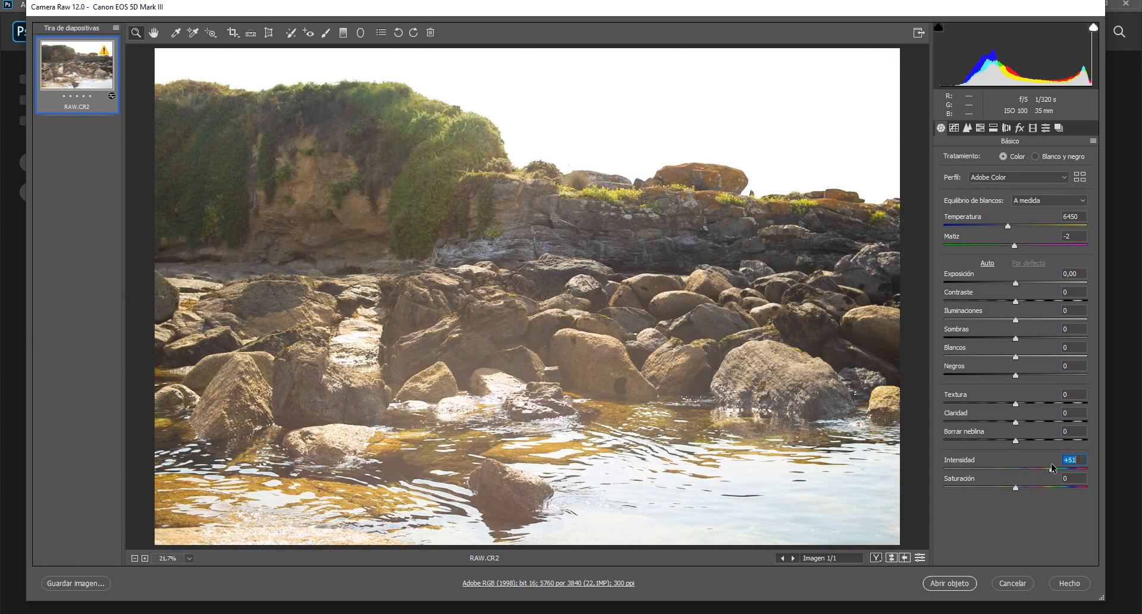
double_click(1050, 467)
drag(1019, 473, 999, 489)
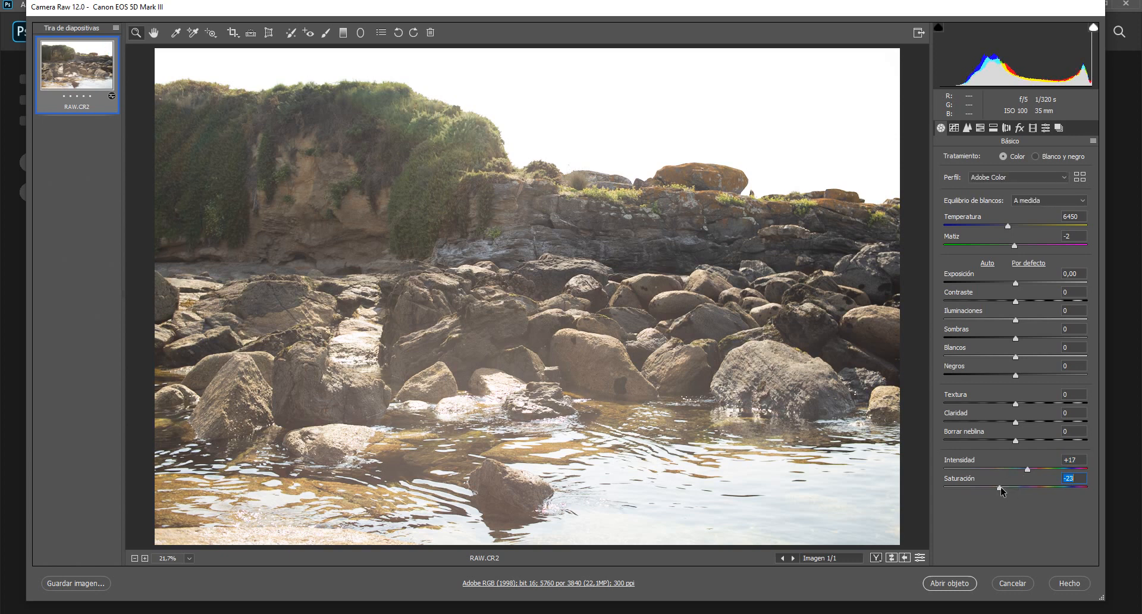
Step: Reset both Saturación and Intensidad to 0 on the photo
mouse_move(1000, 488)
mouse_down()
mouse_move(1022, 487)
mouse_move(994, 472)
mouse_up()
text(0)
key(Tab)
text(0)
Step: Compare Saturación at -100 with the Blanco y negro treatment, resetting Saturación to 0 in between
drag(1016, 487, 923, 491)
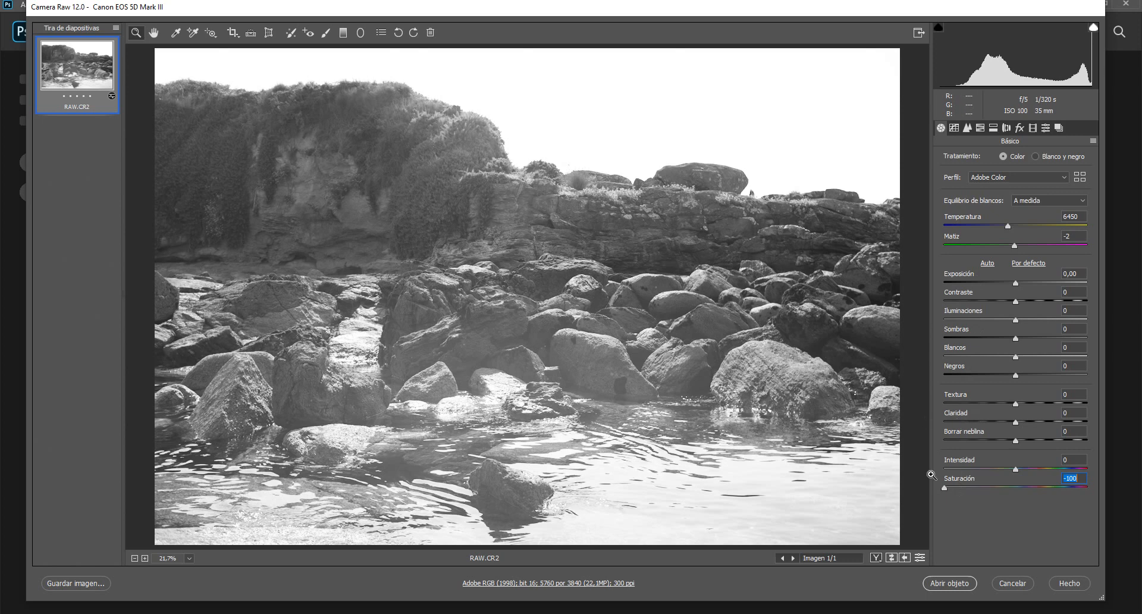
text(0)
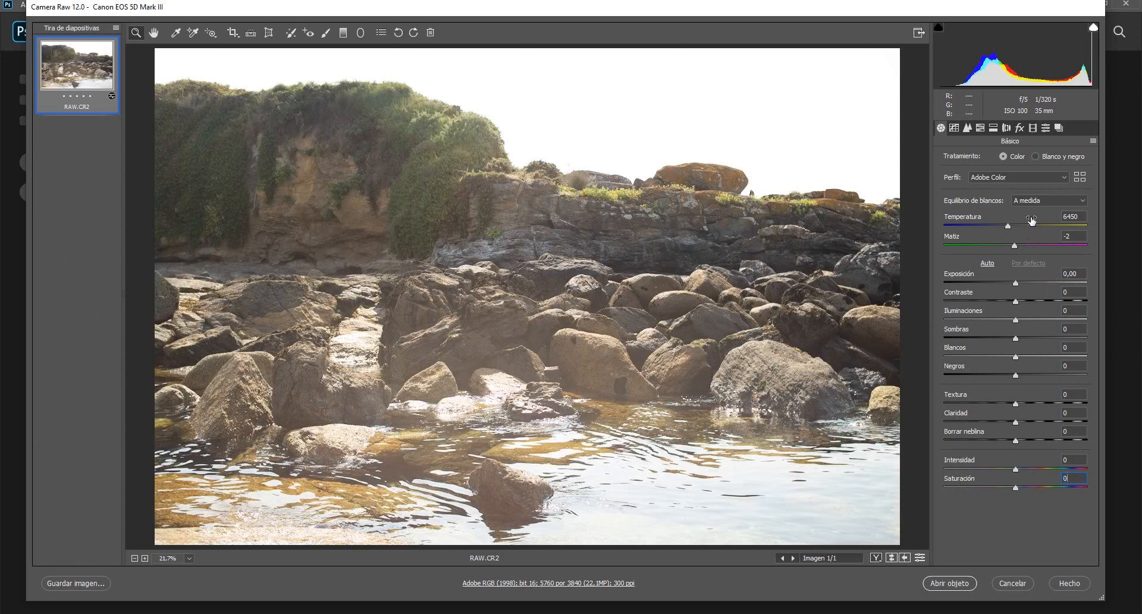
click(1035, 155)
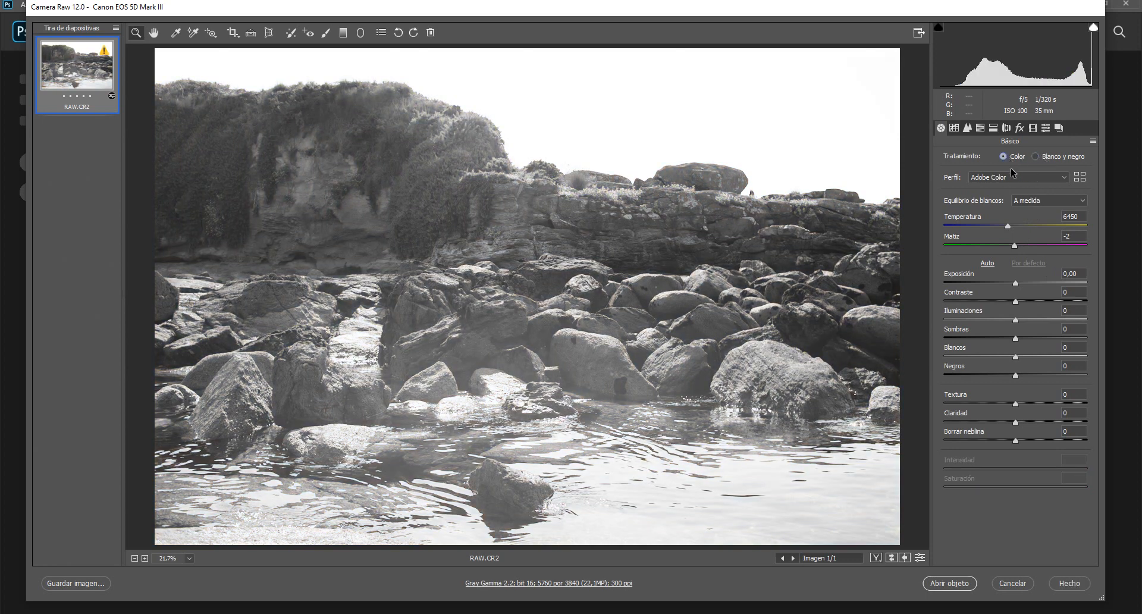
Step: Keep the Adobe Color profile, try the Automático white balance, and set the white balance to Luz del día
click(1063, 178)
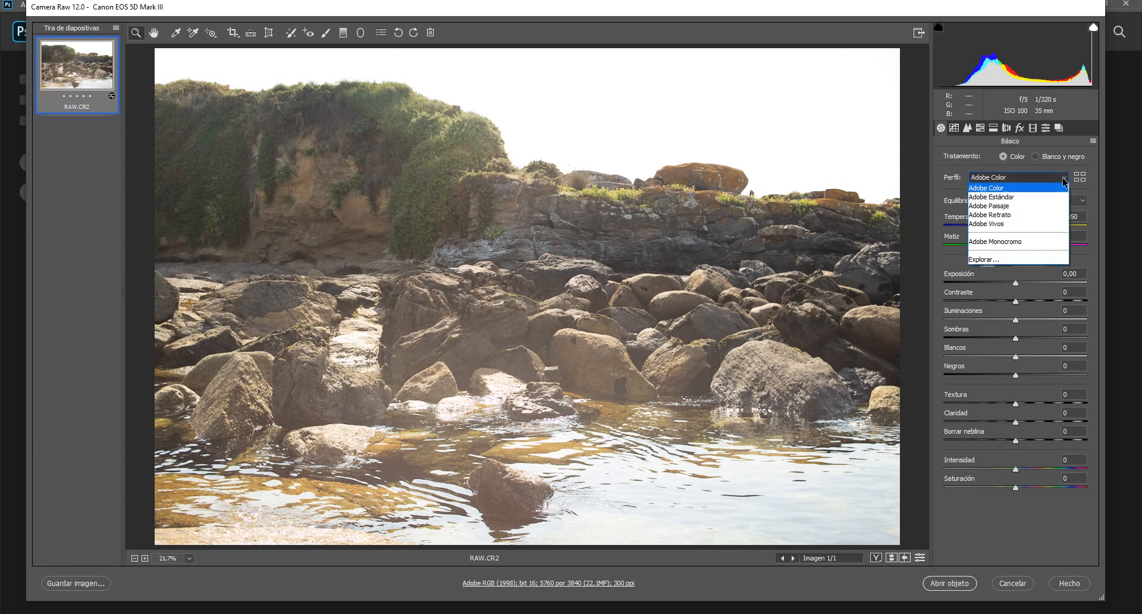
click(1064, 188)
click(1065, 200)
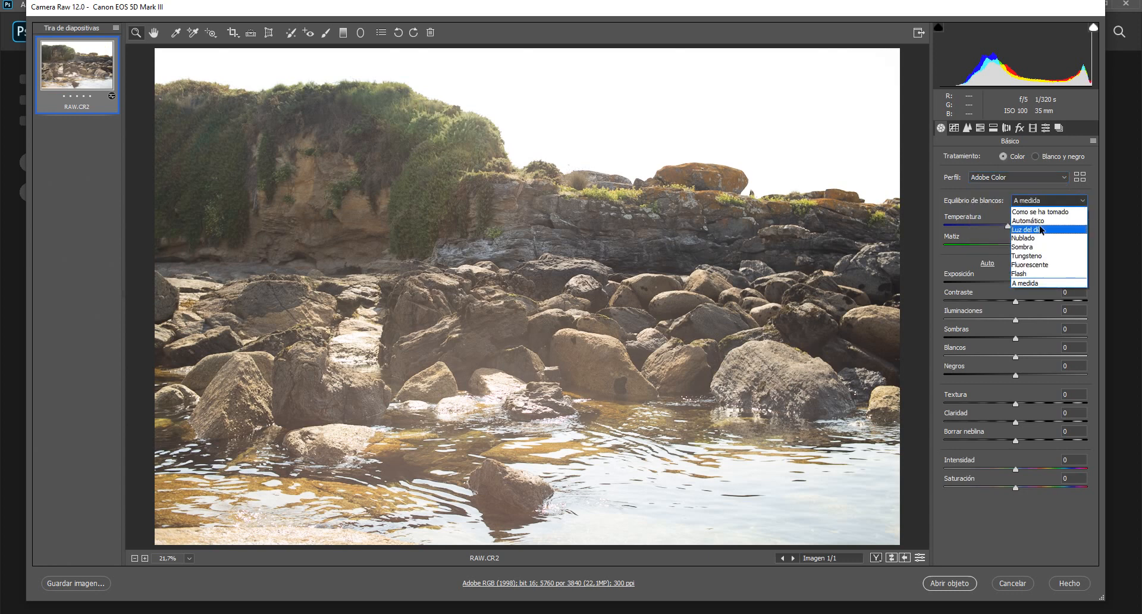
click(1039, 221)
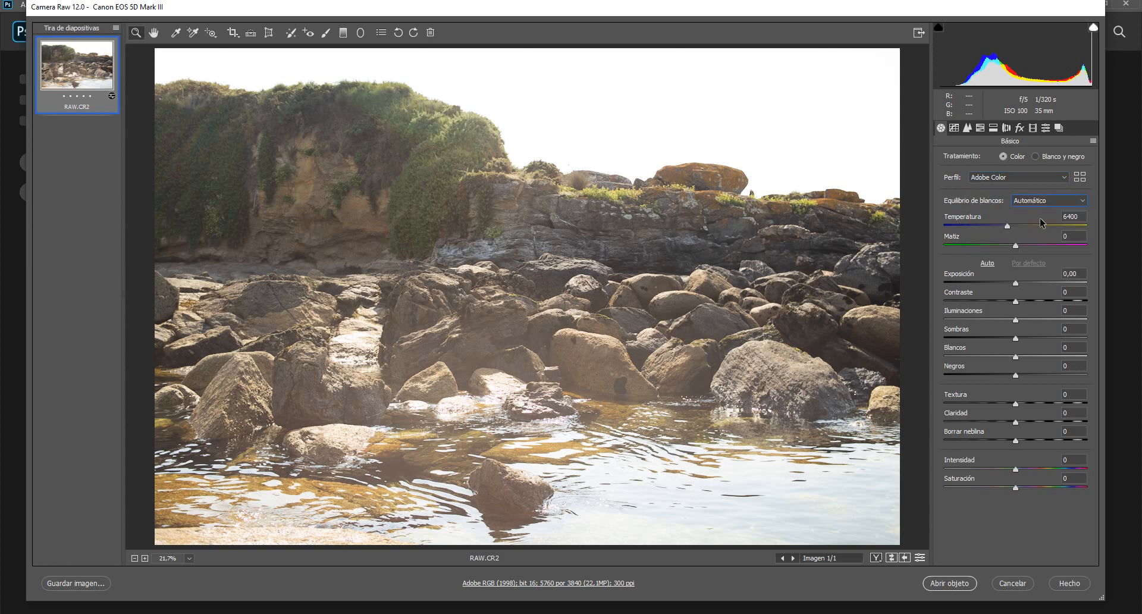
click(1077, 201)
click(1057, 228)
Step: Apply the Adobe Paisaje profile and the automatic tonal adjustments to the photo
click(1053, 178)
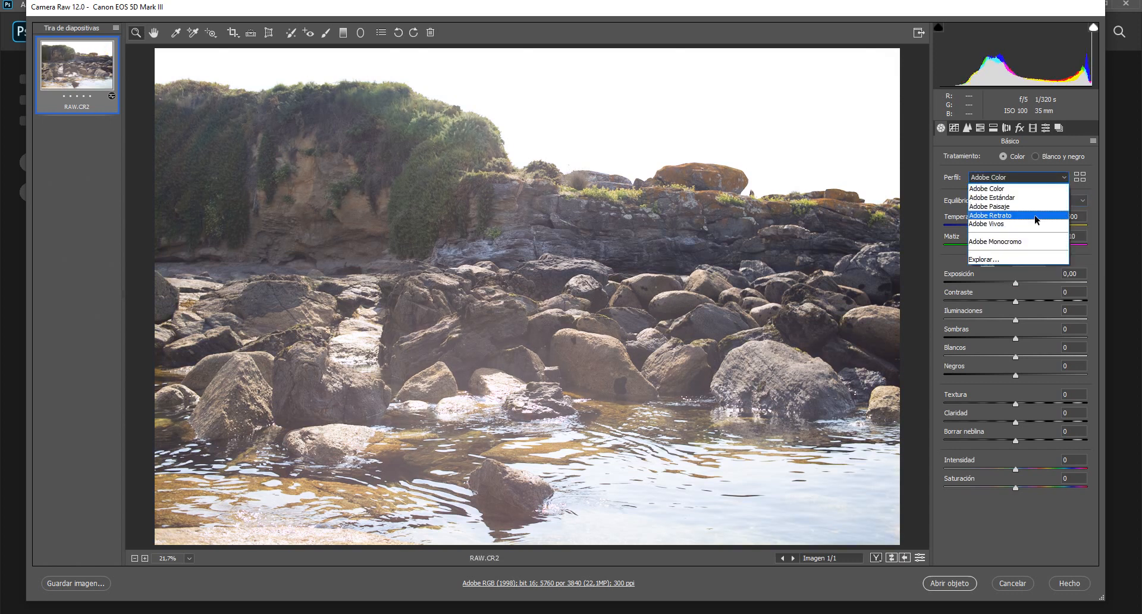
click(1031, 206)
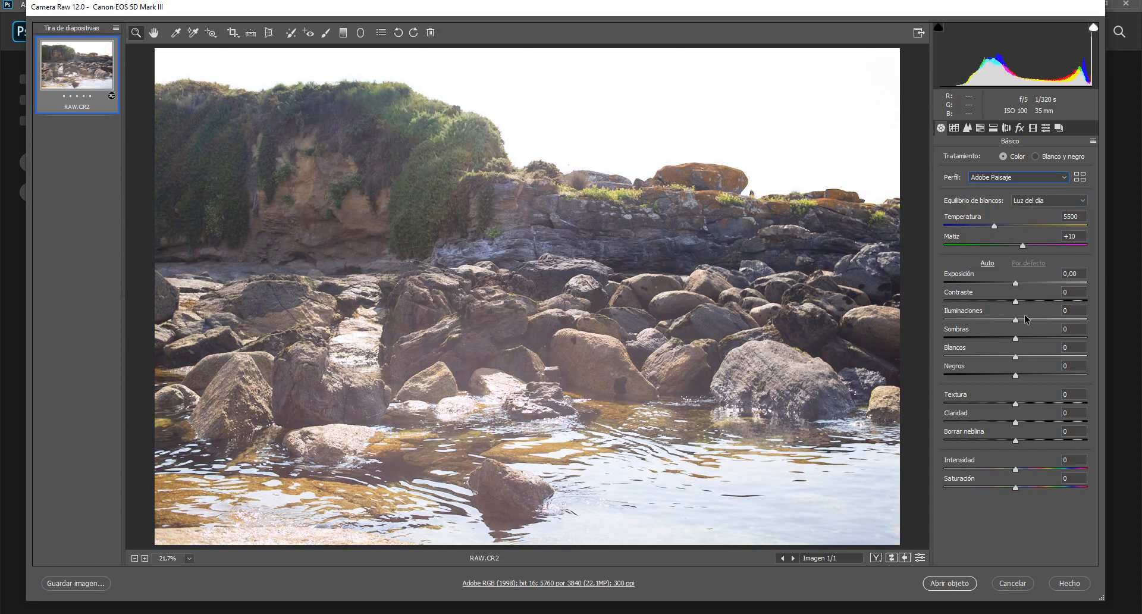
click(986, 264)
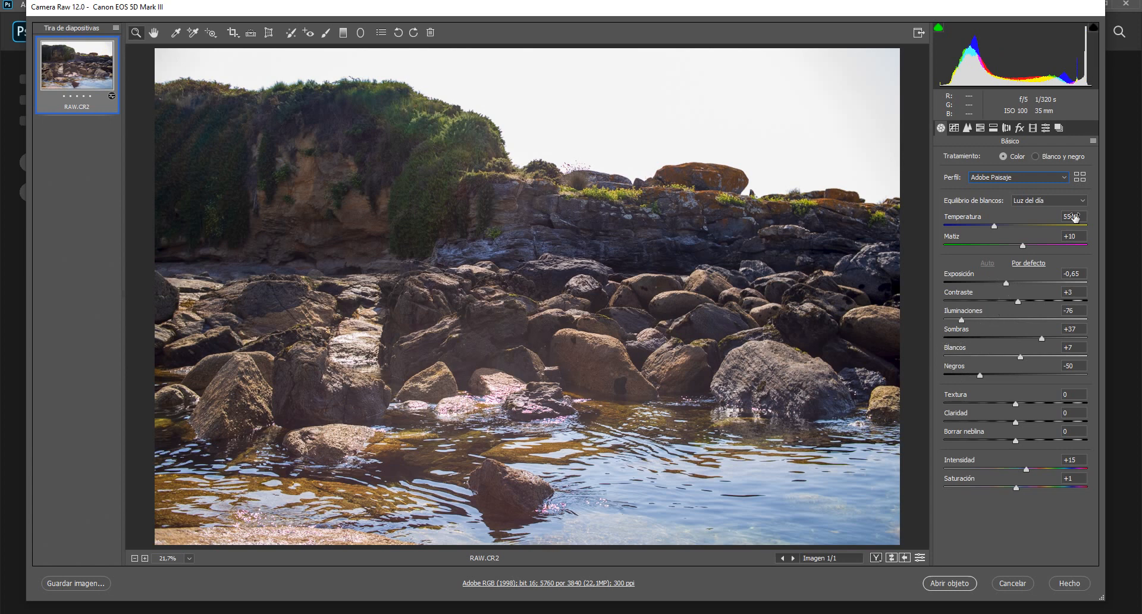
Step: Restore the camera RAW default values on the photo
click(1093, 141)
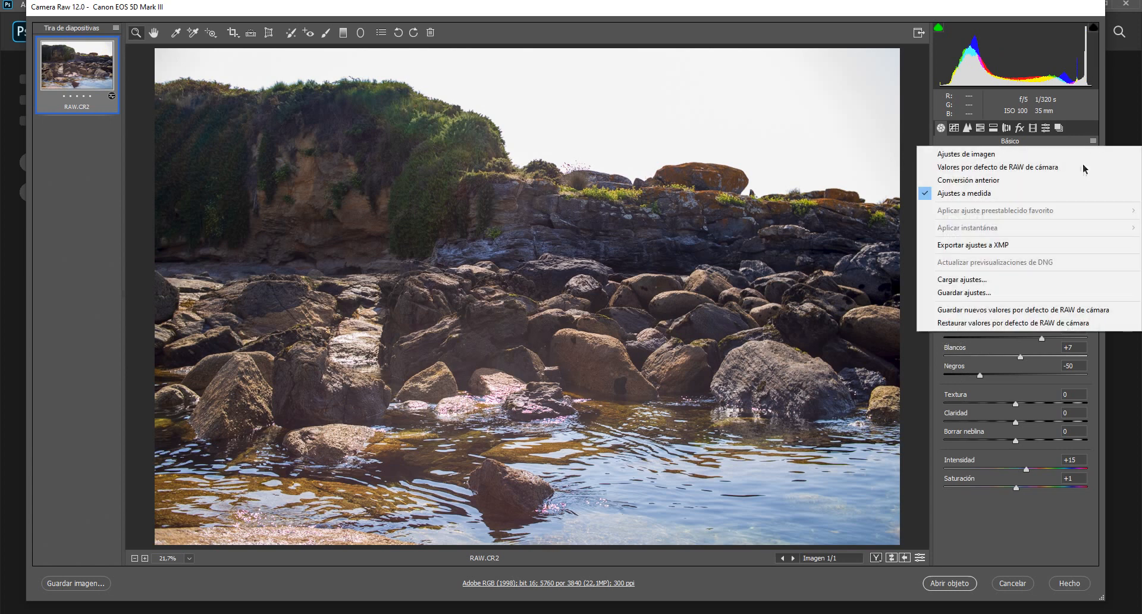
click(981, 324)
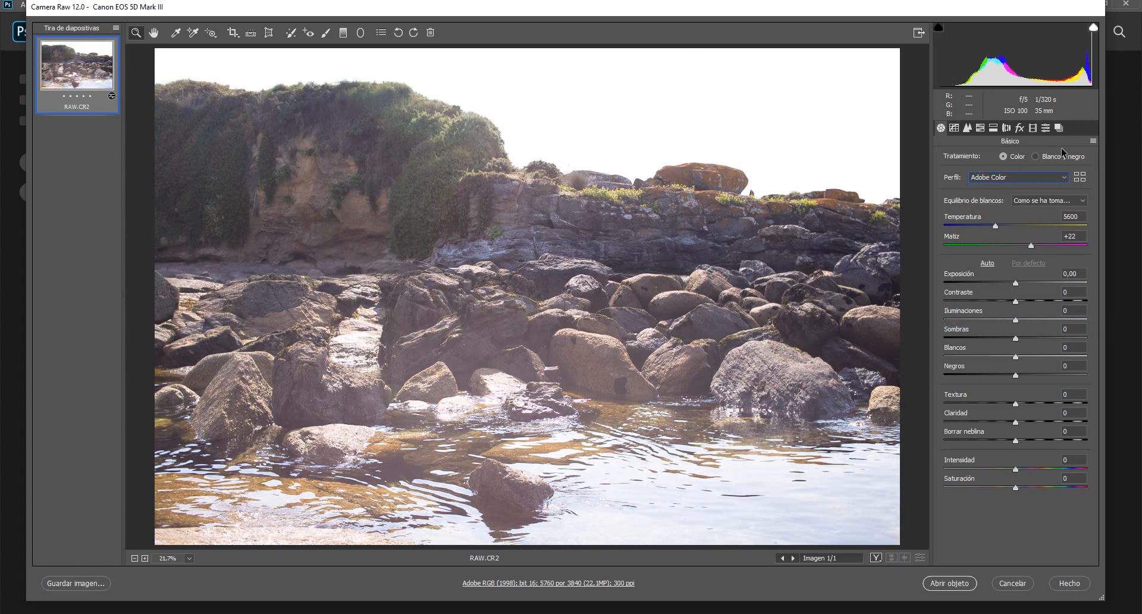
click(1093, 141)
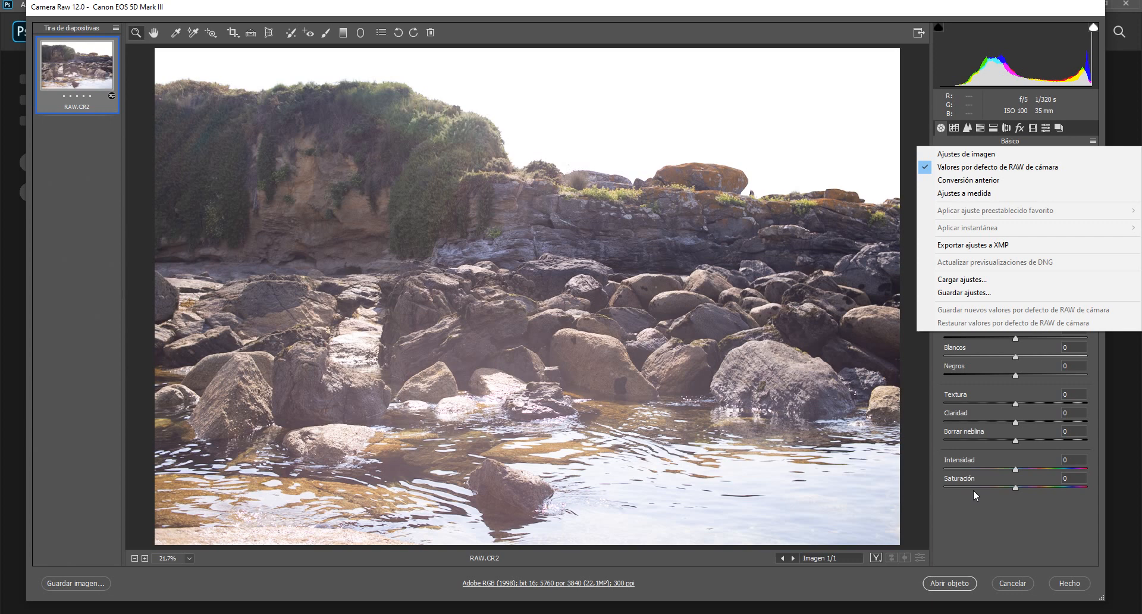
click(972, 488)
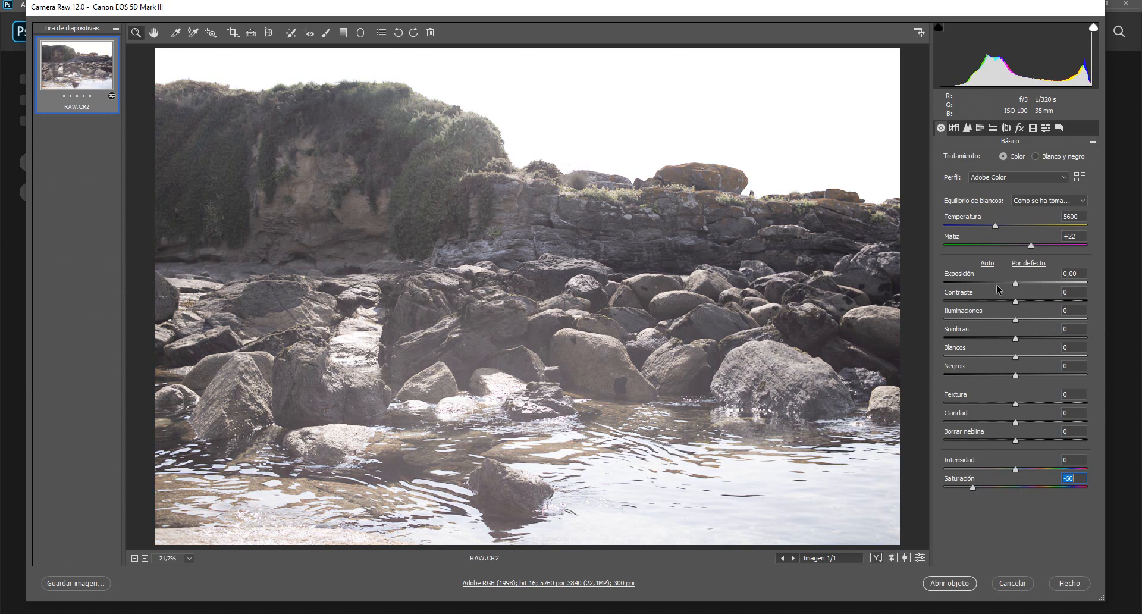
text(0)
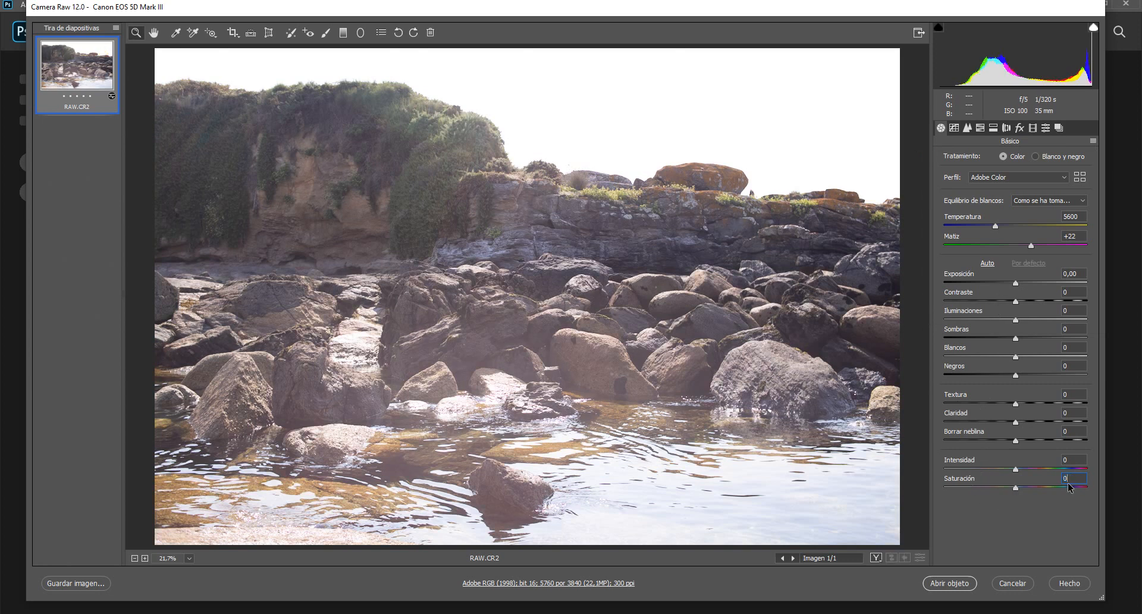
Step: Save the current adjustments with the Por defecto subset as the settings file RAW.xmp in the Settings folder
click(1092, 140)
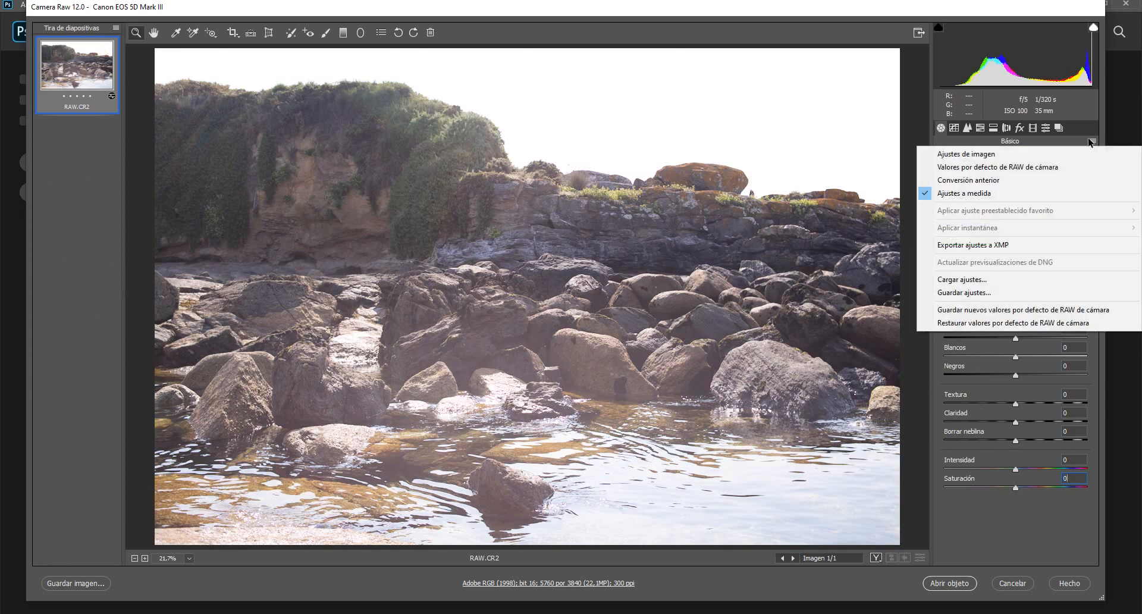
click(983, 294)
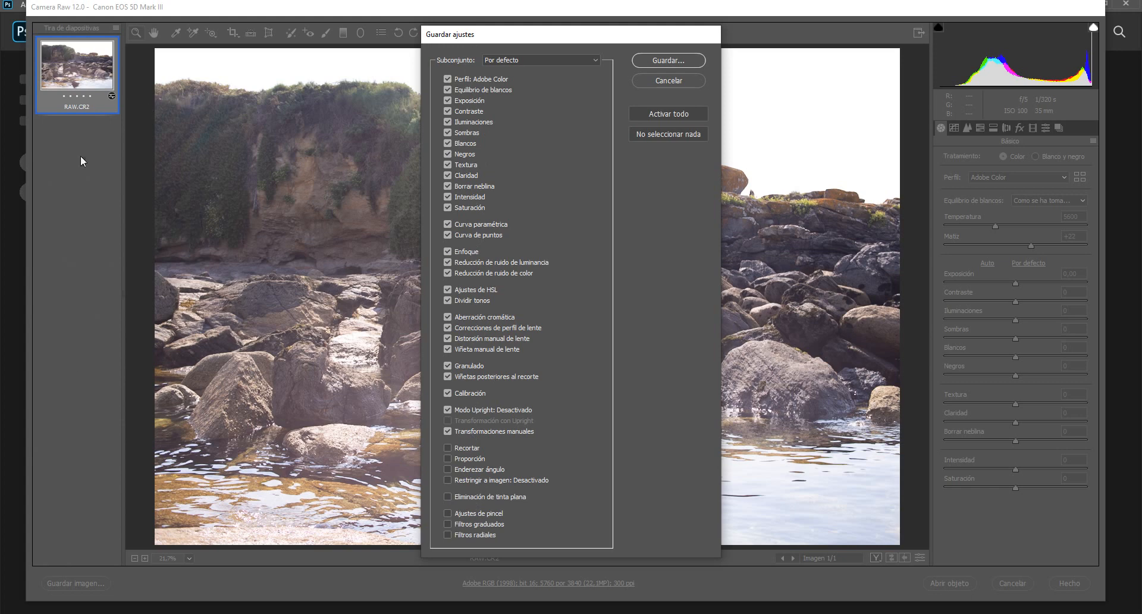
click(647, 60)
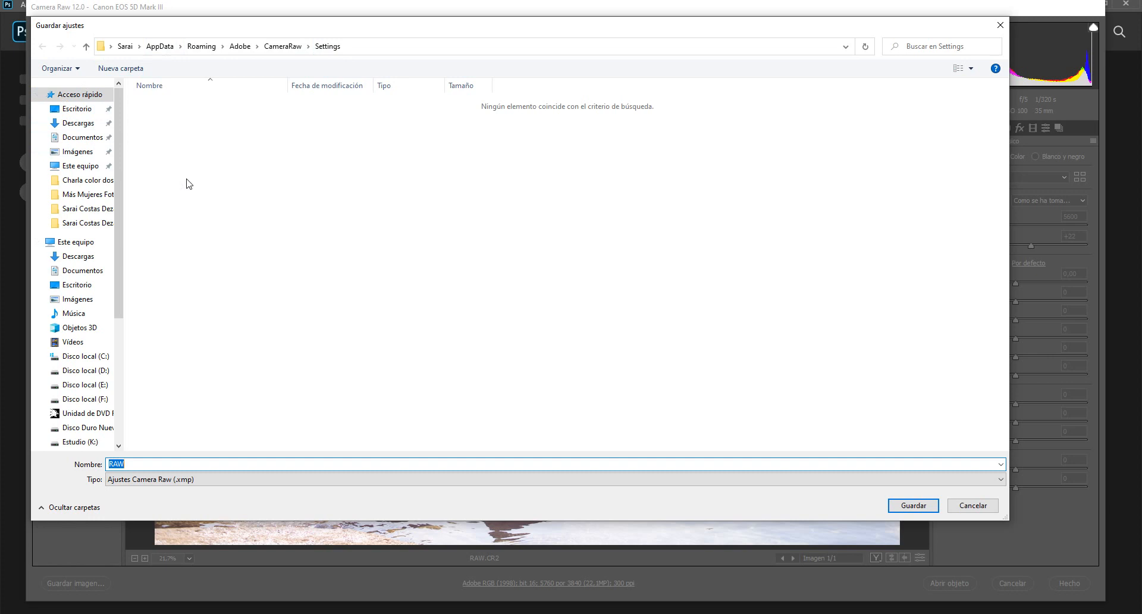
click(896, 503)
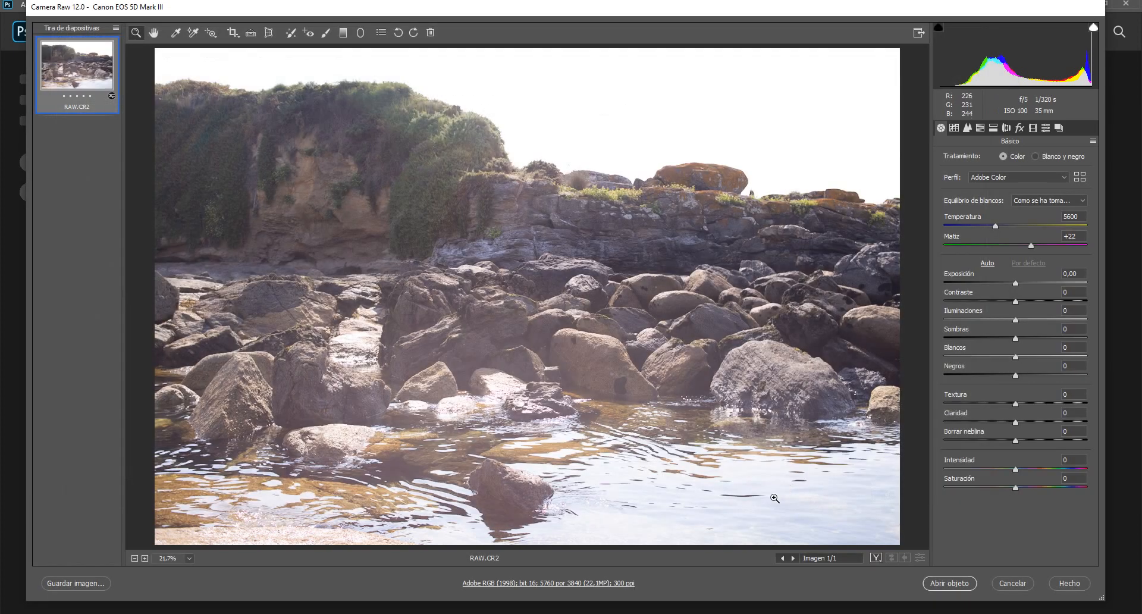
Step: Set Exposición to +2,40 and Iluminaciones to -43, and save these settings over the existing RAW.xmp
click(1050, 283)
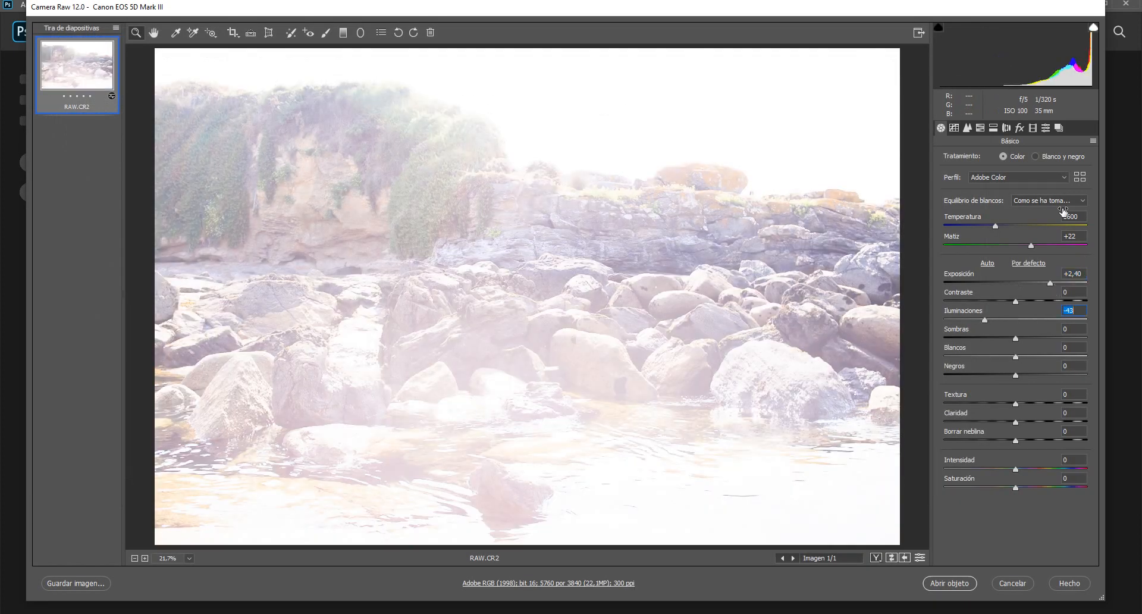
click(1092, 141)
click(975, 292)
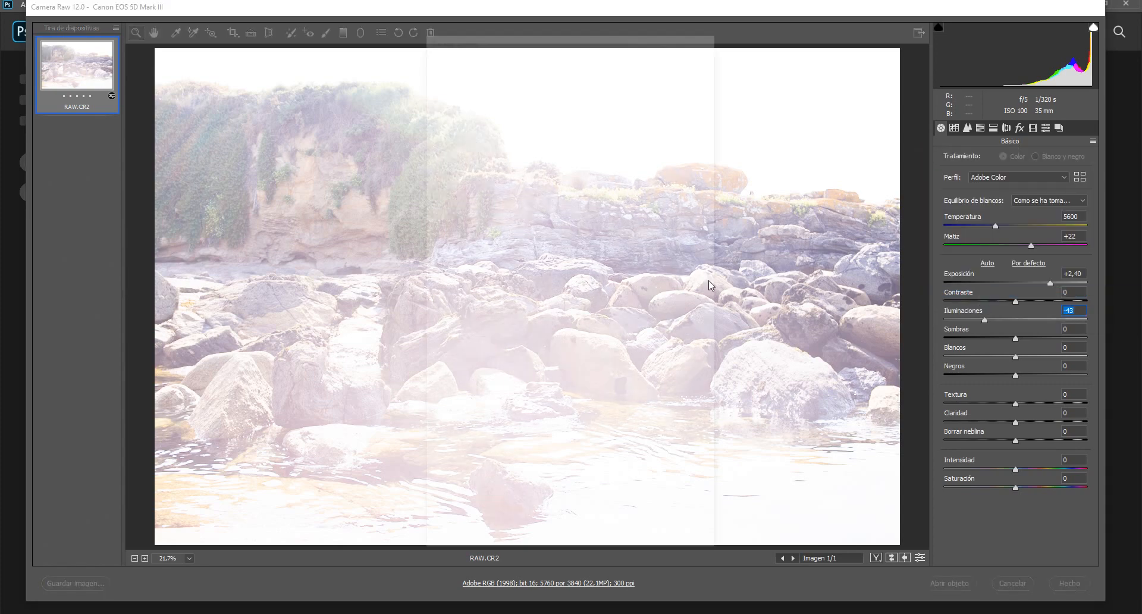
click(667, 59)
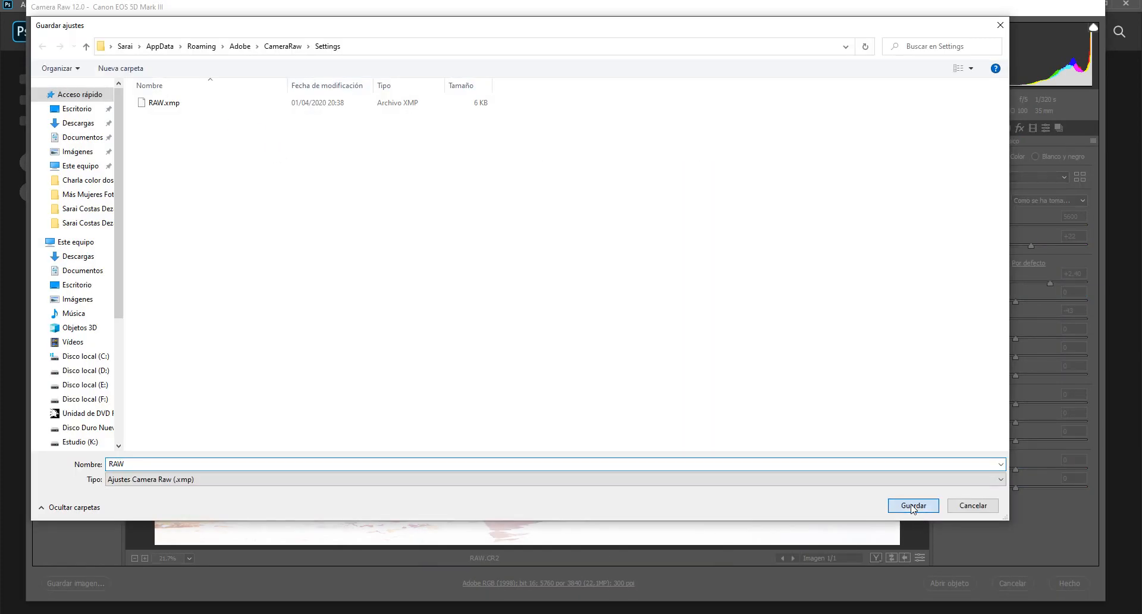
click(913, 505)
click(598, 313)
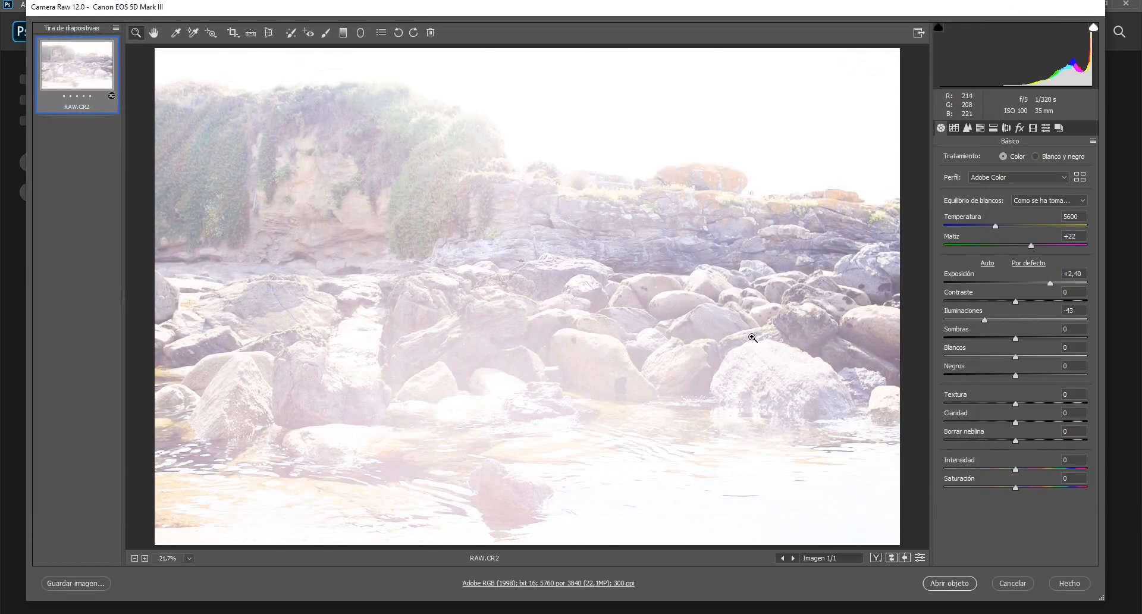
Step: Discard the photo's edits in Camera Raw and reopen the RAW photo from its folder in Photoshop
click(1011, 585)
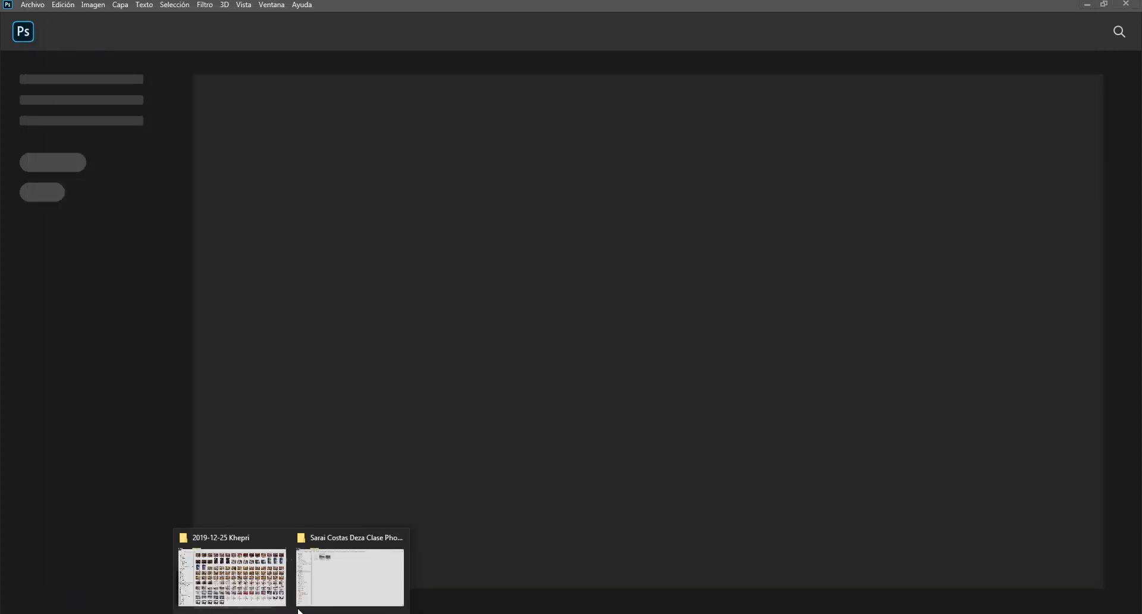
click(334, 574)
right_click(263, 97)
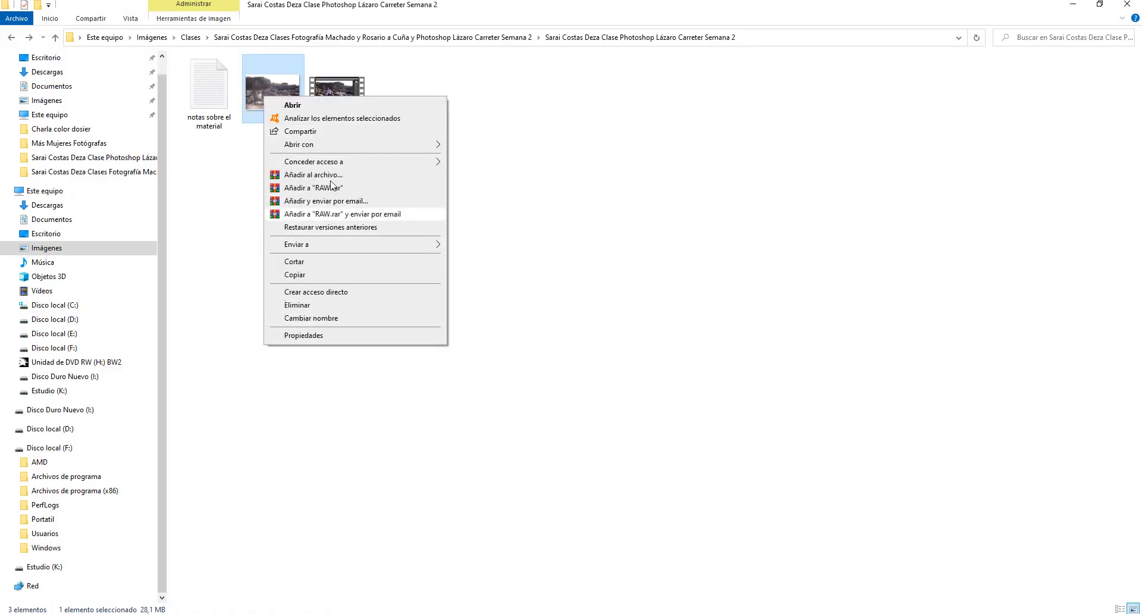
mouse_move(356, 144)
click(550, 158)
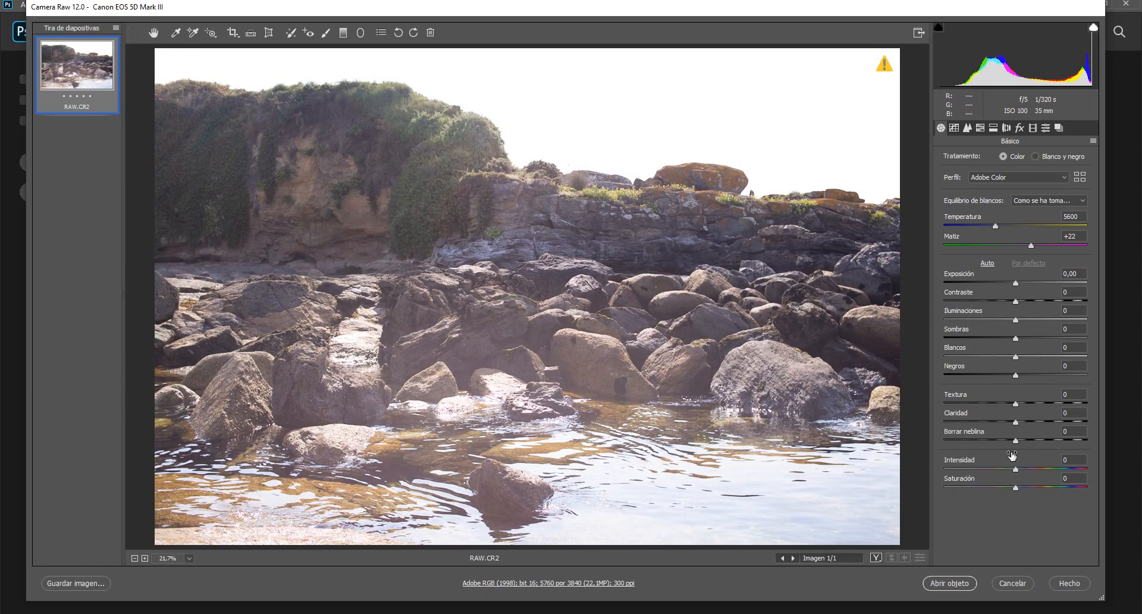
Step: Load the saved settings file RAW.xmp onto the reopened photo
click(1092, 141)
click(977, 279)
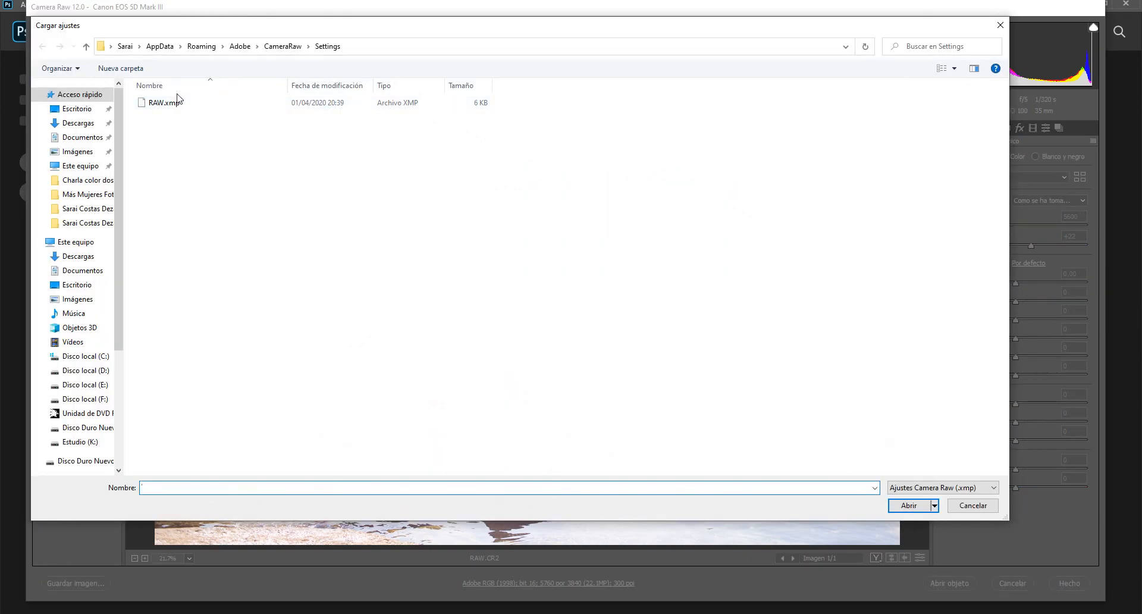
click(164, 103)
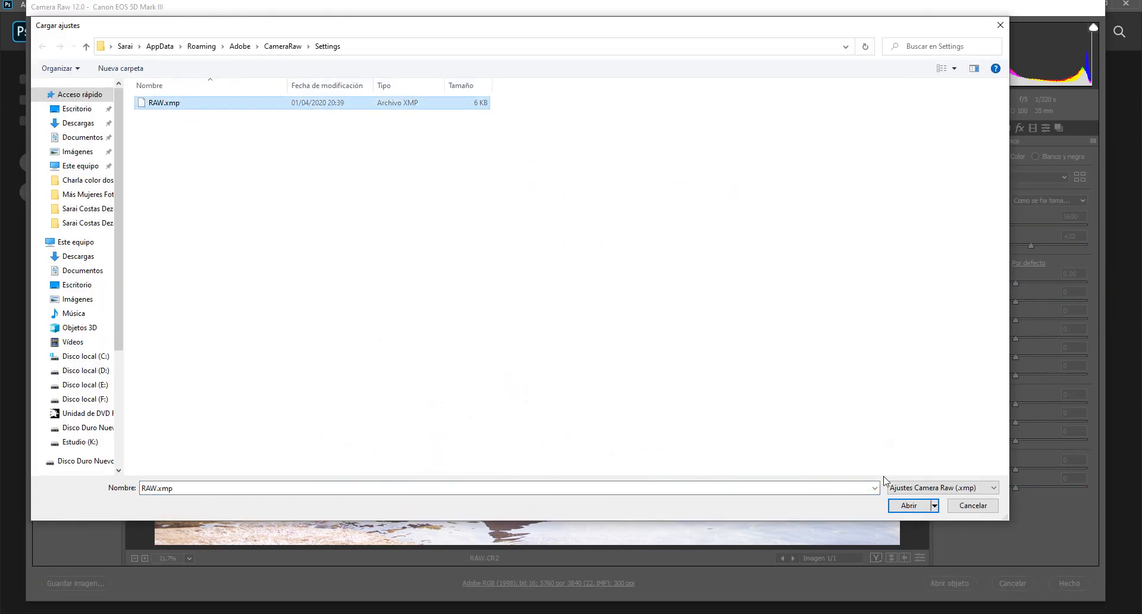
click(908, 505)
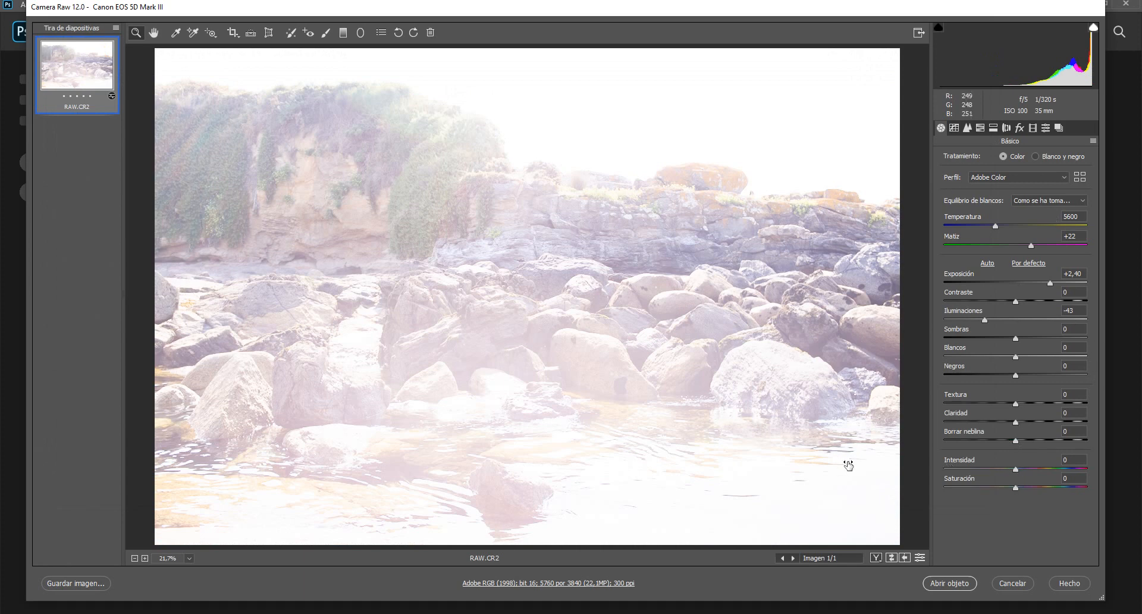
Step: Replace the loaded settings with the camera RAW default values and check the available settings options
click(1092, 141)
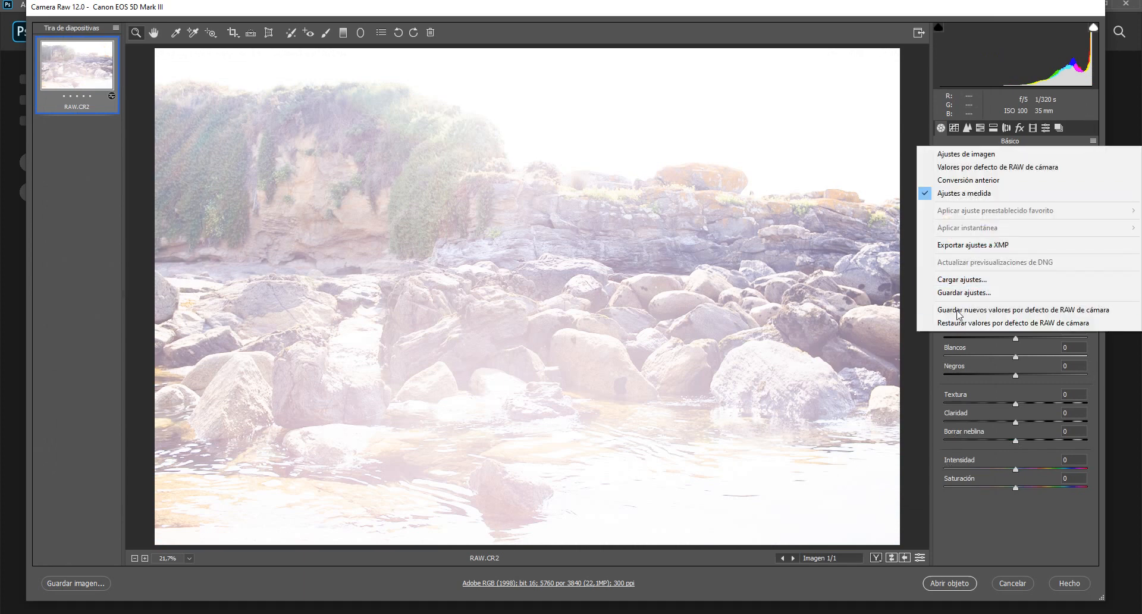
click(935, 325)
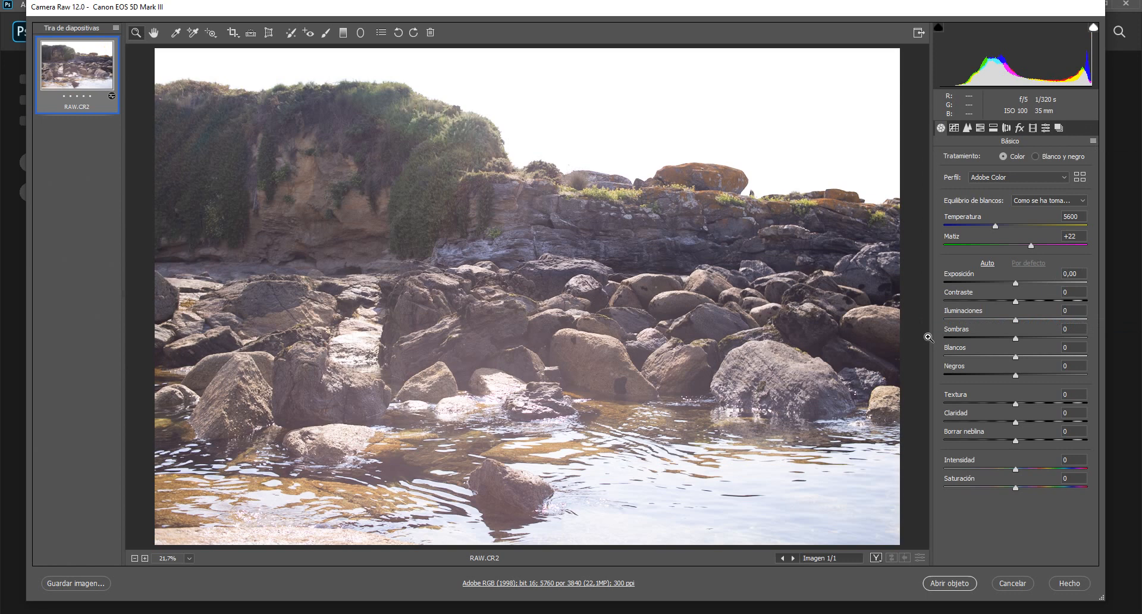
click(1093, 140)
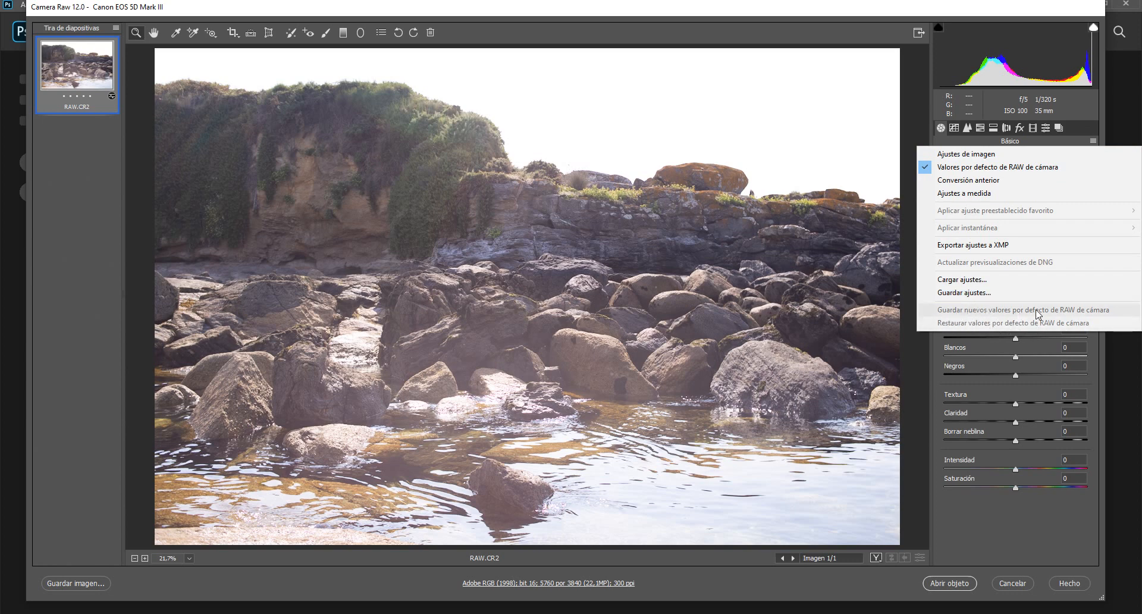
click(954, 516)
Step: Set Contraste to +10 and save the current settings as the new camera RAW default values
click(1074, 292)
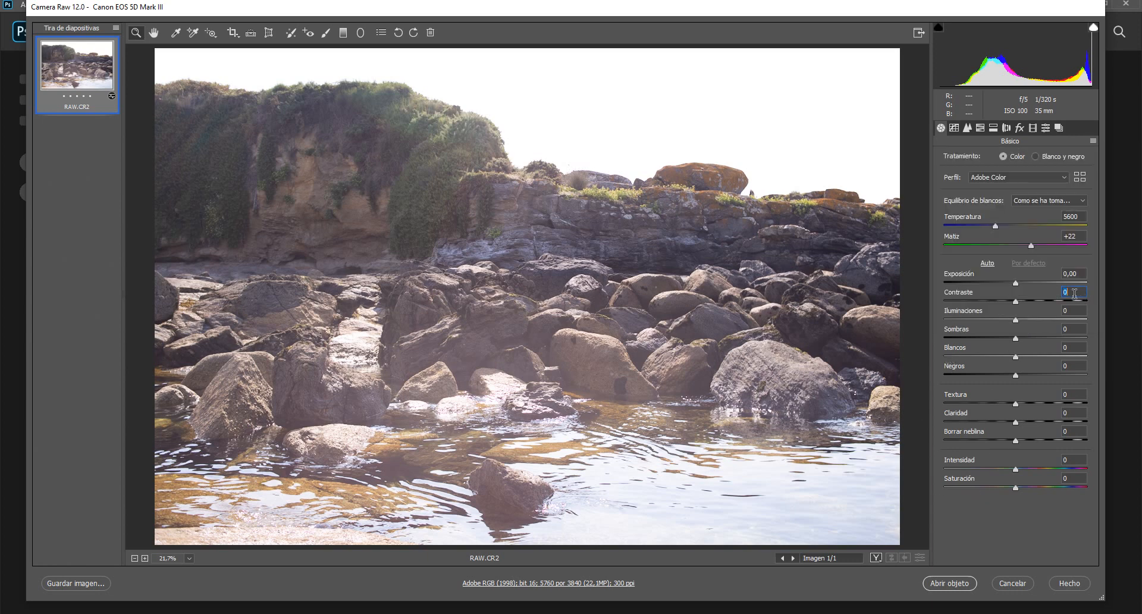
text(10)
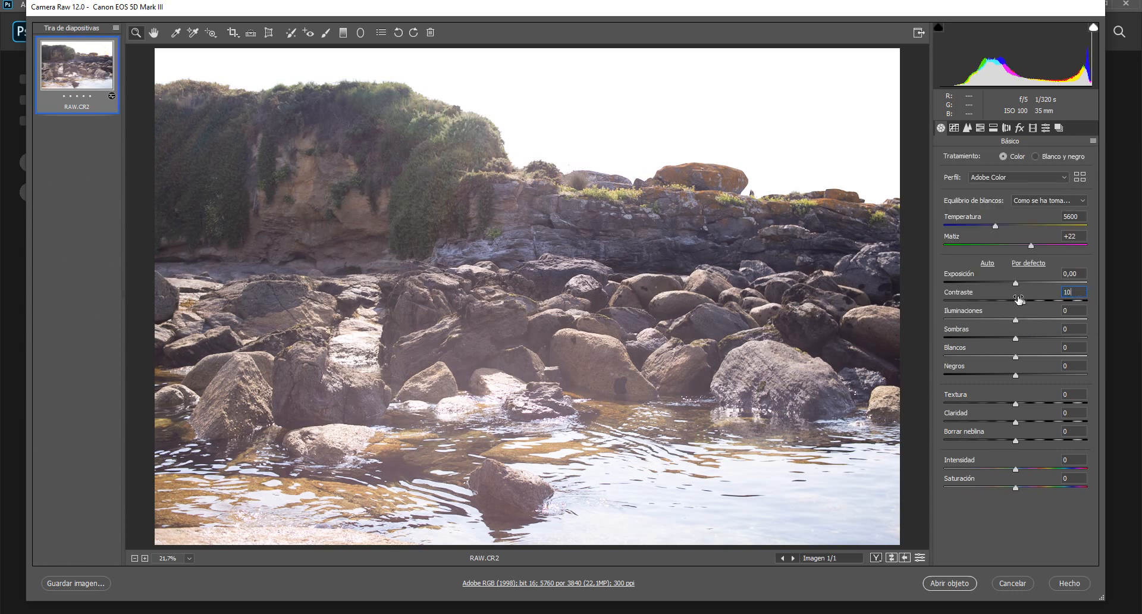
key(Return)
click(1092, 141)
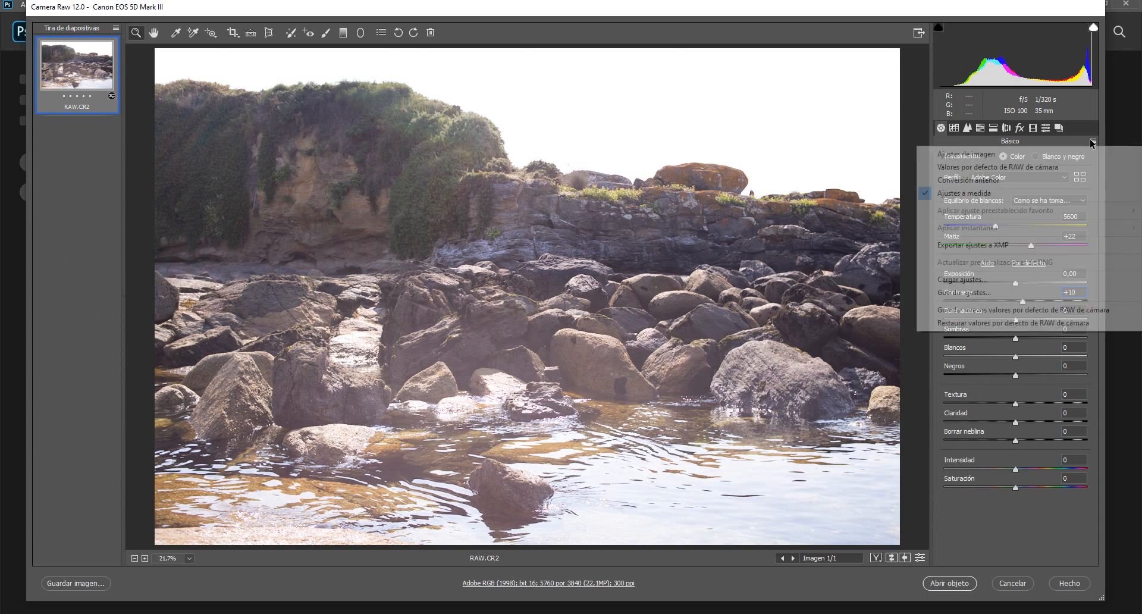
click(1011, 310)
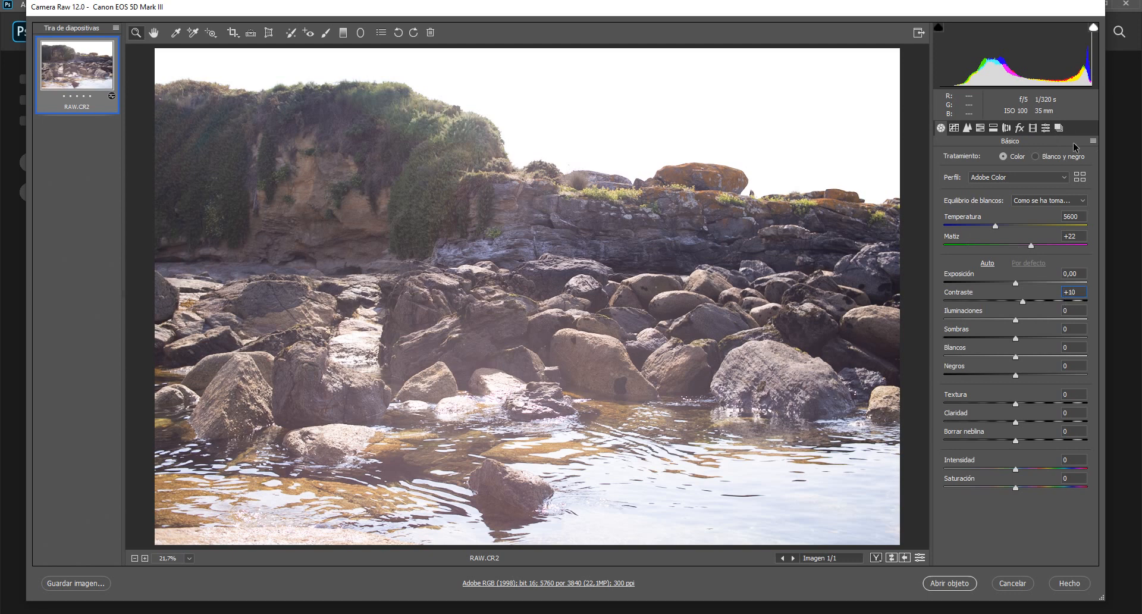
Step: Restore the original Camera Raw default values and open the parametric tone curve
click(1092, 140)
click(976, 322)
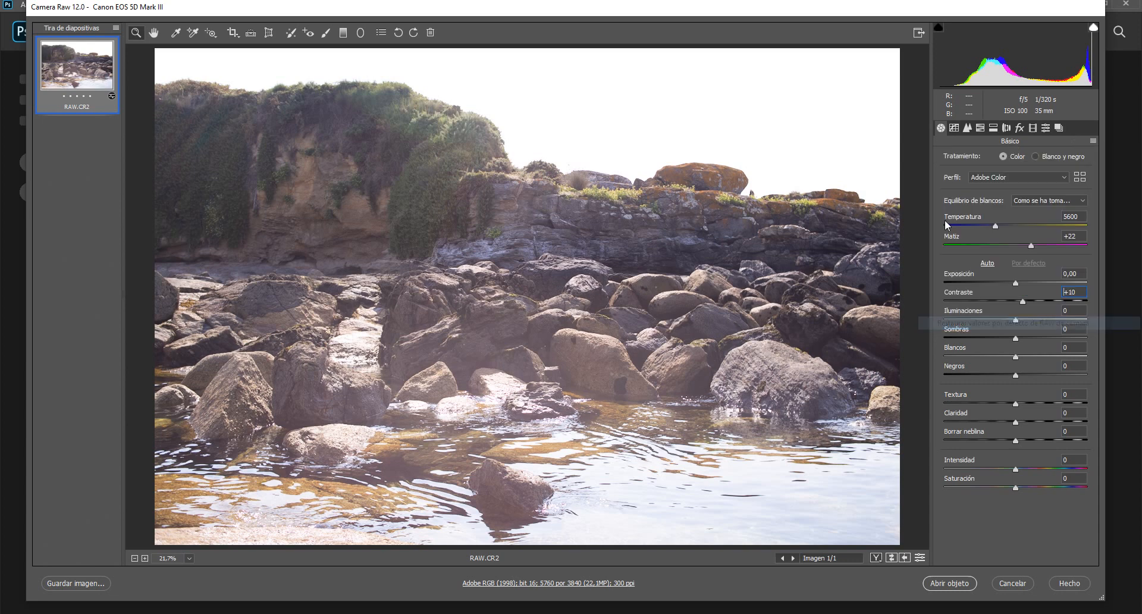
click(959, 129)
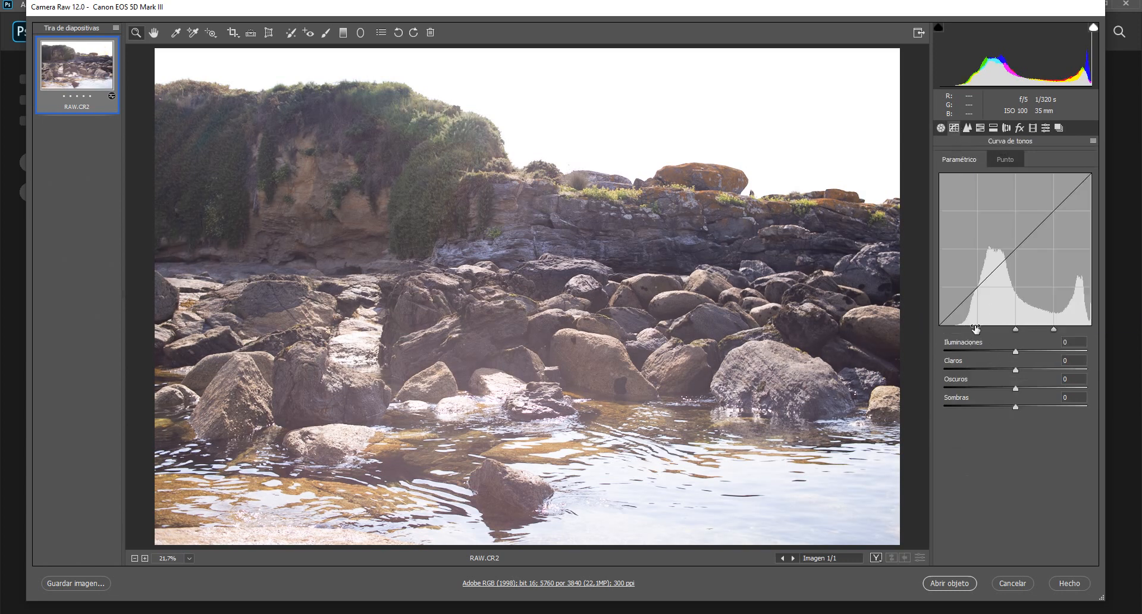
Step: Compare the tonal adjustments in the basic settings with those of the parametric tone curve
click(940, 128)
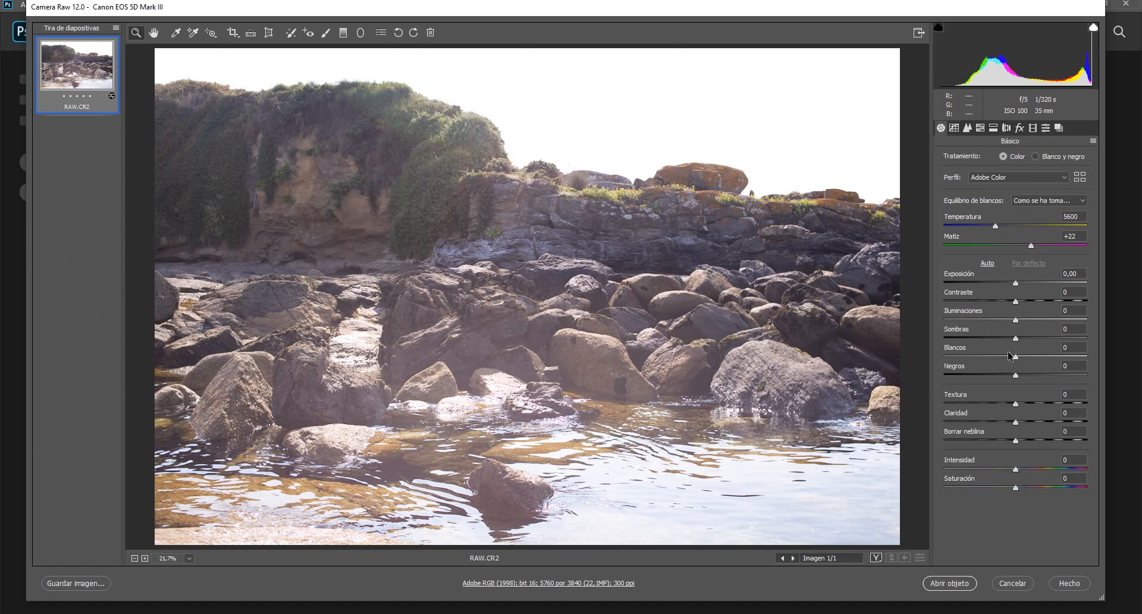
click(953, 128)
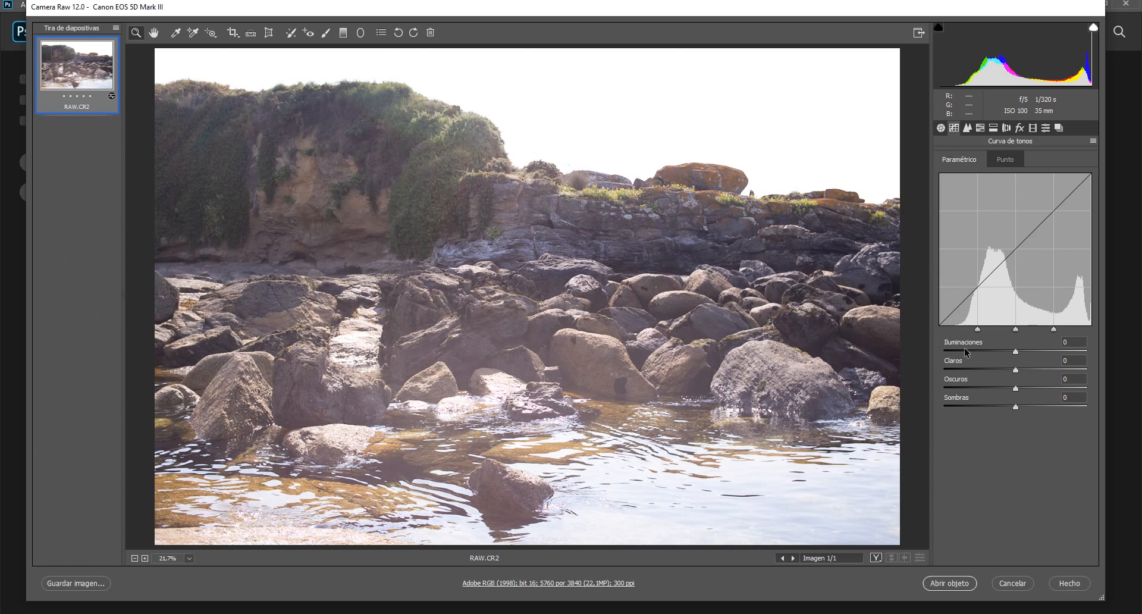
click(939, 129)
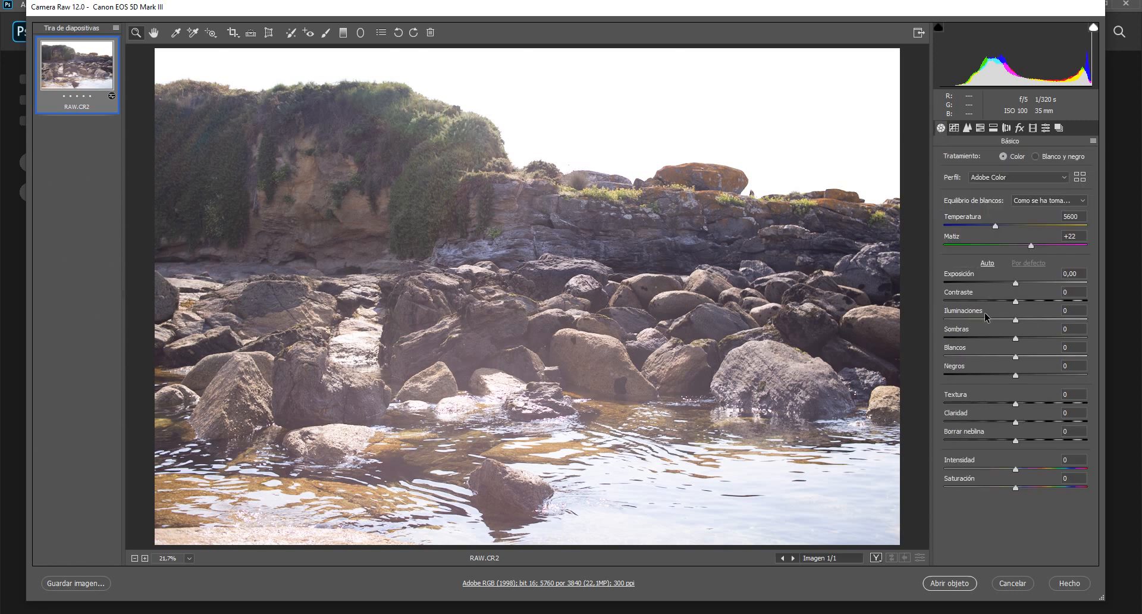
click(953, 129)
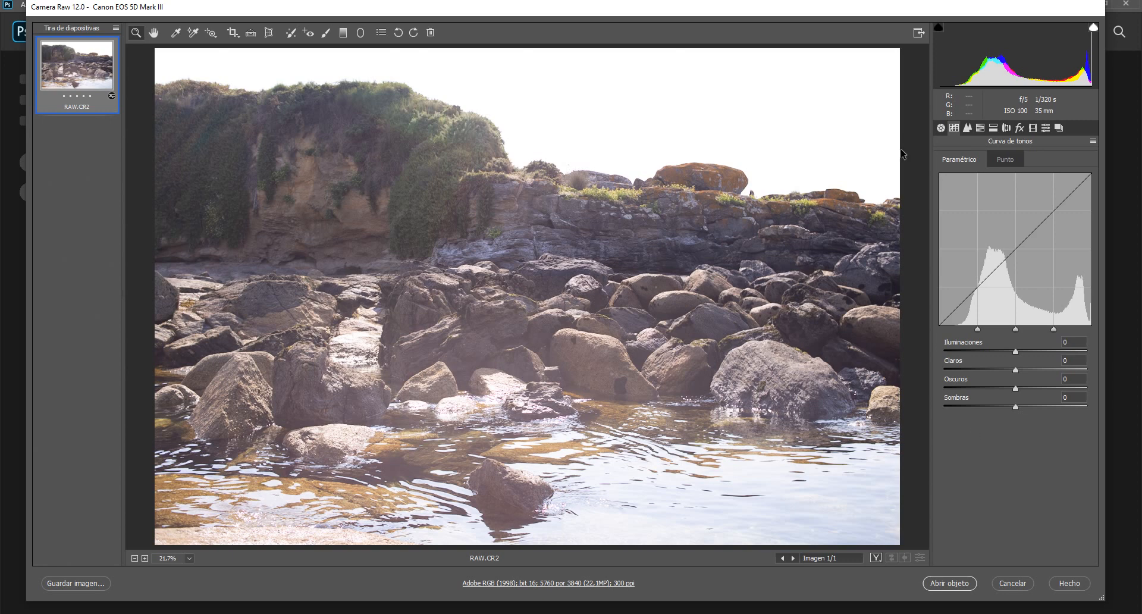
Step: In the basic adjustments, set Sombras to 0 and Iluminaciones to -100
click(940, 128)
drag(961, 328, 959, 327)
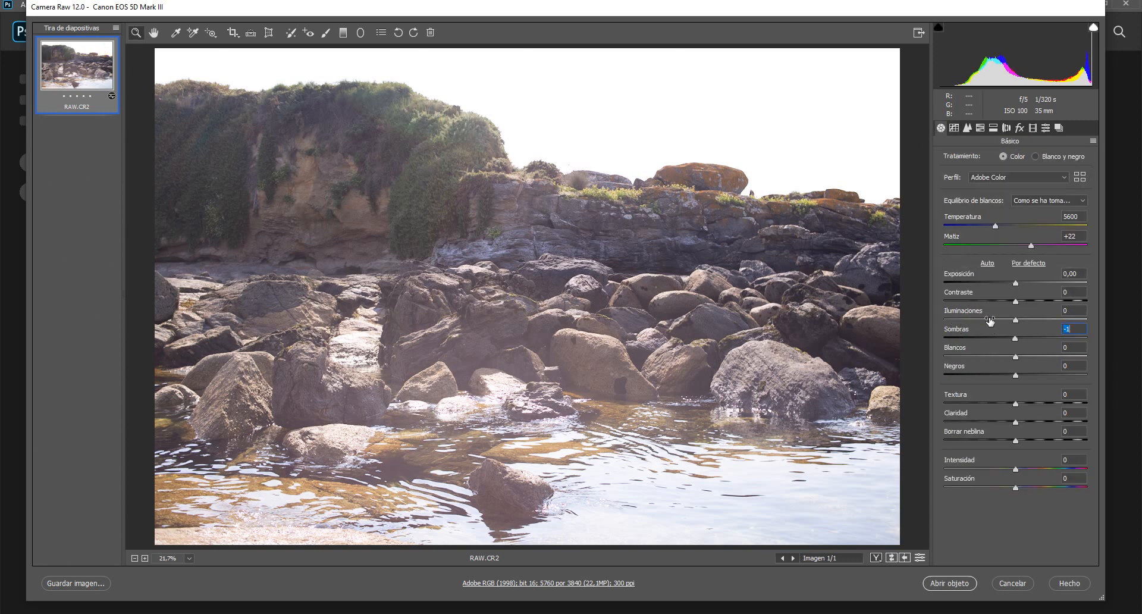
text(0)
drag(1006, 311, 947, 311)
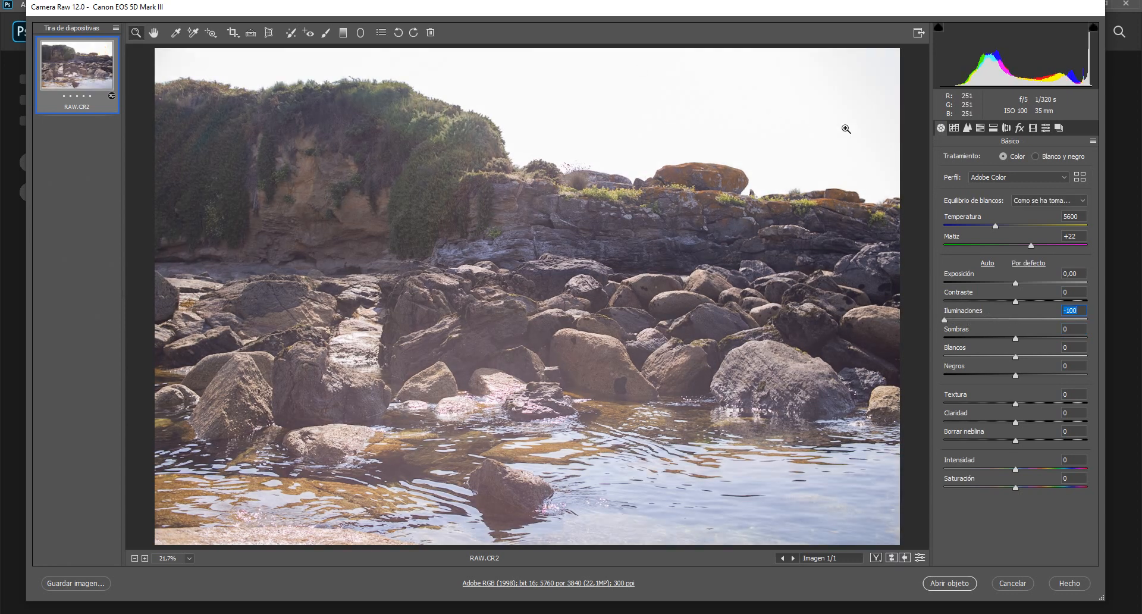
Step: Try Iluminaciones at -100 in the parametric tone curve, and reset both it and the basic Iluminaciones to 0
click(954, 128)
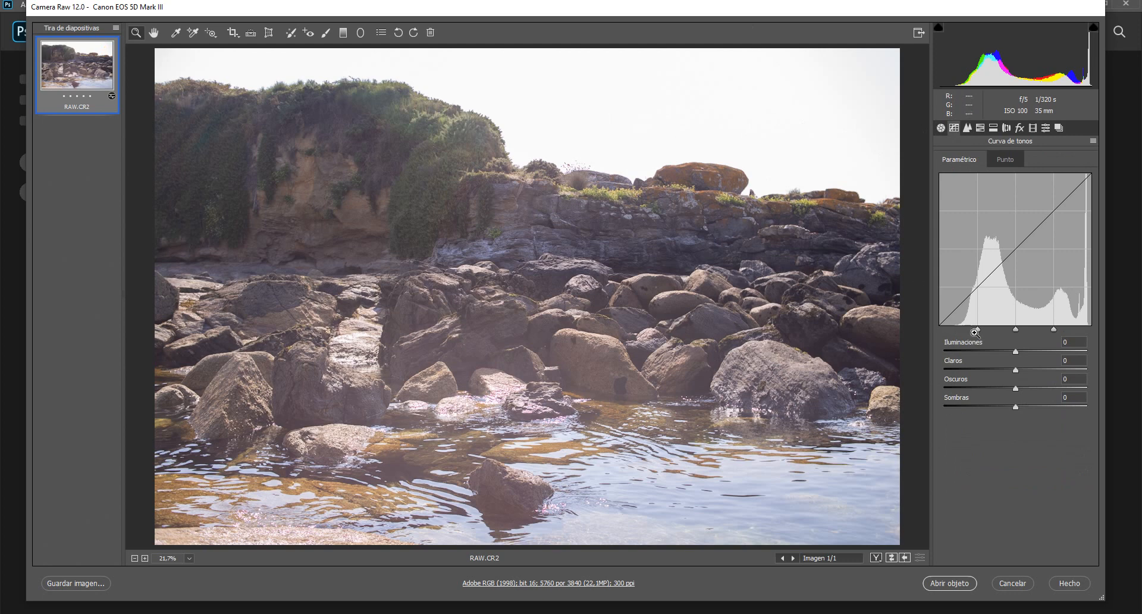
drag(1014, 352, 911, 353)
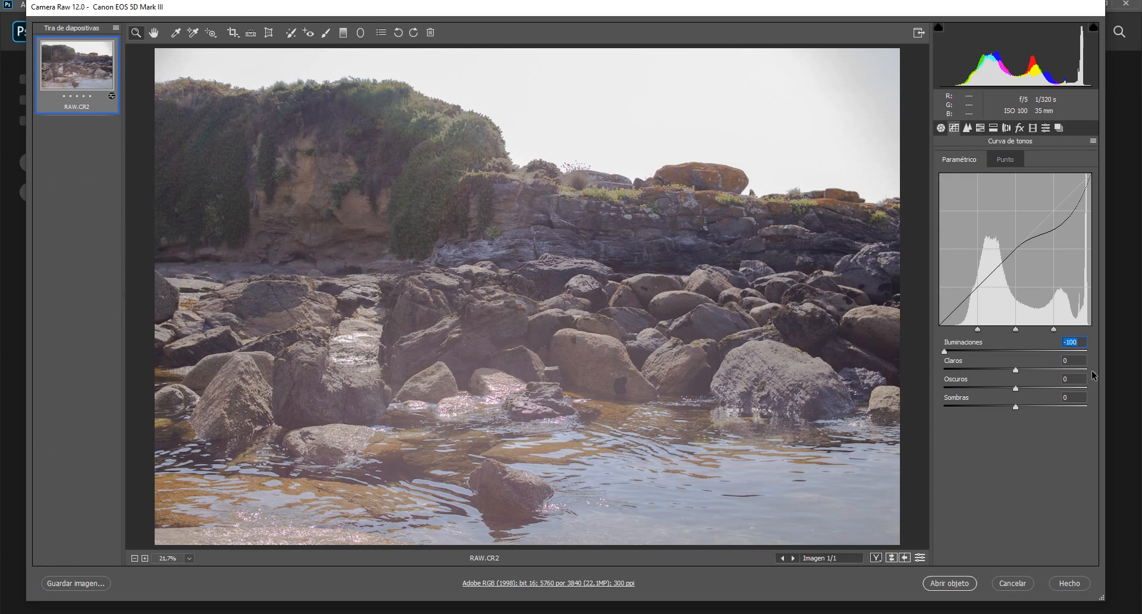
text(0)
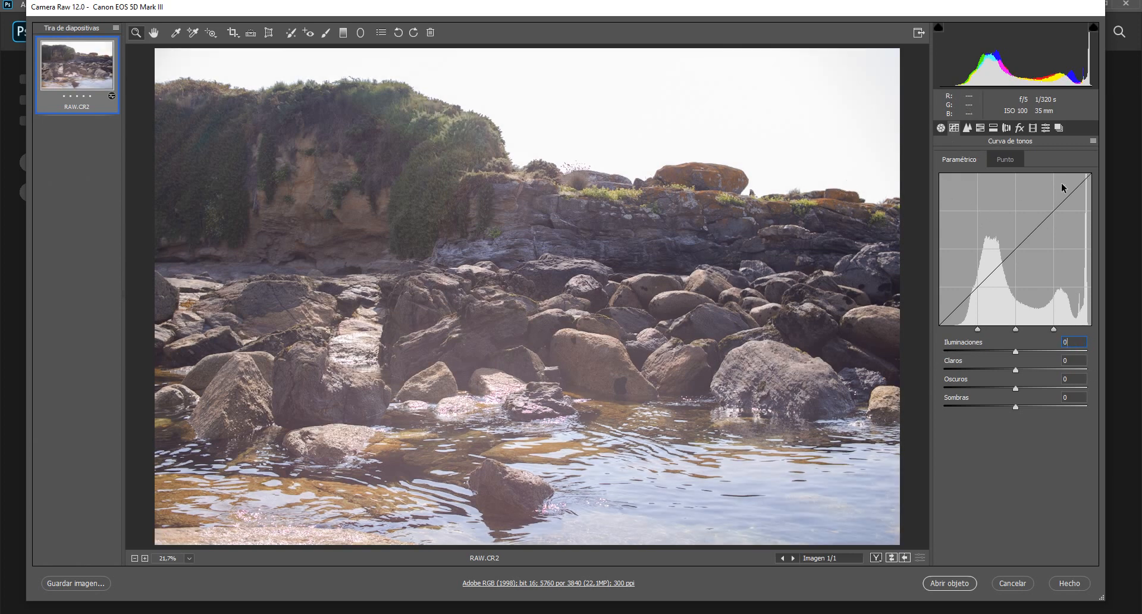
click(941, 128)
click(1080, 309)
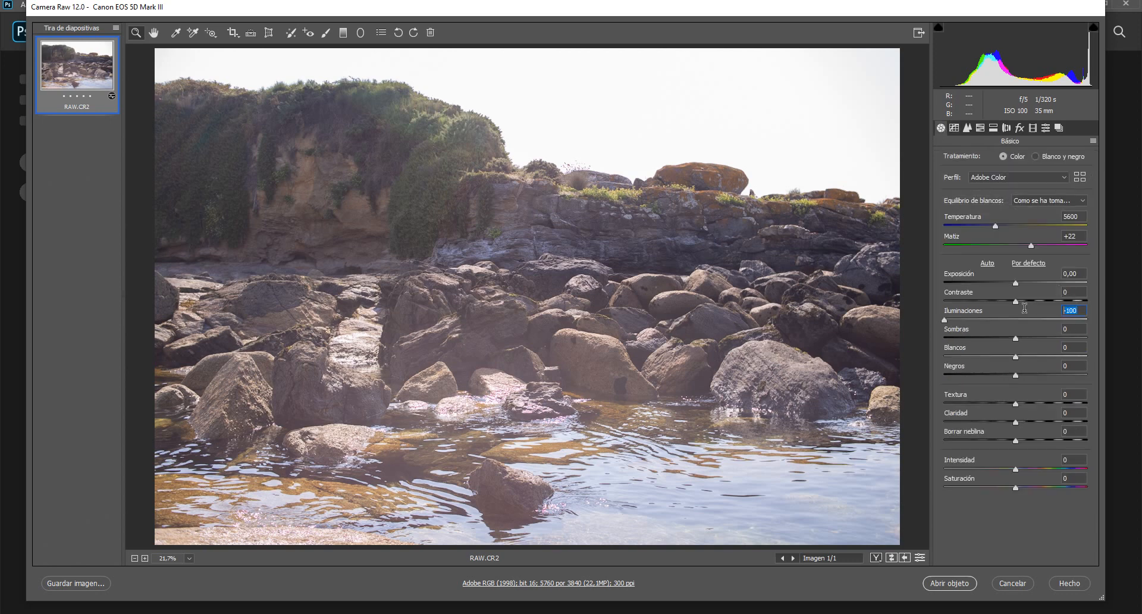
text(0)
Step: Try shifting the shadow range divider of the parametric tone curve, and undo the shift
click(953, 128)
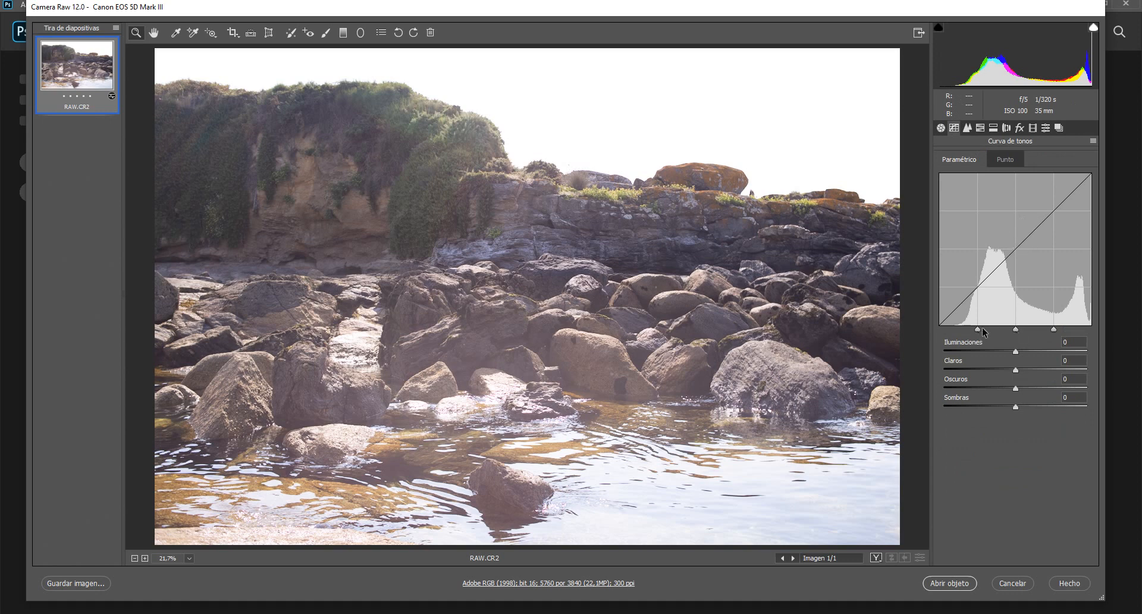
drag(977, 328, 949, 327)
key(ctrl+z)
Step: Try the parametric tone curve with Iluminaciones at +72 and Claros at -53, and reset its values to 0
click(1016, 352)
mouse_move(1016, 353)
mouse_down()
mouse_move(1066, 351)
mouse_move(969, 369)
mouse_move(1042, 391)
mouse_move(1018, 368)
mouse_up()
click(1006, 369)
text(0)
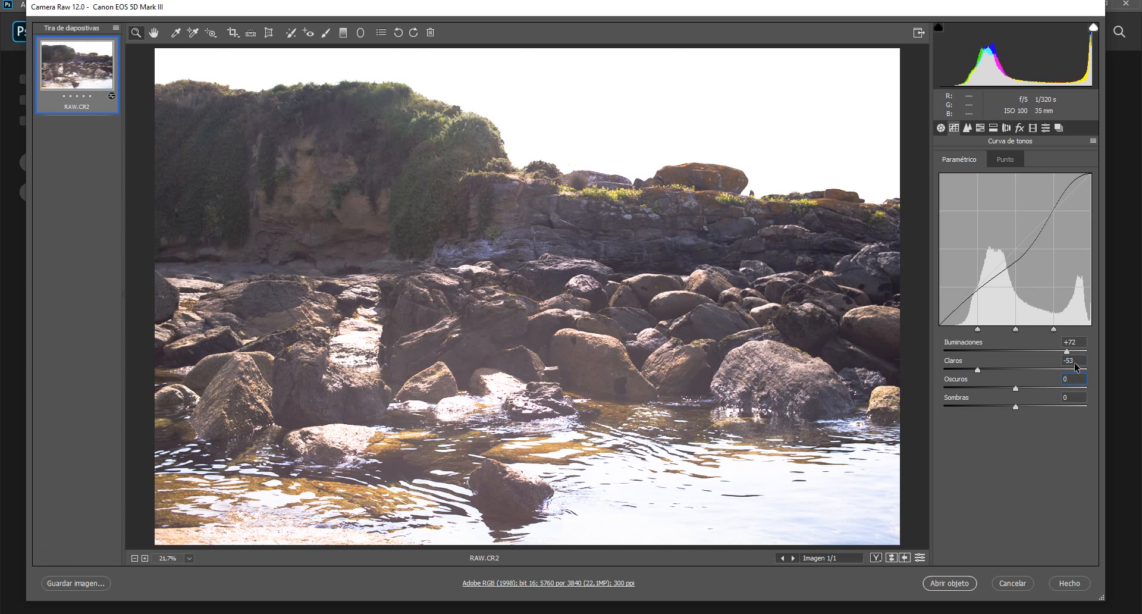
text(0)
drag(1081, 344, 1037, 344)
text(0)
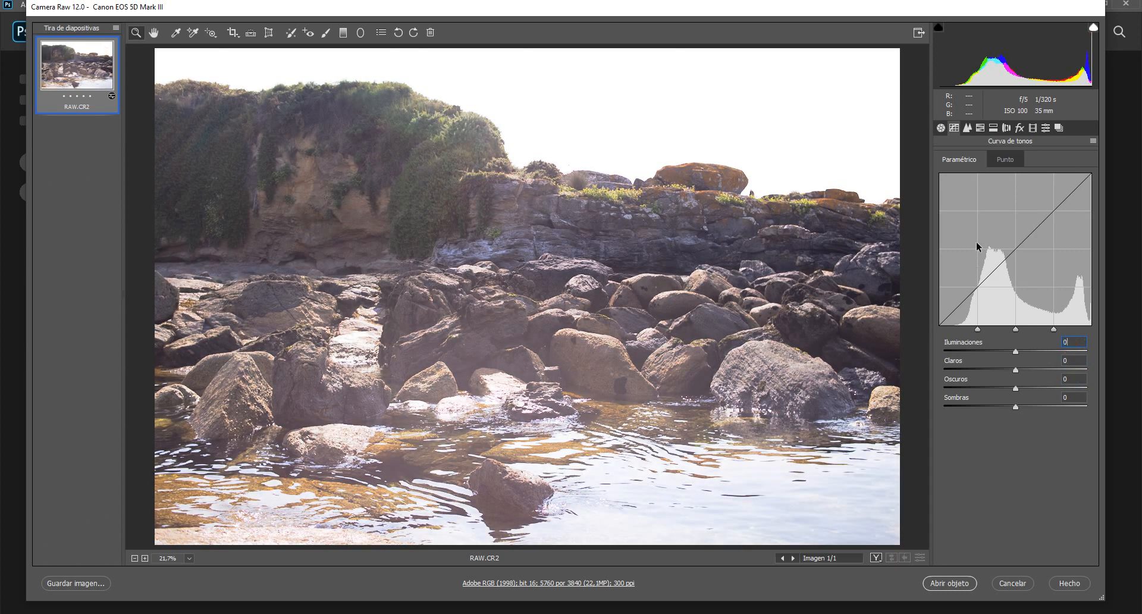
Step: Raise the red channel's point curve at input 91 to output 165, and delete the added point
click(1004, 161)
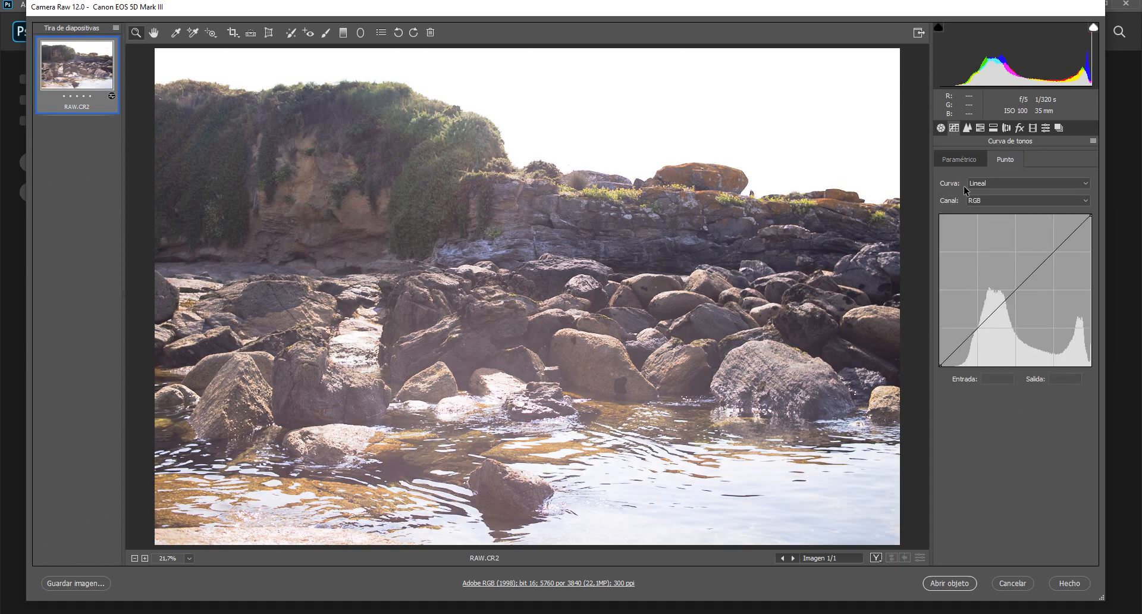
click(997, 202)
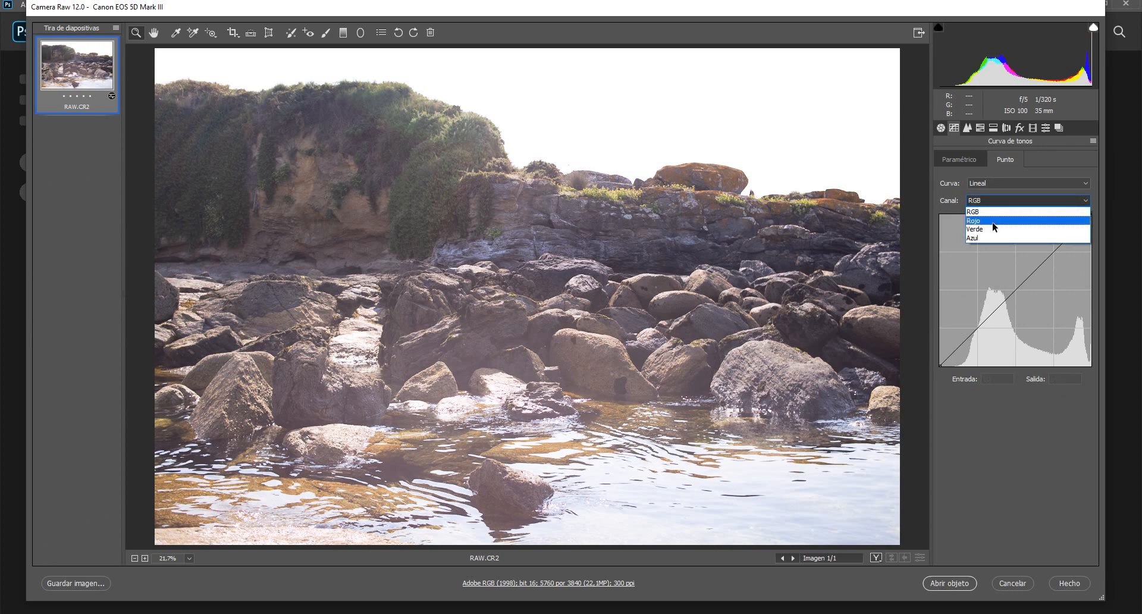
click(993, 221)
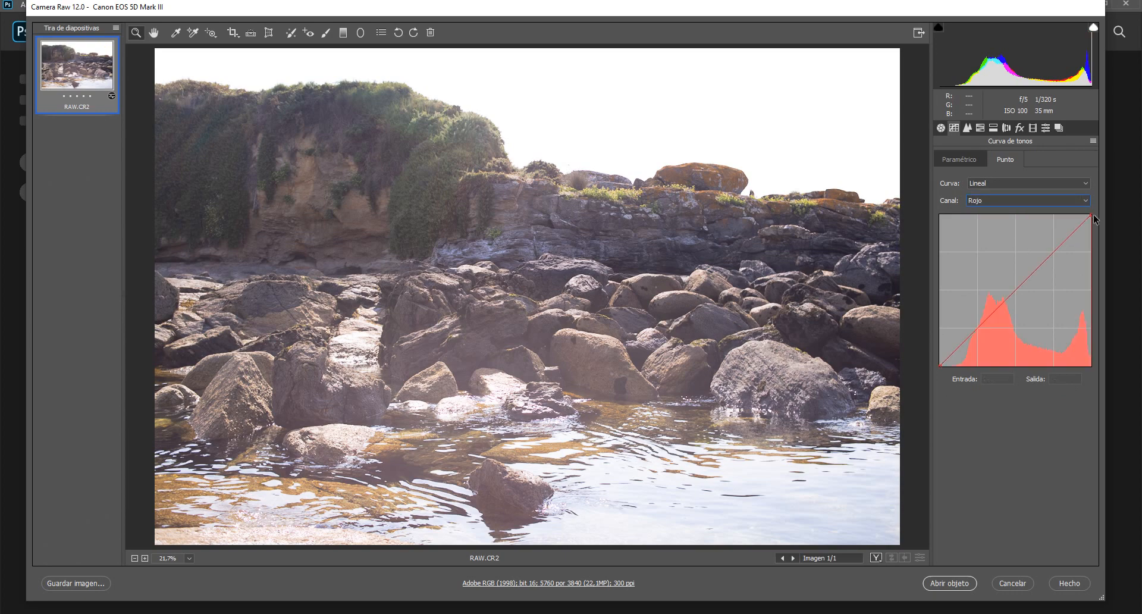
drag(1093, 215, 1128, 199)
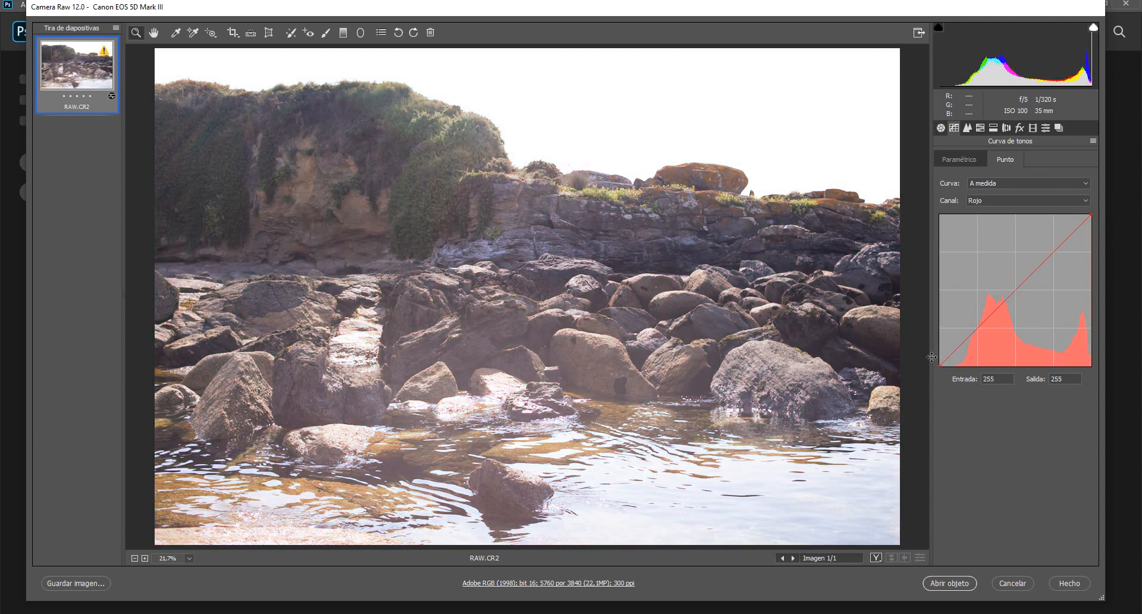
drag(931, 357, 901, 388)
drag(1016, 295, 992, 267)
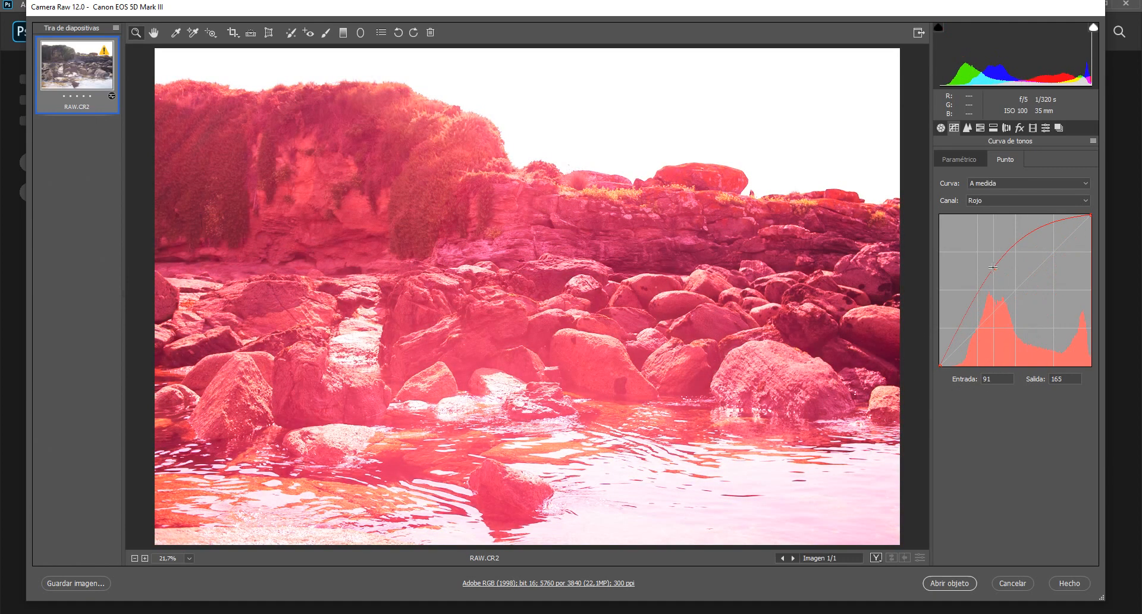
key(Delete)
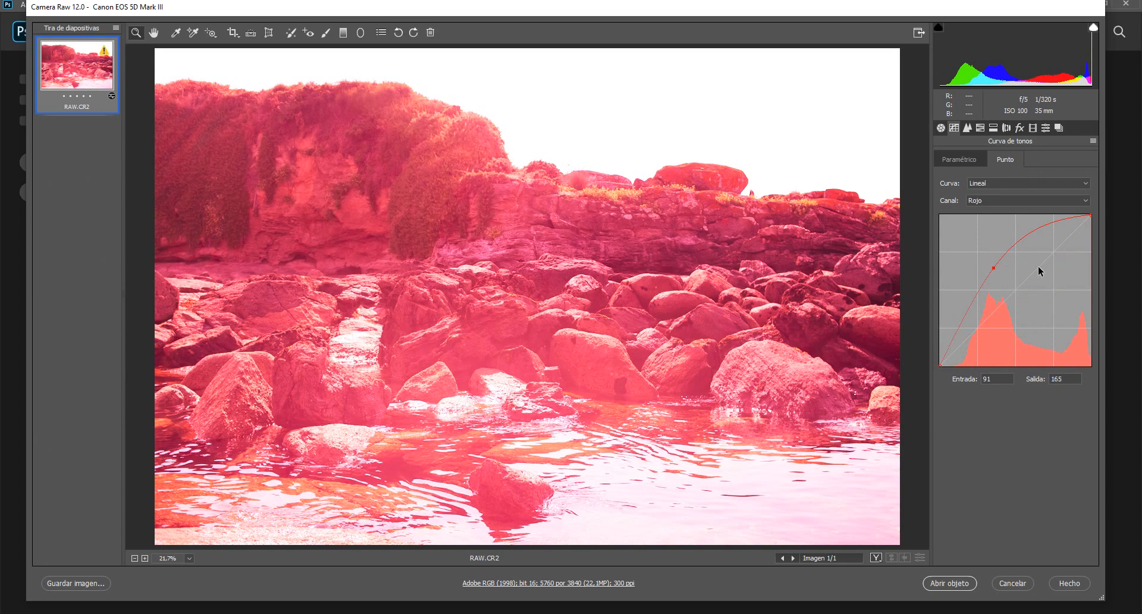
Step: Pull the green channel's point curve downward at a midtone point, and delete that point
click(1038, 200)
click(1015, 230)
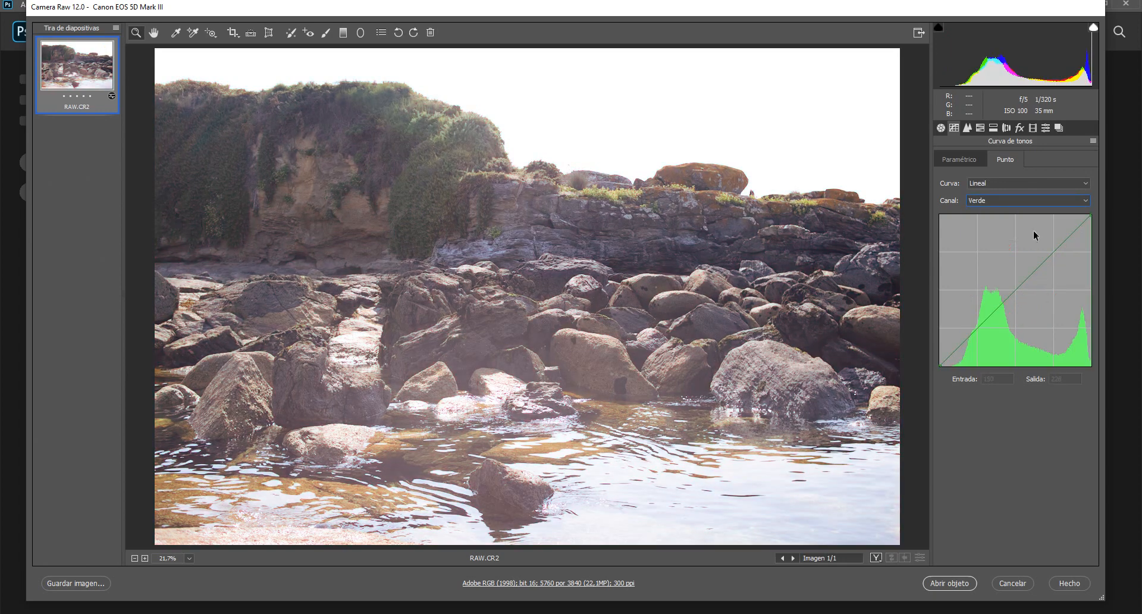
drag(1020, 284, 1035, 315)
key(Delete)
Step: Lower the blue channel's point curve at input 155 to output 66, and delete the added point
click(1037, 200)
click(991, 236)
drag(1003, 304, 1030, 326)
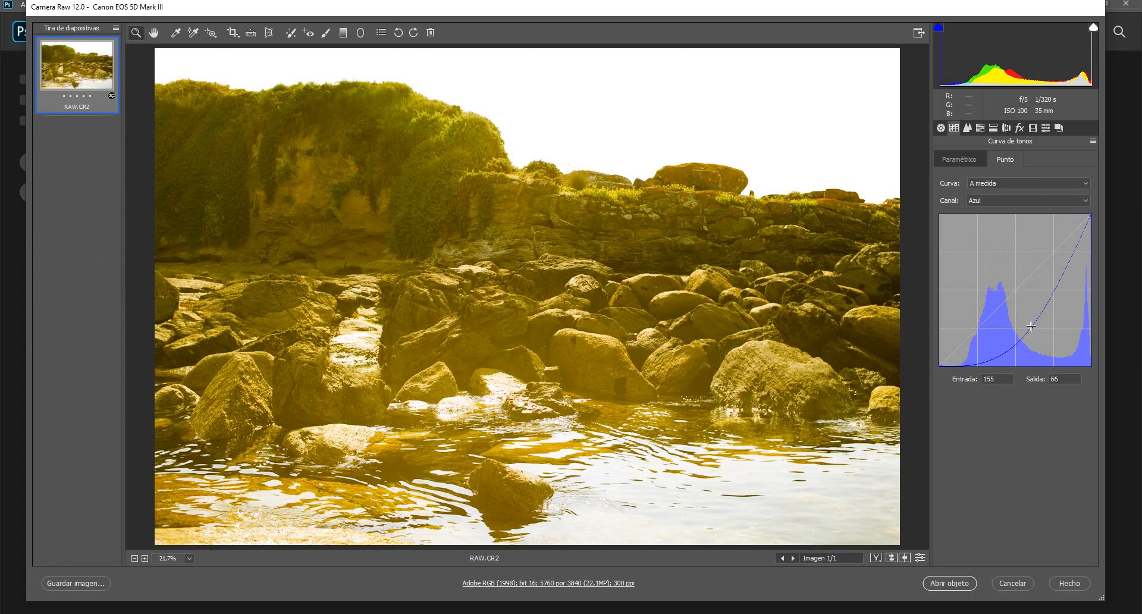
key(Delete)
Step: Apply the Contraste medio preset to the point curve, and undo a trial bend of the blue channel's curve
click(990, 200)
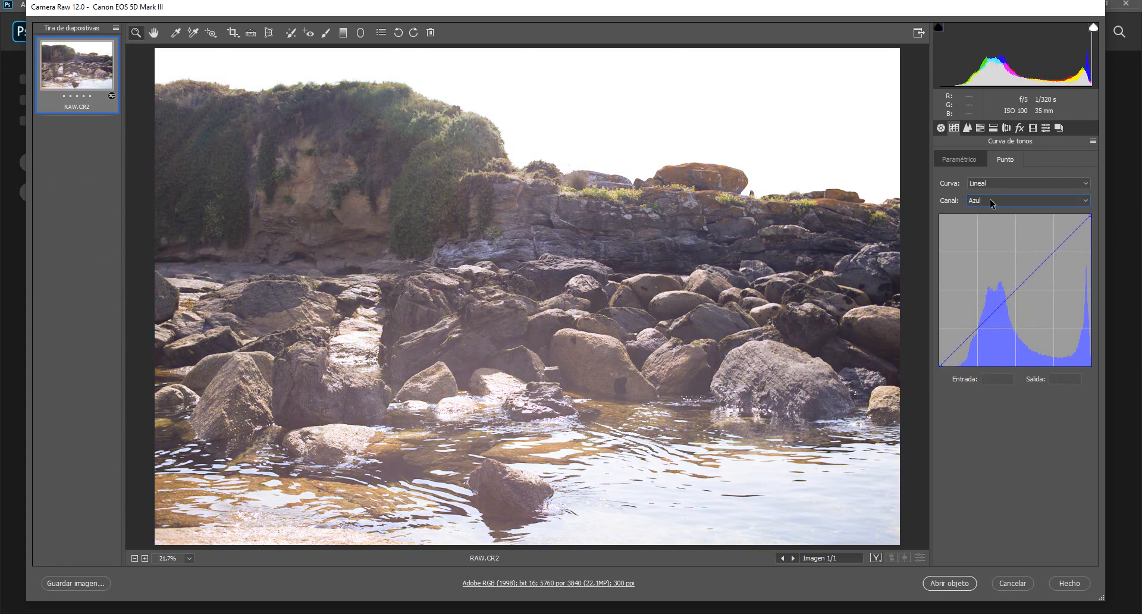
click(994, 181)
click(994, 179)
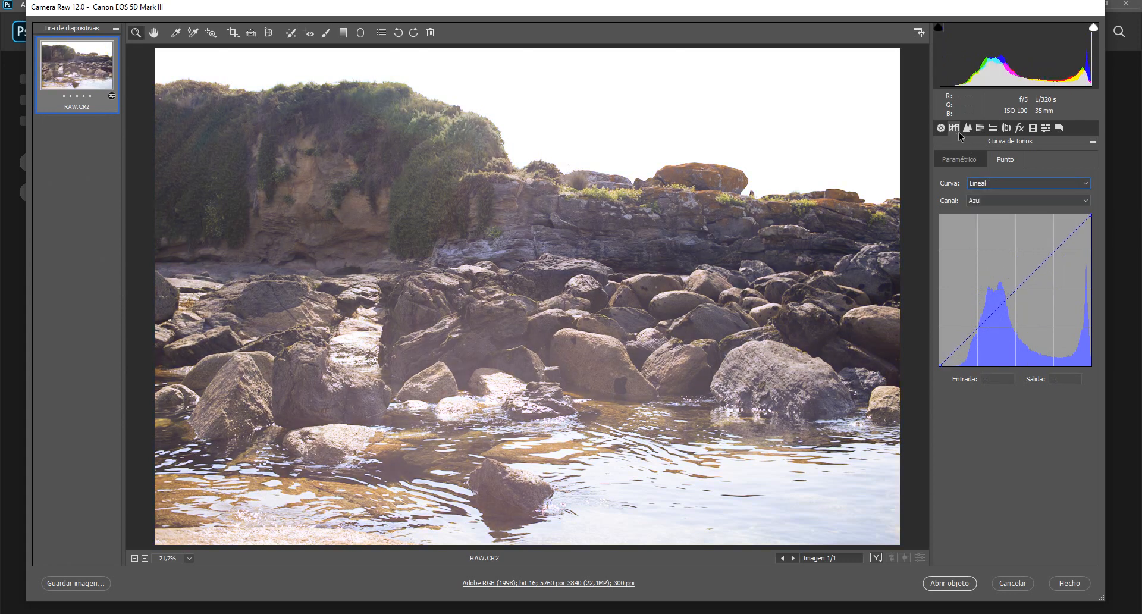
click(990, 183)
click(990, 206)
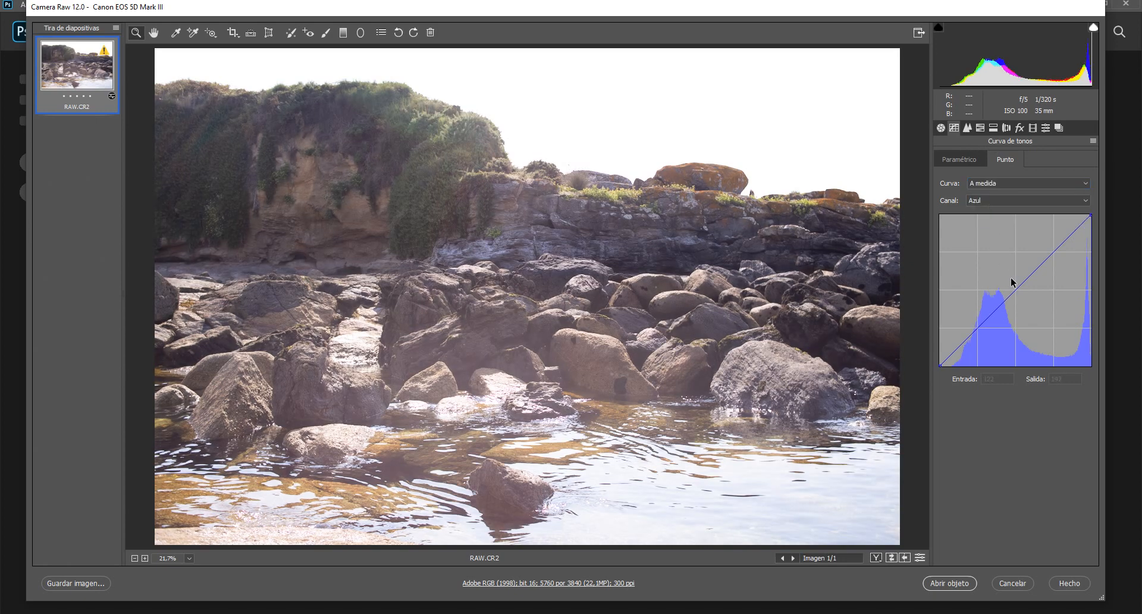
drag(1006, 298, 1043, 313)
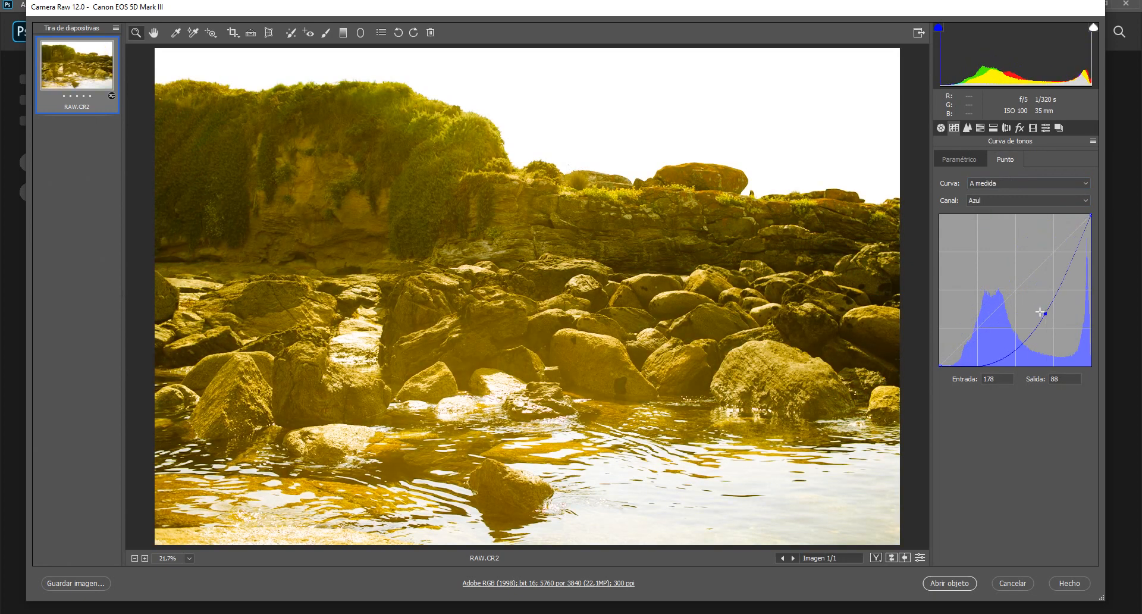
key(ctrl+z)
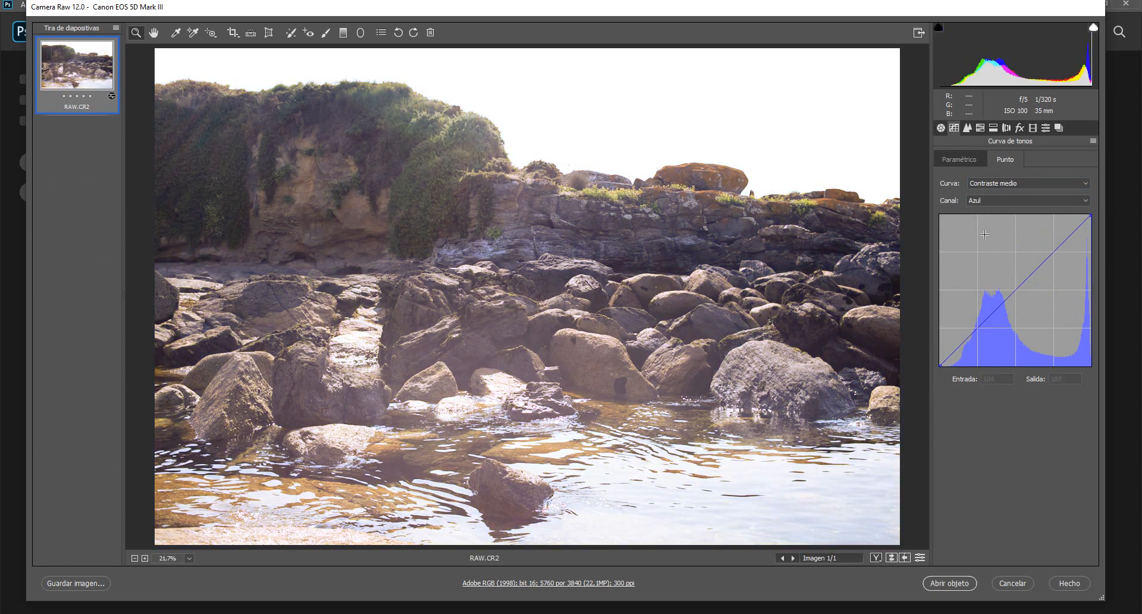
Step: Look over the detail settings, try the HSL hue of Rojos at +100, and undo that hue change
click(967, 126)
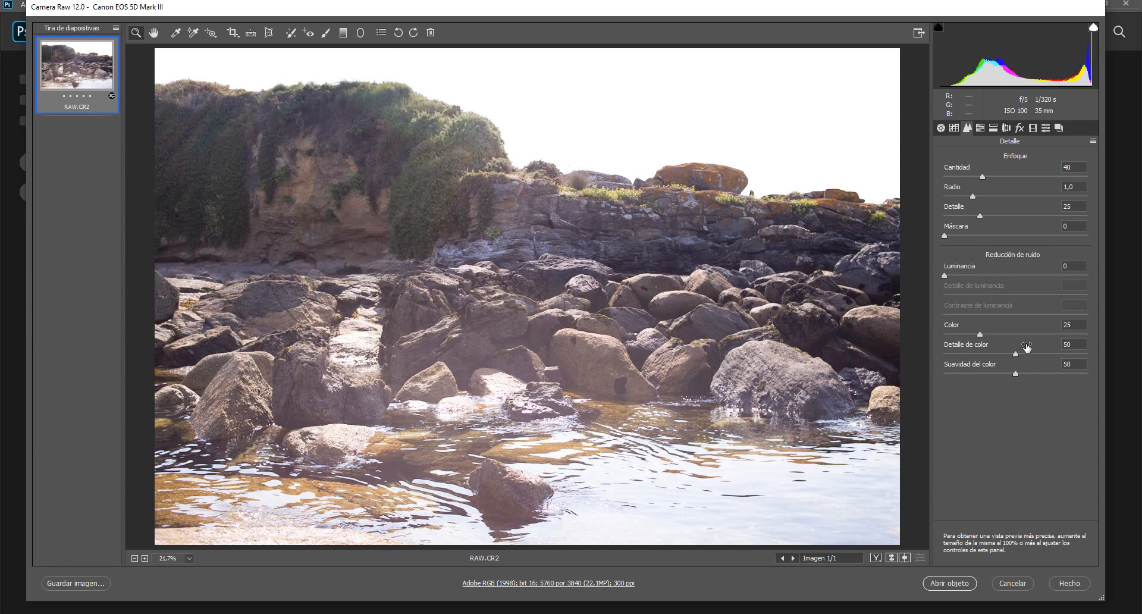
click(979, 128)
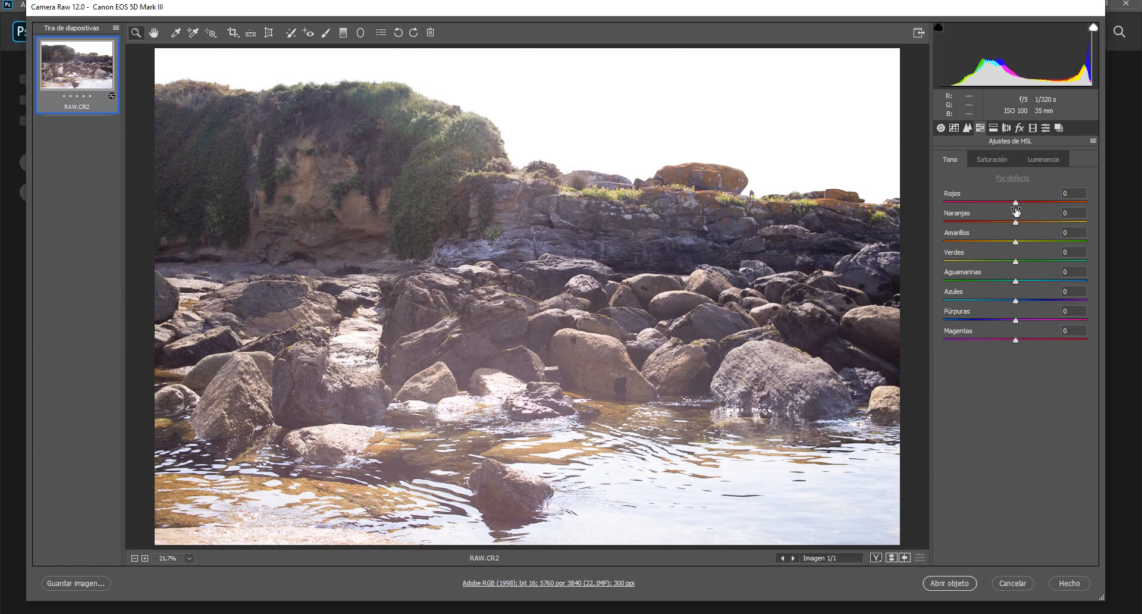
drag(1016, 204, 1105, 204)
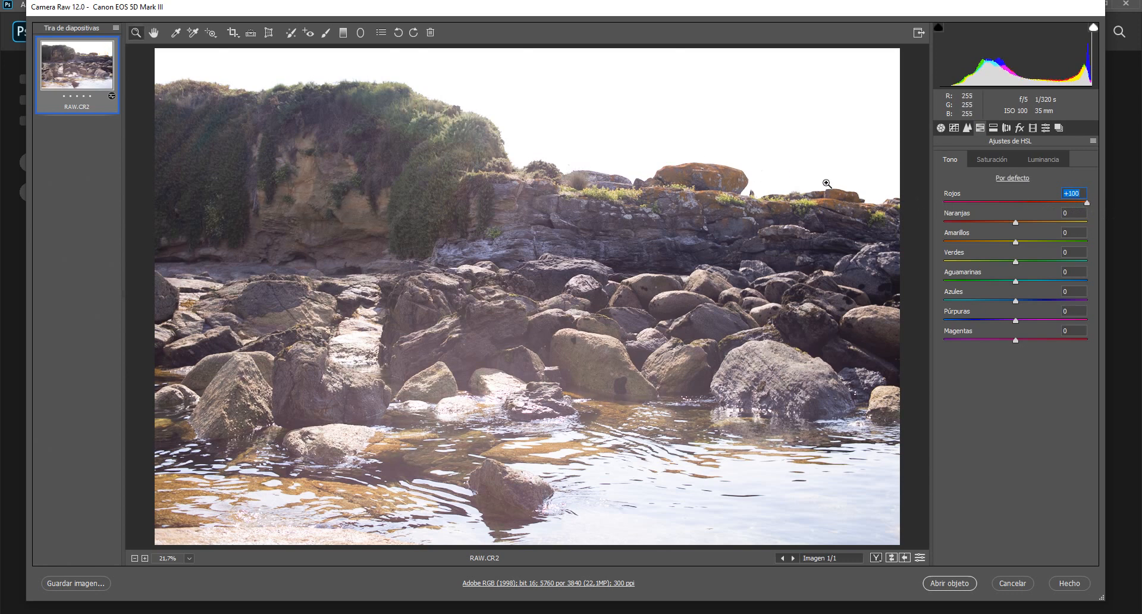
key(ctrl+z)
Step: Try a raised HSL hue for Naranjas, restore the hue defaults, and set the Amarillos hue to -100
drag(1016, 223, 1139, 221)
click(1012, 178)
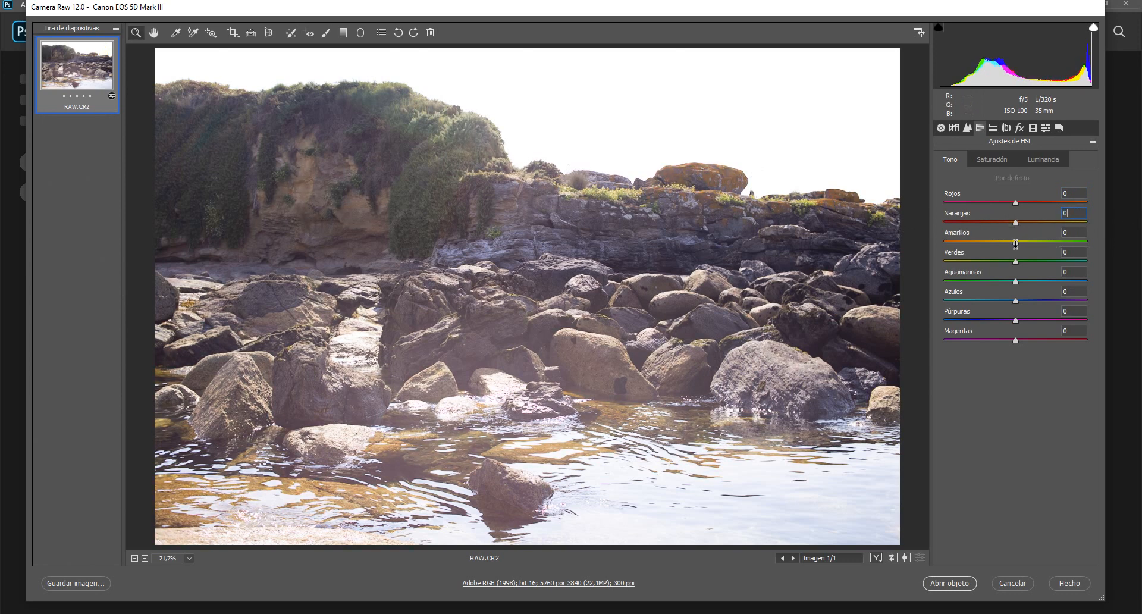
drag(1015, 242, 914, 244)
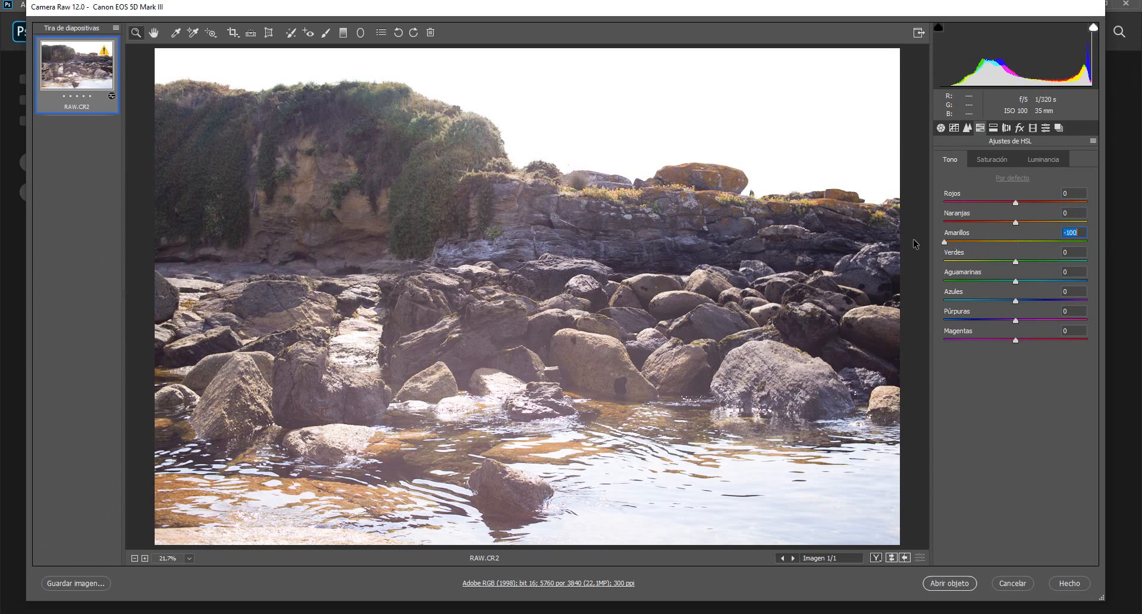
Step: Try the photo's basic Exposición at -0,40 and +1,40, and reset it to 0
click(940, 128)
click(967, 127)
click(941, 128)
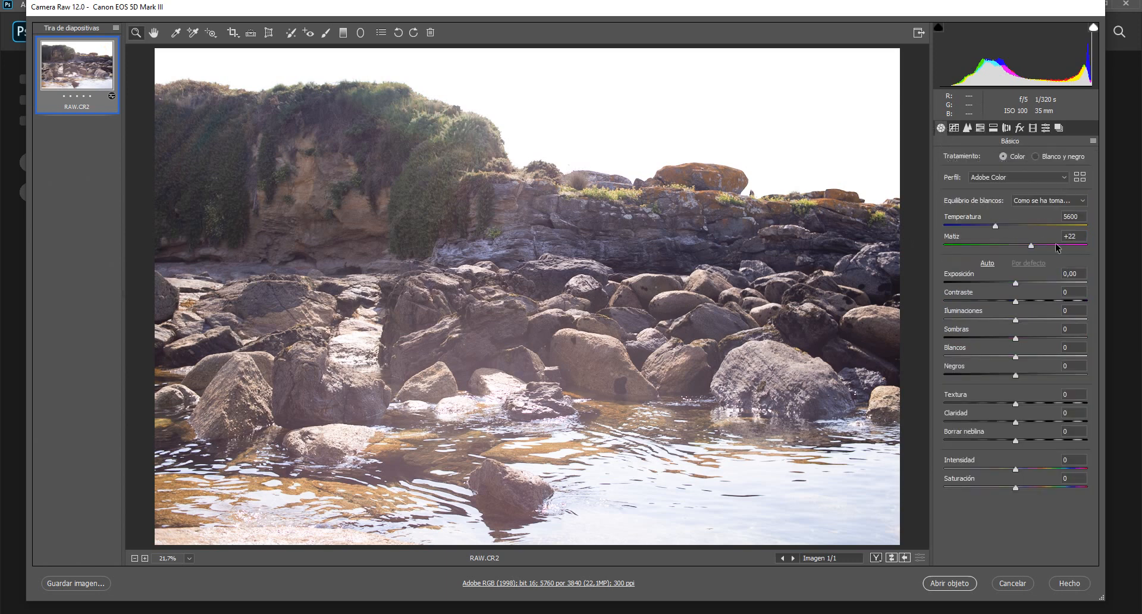
click(1015, 284)
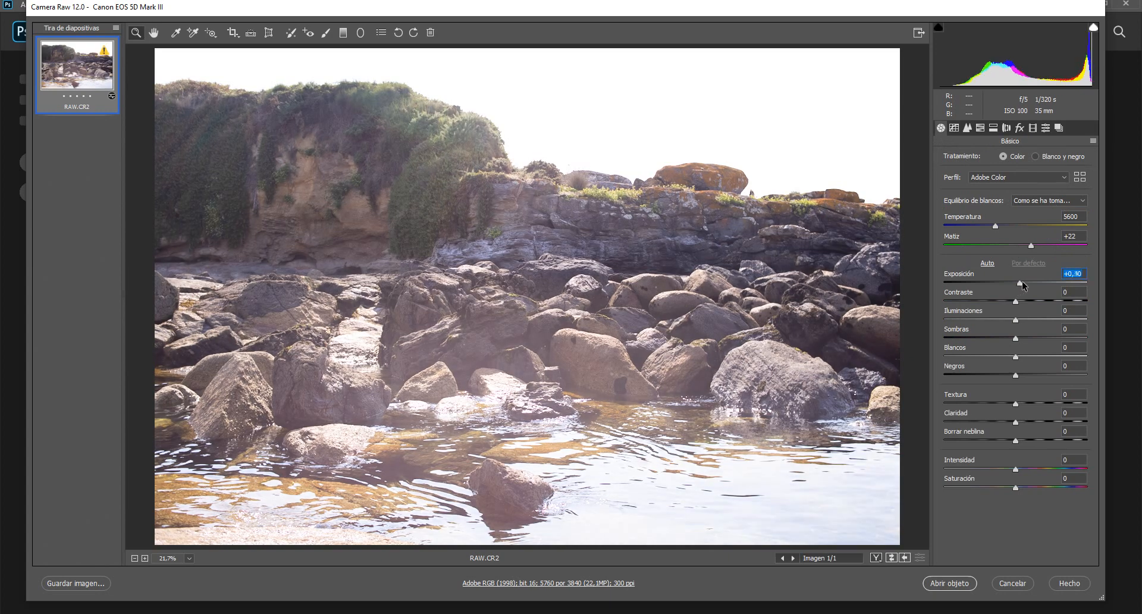
drag(1016, 285, 1012, 286)
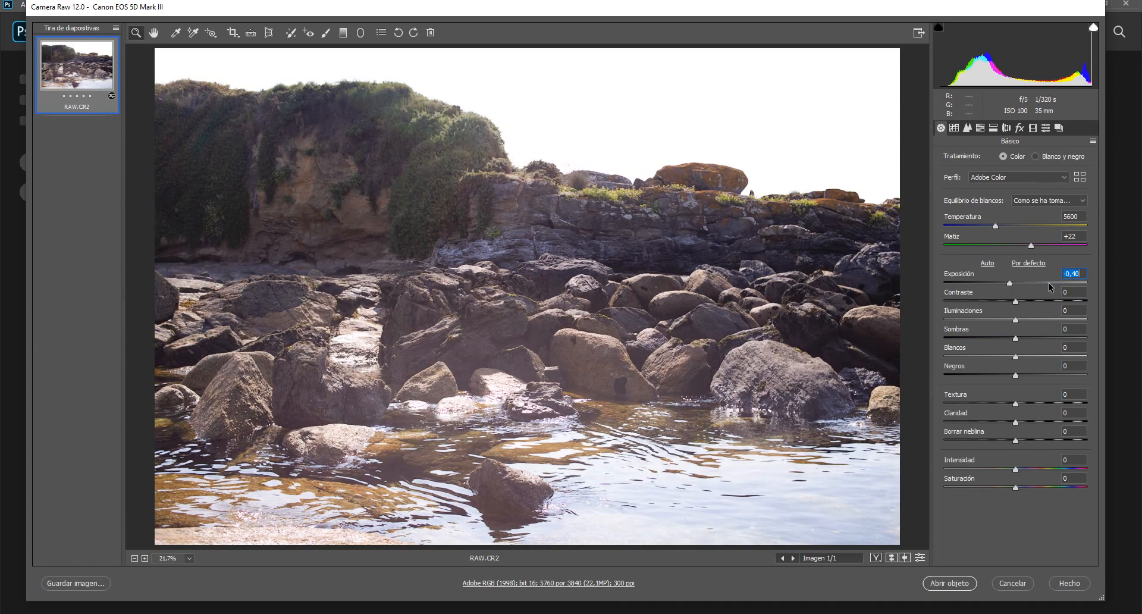
click(1035, 283)
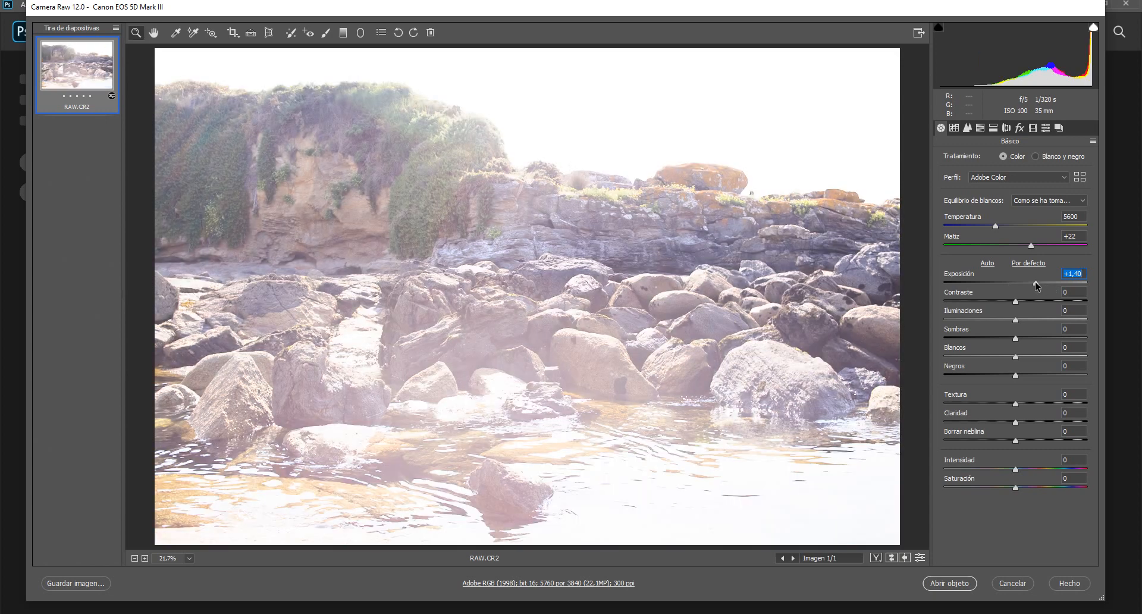
double_click(1035, 280)
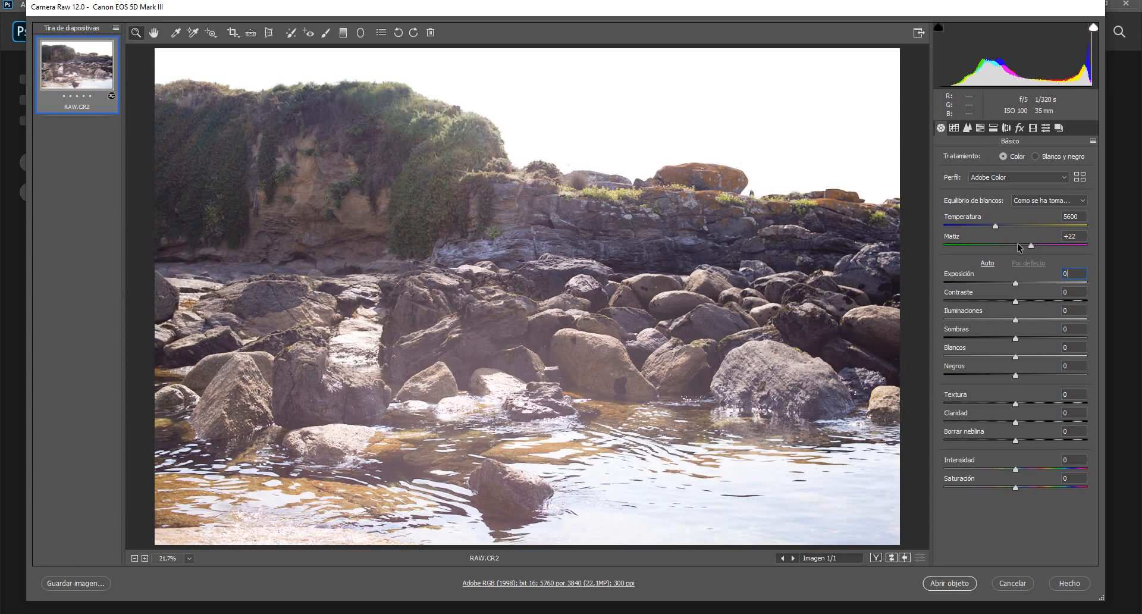
Step: Try Exposición -0,30, Contraste +14, Iluminaciones -41, Sombras +18, Blancos -12 and Negros -14, and reset them all to 0
mouse_move(1015, 283)
mouse_down()
mouse_move(1025, 285)
mouse_move(1009, 289)
mouse_up()
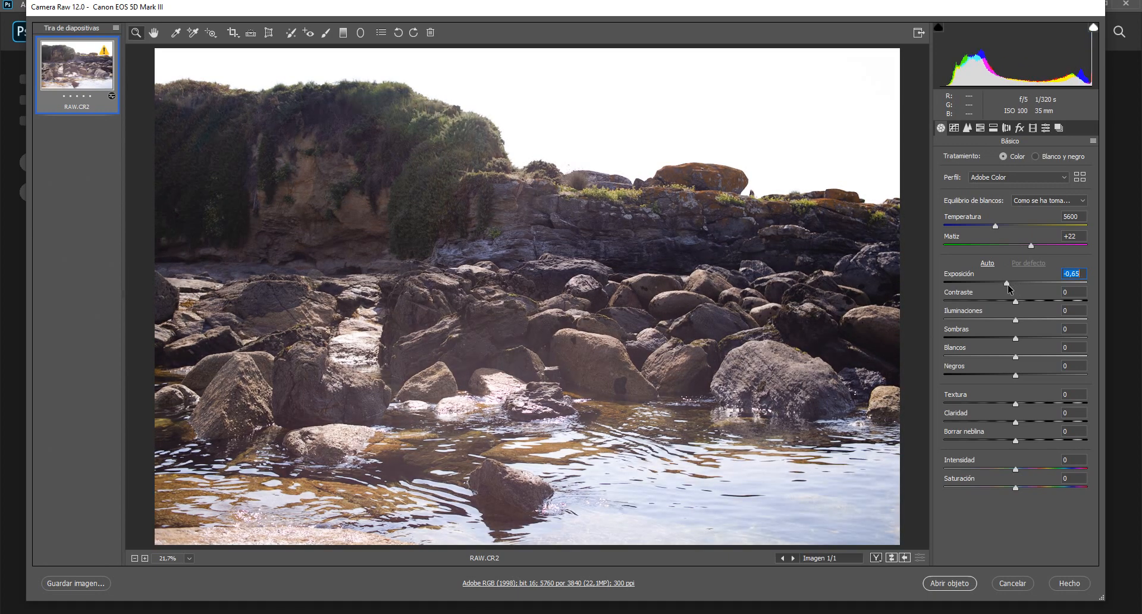
drag(1008, 284, 1013, 288)
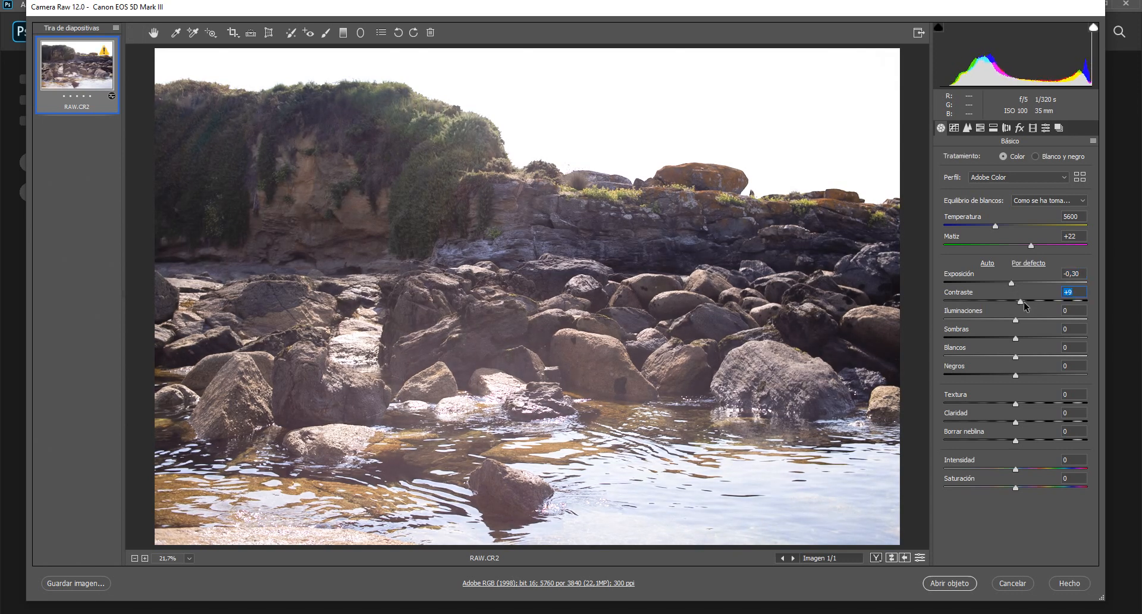
drag(1022, 301, 1006, 379)
click(1026, 302)
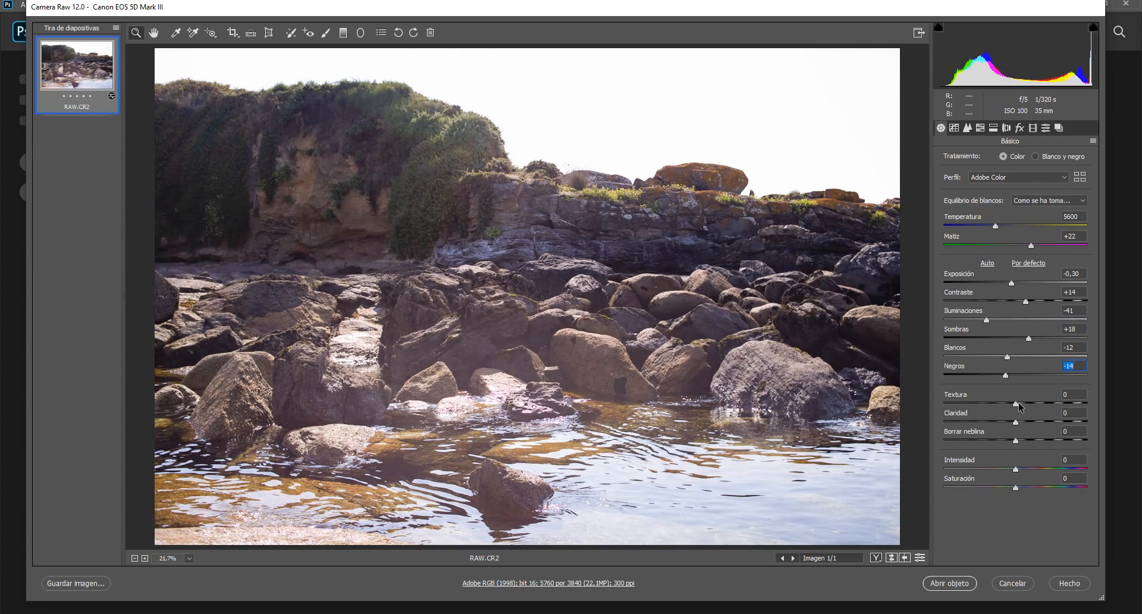
text(0)
drag(1078, 348, 1044, 275)
text(0000)
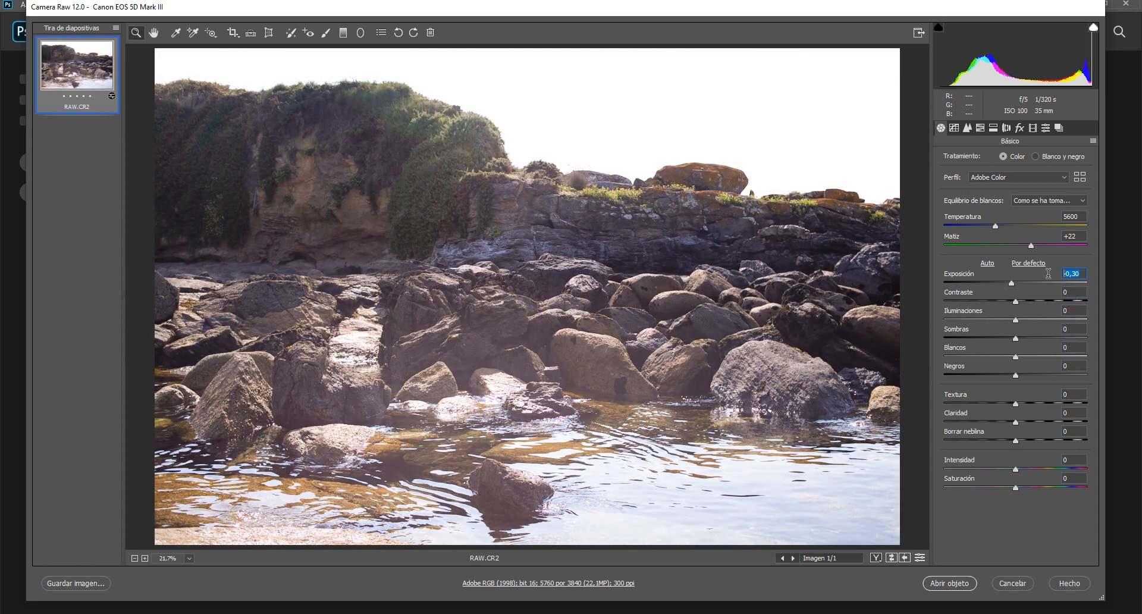
text(0)
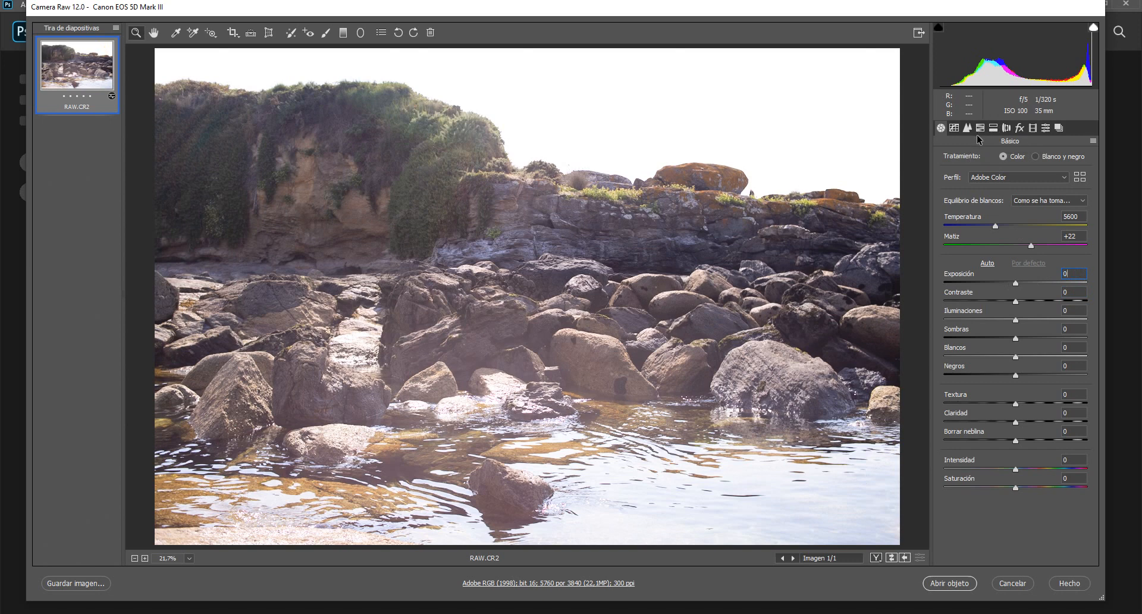
Step: Try the HSL hues of Amarillos and Verdes at +100 with a lowered Aguamarinas hue, and reset all three to 0
click(979, 128)
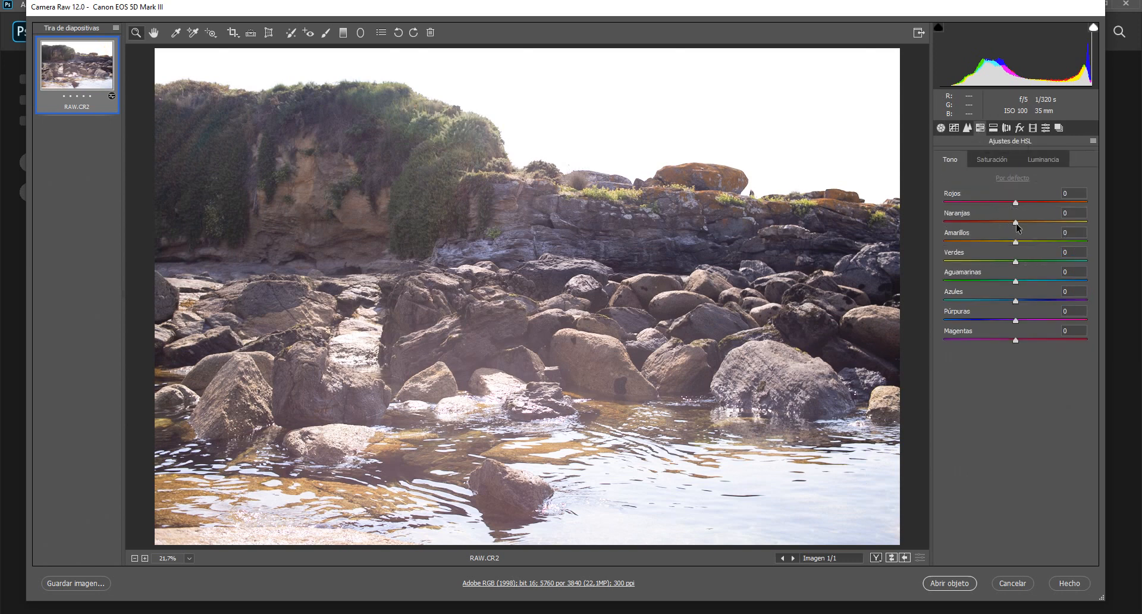
mouse_move(1015, 223)
mouse_down()
mouse_move(1046, 226)
mouse_move(993, 226)
mouse_up()
drag(994, 226, 1099, 244)
double_click(976, 227)
drag(1087, 241, 1115, 240)
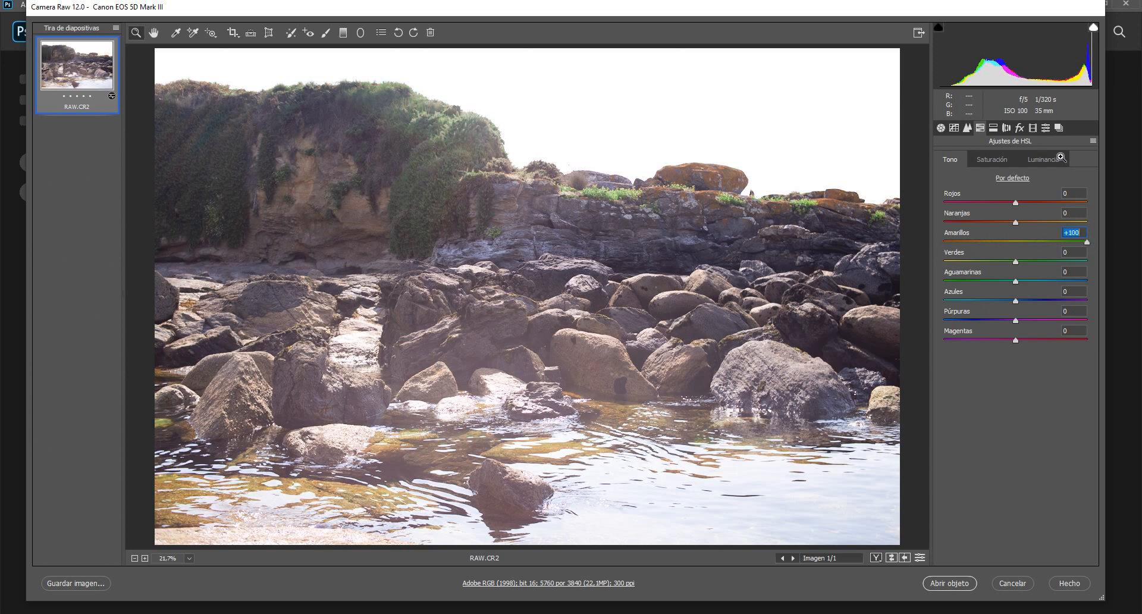
mouse_move(1086, 245)
mouse_down()
mouse_move(913, 241)
mouse_move(1138, 244)
mouse_move(822, 228)
mouse_move(1094, 239)
mouse_up()
drag(1015, 262, 1103, 266)
drag(1015, 282, 344, 116)
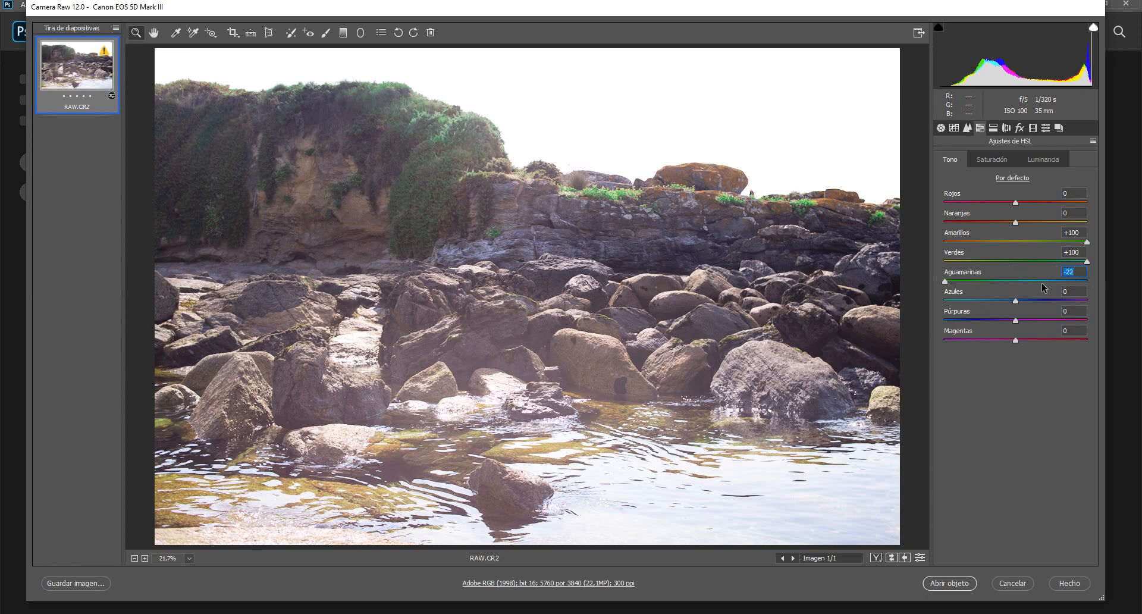
drag(854, 281, 1027, 232)
text(000)
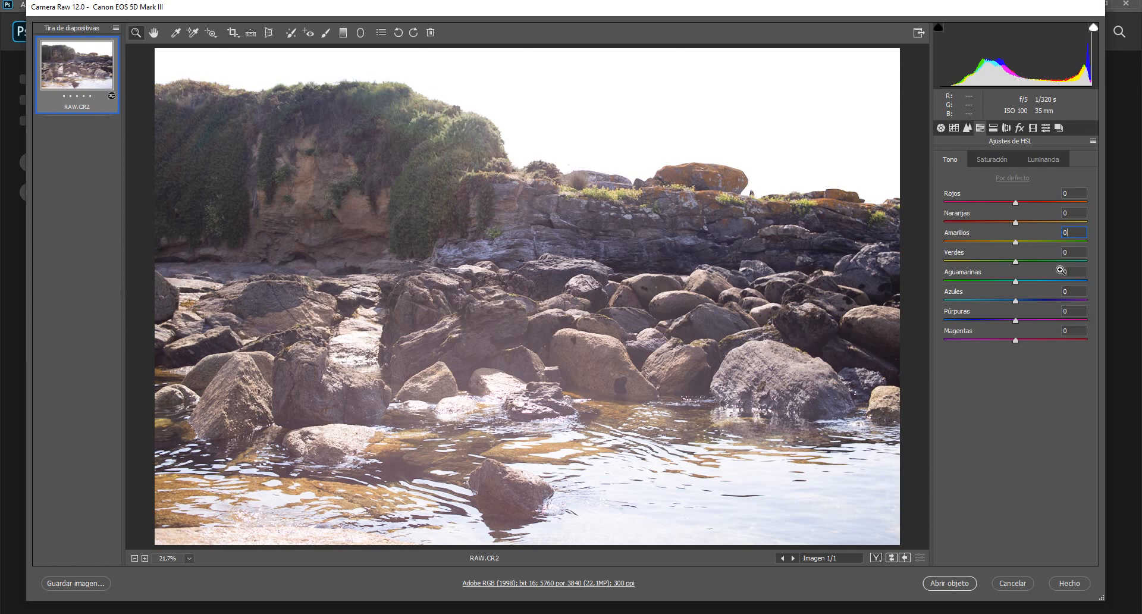
Step: Try the HSL hues of Amarillos and Naranjas at -100 with Rojos at +100, and reset all three to 0
drag(1017, 243, 825, 245)
drag(1015, 202, 1102, 204)
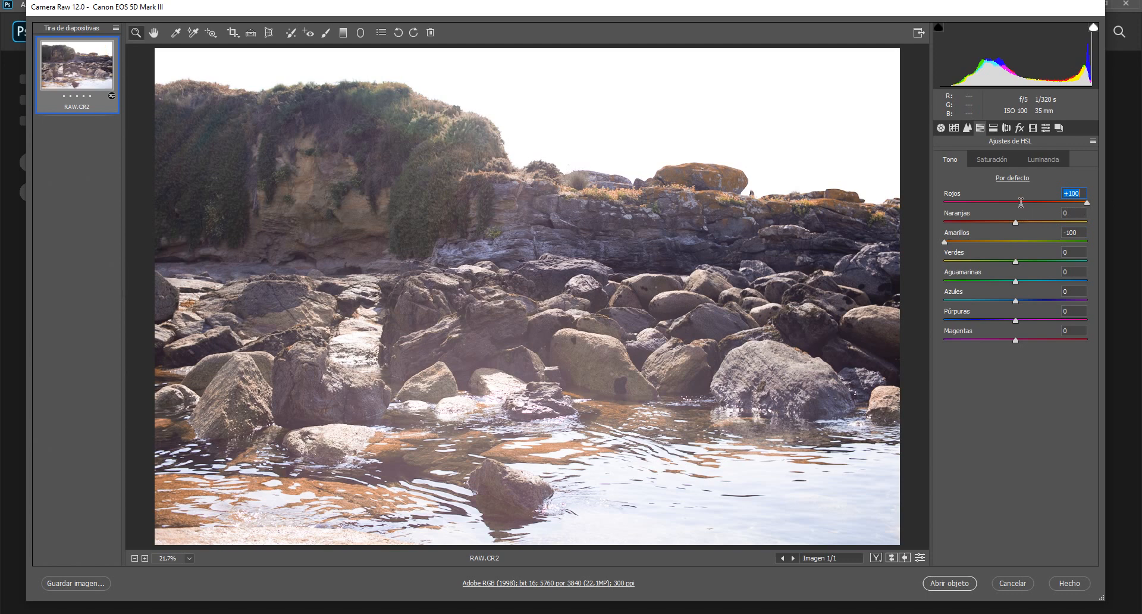
drag(1018, 200, 1120, 231)
drag(1016, 222, 949, 219)
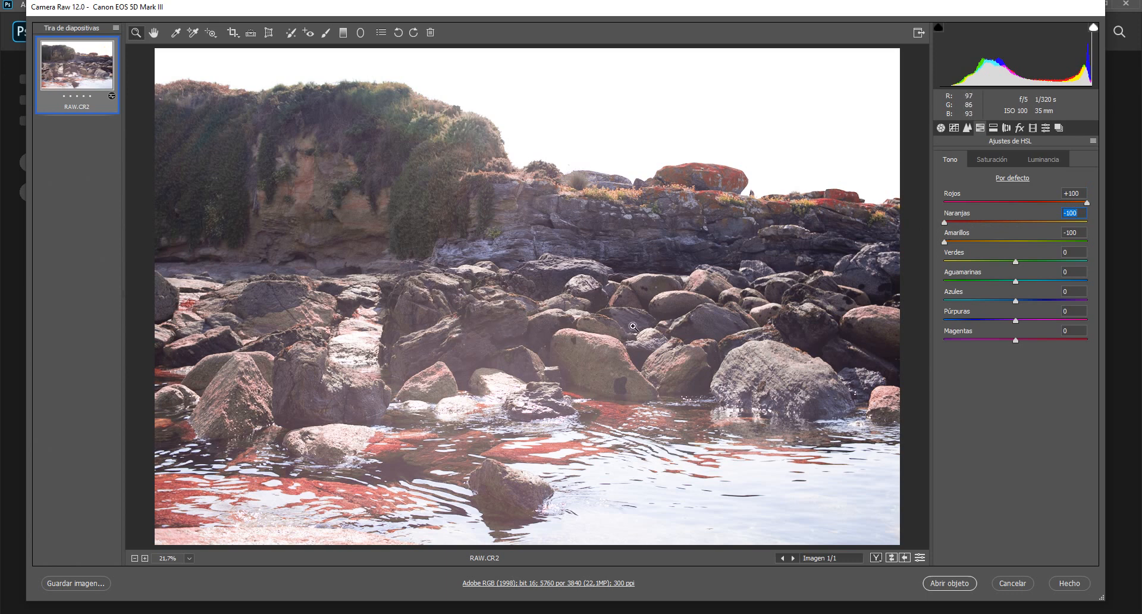
drag(1078, 234, 1064, 194)
text(00)
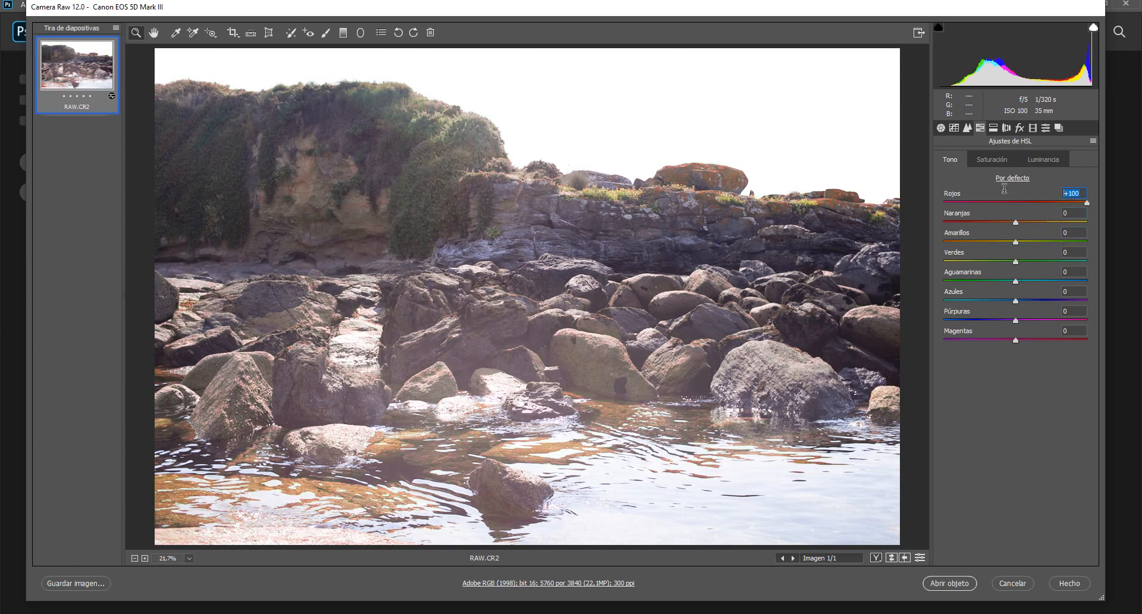
text(0)
Step: Try the HSL saturation of Rojos at +100 and opposite extremes for Naranjas, undoing each change
click(990, 161)
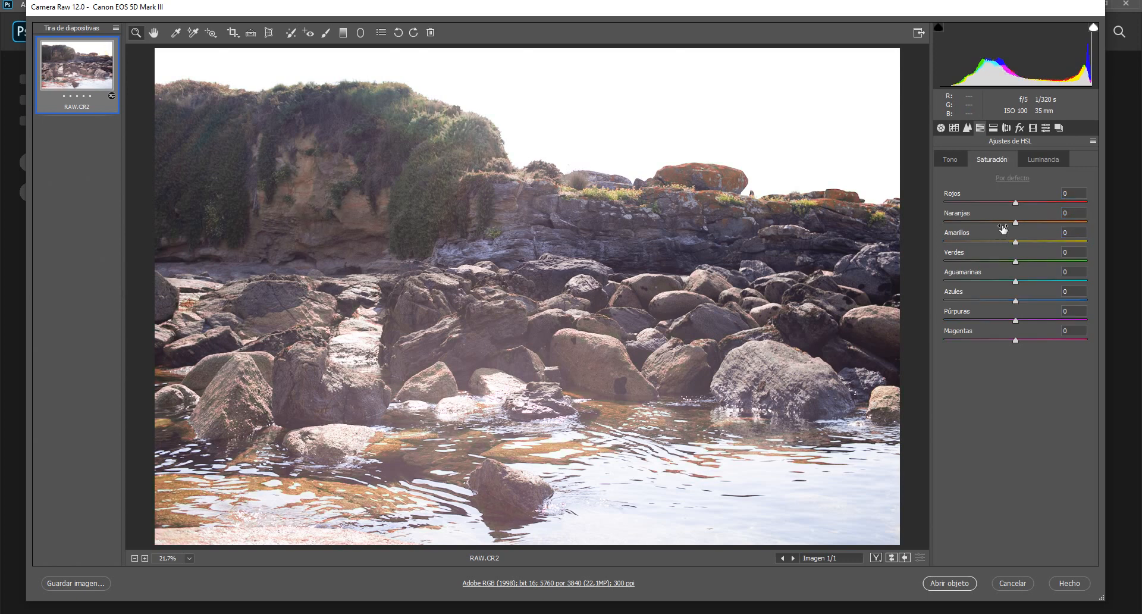
drag(1017, 205, 1107, 203)
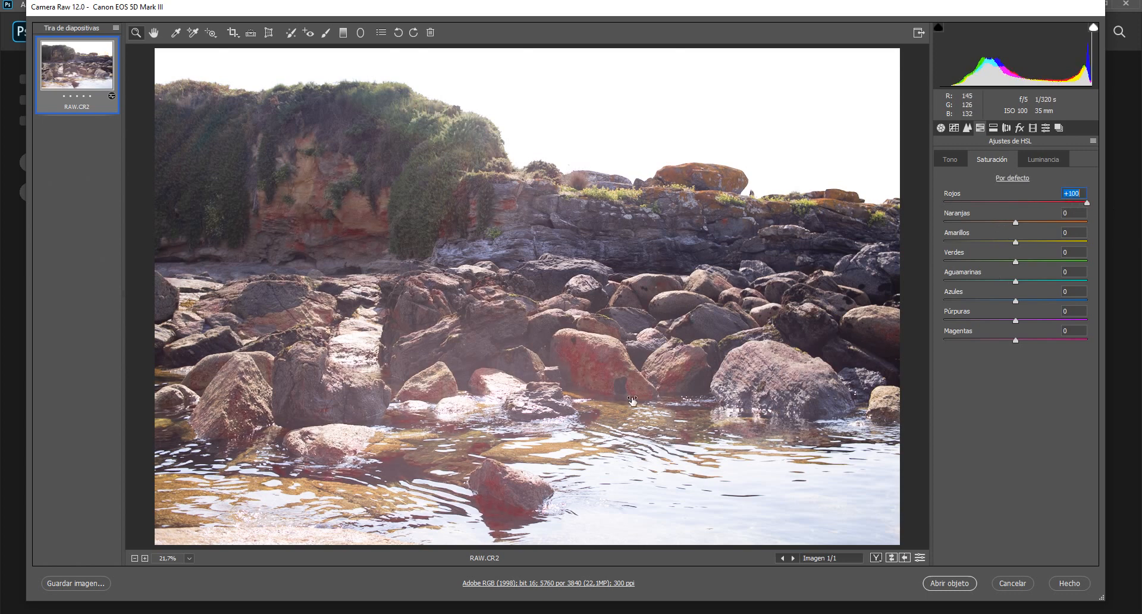
key(ctrl+z)
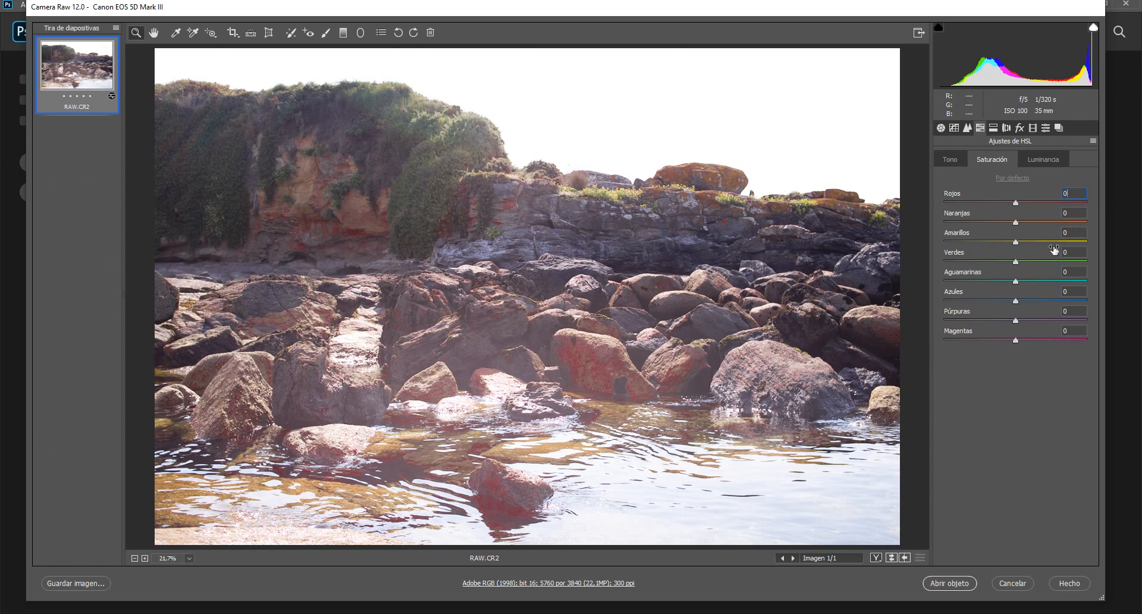
drag(1016, 224, 1123, 225)
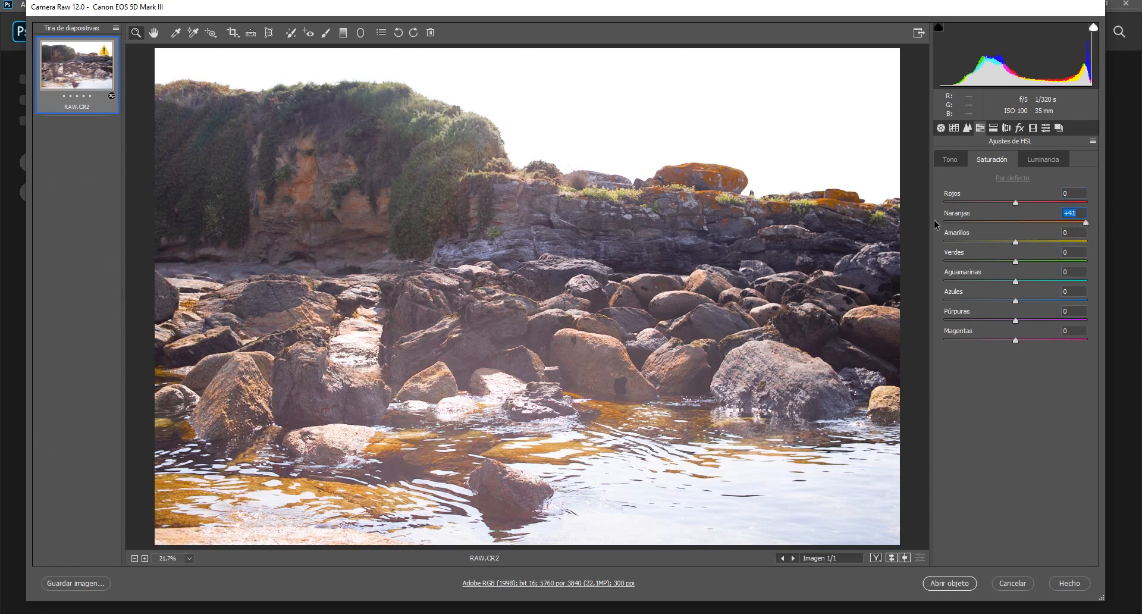
drag(934, 221, 834, 223)
key(ctrl+z)
Step: Try the HSL saturation of Amarillos at -100, a raised Verdes and a lowered Aguamarinas, undoing each change
drag(1016, 243, 886, 241)
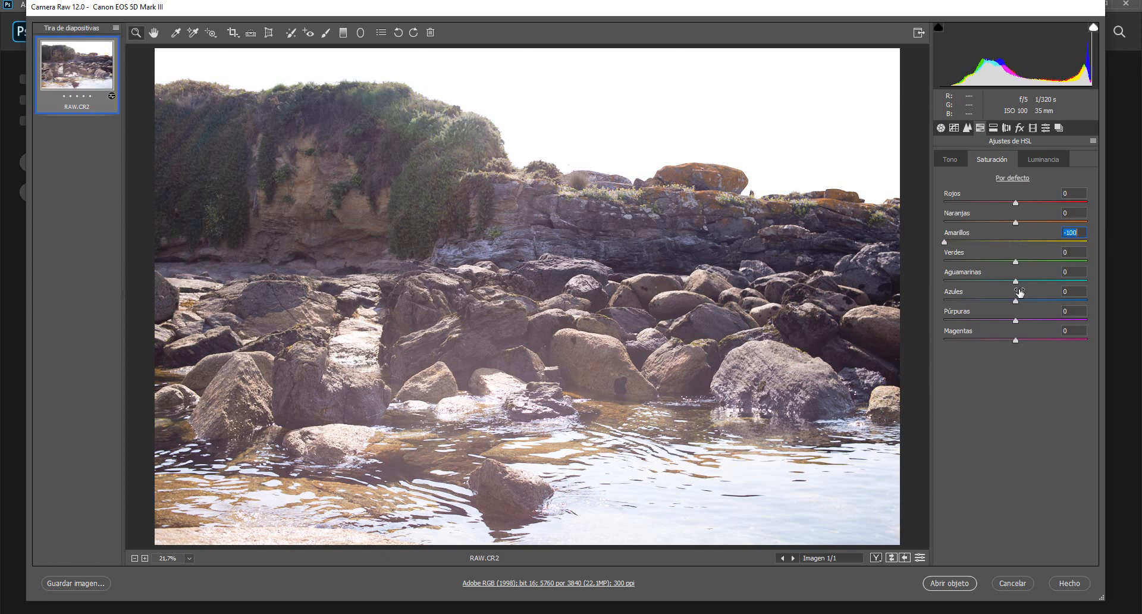
key(ctrl+z)
drag(1016, 262, 1108, 266)
key(ctrl+z)
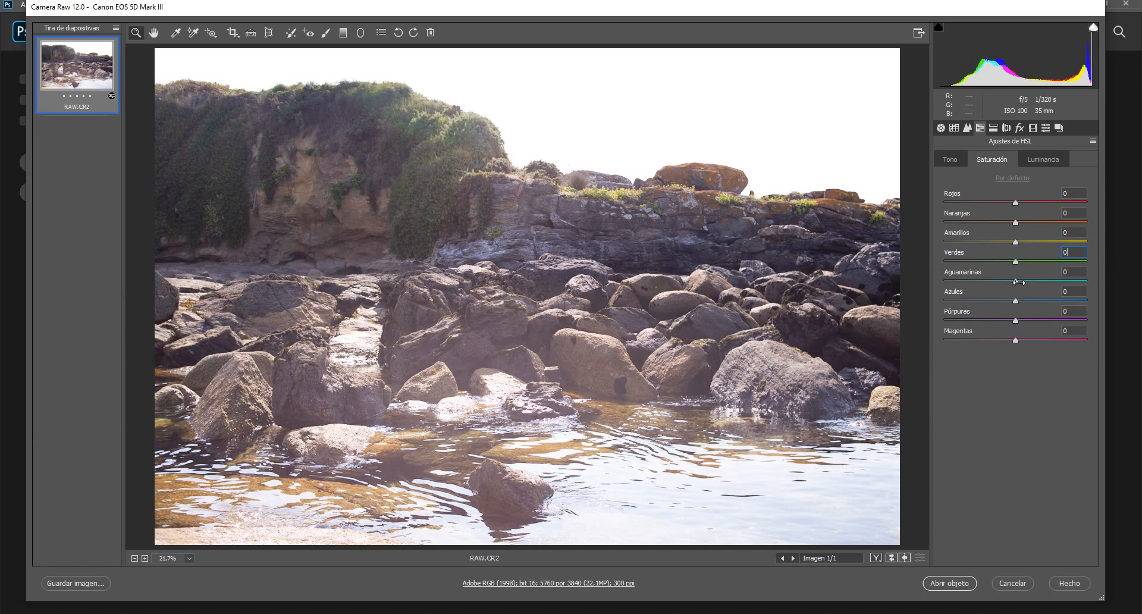
drag(1019, 282, 838, 286)
key(ctrl+z)
Step: Try small saturation changes for Rojos and Naranjas, and reset both to 0
drag(1009, 204, 1006, 222)
text(0)
click(1080, 197)
text(0)
Step: Try the HSL luminance of Rojos at +14 and Naranjas at +18, and reset both to 0
click(1033, 163)
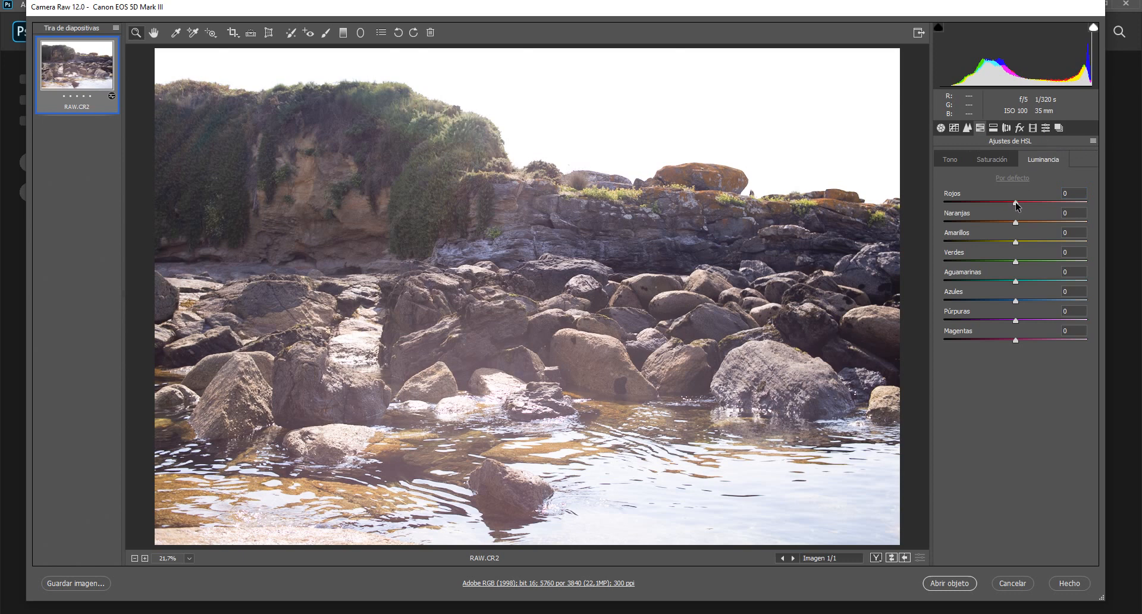
drag(1019, 204, 1029, 223)
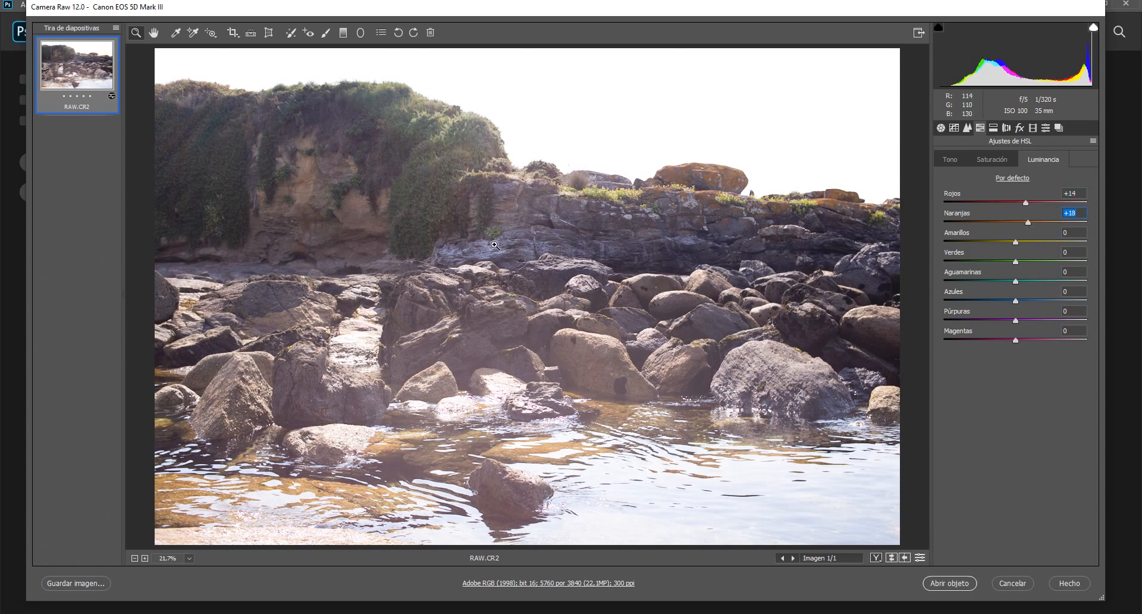
text(0)
drag(1083, 195, 1031, 199)
text(0)
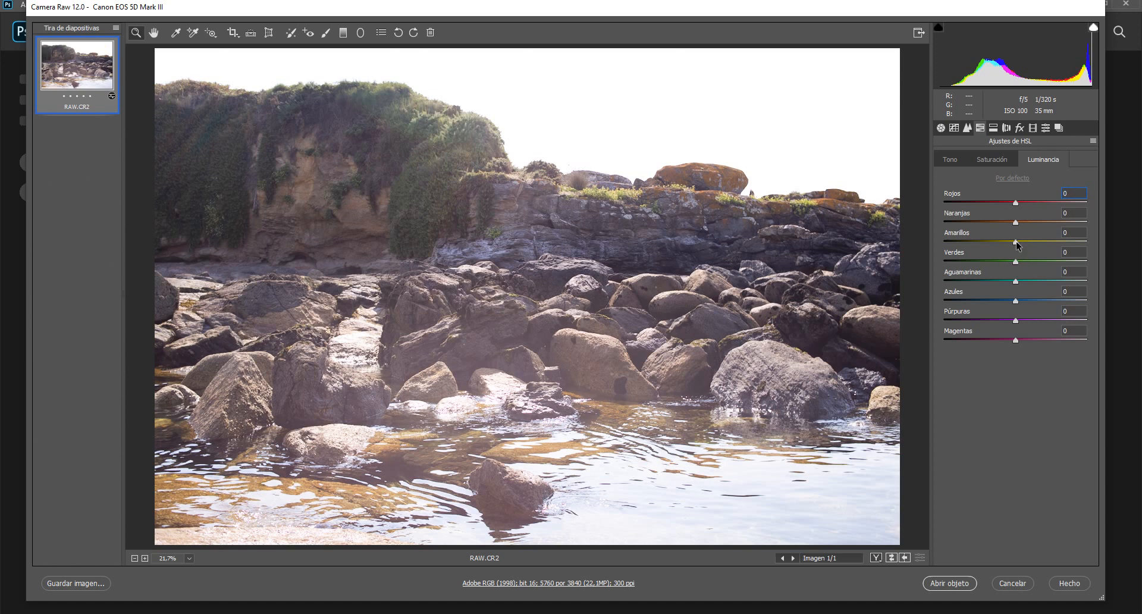
Step: Set the Amarillos luminance to -100 and examine its effect on the yellow-green plants along the rock ledge
drag(1015, 241, 875, 246)
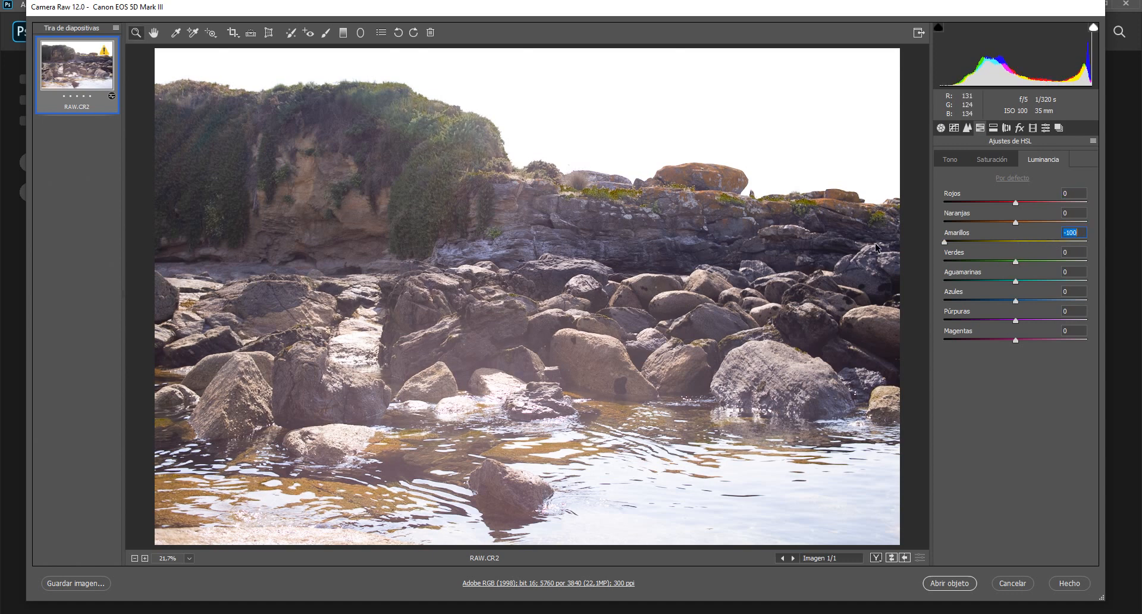
click(594, 203)
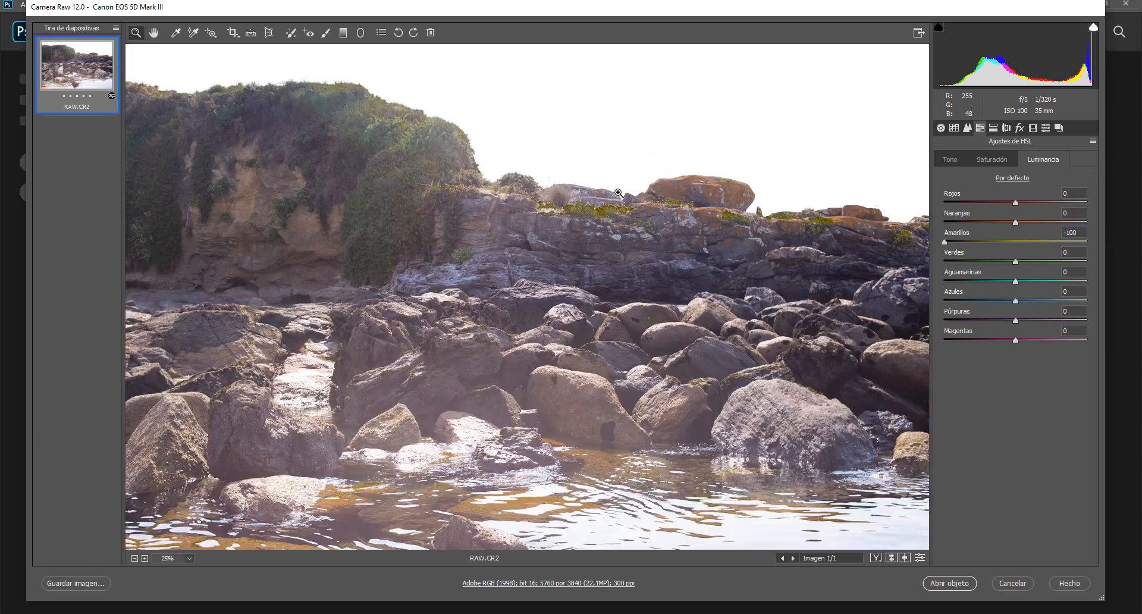
click(586, 208)
click(563, 250)
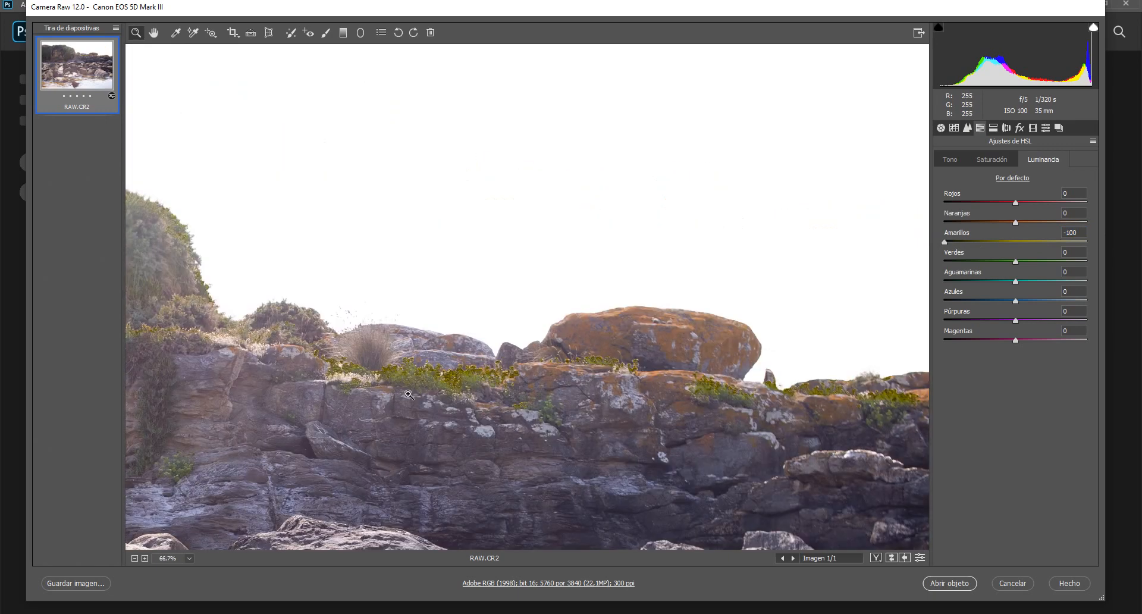
click(409, 394)
click(490, 351)
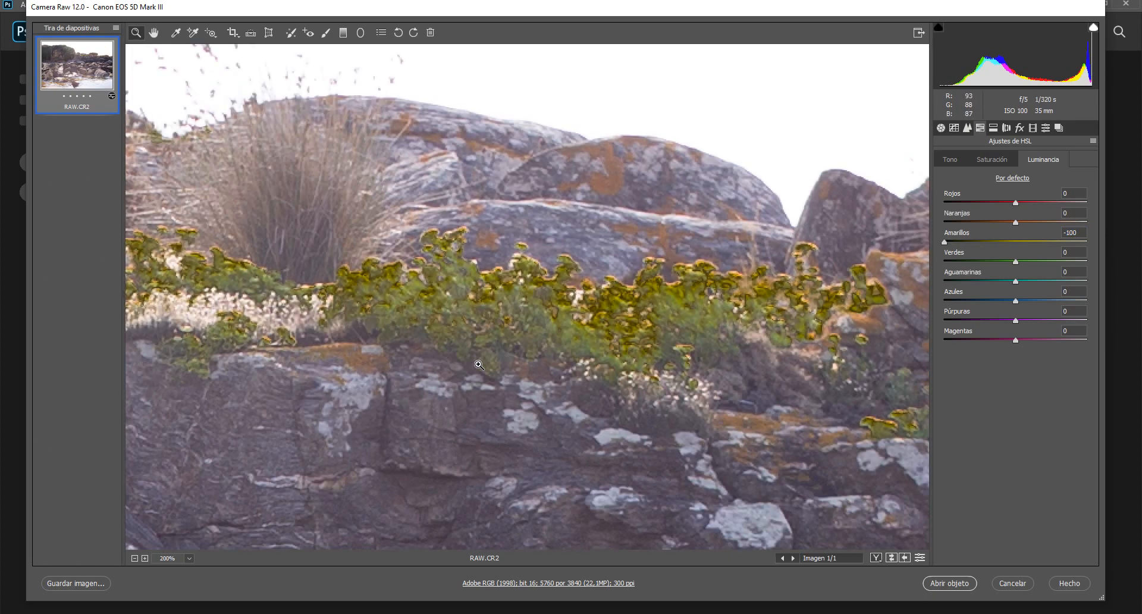
click(517, 269)
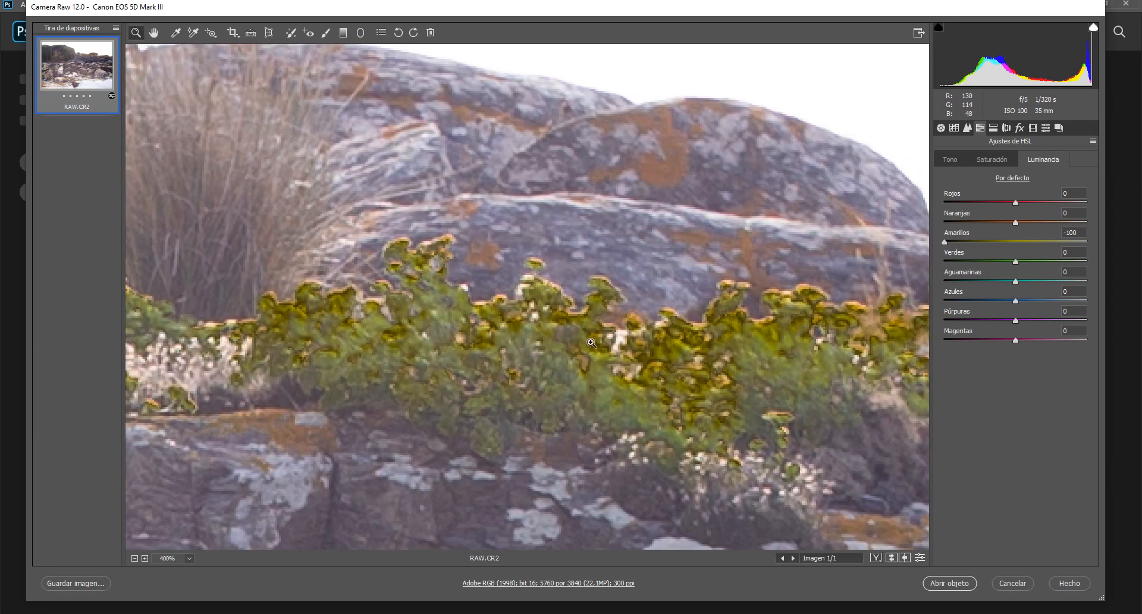
click(548, 276)
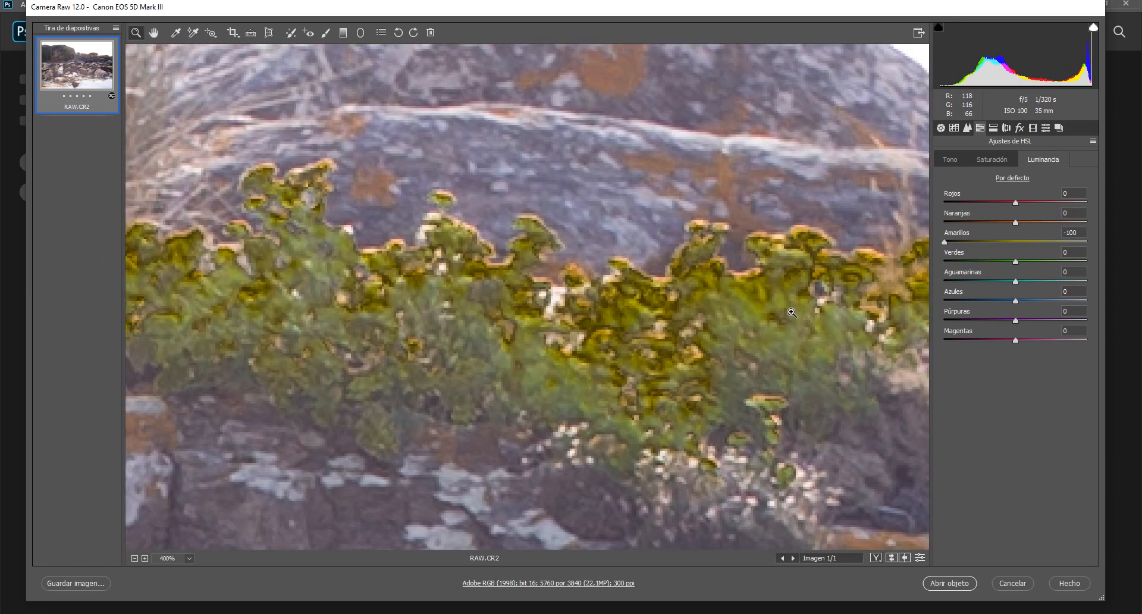
Step: Compare the Amarillos luminance at +100 and -100 on the plants, and reset it to 0
drag(1037, 241, 1090, 242)
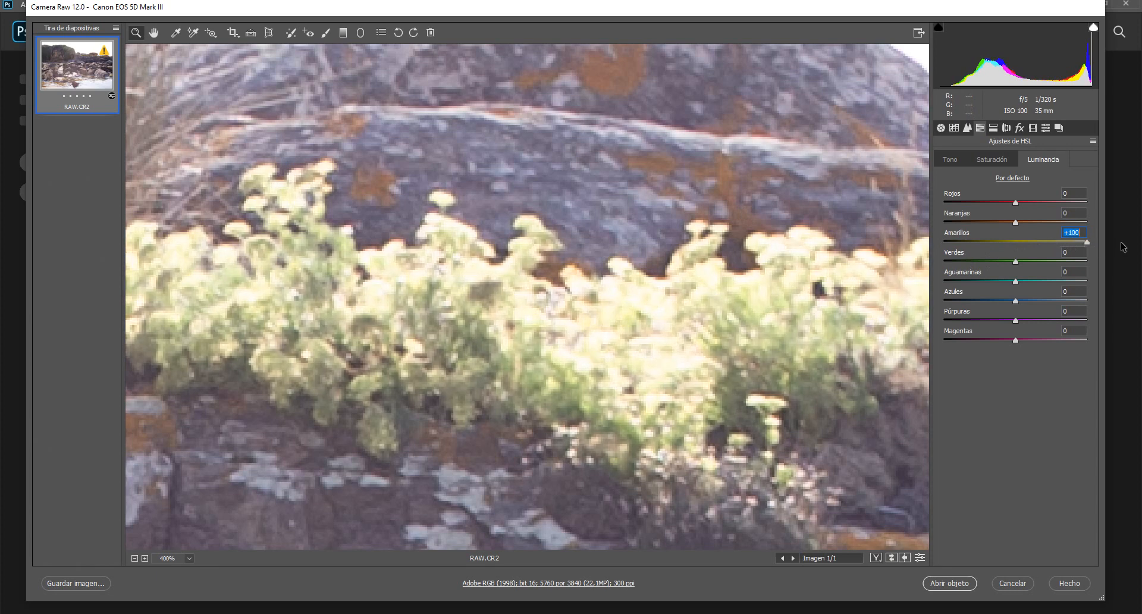
text(-100)
key(Return)
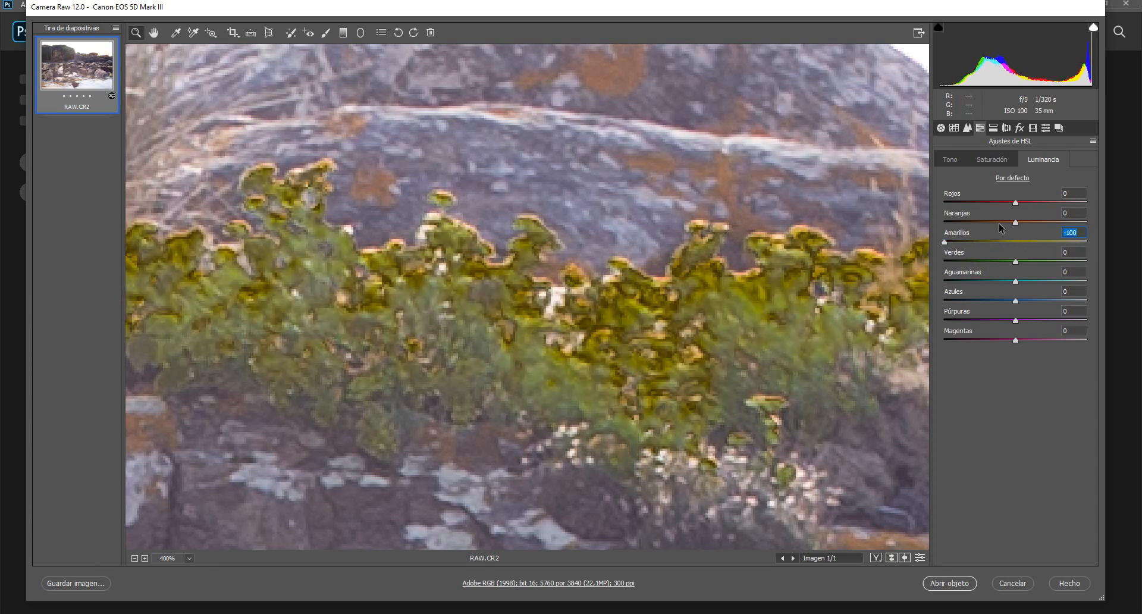
text(0)
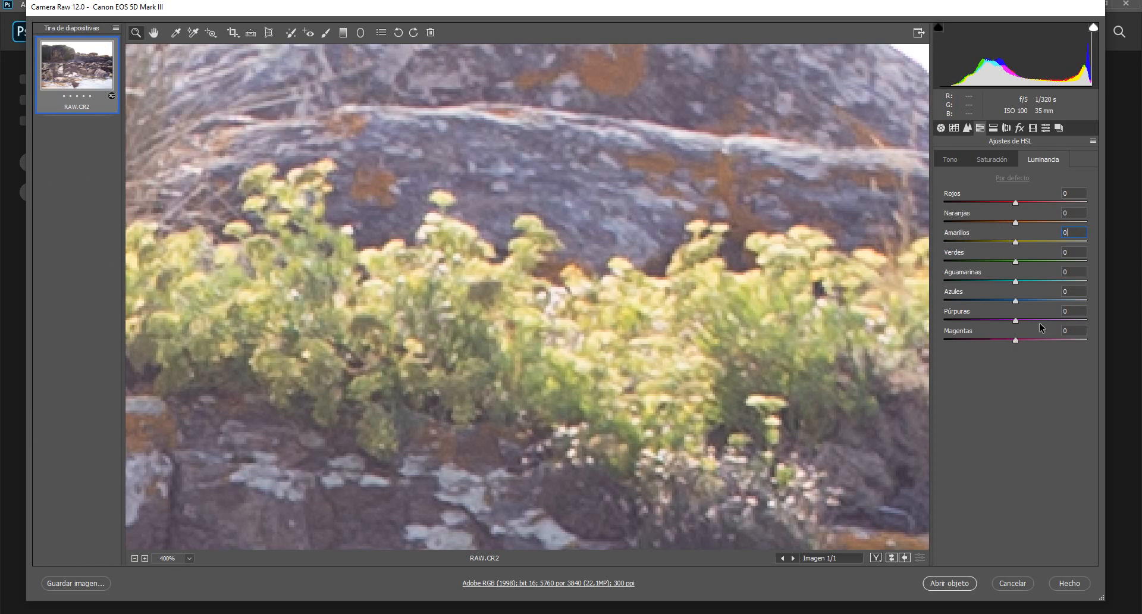
Step: Try tinting the highlights with Split Toning, using Tono 51 and Saturación 36
key(ctrl+minus)
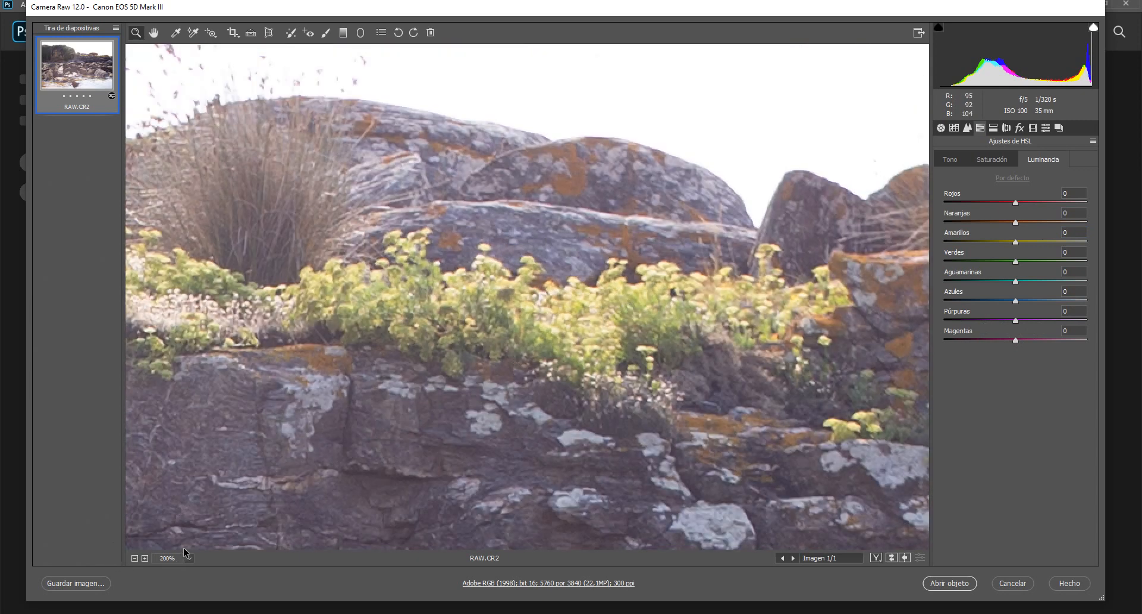
click(187, 558)
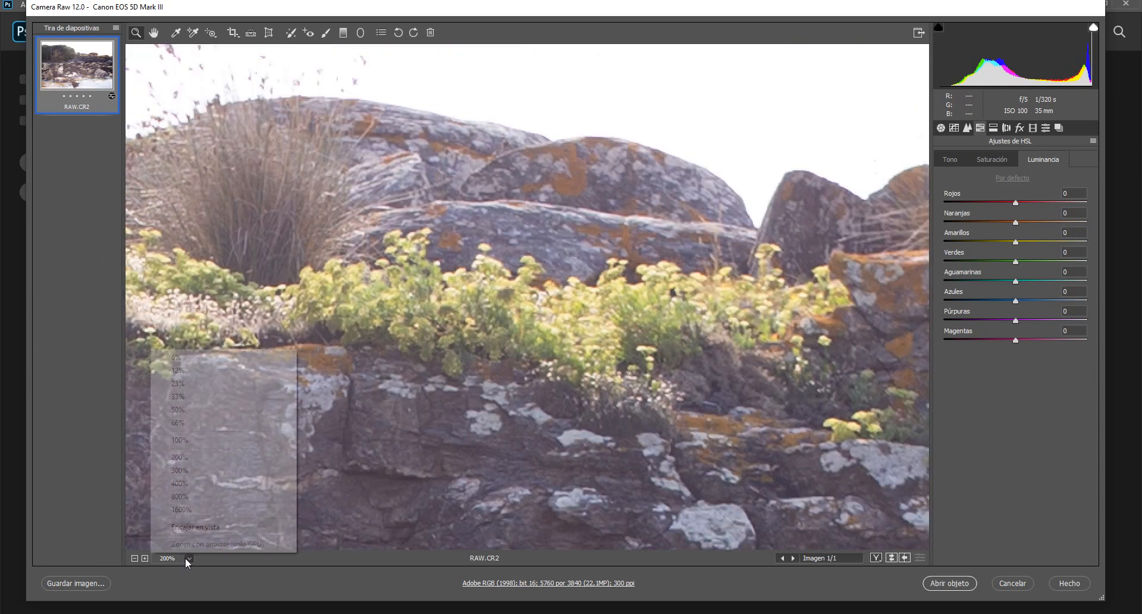
click(199, 523)
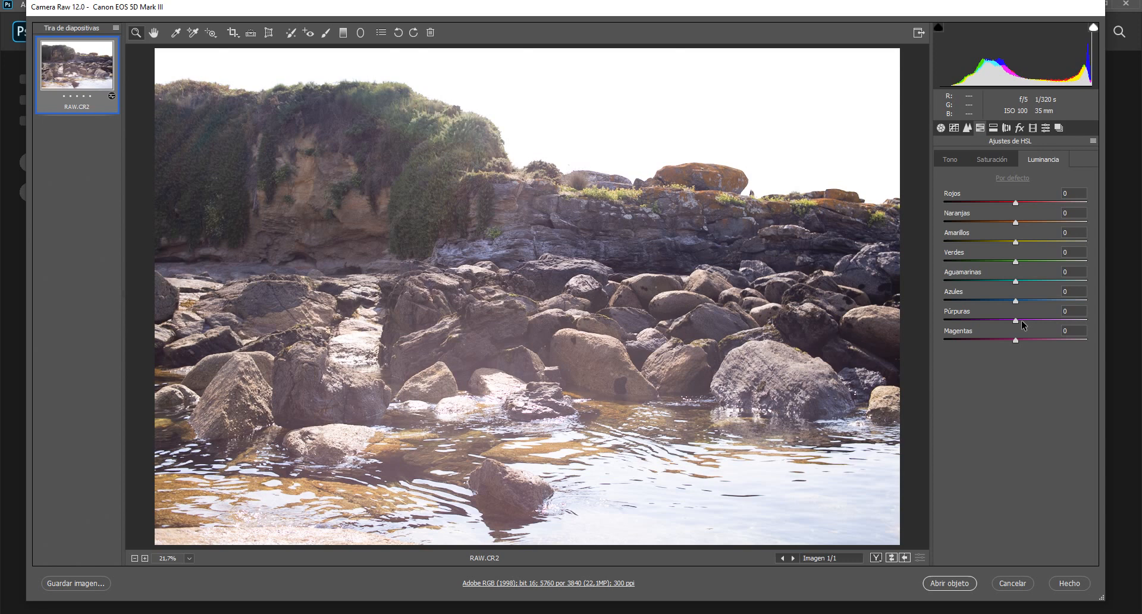
click(995, 128)
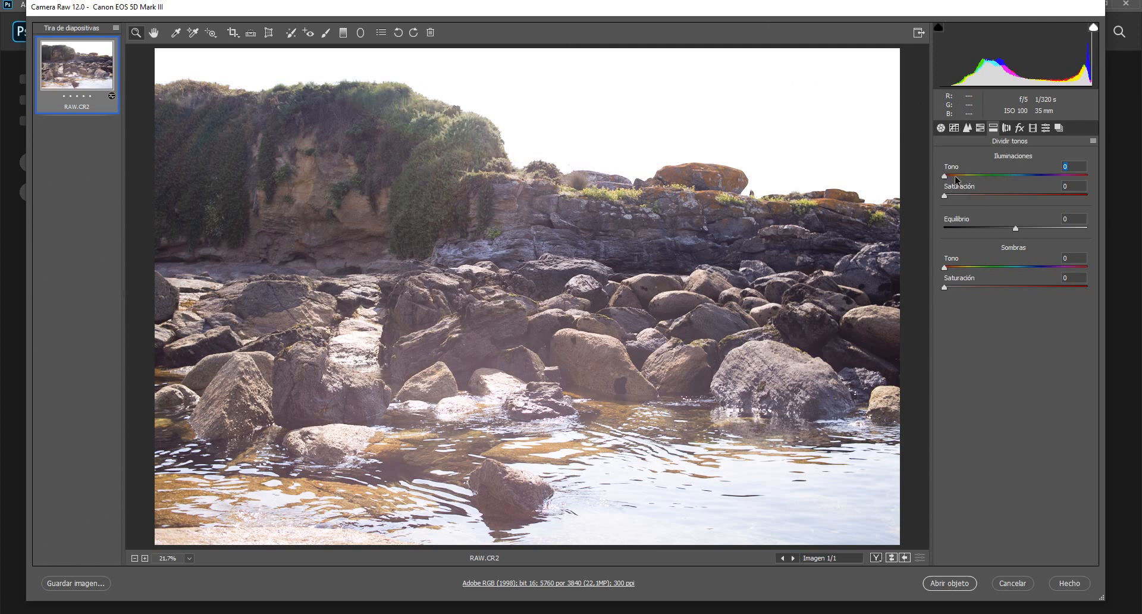
drag(944, 177, 994, 197)
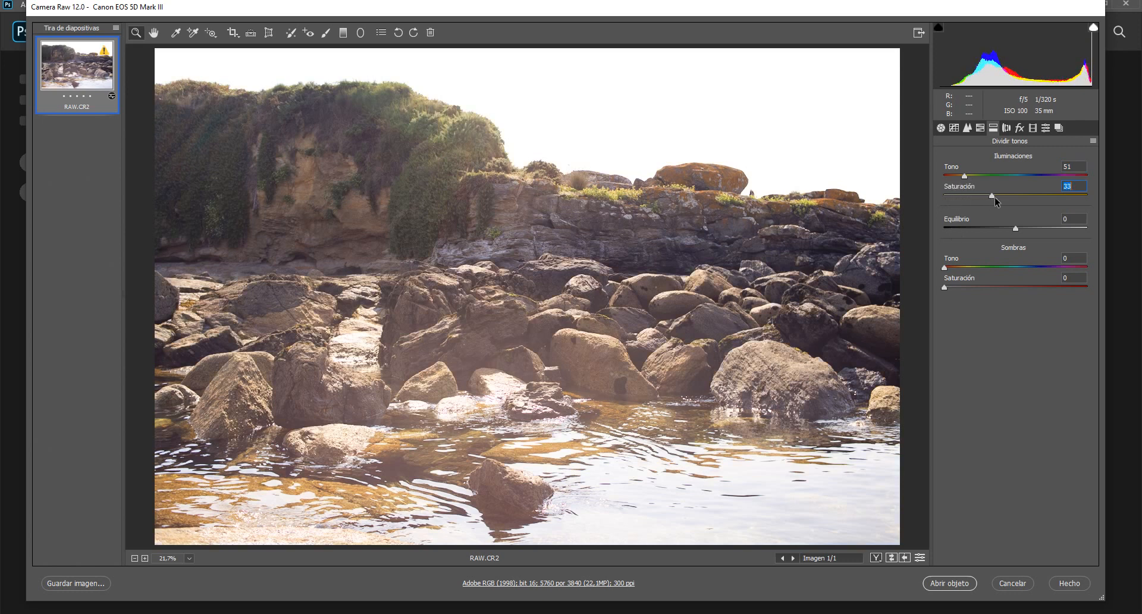
Step: Try tinting the shadows with Tono 237 and Saturación 33, and shift the split toning Equilibrio to +54
drag(1045, 266, 1038, 267)
drag(946, 287, 991, 288)
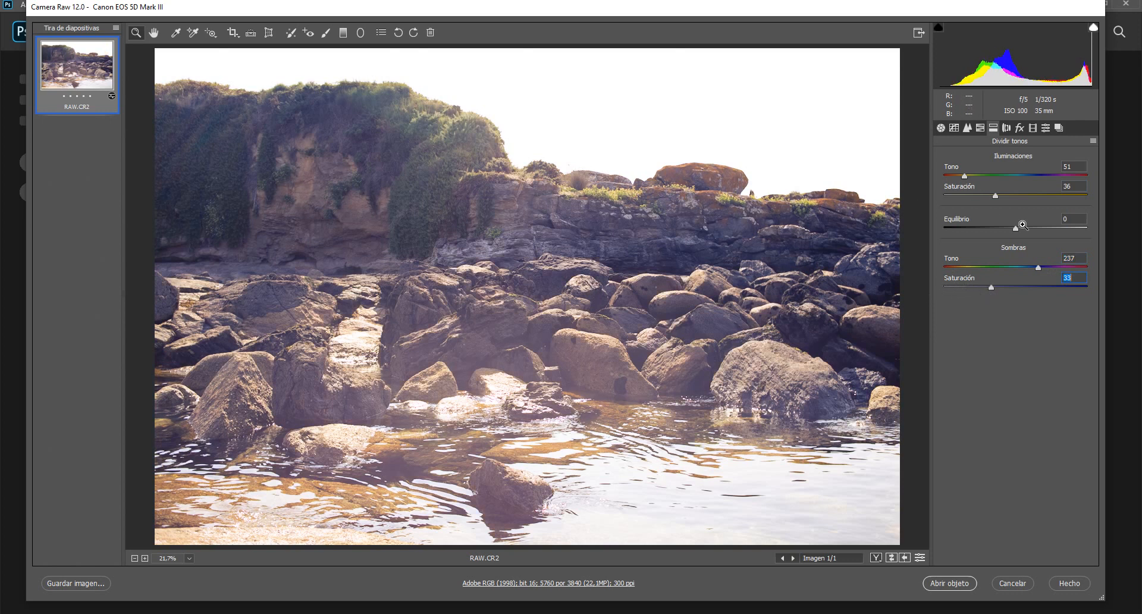
drag(1015, 228, 1053, 227)
Step: Reset the split toning hue and saturation of highlights and shadows, and the Equilibrio, to 0
click(1074, 167)
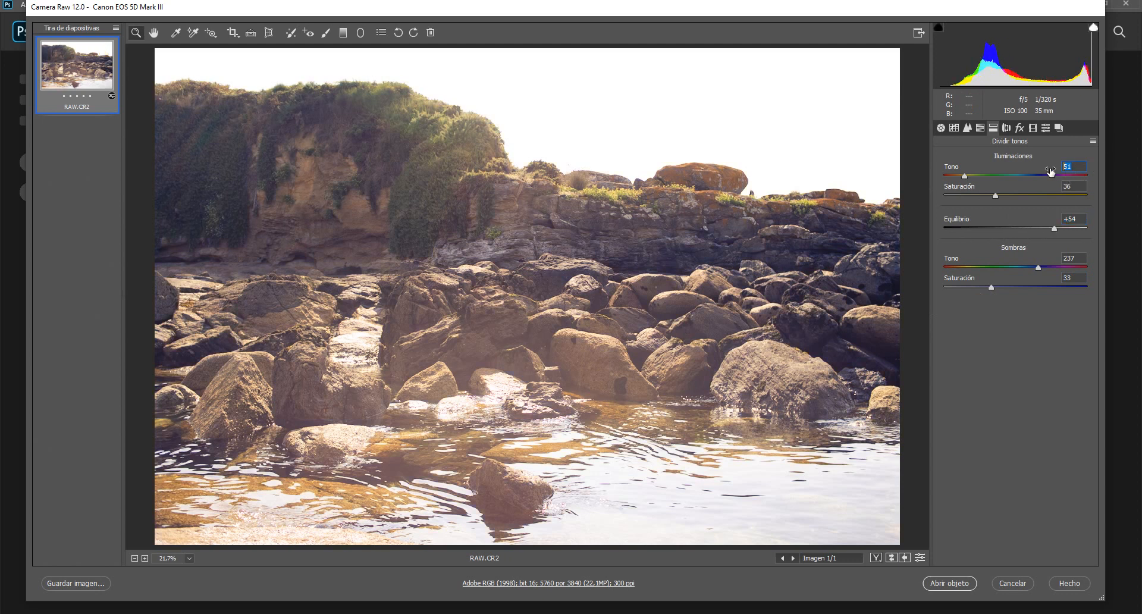
text(0)
key(Tab)
text(0)
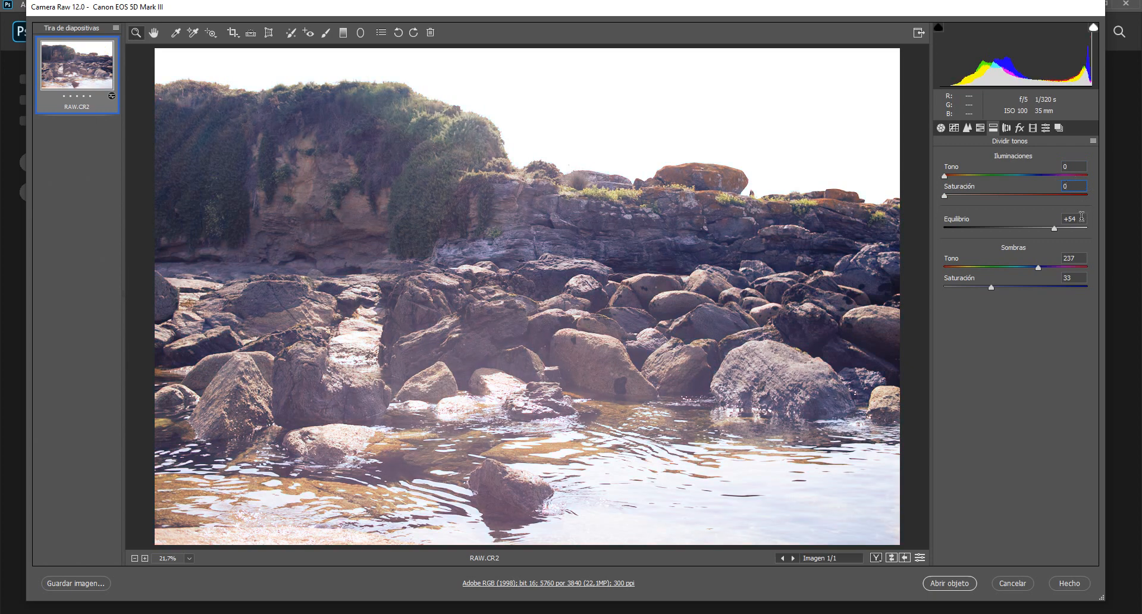
key(Tab)
text(0)
key(Tab)
text(0)
key(Tab)
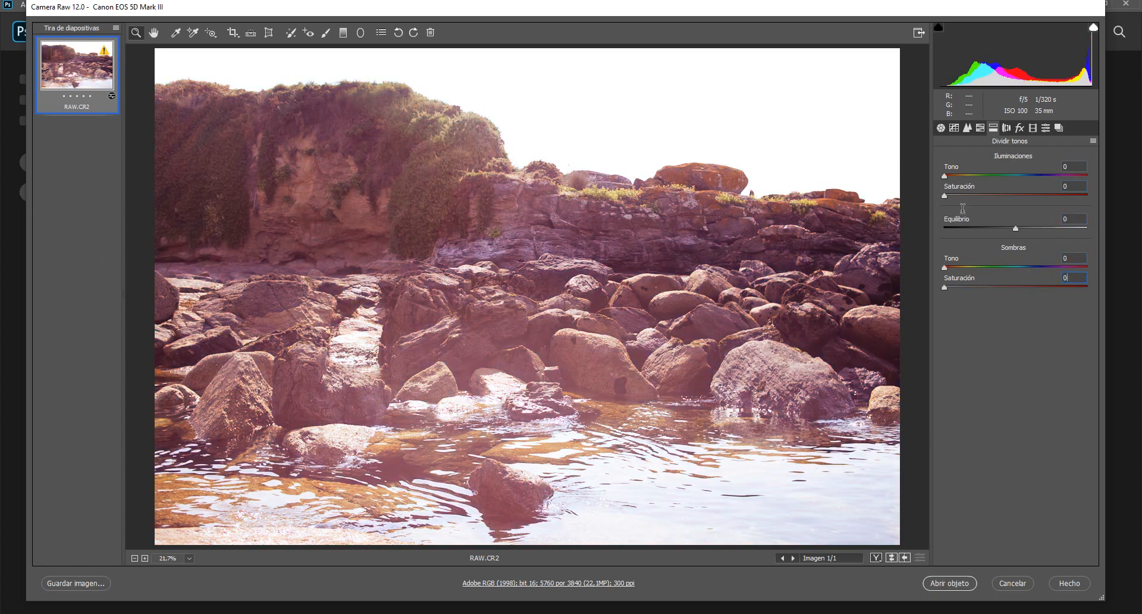
text(0)
Step: Turn on chromatic aberration removal in the lens corrections and magnify the orange boulder's edge on the skyline to 400%
click(1006, 127)
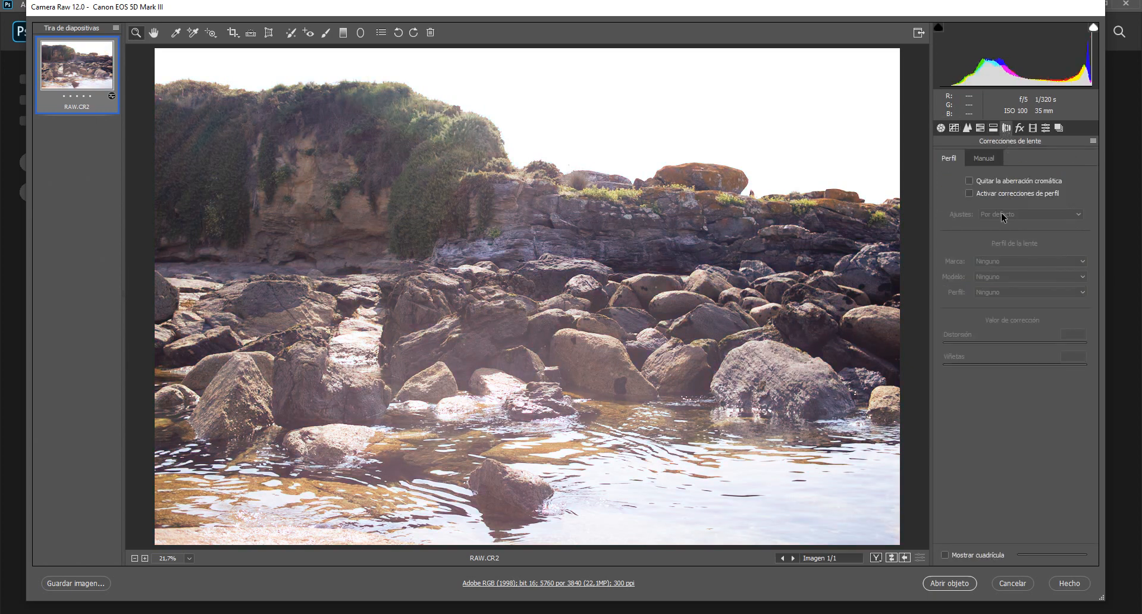
click(969, 181)
click(743, 178)
click(735, 198)
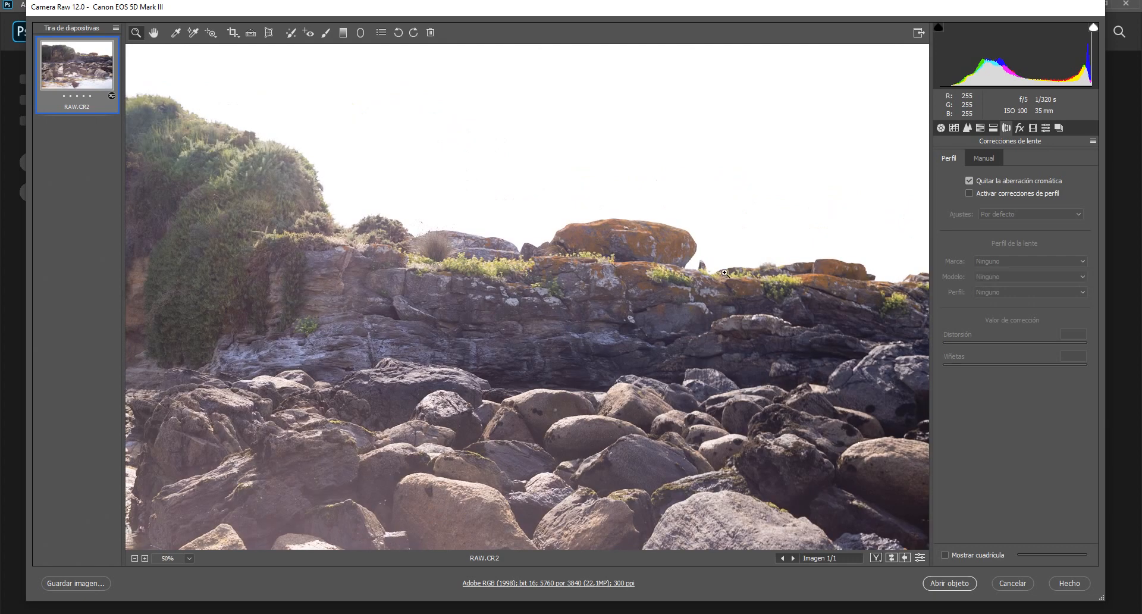
click(725, 274)
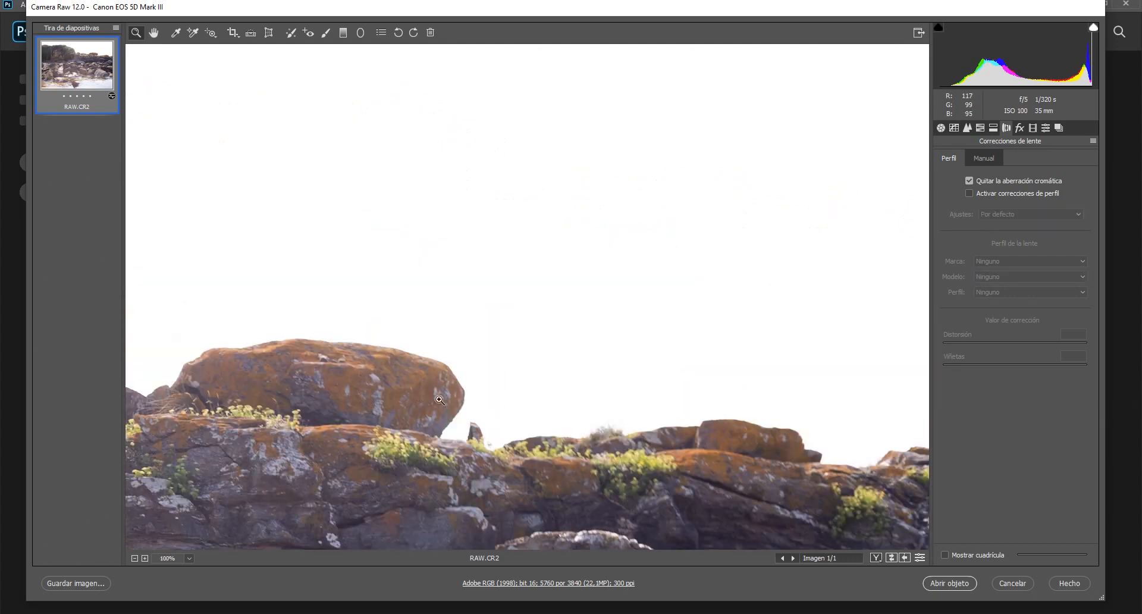
click(467, 403)
click(669, 318)
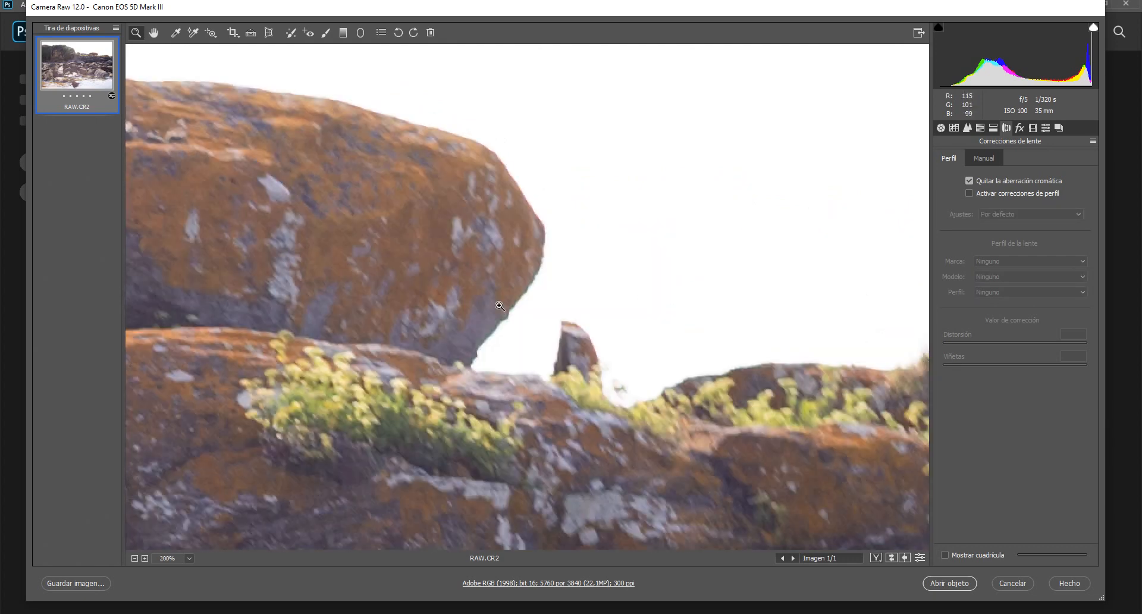
click(500, 306)
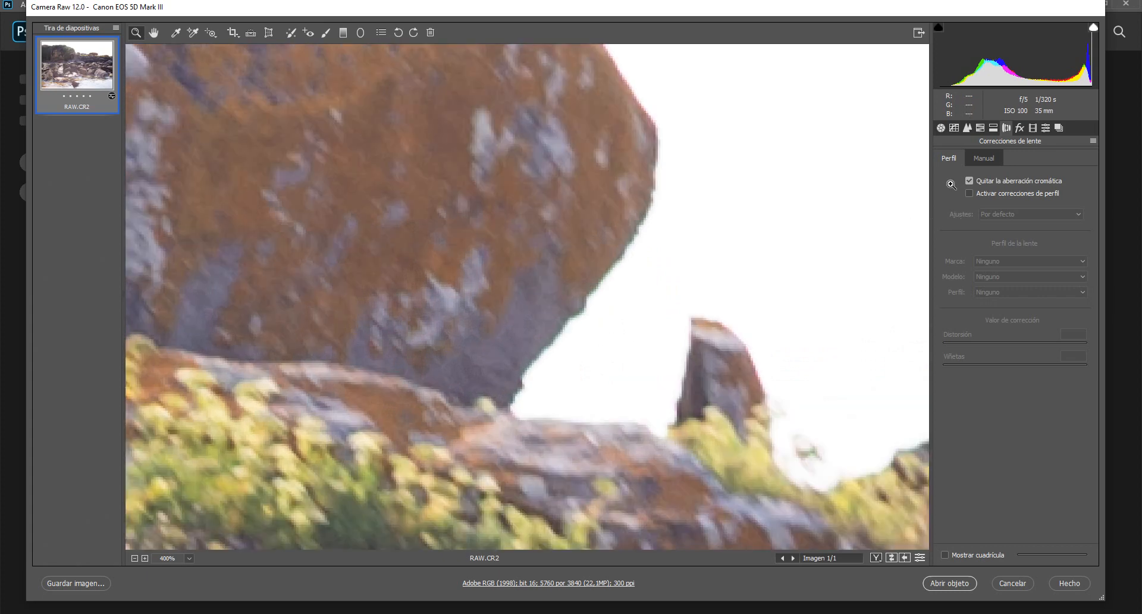
Step: Compare the magnified boulder edges with and without chromatic aberration removal, leaving the correction on
click(968, 180)
click(969, 182)
key(ctrl+minus)
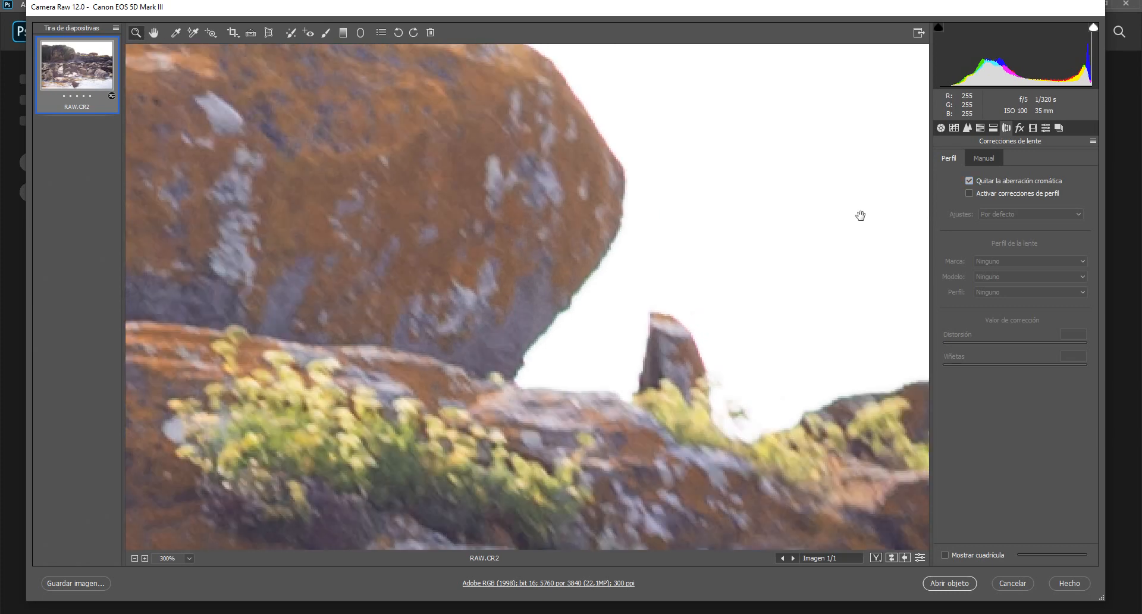
Step: Save the current settings, including chromatic aberration removal, as the new Camera Raw defaults
click(188, 559)
click(187, 527)
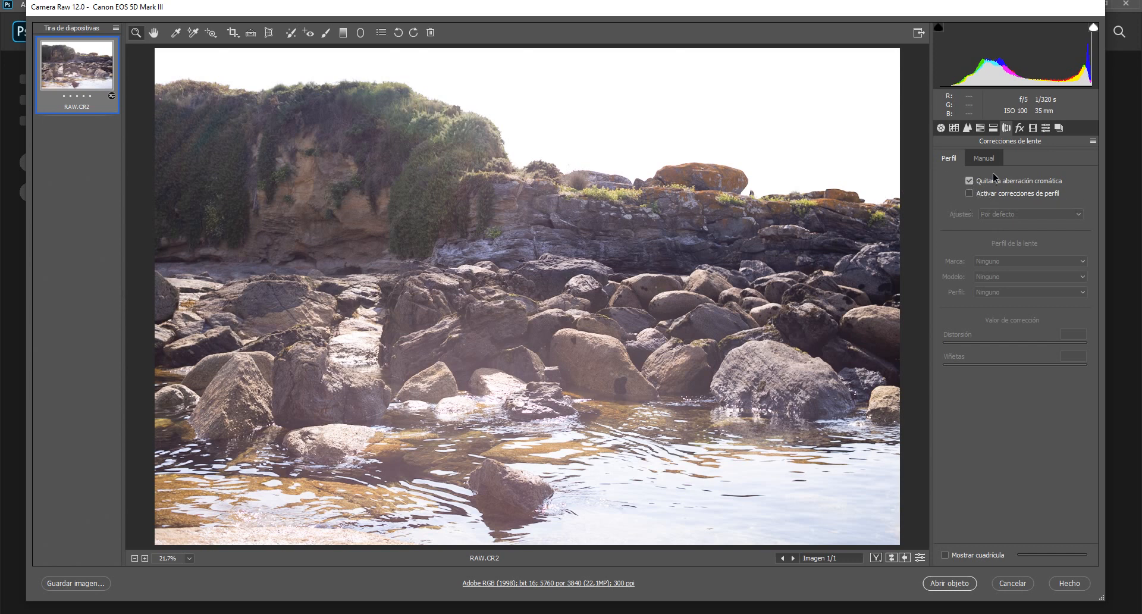
click(1091, 141)
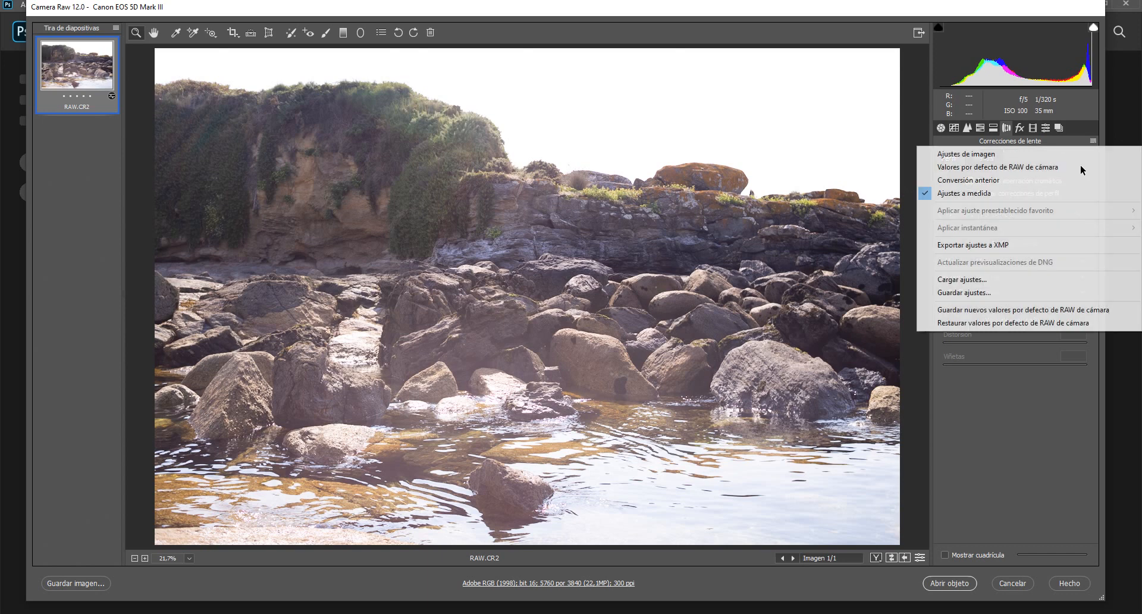
click(972, 309)
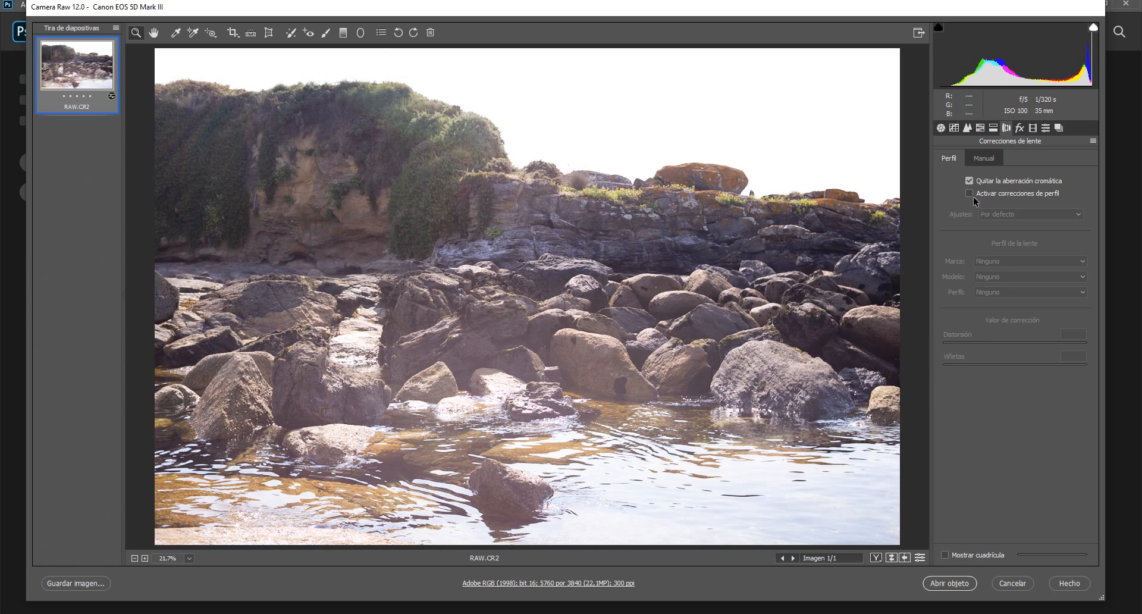
Step: Look over the manual lens corrections, the grain and vignette effects, and the preset groups
click(980, 159)
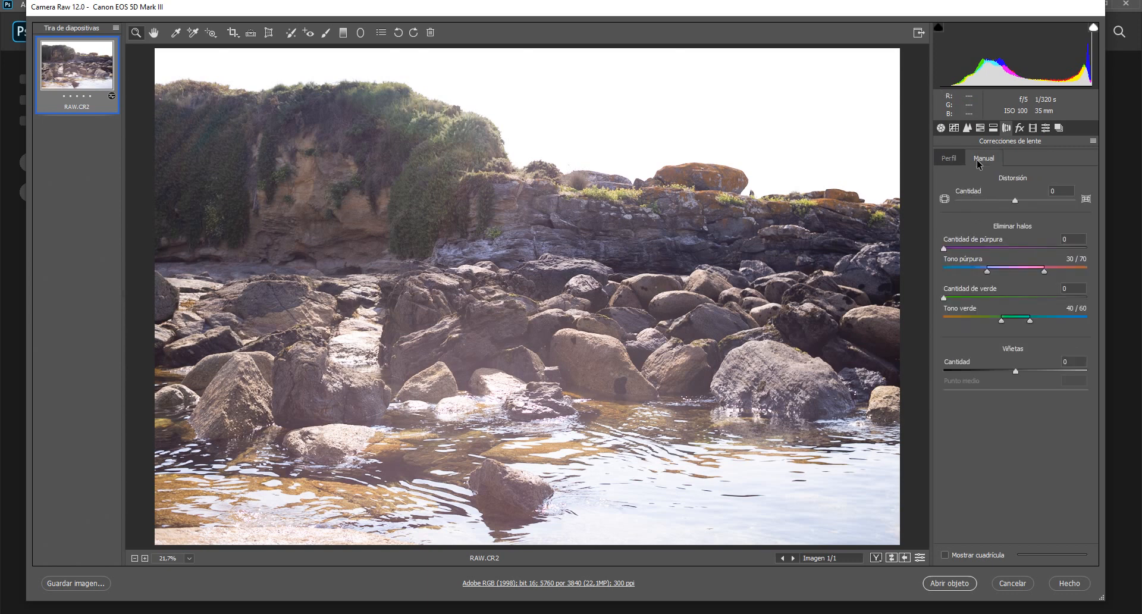
click(957, 161)
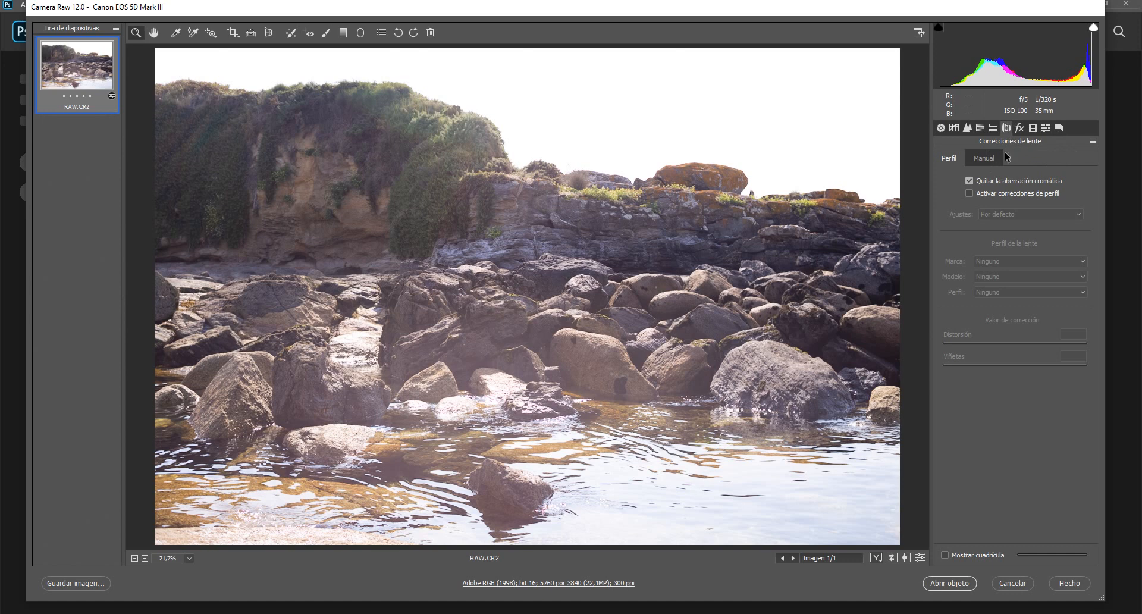
click(971, 162)
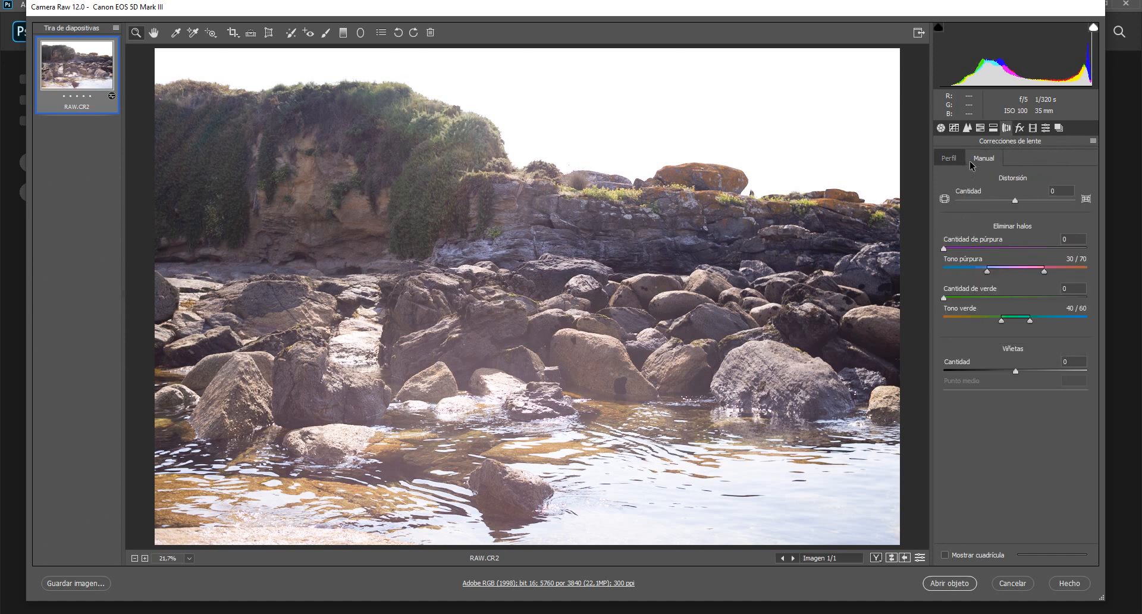
click(950, 158)
click(1020, 127)
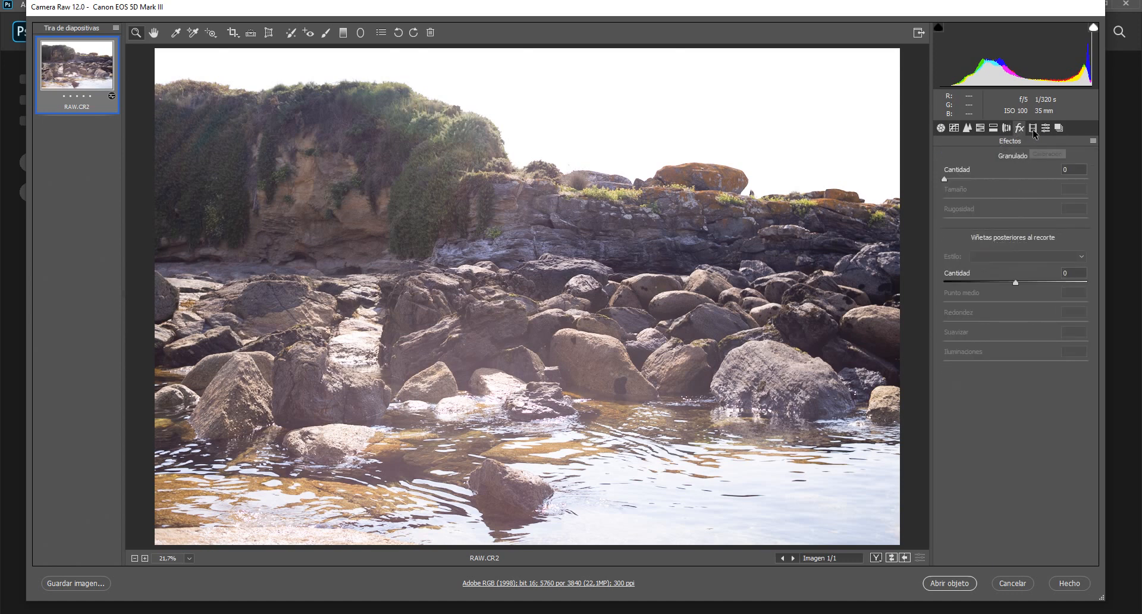
click(1032, 127)
click(1046, 127)
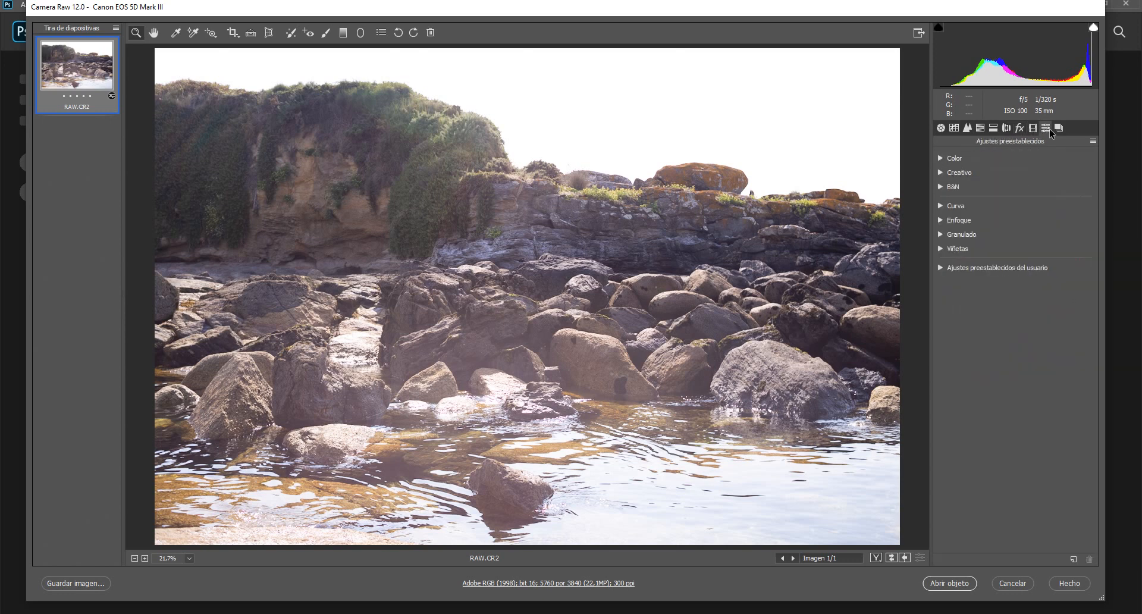
Step: Enable the lens profile corrections, compare the photo with and without them, and check the available lens models
click(1058, 128)
click(1006, 128)
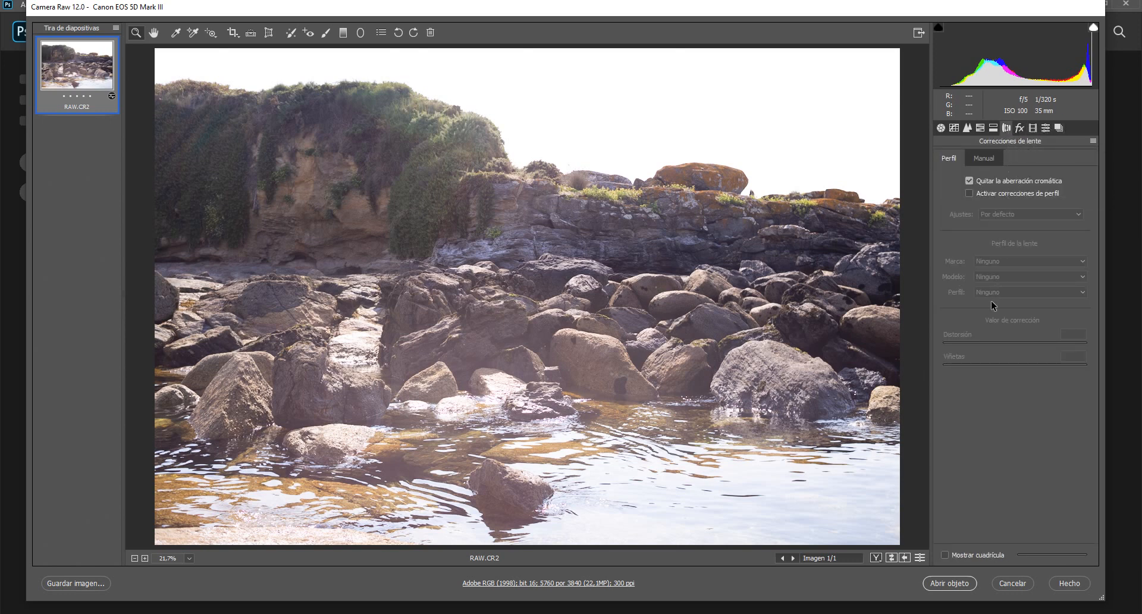
click(968, 193)
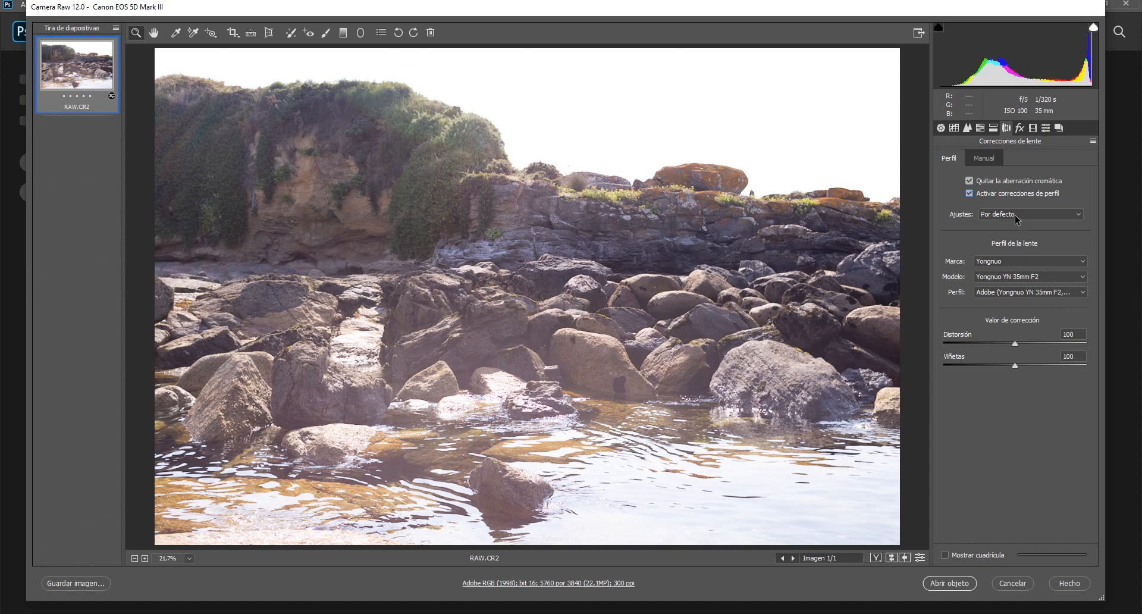
click(969, 193)
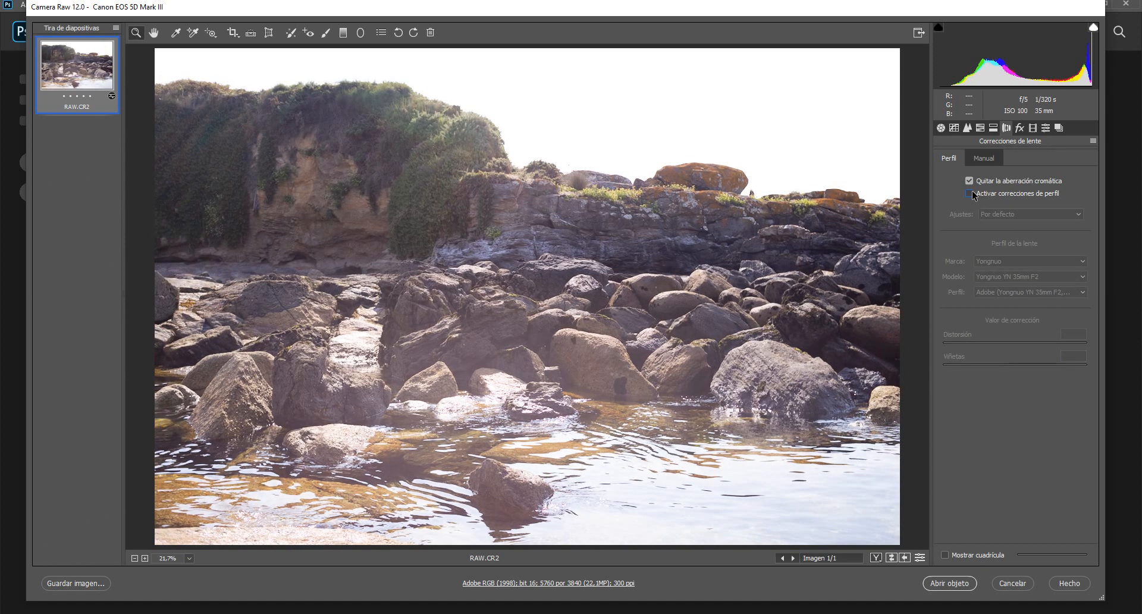
click(969, 193)
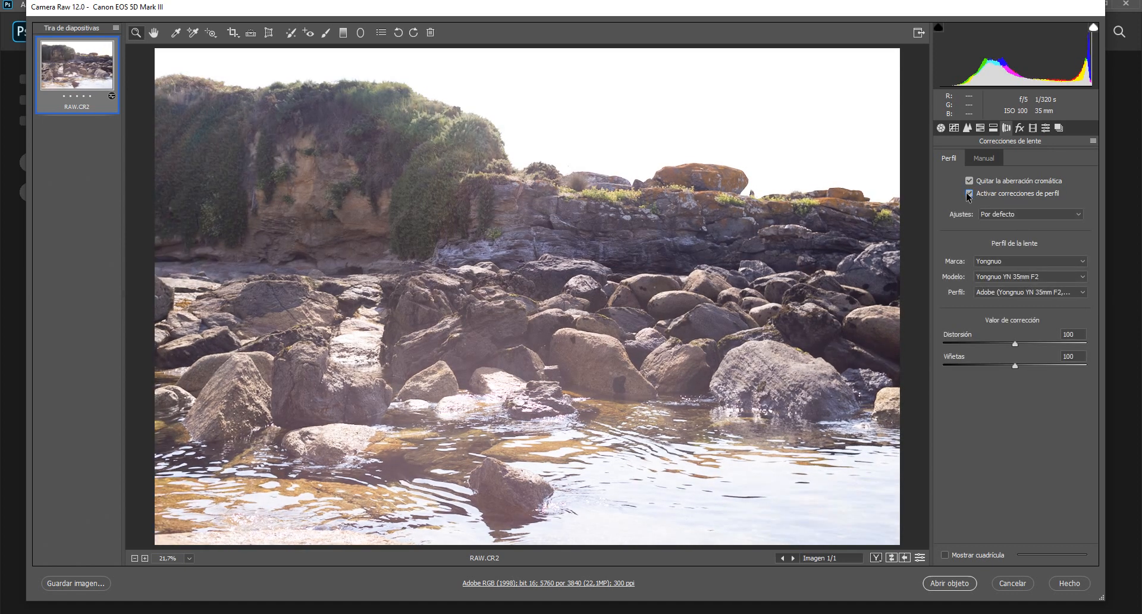
click(967, 194)
click(969, 194)
click(968, 193)
click(968, 195)
click(1068, 278)
click(1068, 279)
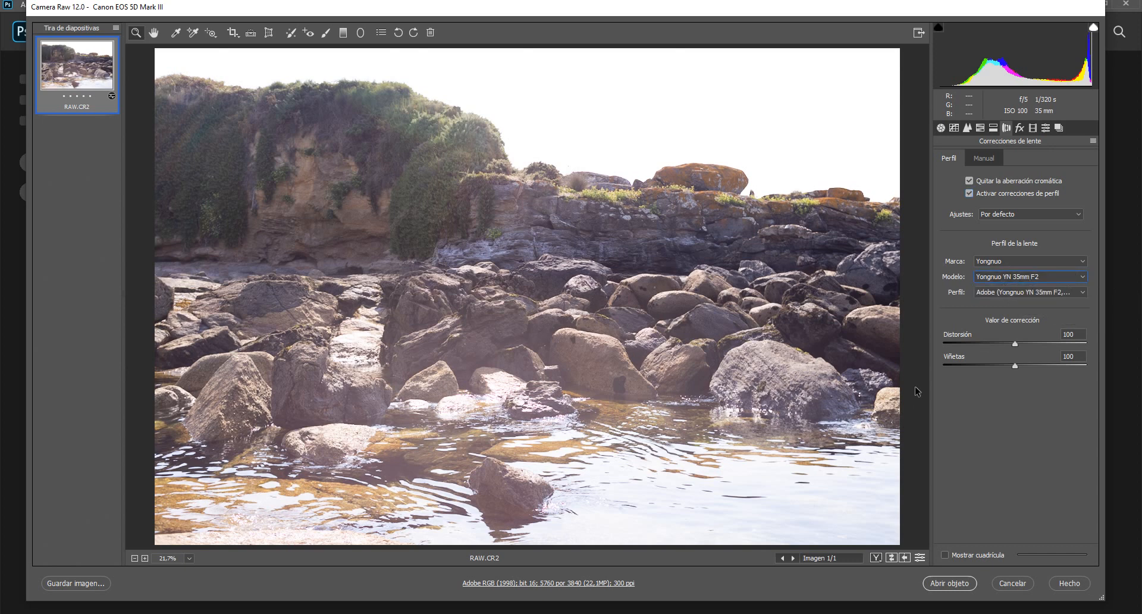
Step: Try extreme distortion correction amounts for the lens profile, down to 0, and undo the last distortion change
drag(1014, 348, 1116, 348)
drag(953, 340, 931, 345)
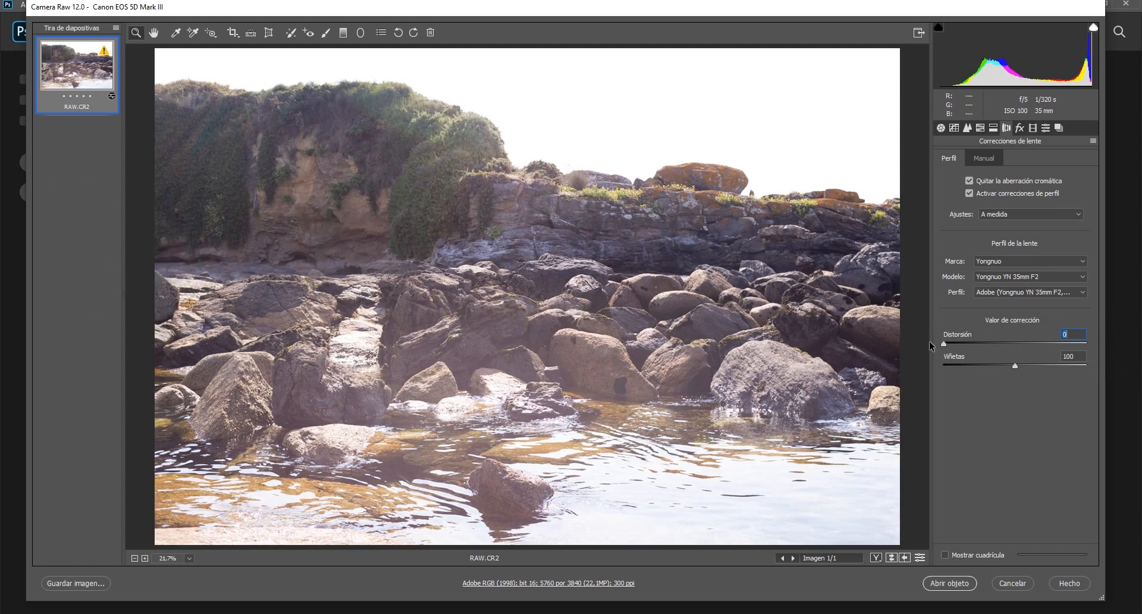
key(ctrl+z)
Step: Try lens vignetting correction amounts of 200, 91, 0, 110 and 100, and turn the profile corrections off
drag(1015, 365, 1141, 370)
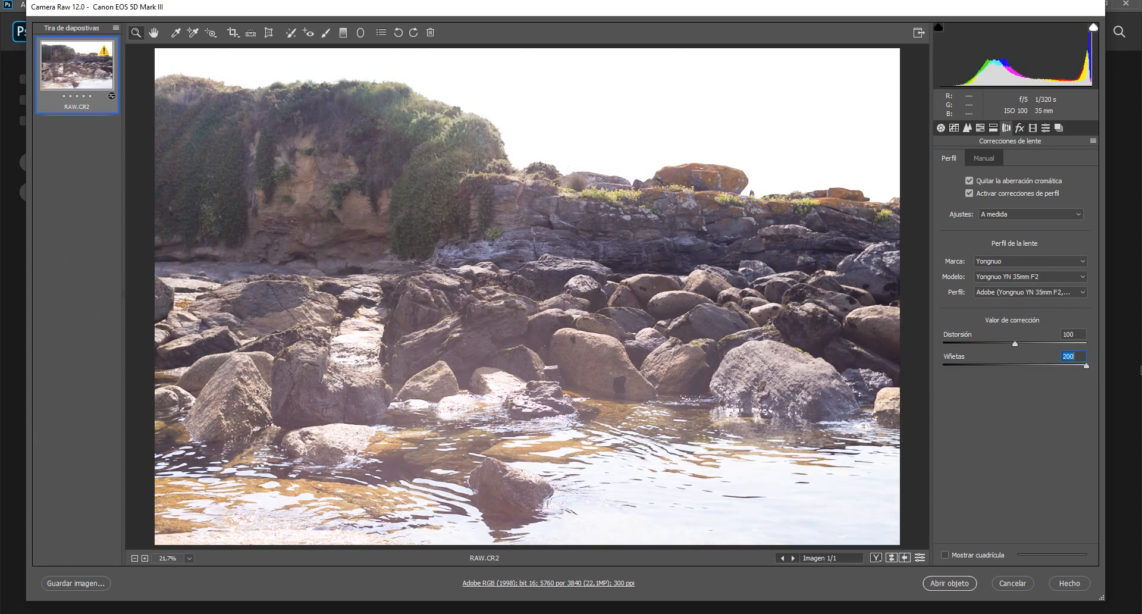
drag(969, 360, 1005, 362)
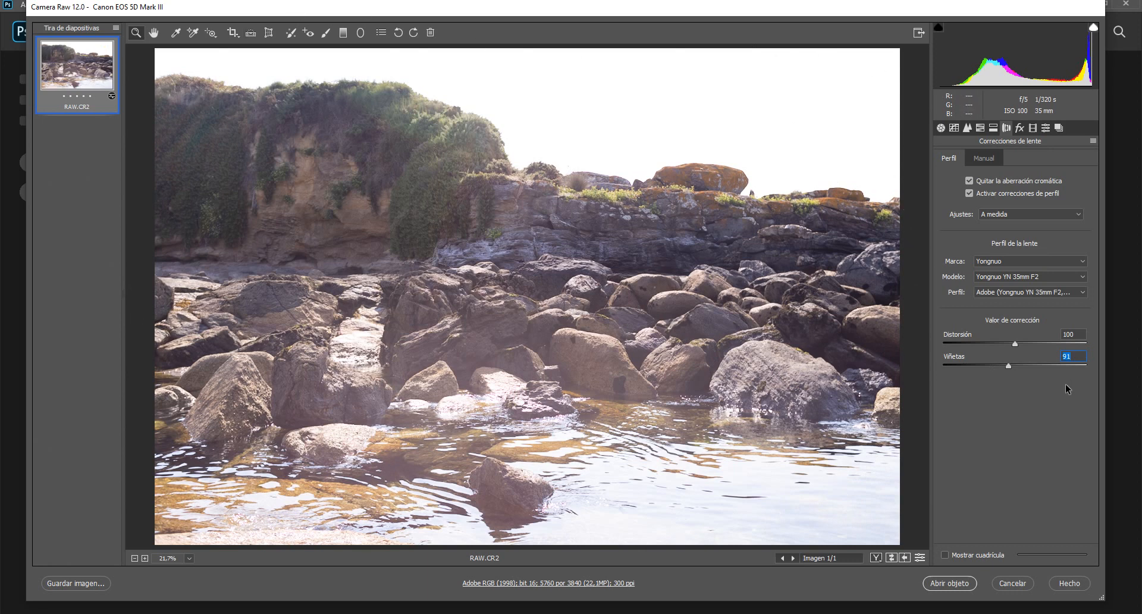
text(0)
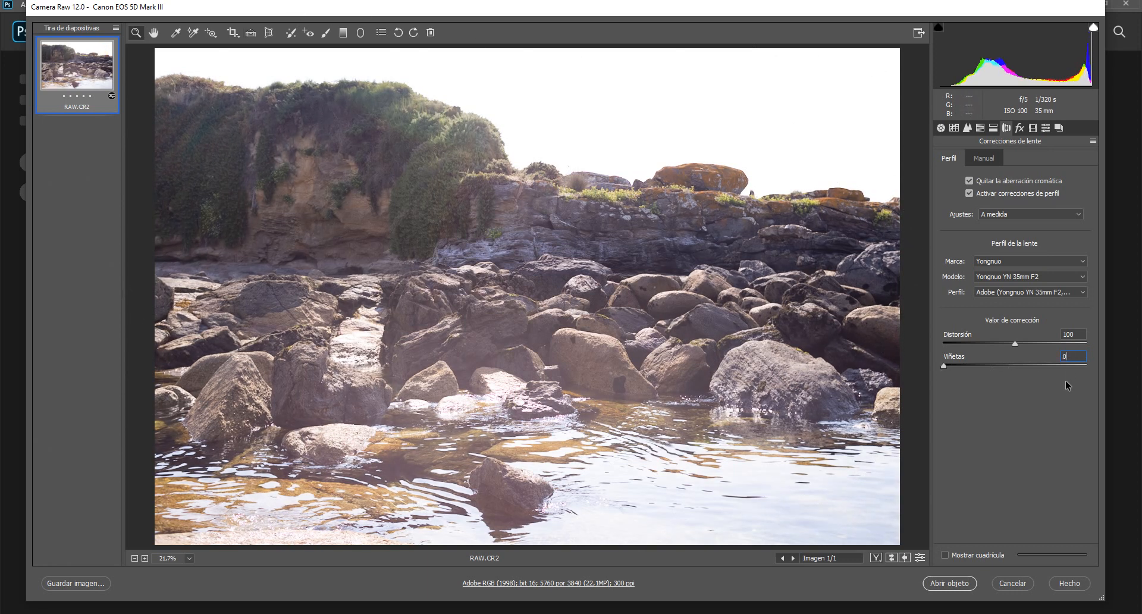
text(11)
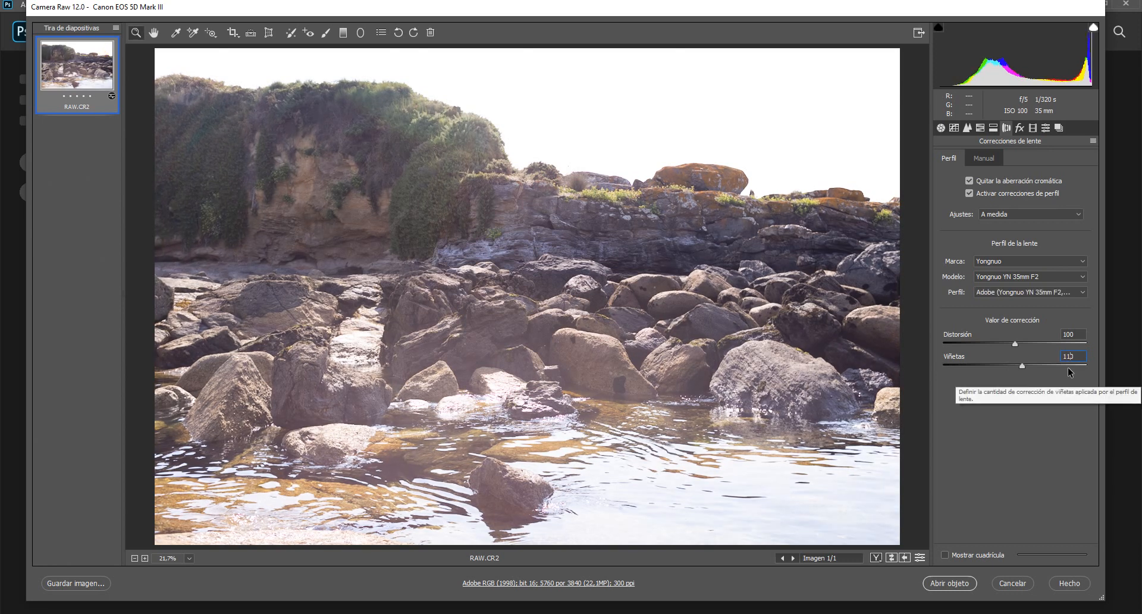
key(BackSpace)
text(0)
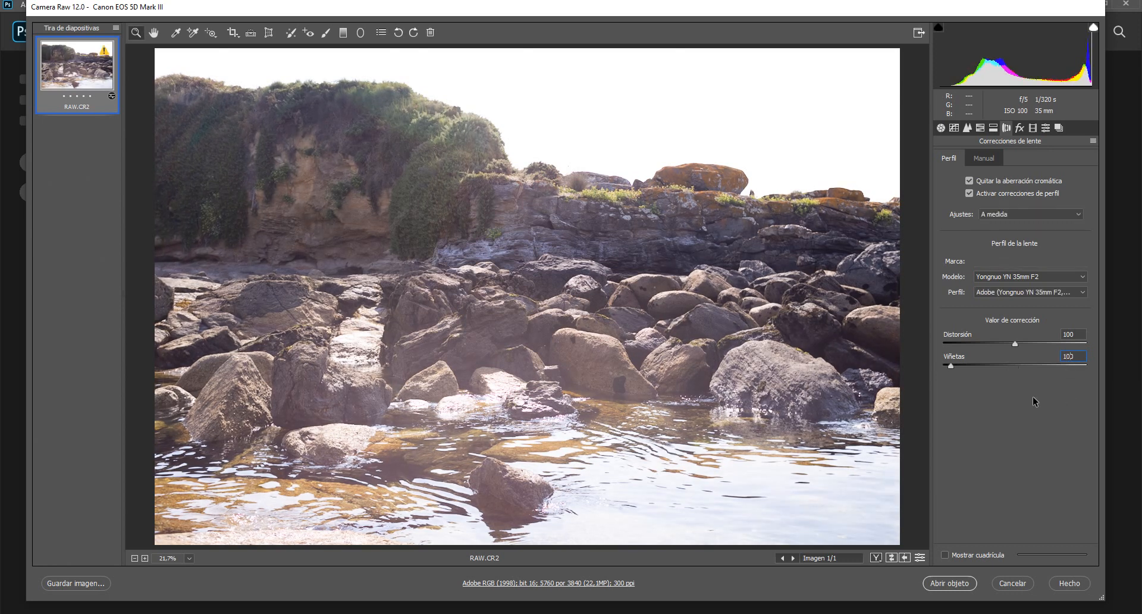
click(969, 193)
Step: Examine the grain and vignette effects, camera calibration, presets, snapshots and lens correction settings
click(1020, 127)
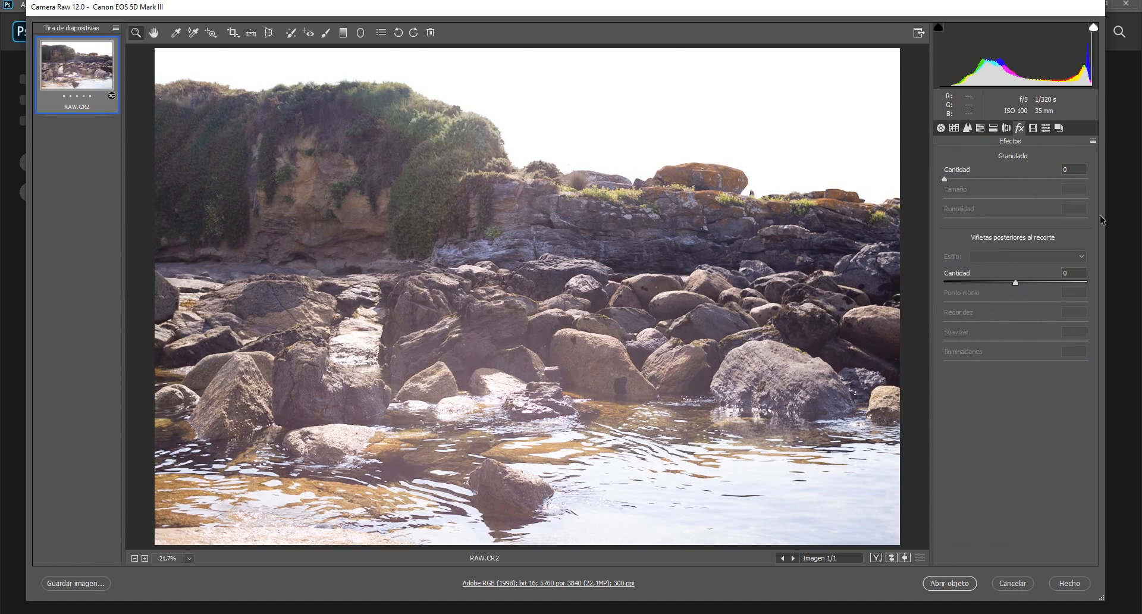
click(1032, 128)
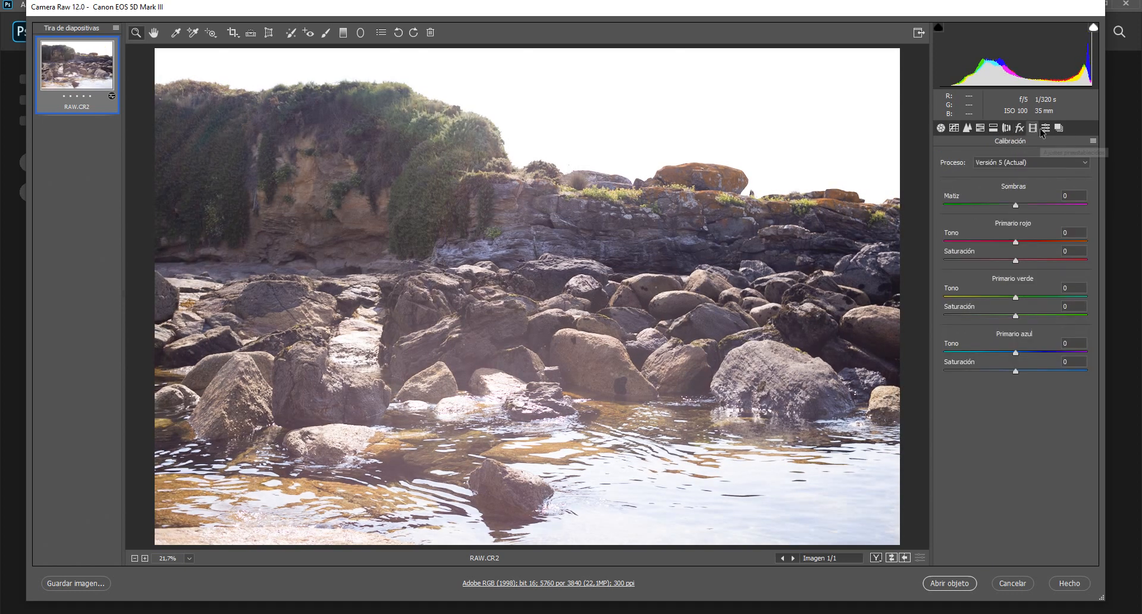
click(1020, 131)
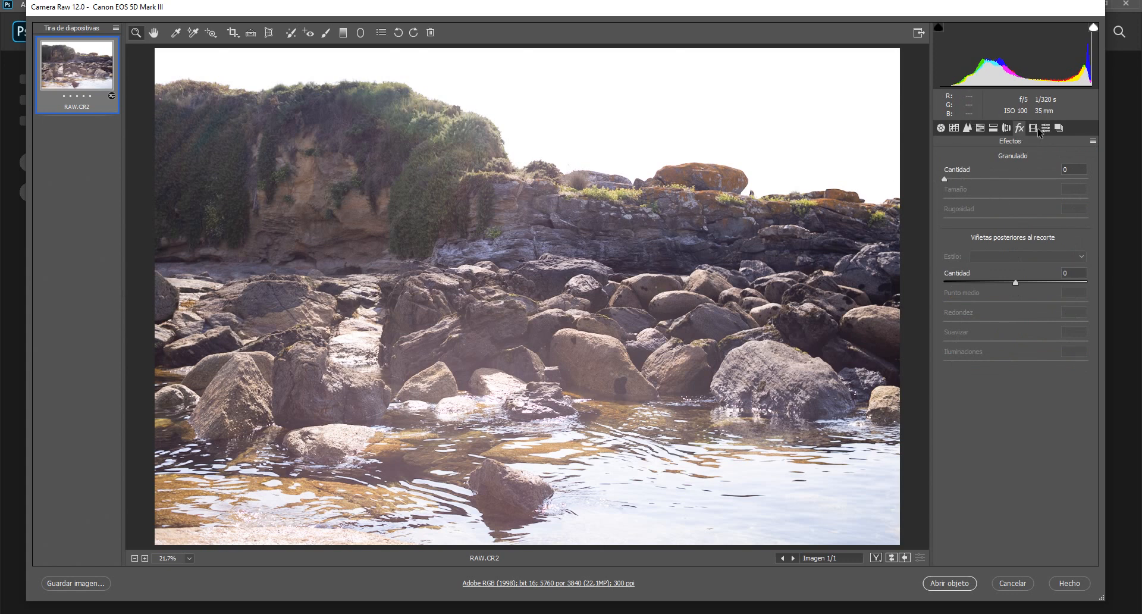
click(1033, 129)
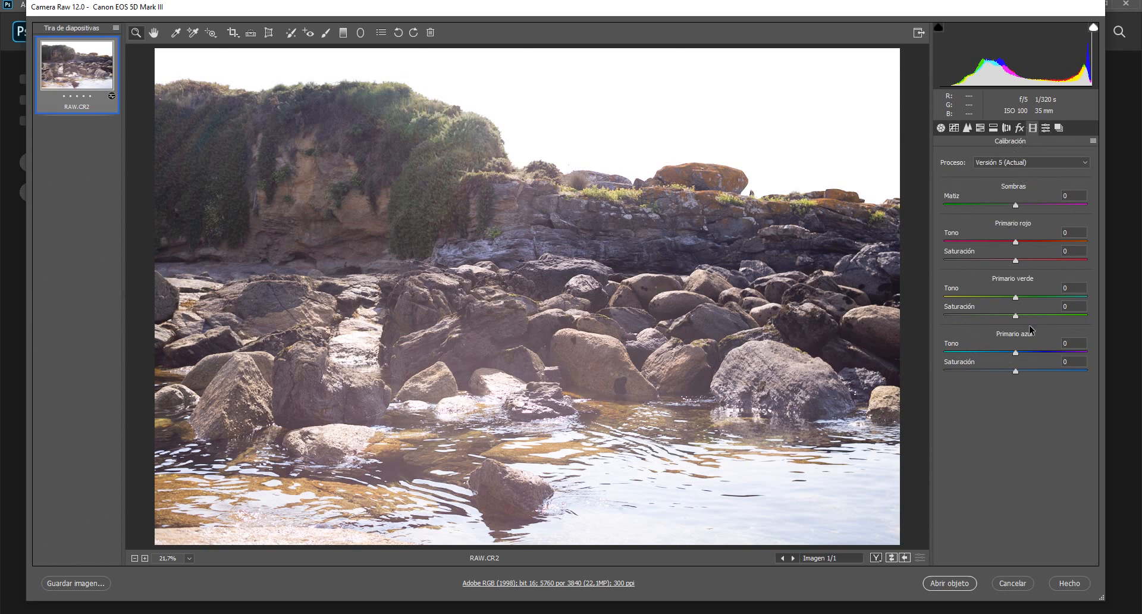
click(1045, 127)
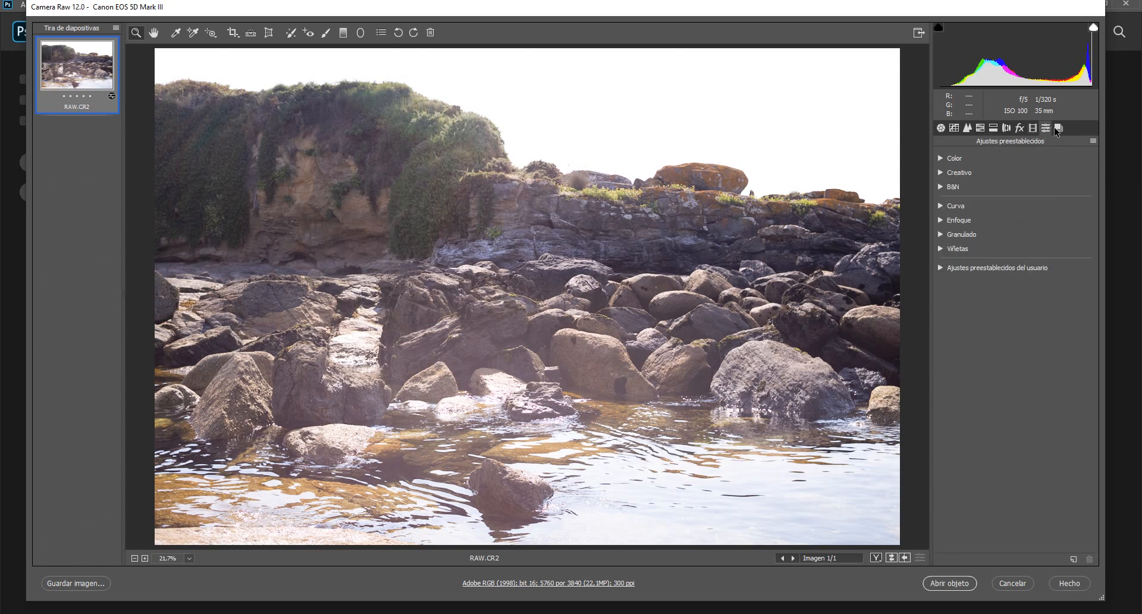
click(1058, 127)
click(1016, 127)
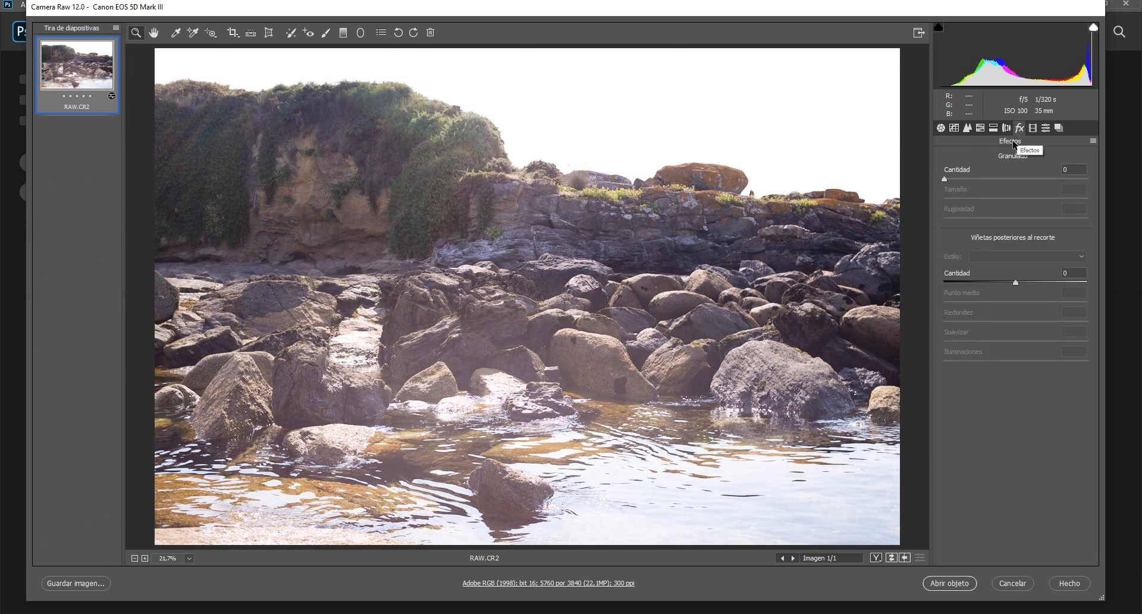
click(1005, 128)
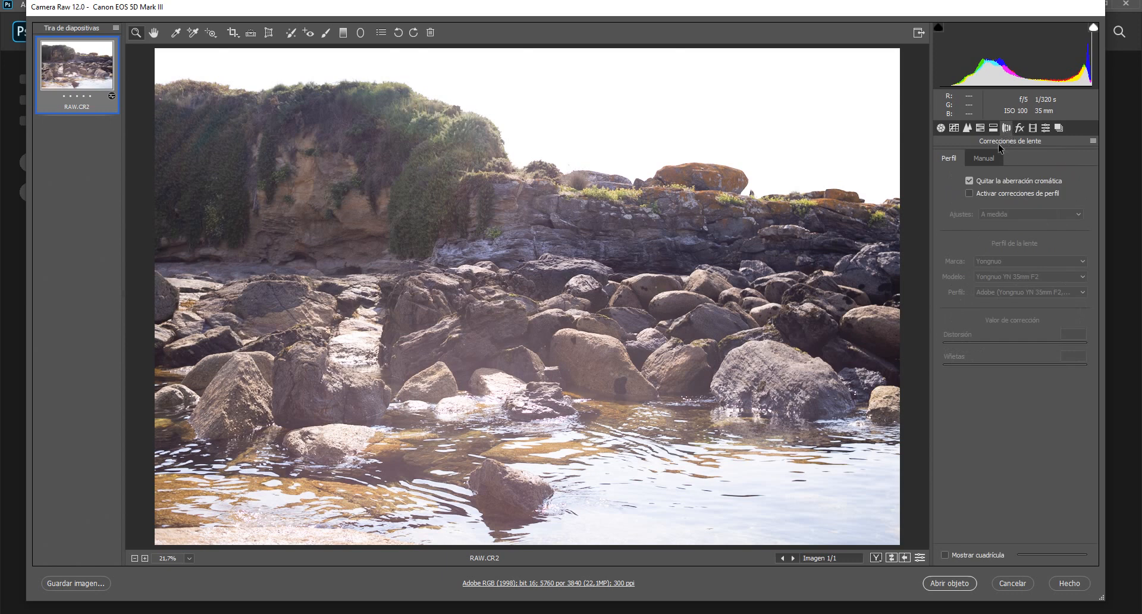
Step: Examine the detail, HSL, split toning and tone curve settings, and return to the basic adjustments
click(940, 126)
click(968, 127)
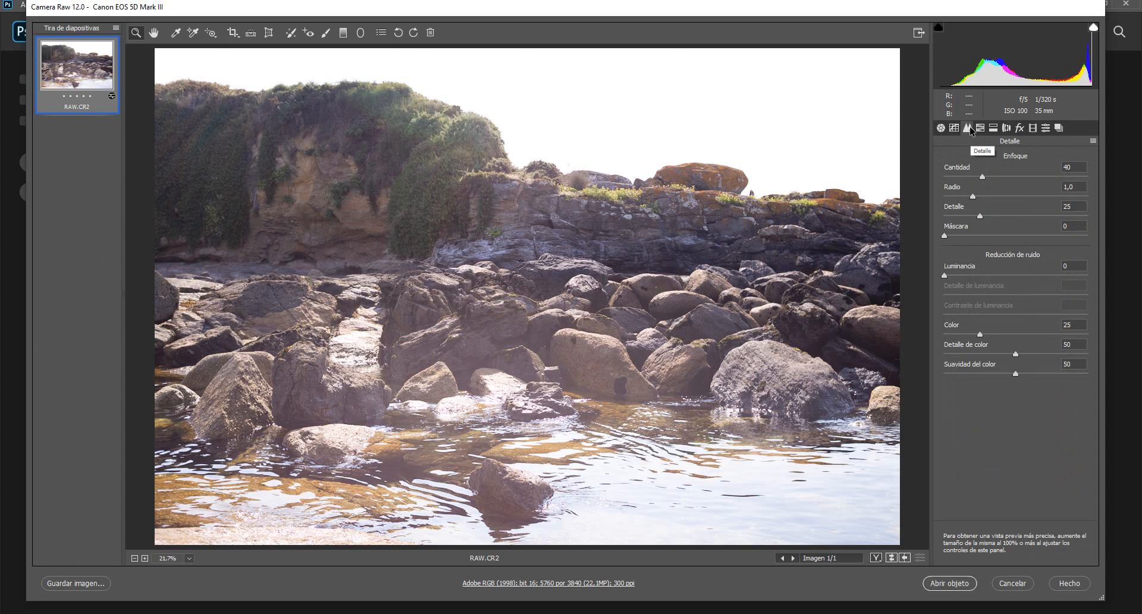
click(979, 129)
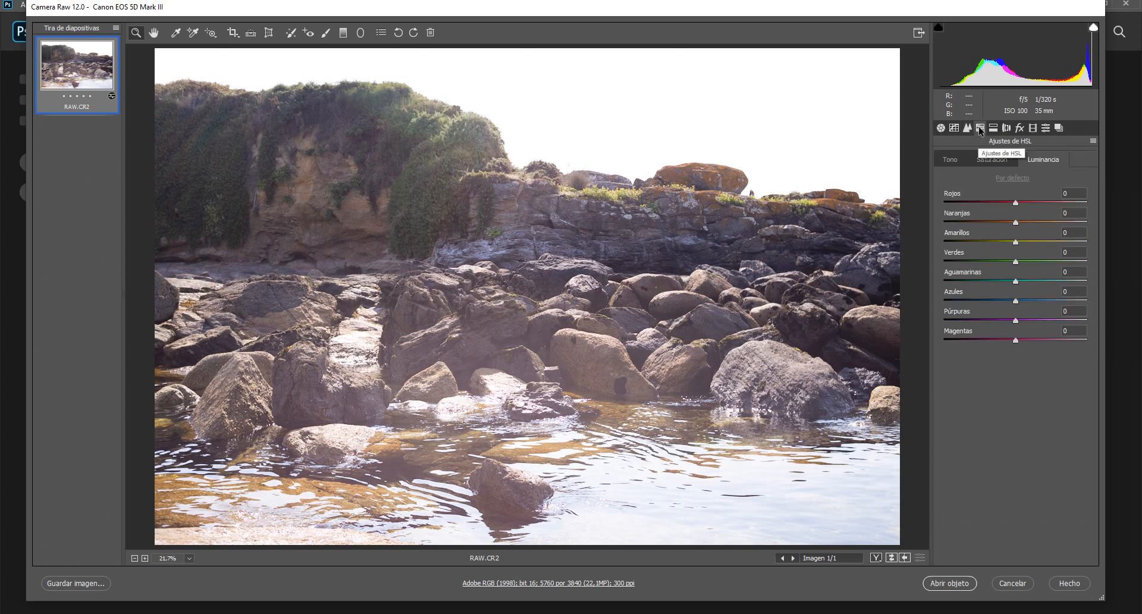
click(1006, 127)
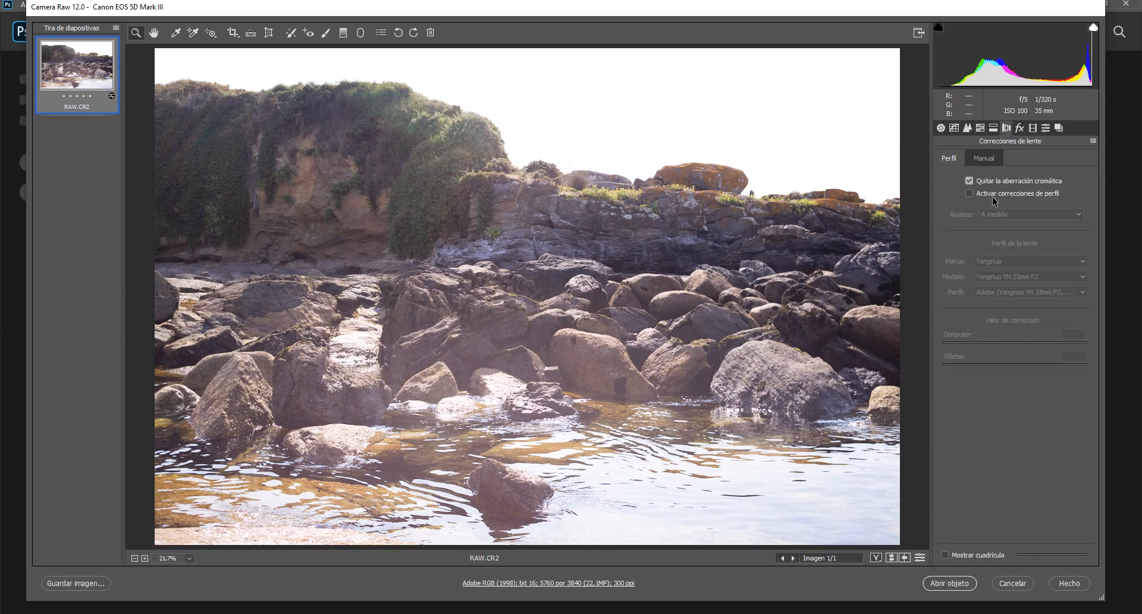
click(992, 128)
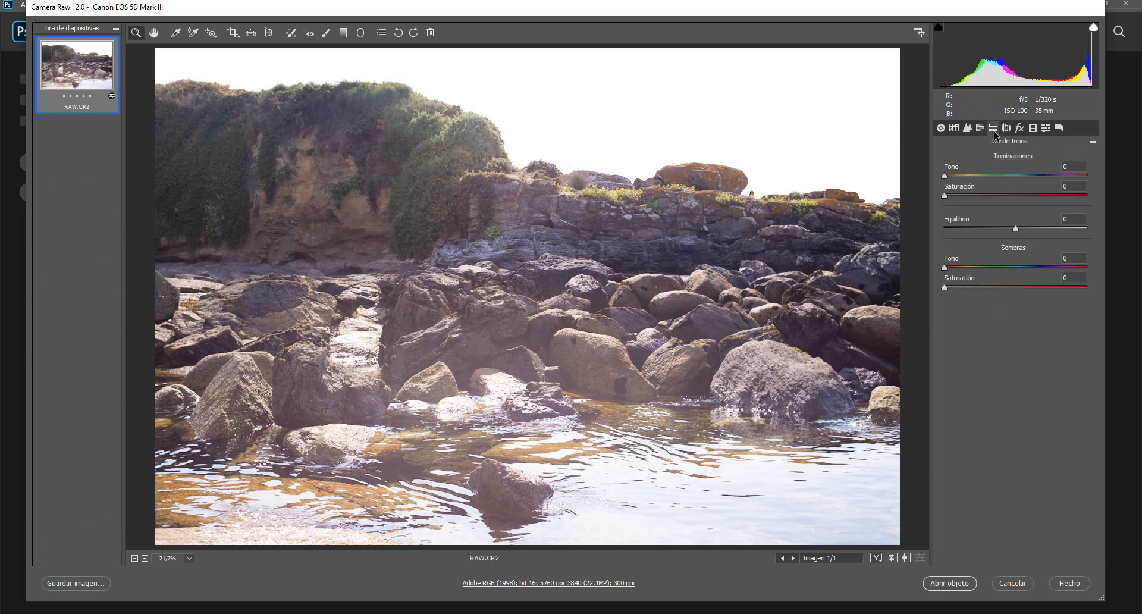
click(951, 129)
click(938, 130)
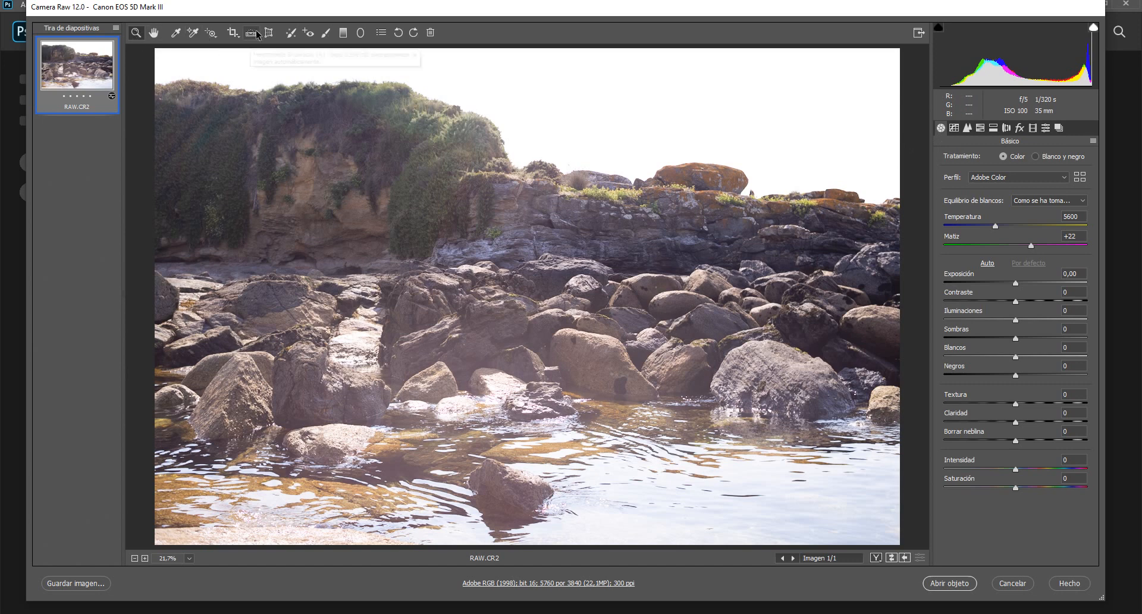
Step: Zoom in on the cliff at 50%, pan across the rocks, and fit the whole photo in view again
click(153, 33)
key(z)
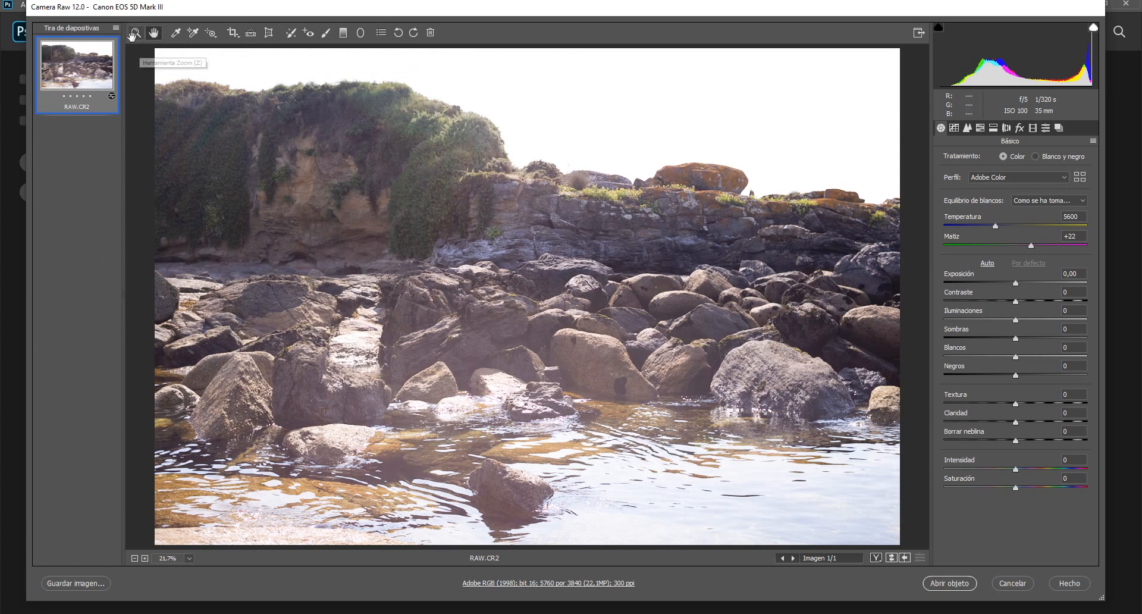
click(183, 80)
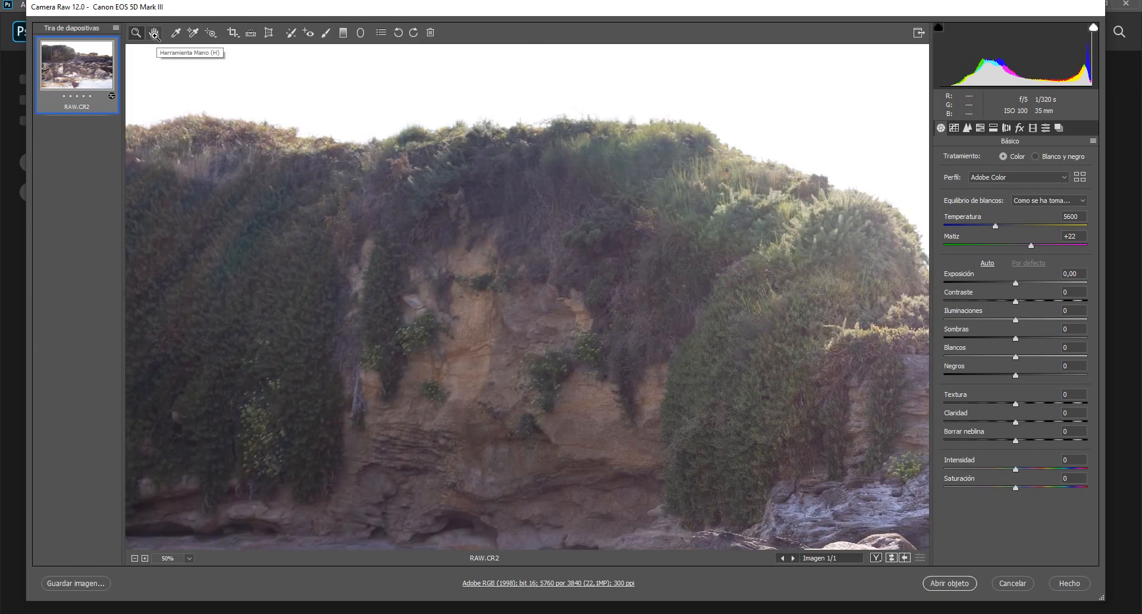
click(154, 33)
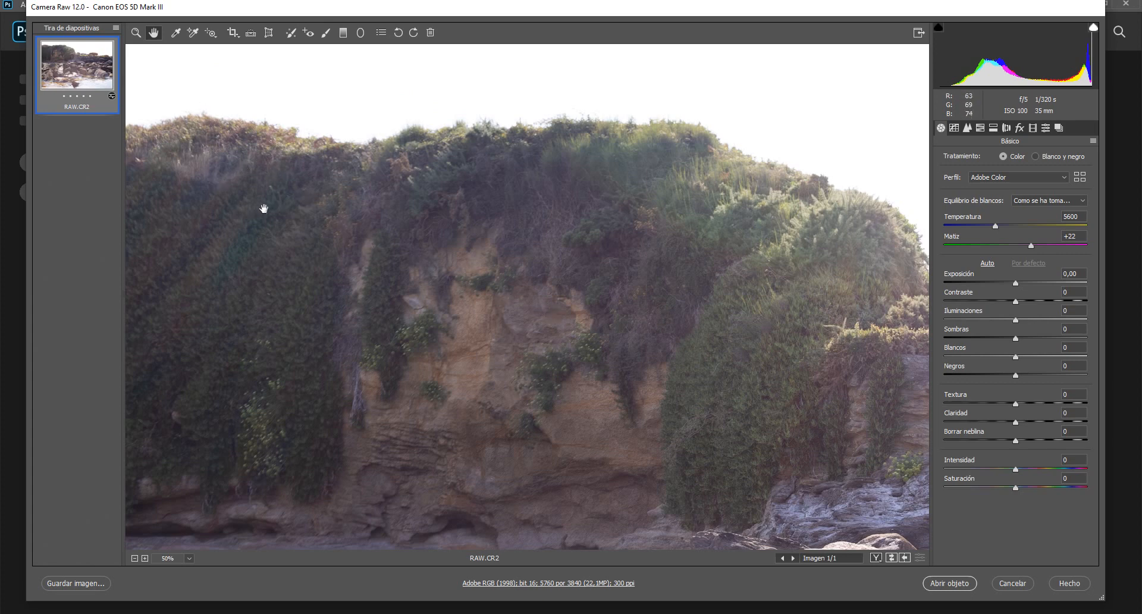
drag(483, 264, 377, 188)
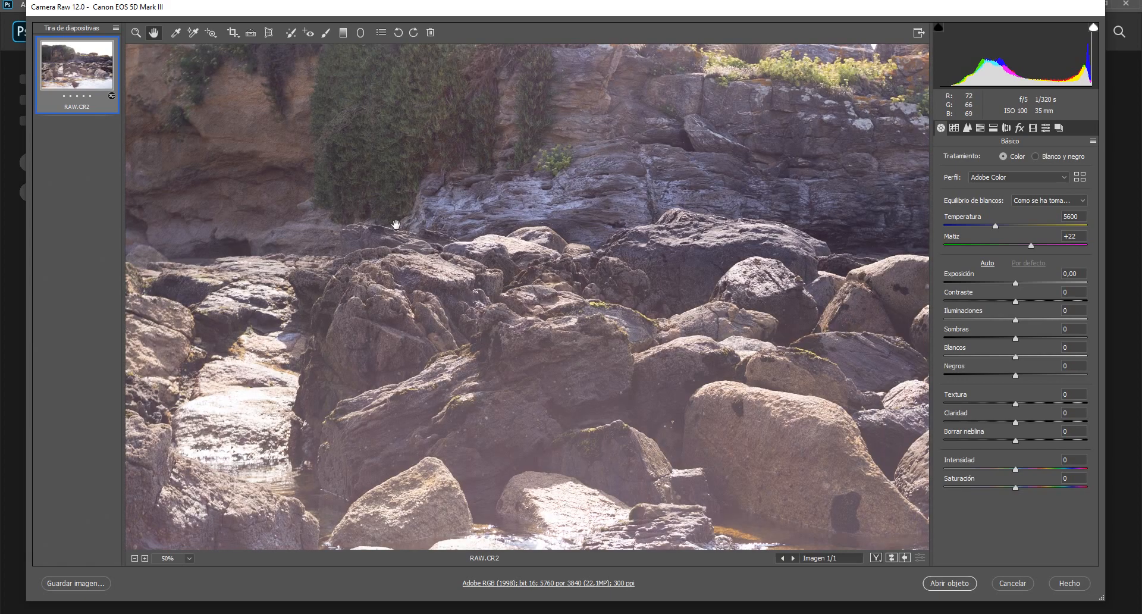
click(136, 33)
drag(650, 123, 473, 290)
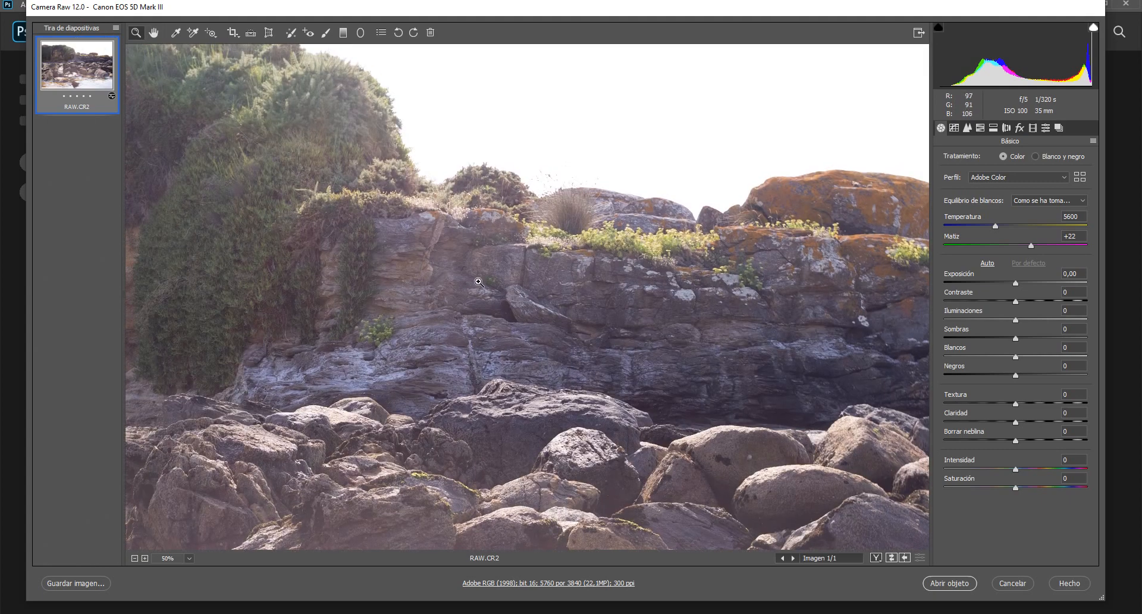
click(190, 558)
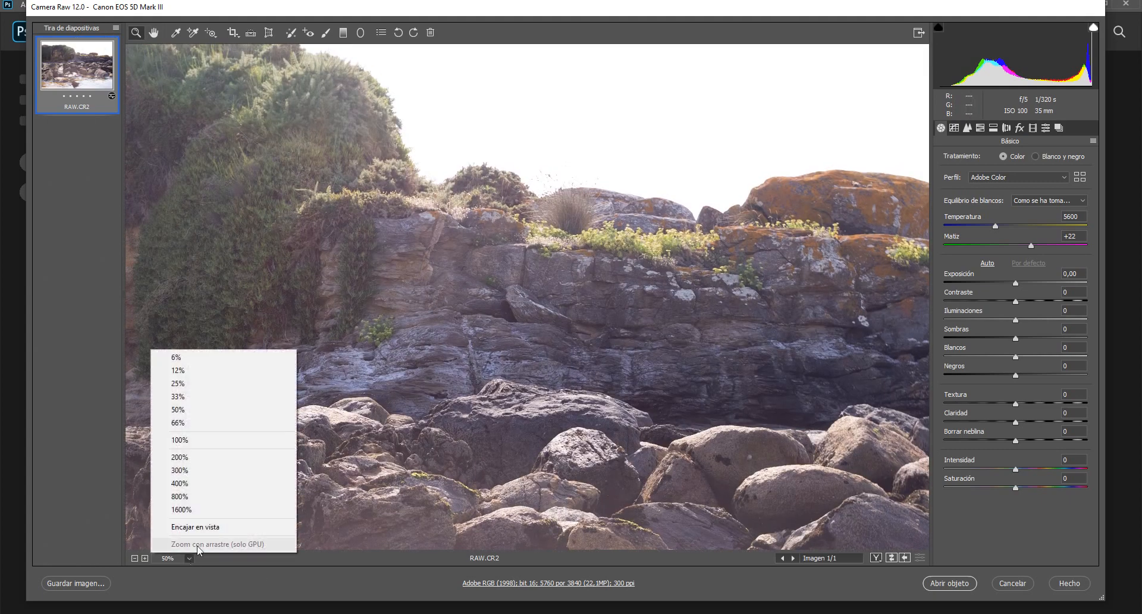
click(195, 527)
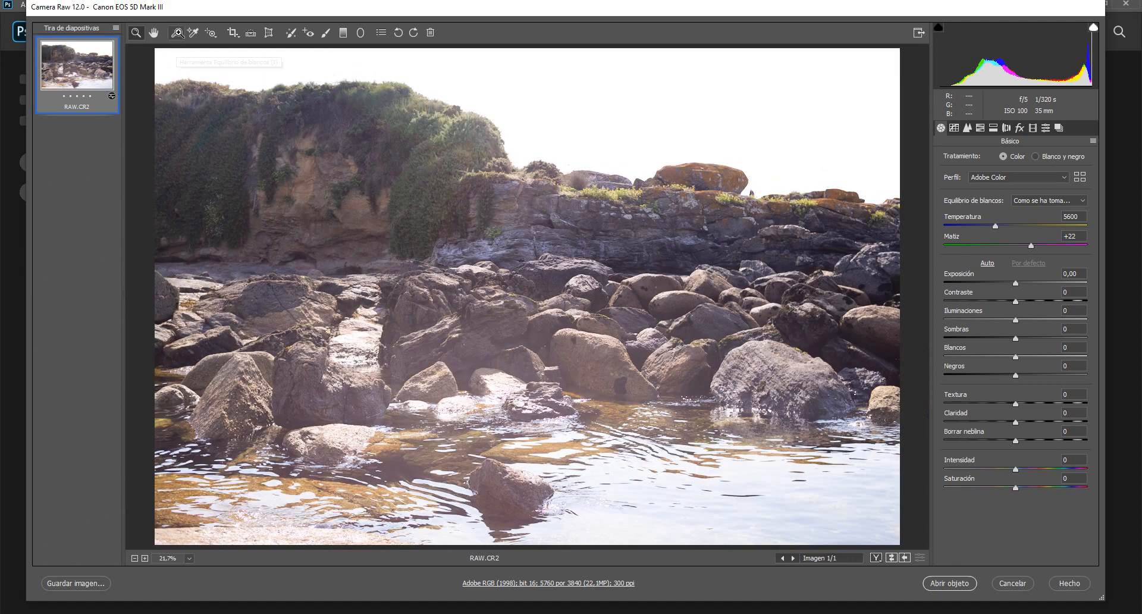
Step: Set the white balance by sampling several spots on the vegetation, rocks and water, ending at temperature 6250 and tint -6
click(179, 35)
click(445, 145)
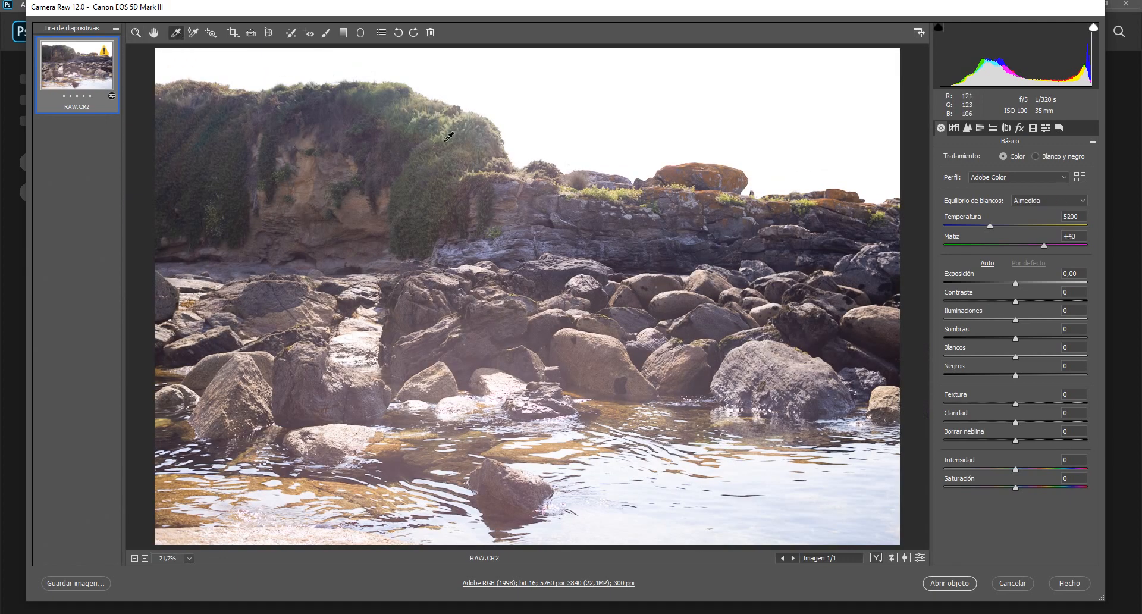
click(548, 230)
click(670, 281)
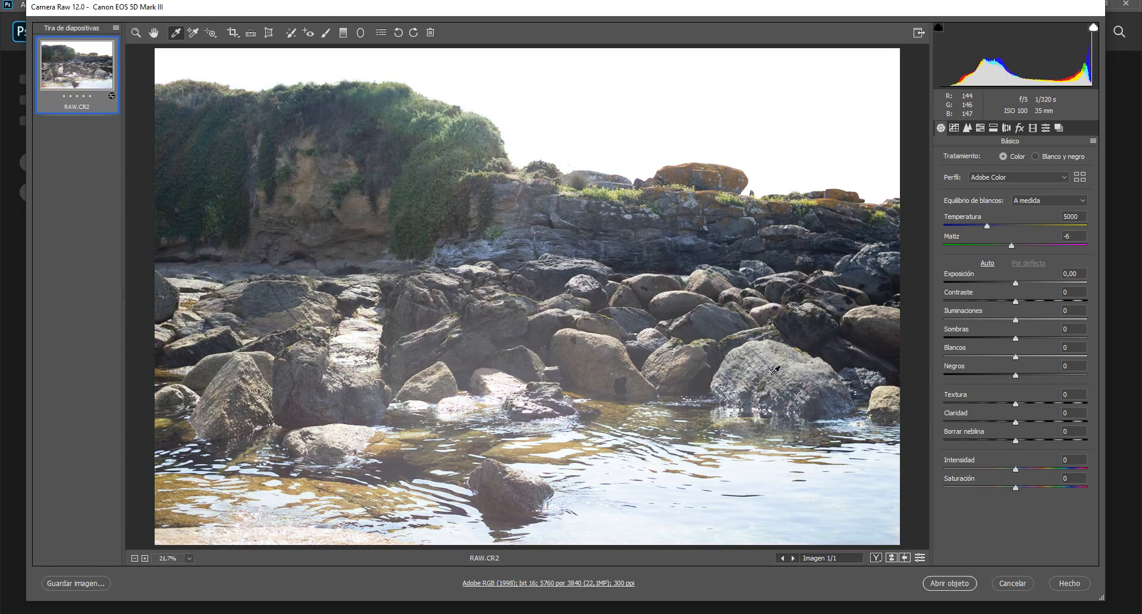
click(681, 300)
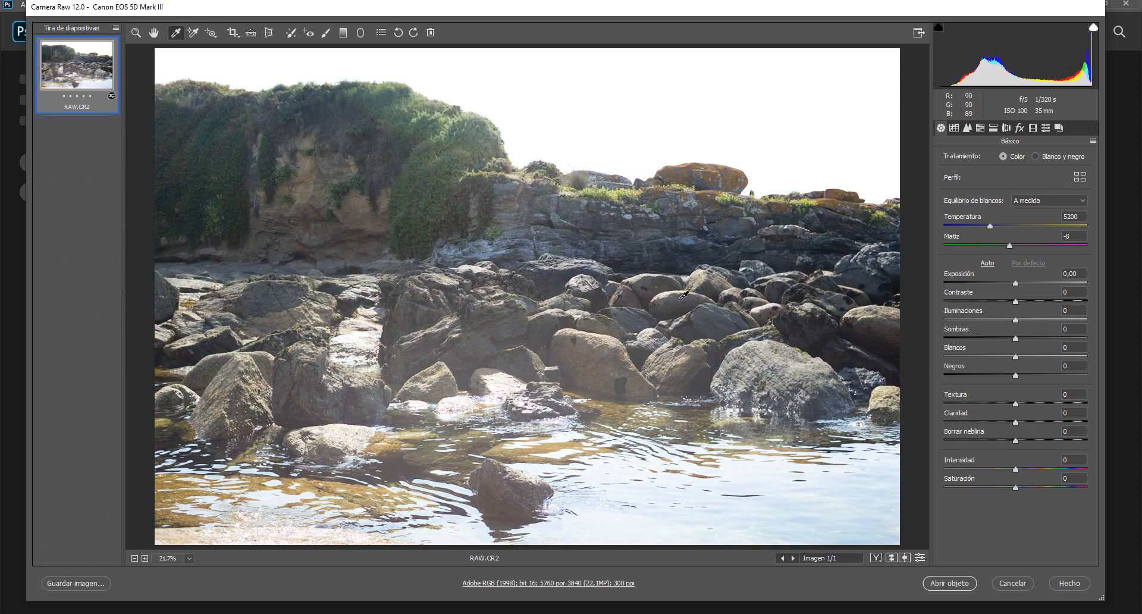
click(538, 427)
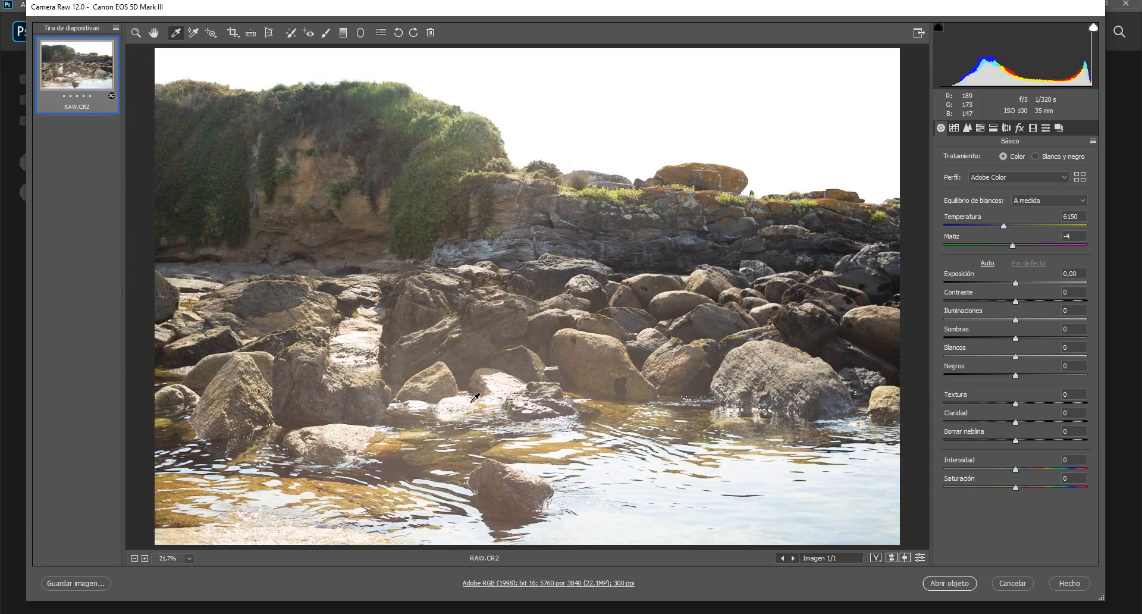
click(328, 442)
click(872, 314)
Step: Try a crop around the central cliff and rocks, and cancel it
click(231, 34)
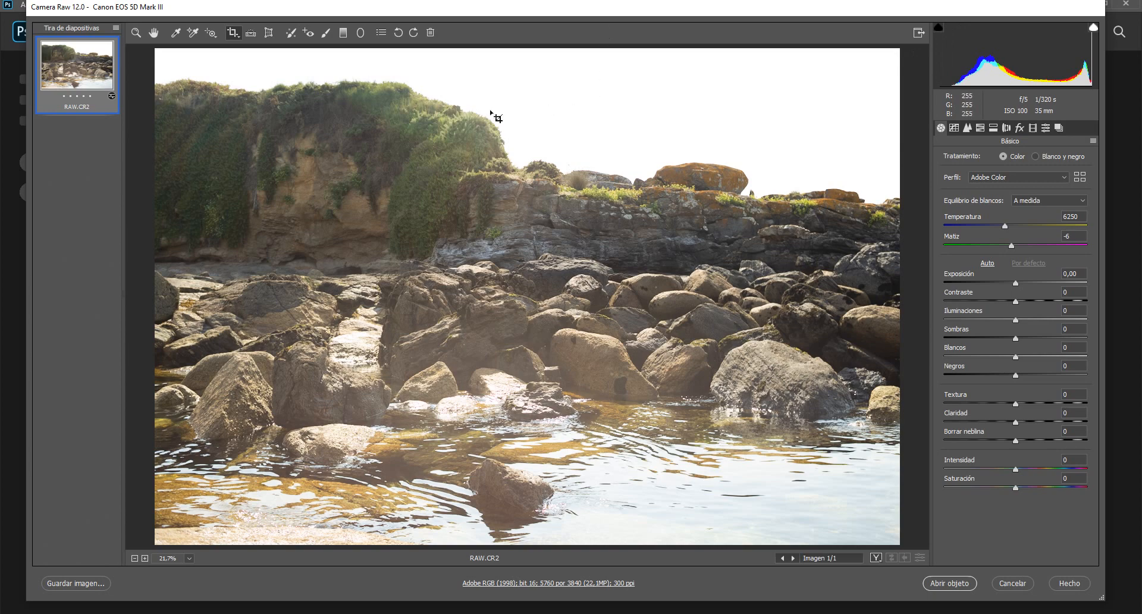
drag(491, 256, 589, 337)
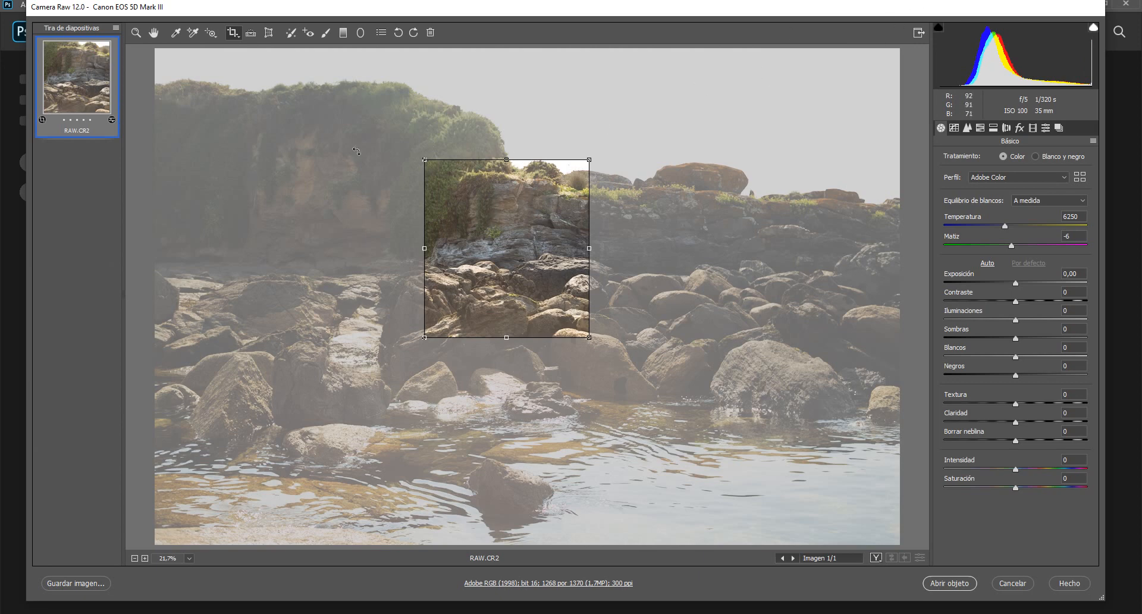
key(Escape)
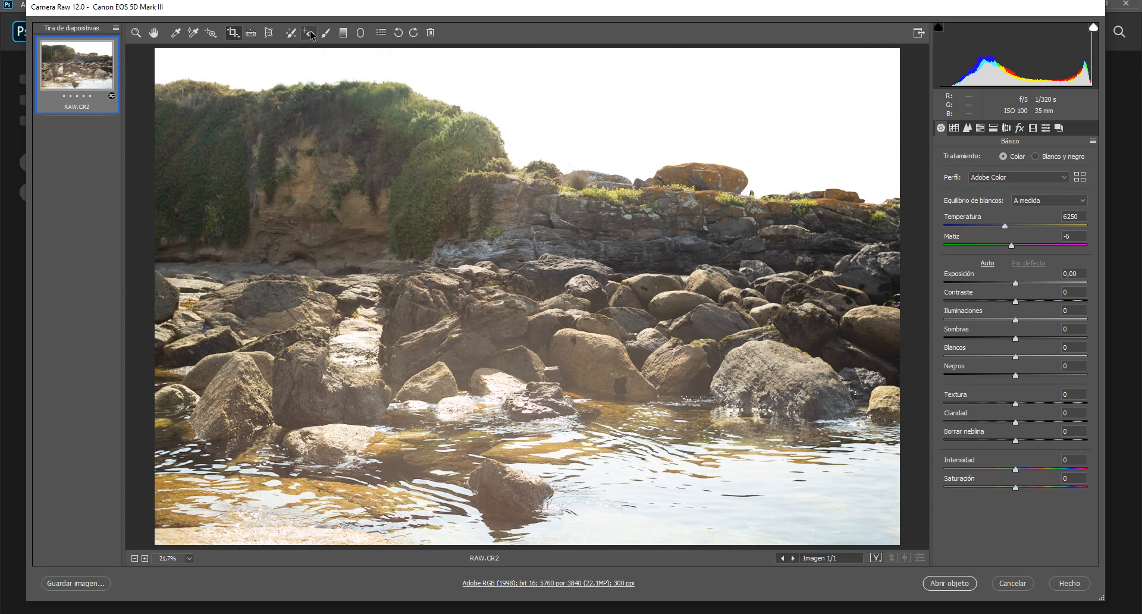
Step: Look at the red eye removal and adjustment brush settings, and rotate the photo counterclockwise and back again
click(310, 34)
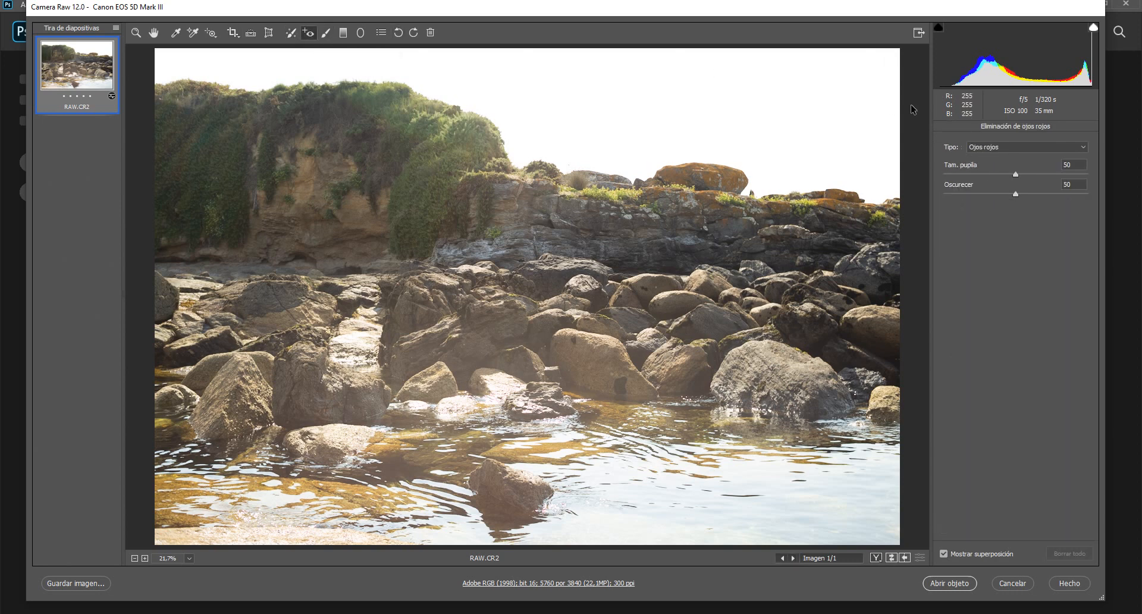
click(325, 34)
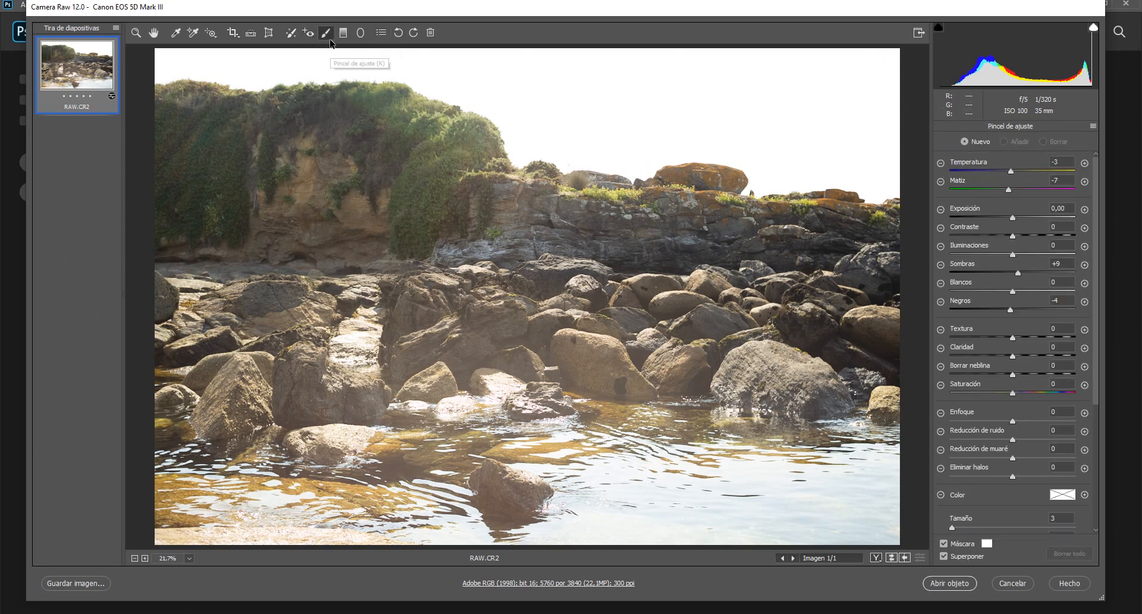
click(398, 33)
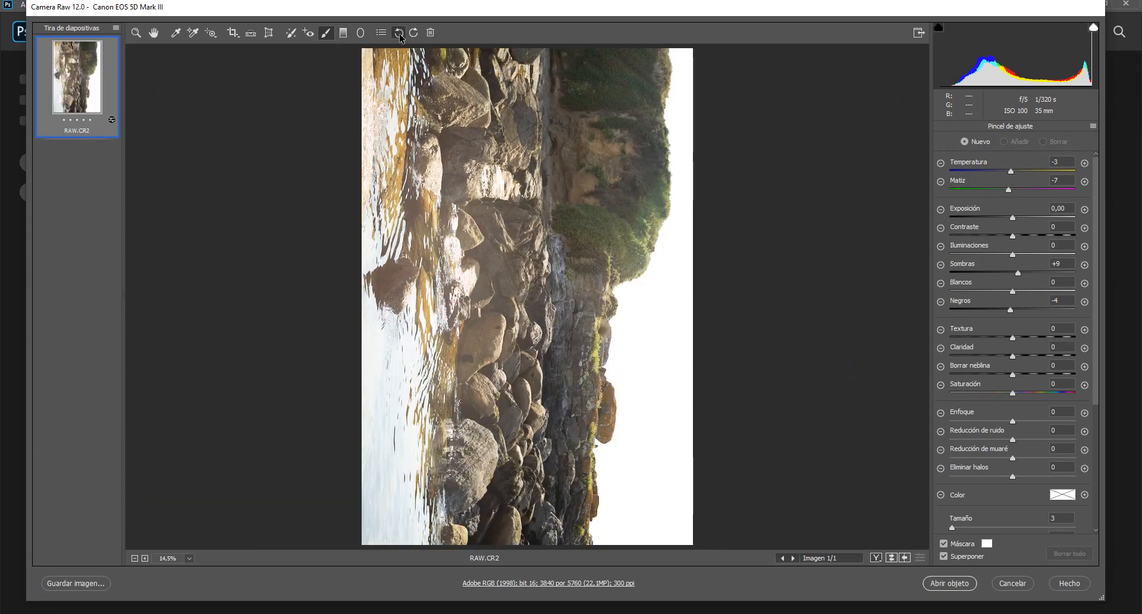
click(413, 33)
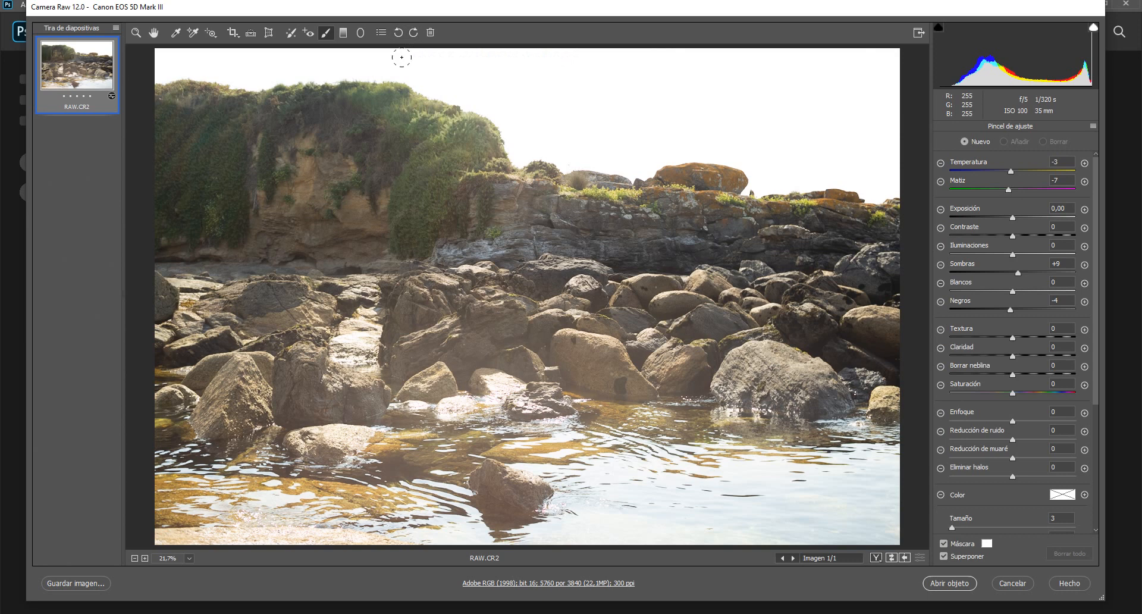
Step: Reset the adjustment brush's temperature, tint, shadows and blacks to 0 and set its exposure to -4,00
click(343, 32)
click(324, 33)
click(1064, 303)
text(00)
click(1009, 218)
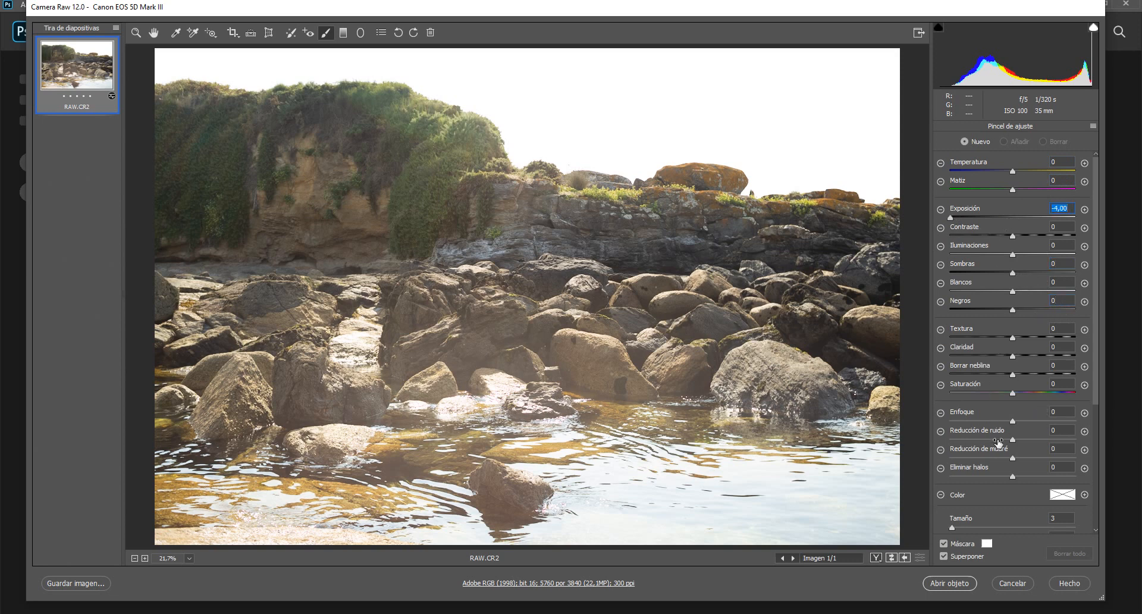
Step: Paint the brush adjustment across the dark cliff face above the boulders and hide the mask overlay
drag(613, 236, 708, 244)
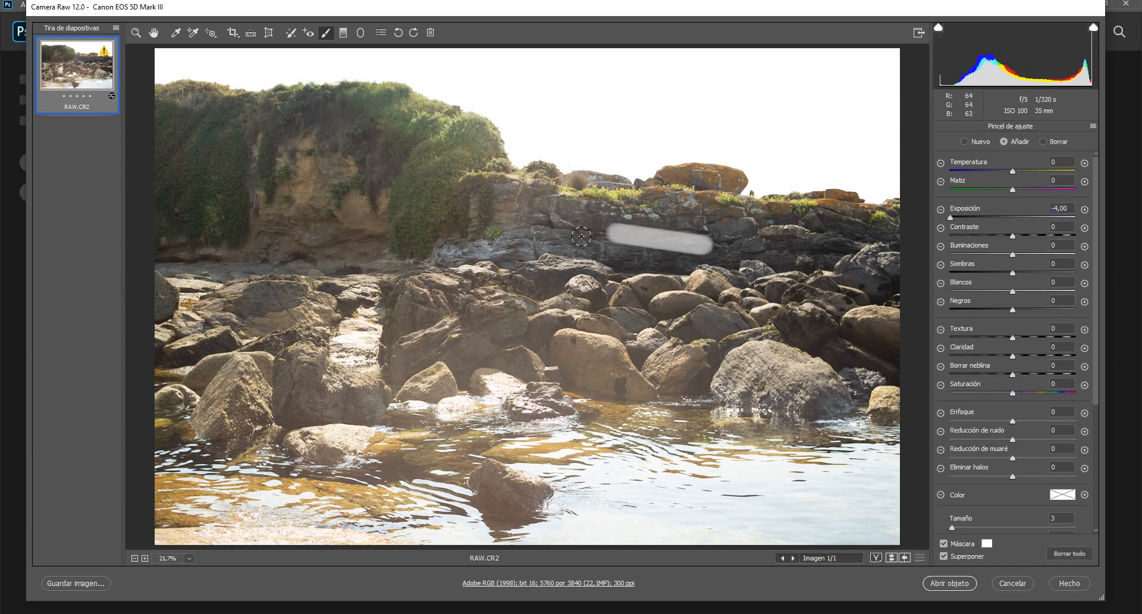
mouse_move(581, 236)
mouse_down()
mouse_move(664, 258)
mouse_move(735, 259)
mouse_up()
scroll(952, 536, down, 2)
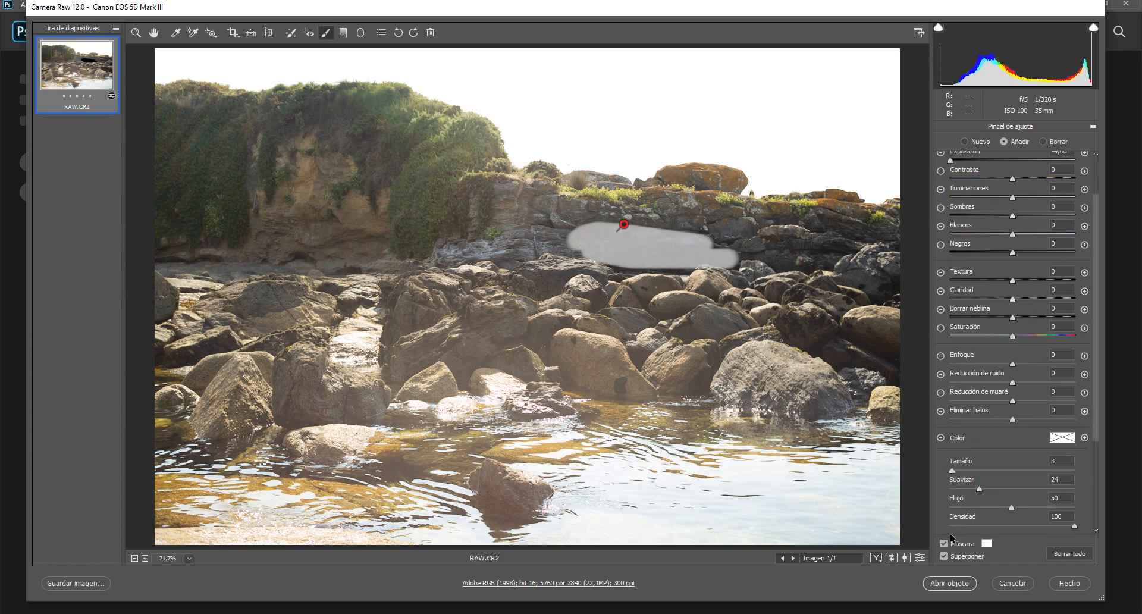
click(943, 542)
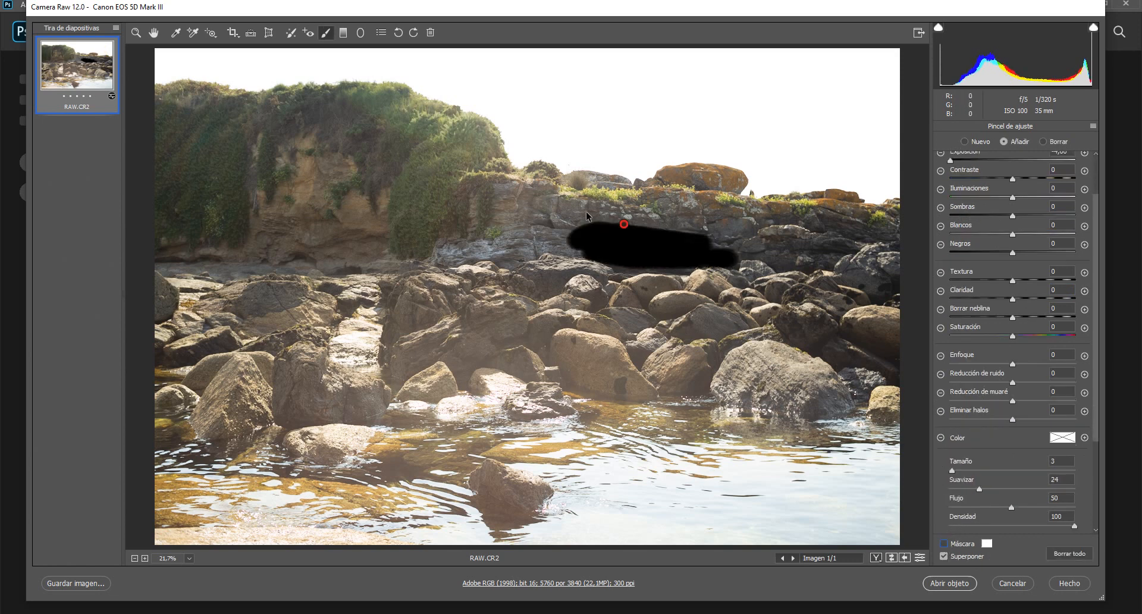
Step: Extend the painted adjustment from the cliff face up over the vegetation and into the sky
drag(657, 221, 499, 155)
mouse_move(447, 185)
mouse_down()
mouse_move(415, 169)
mouse_move(526, 139)
mouse_move(539, 160)
mouse_move(405, 140)
mouse_move(516, 142)
mouse_move(376, 185)
mouse_move(535, 138)
mouse_up()
scroll(991, 203, up, 3)
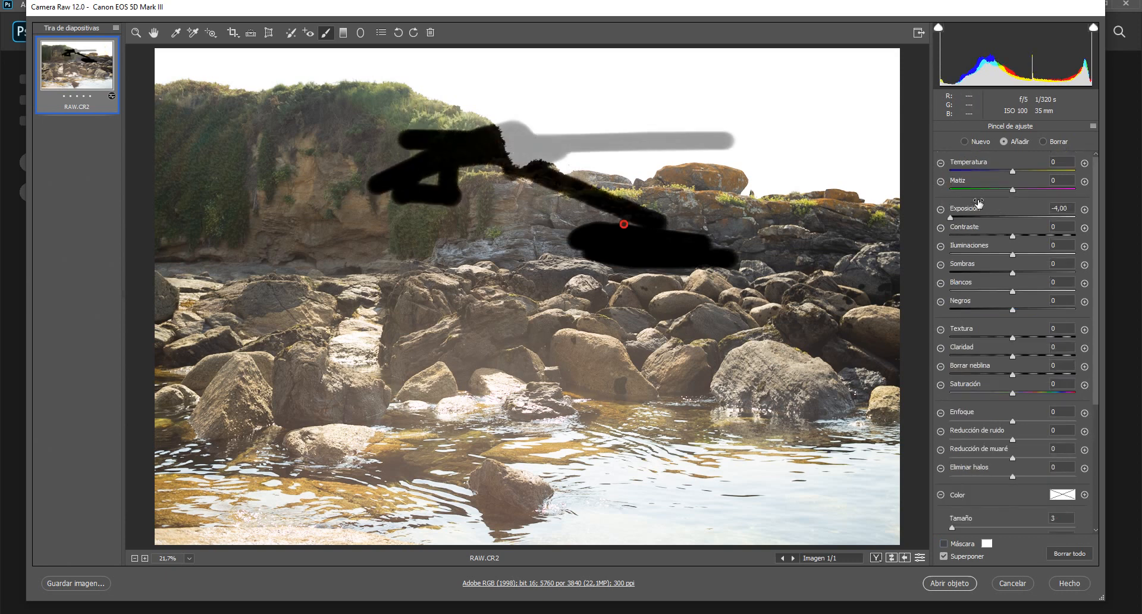
Step: Try exposure values of +2,75 and 0 on the painted areas, and clear all brush adjustments
drag(976, 218, 1058, 217)
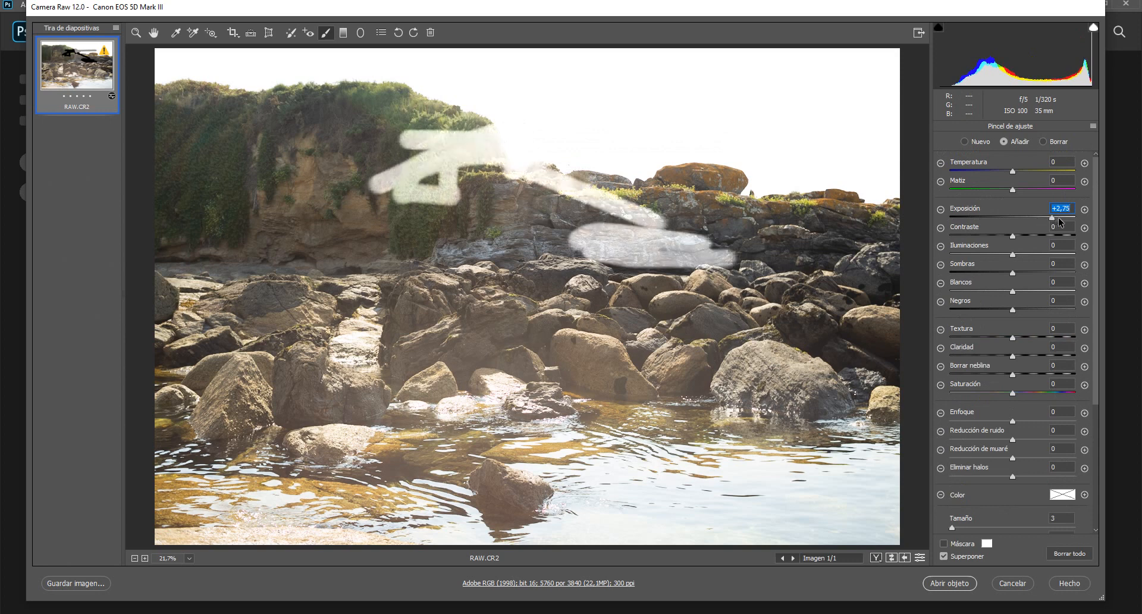
text(0)
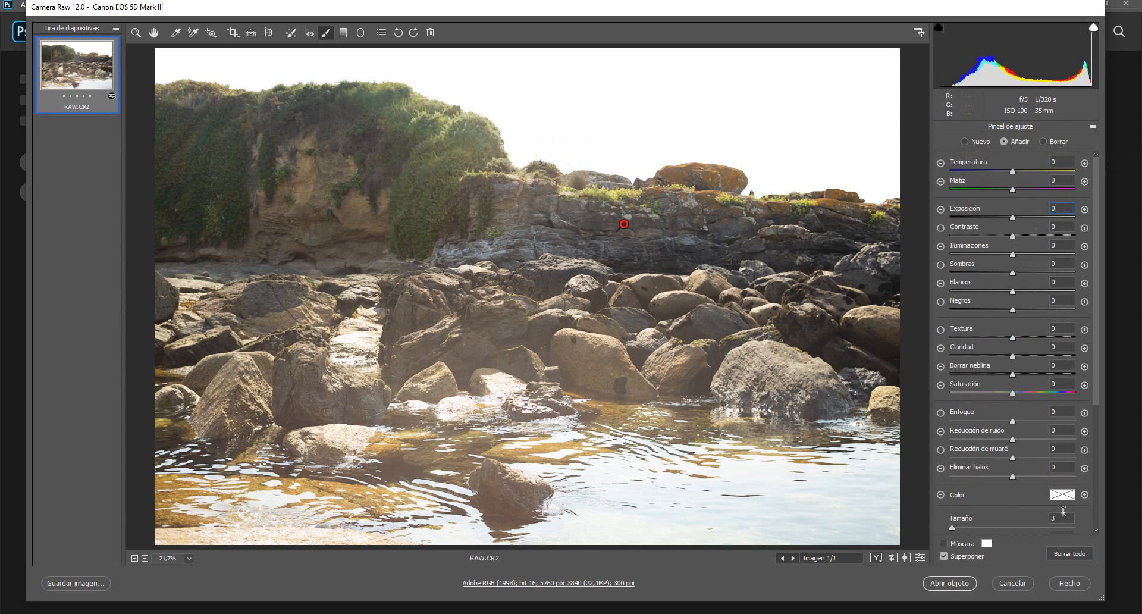
click(1073, 555)
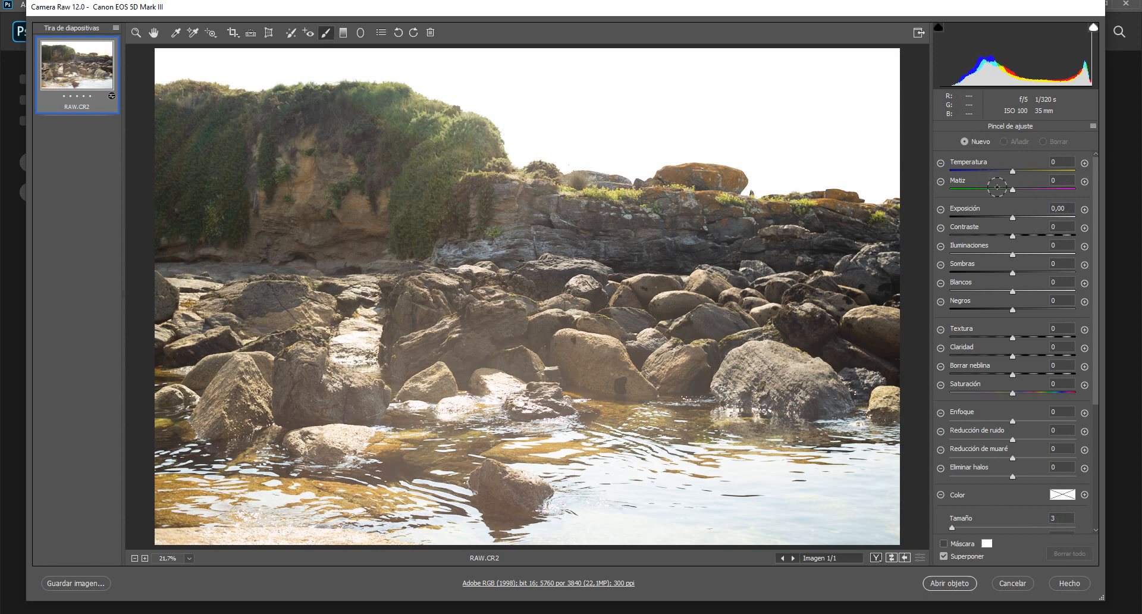
Step: Set the brush's tint to -54, size to 7 and feather to 90, and dab it over the boulders below the cliff
drag(1012, 189, 976, 192)
scroll(983, 427, down, 6)
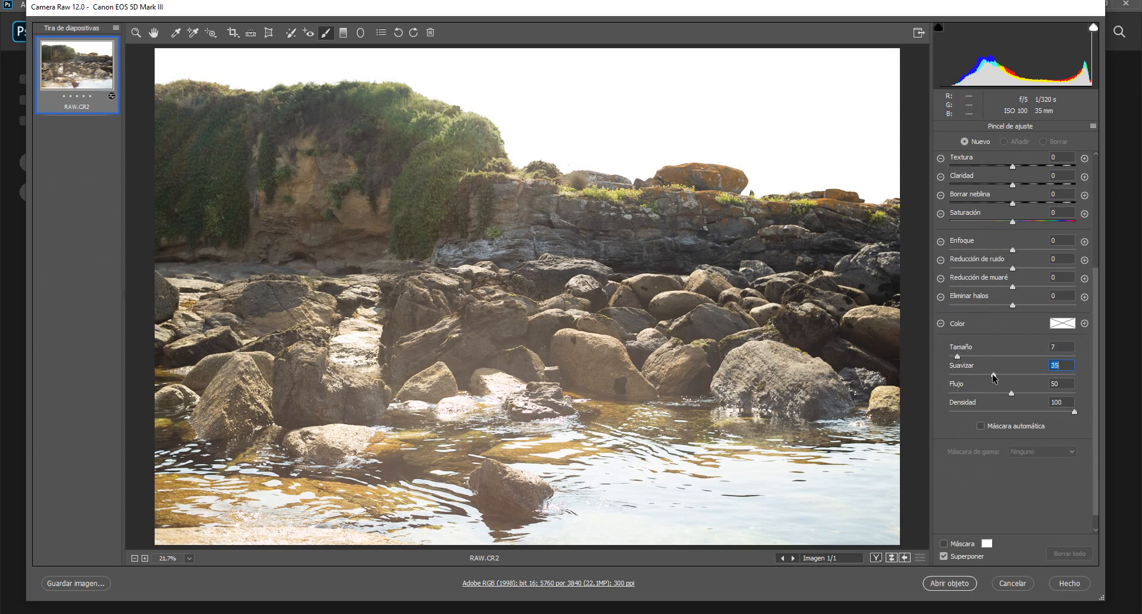
drag(992, 374, 995, 374)
click(735, 322)
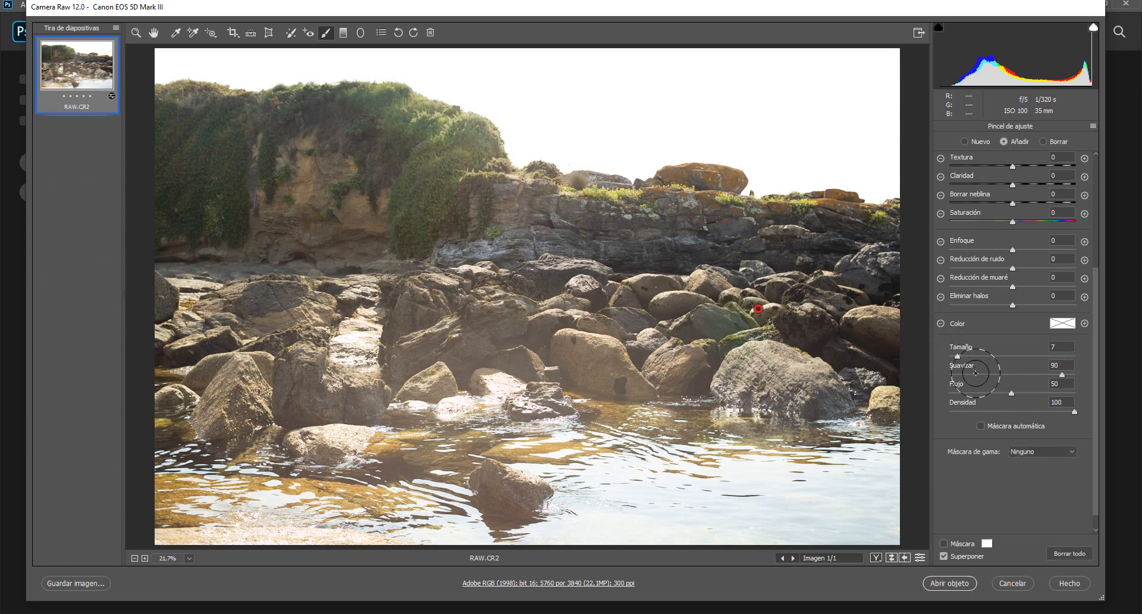
Step: Set the brush feather to 0, paint a hard-edged dab on the boulders, and clear all brush adjustments
drag(968, 374, 919, 376)
drag(636, 330, 629, 326)
click(1066, 549)
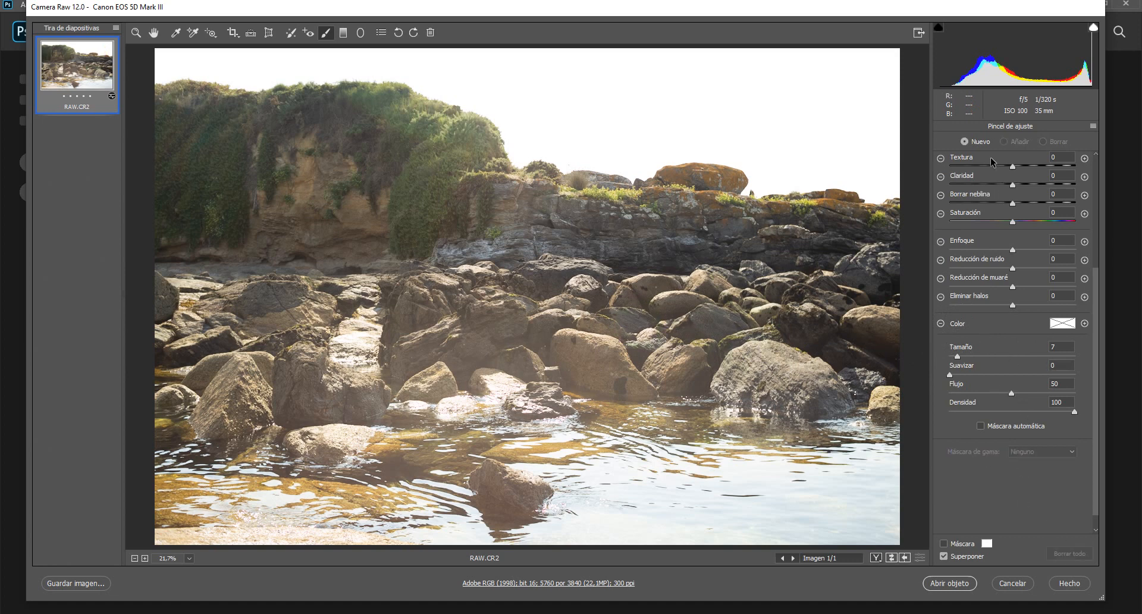
Step: Compare dabs on the boulders at exposure -3,45 with feather 0 and feather 77, and clear them all
scroll(989, 163, up, 6)
click(957, 217)
scroll(986, 391, down, 1)
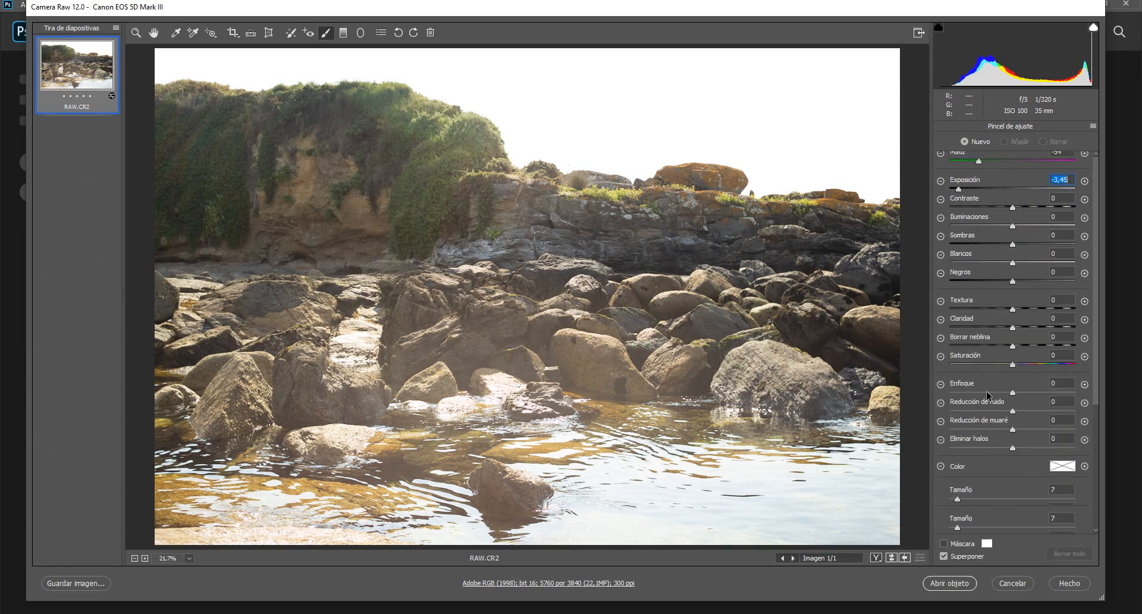
scroll(986, 391, down, 5)
click(642, 310)
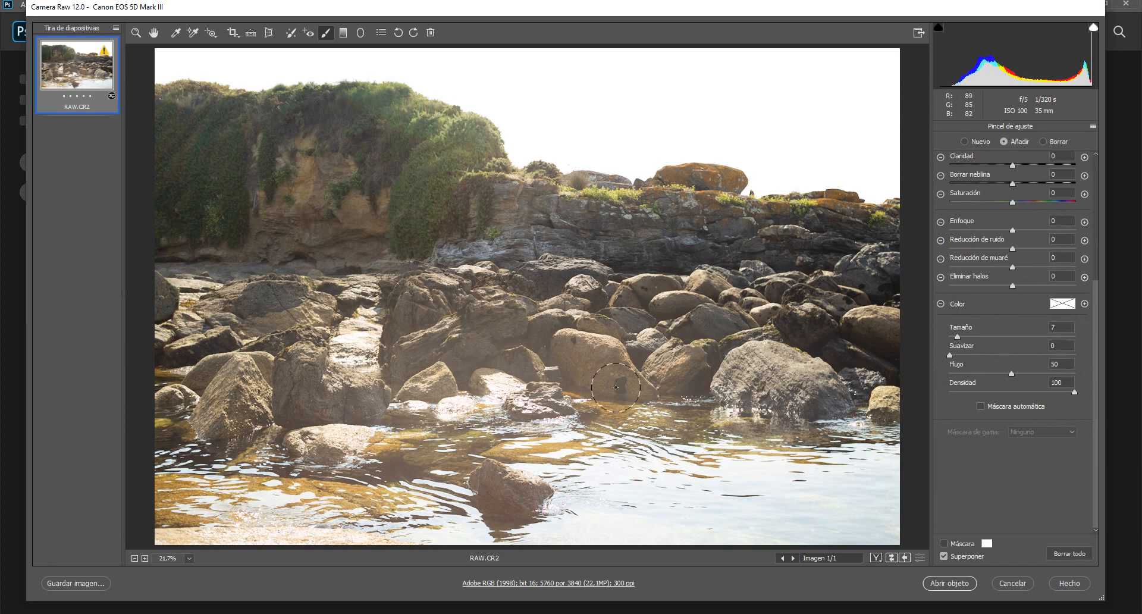
drag(968, 355, 1045, 355)
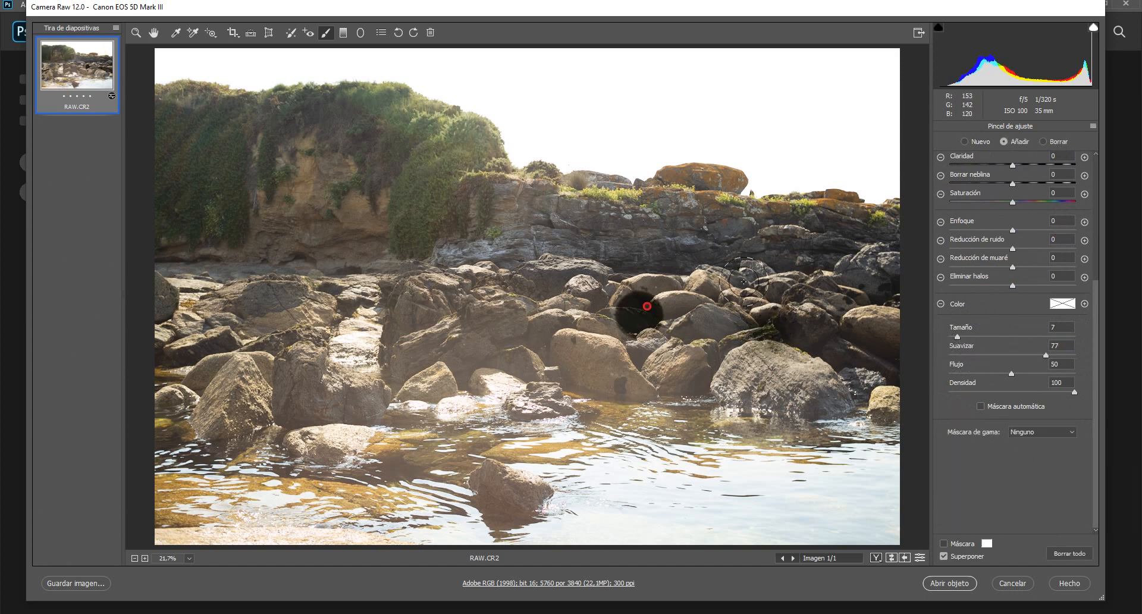
click(1060, 548)
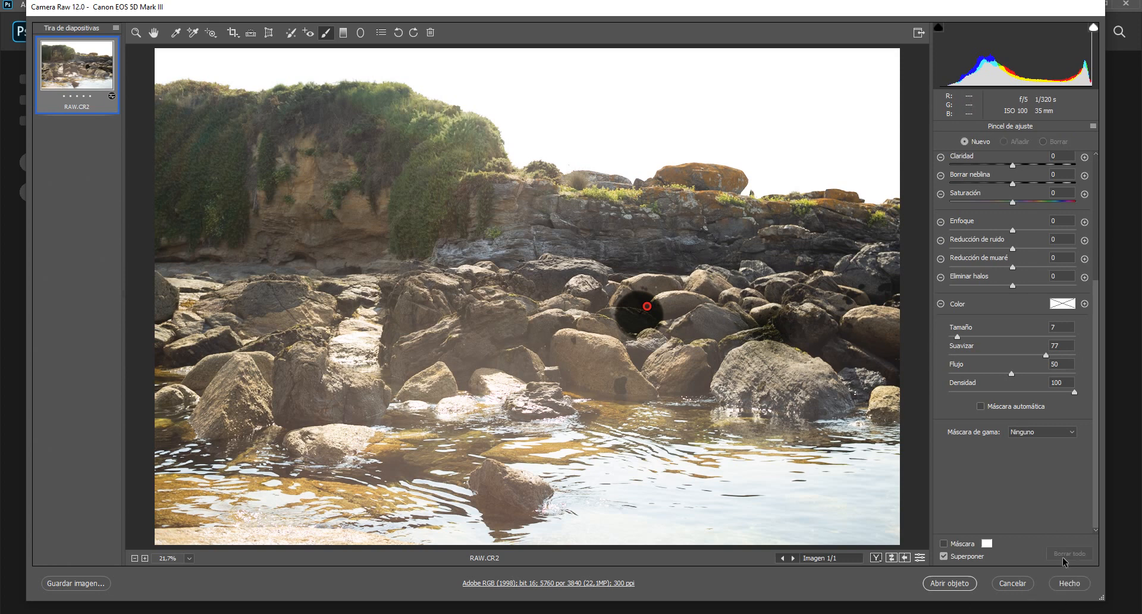
Step: Reset the adjustment brush's exposure to 0
scroll(1011, 297, up, 5)
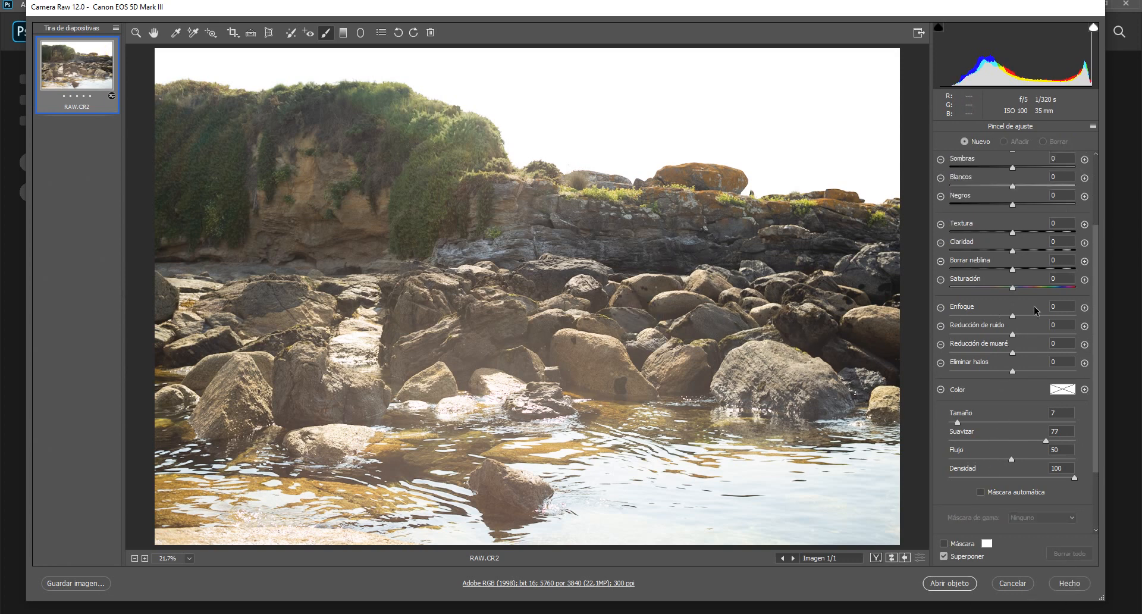
click(1063, 189)
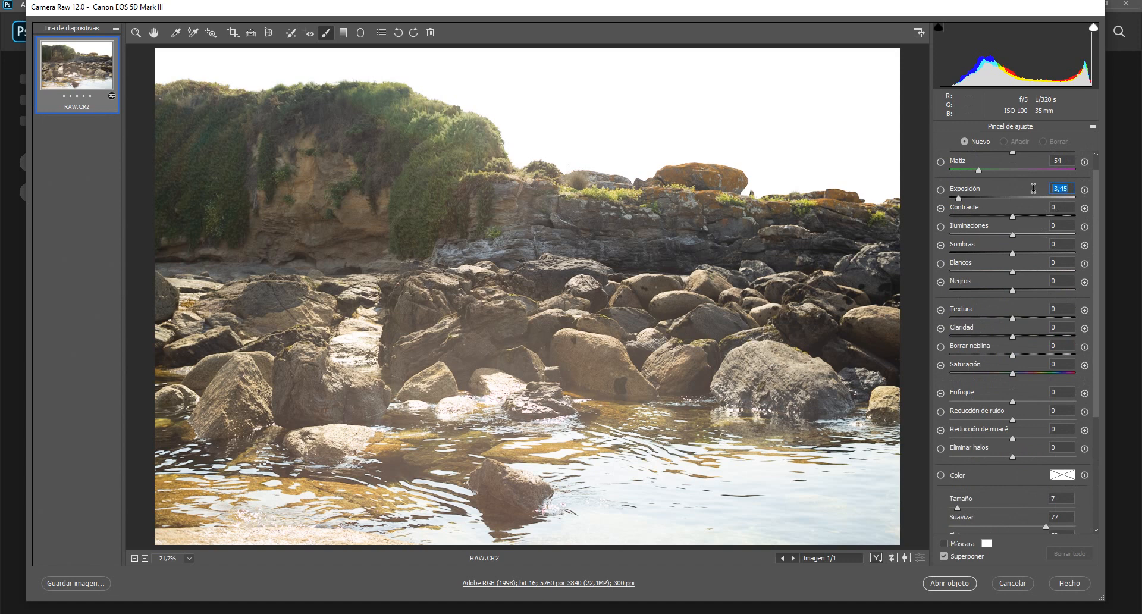
scroll(978, 432, down, 3)
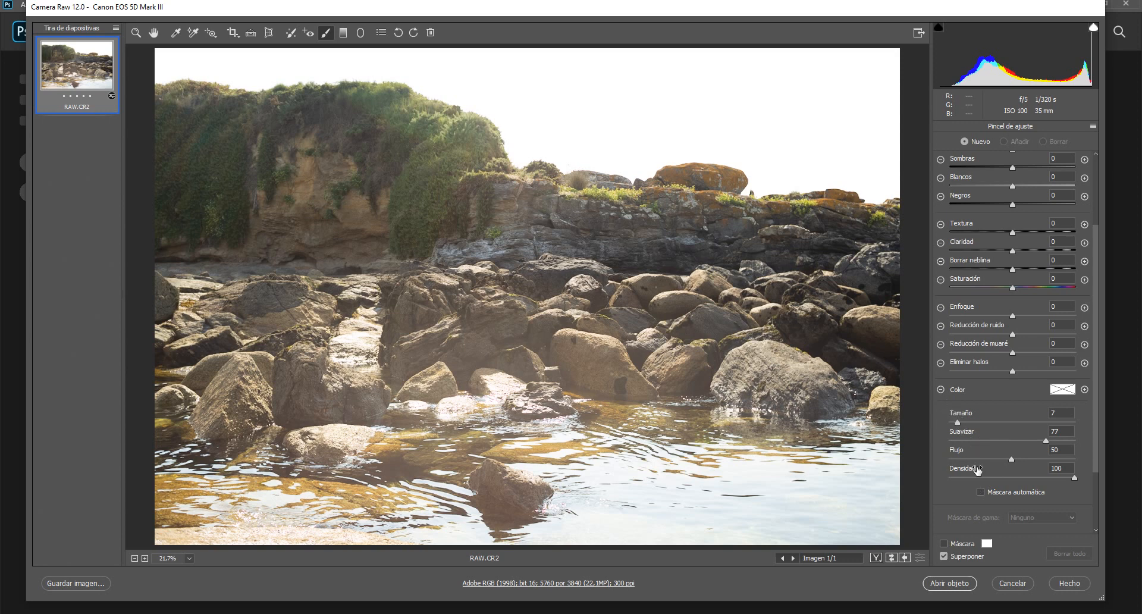
scroll(972, 418, up, 3)
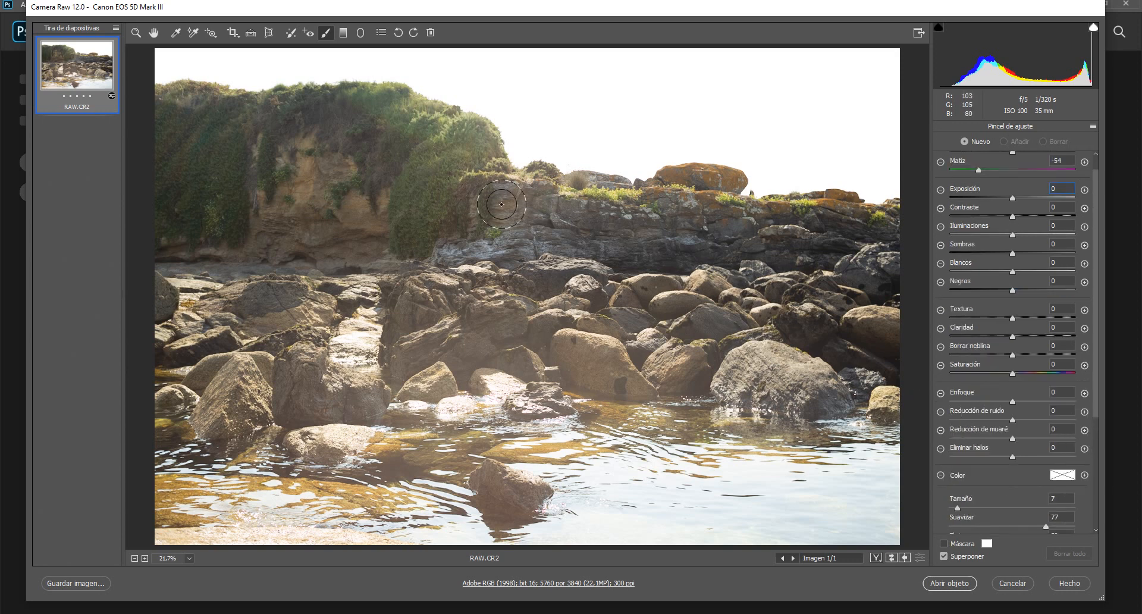
scroll(1074, 231, up, 1)
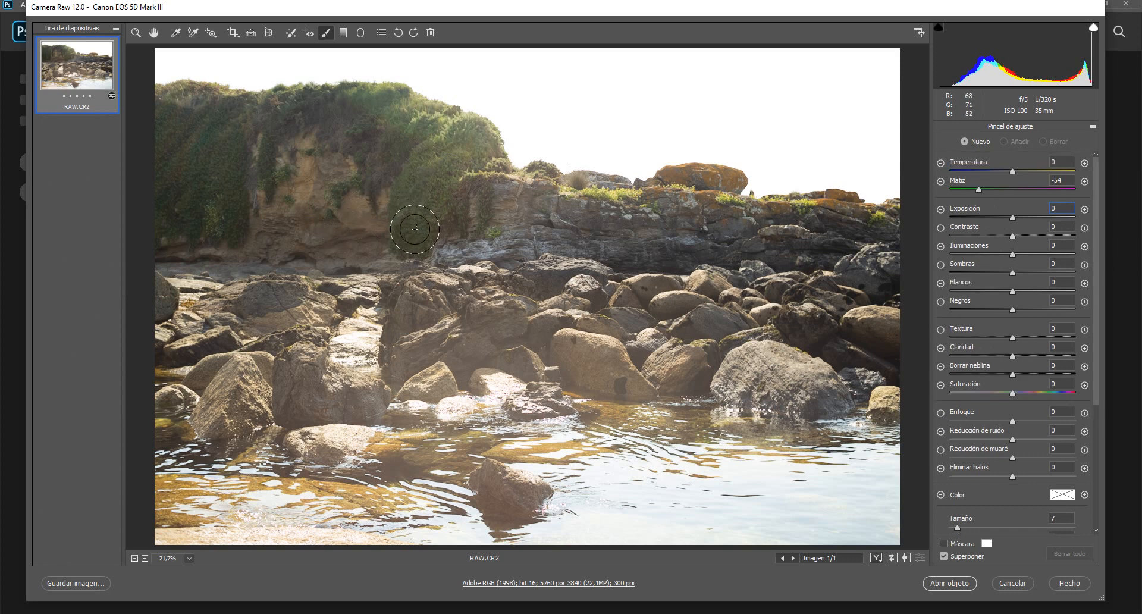
Step: Paint the tint adjustment over the cliff vegetation, reducing the brush size to 3 for the narrow areas and edges
mouse_move(412, 222)
mouse_down()
mouse_move(412, 198)
mouse_move(420, 191)
mouse_move(416, 214)
mouse_move(438, 162)
mouse_move(478, 150)
mouse_move(423, 129)
mouse_move(402, 139)
mouse_move(418, 117)
mouse_move(430, 121)
mouse_move(384, 99)
mouse_move(239, 120)
mouse_move(225, 196)
mouse_move(204, 213)
mouse_move(187, 204)
mouse_move(214, 112)
mouse_move(179, 107)
mouse_move(153, 122)
mouse_move(172, 227)
mouse_move(219, 221)
mouse_move(275, 110)
mouse_move(275, 178)
mouse_up()
key(bracketleft)
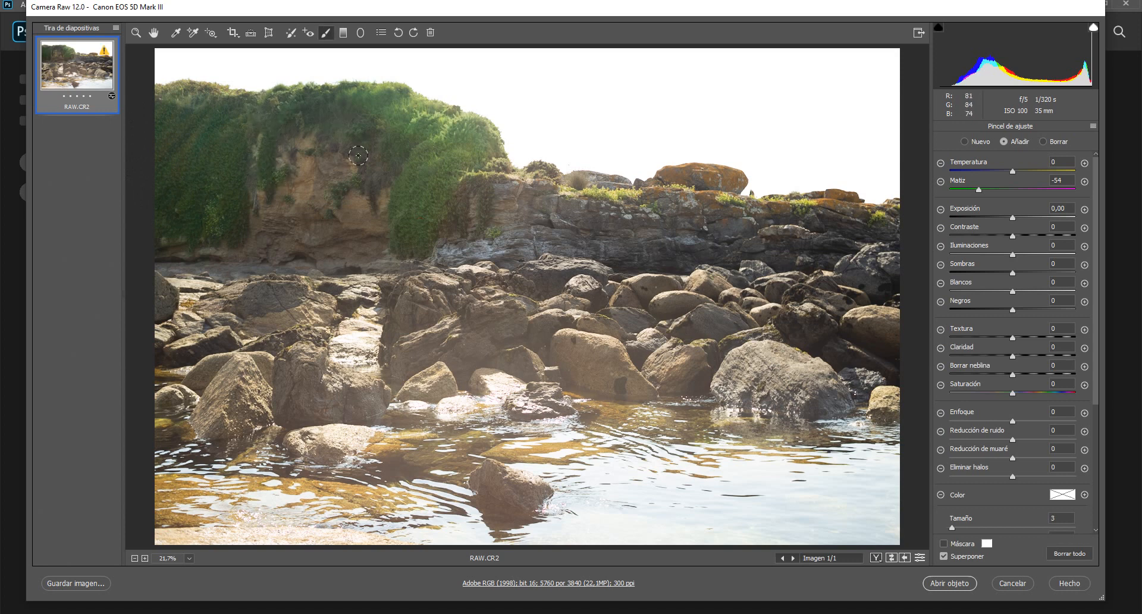
mouse_move(358, 155)
mouse_down()
mouse_move(379, 178)
mouse_move(372, 186)
mouse_up()
drag(498, 167, 504, 169)
Step: Set the vegetation adjustment's temperature to -30, saturation to +67 and texture to +50
drag(1013, 170, 991, 169)
drag(1012, 393, 1054, 392)
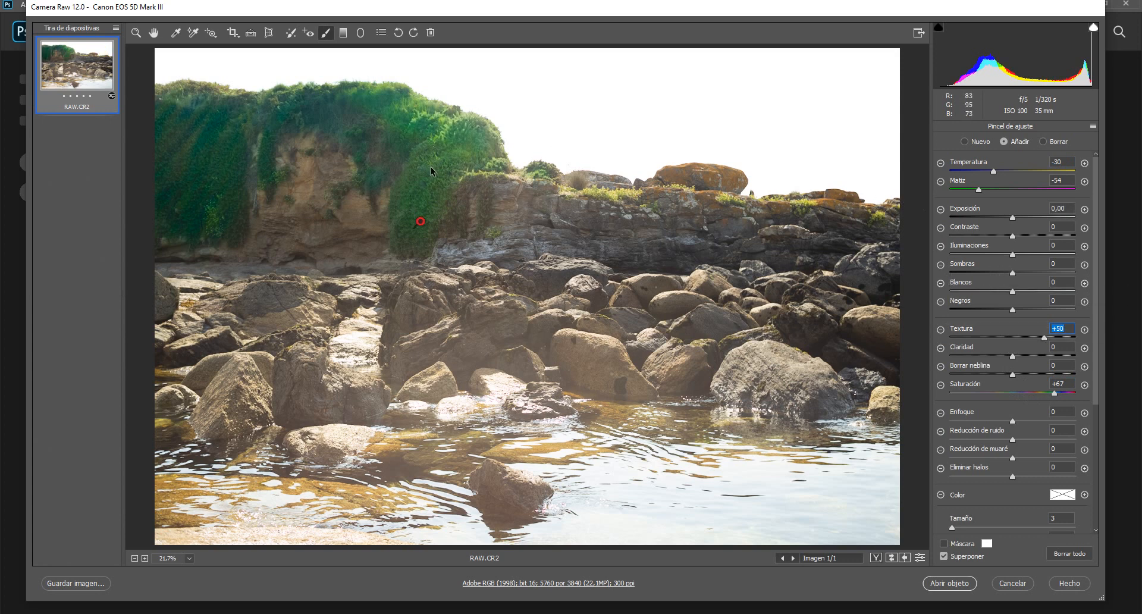
Step: Paint past the vegetation's lower edge onto the rocks, and erase the excess from the brush mask
mouse_move(437, 249)
mouse_down()
mouse_move(459, 284)
mouse_move(444, 232)
mouse_up()
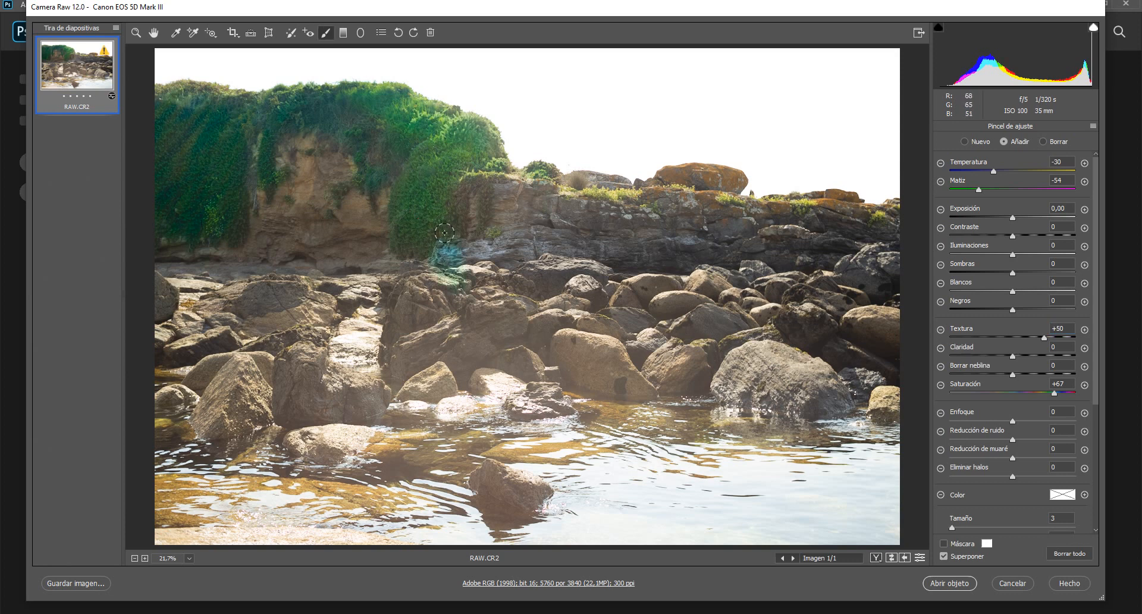
click(1042, 142)
mouse_move(449, 273)
mouse_down()
mouse_move(458, 241)
mouse_move(443, 280)
mouse_move(457, 260)
mouse_move(464, 285)
mouse_move(472, 265)
mouse_move(446, 246)
mouse_up()
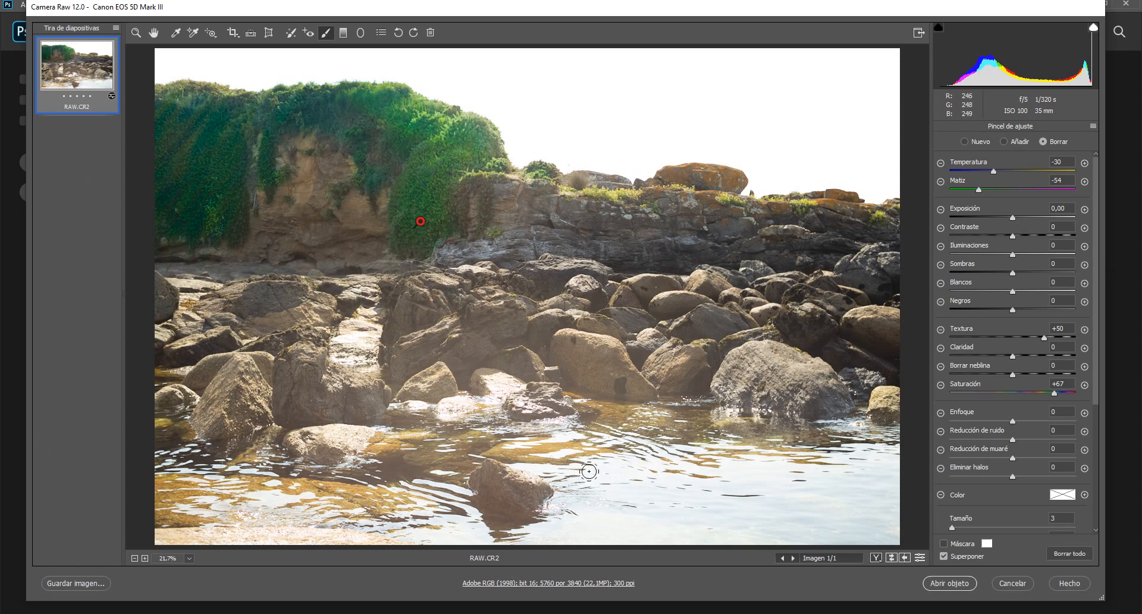
Step: Start a new brush adjustment with tint, texture and saturation at 0 and temperature at +38
click(964, 141)
text(0)
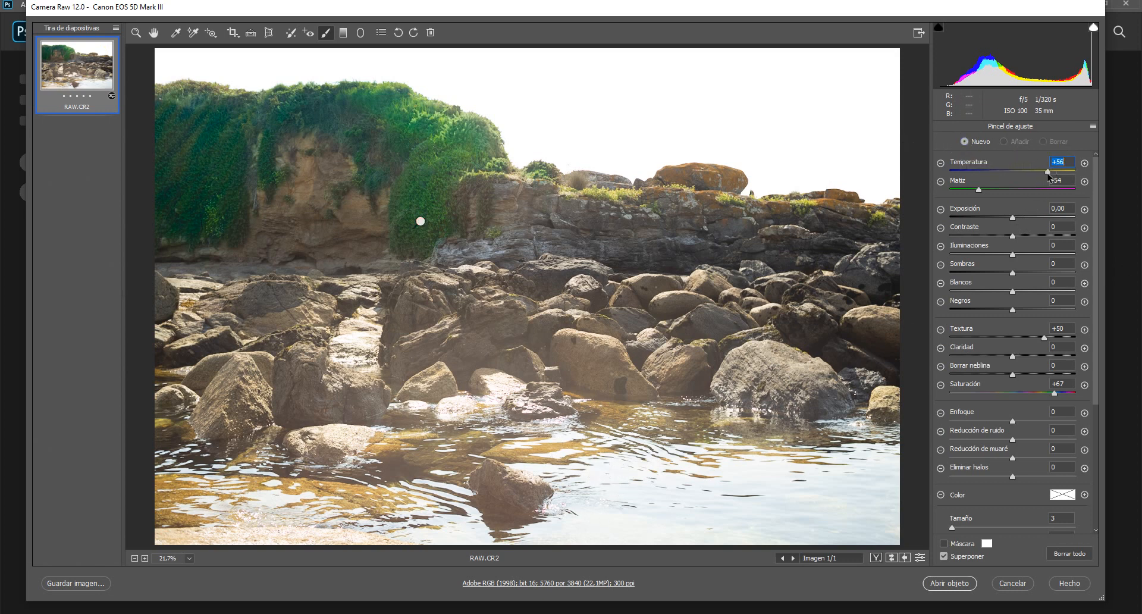
text(0)
key(Tab)
text(0)
drag(1063, 331, 1033, 339)
text(0)
drag(1066, 386, 1031, 383)
text(0)
drag(1032, 171, 1036, 168)
Step: Paint the warm adjustment over the water with brush size 16, and fill in along the shoreline with size 8
scroll(655, 476, up, 5)
click(420, 221)
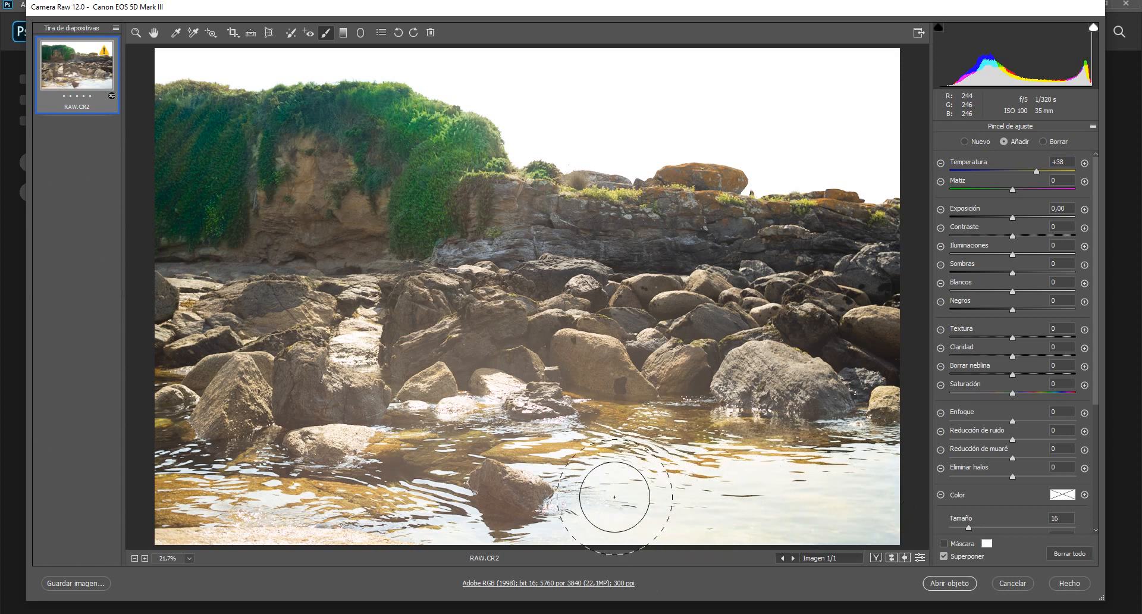
mouse_move(638, 451)
mouse_down()
mouse_move(452, 516)
mouse_move(273, 509)
mouse_move(151, 523)
mouse_move(294, 473)
mouse_up()
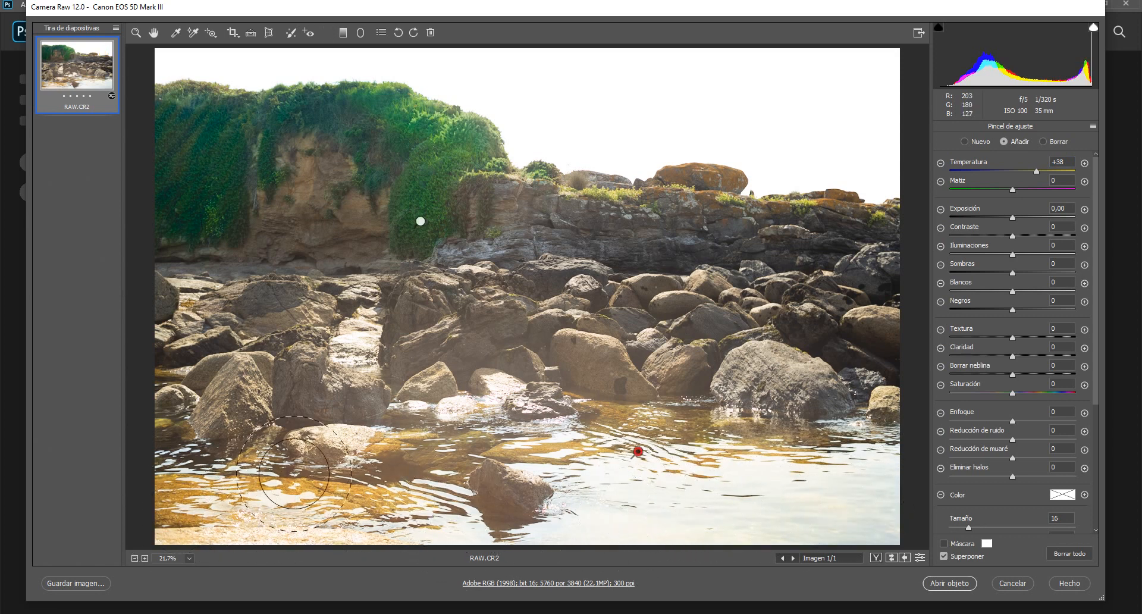
scroll(380, 440, down, 4)
drag(417, 426, 559, 441)
Step: Set the water adjustment's exposure to -0.20, contrast to +19, highlights to -100 and whites to -88
click(1012, 217)
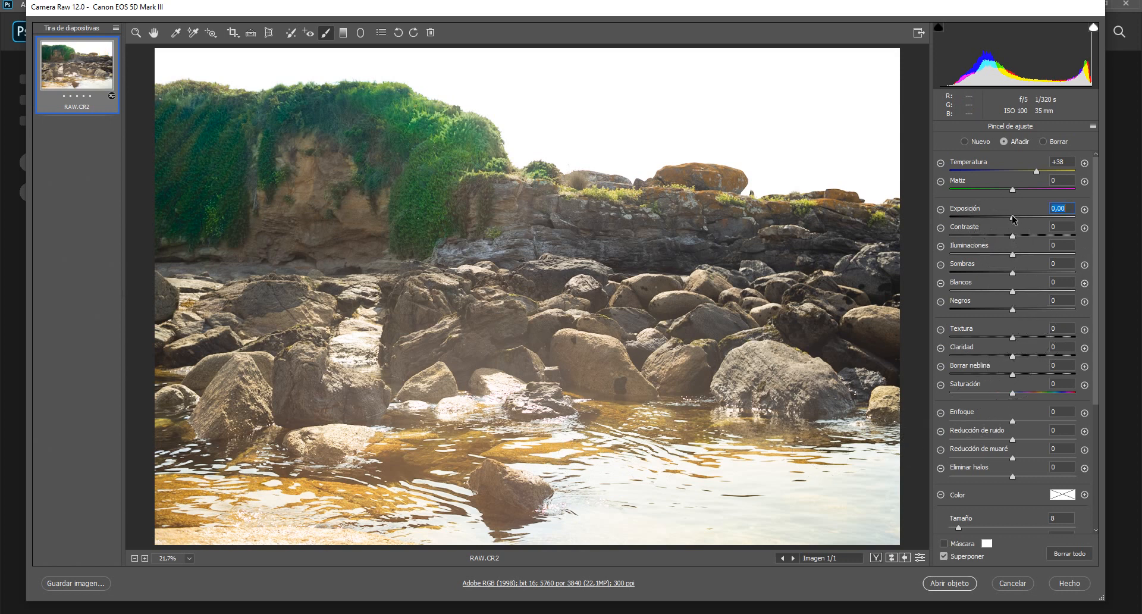
drag(1013, 219, 938, 258)
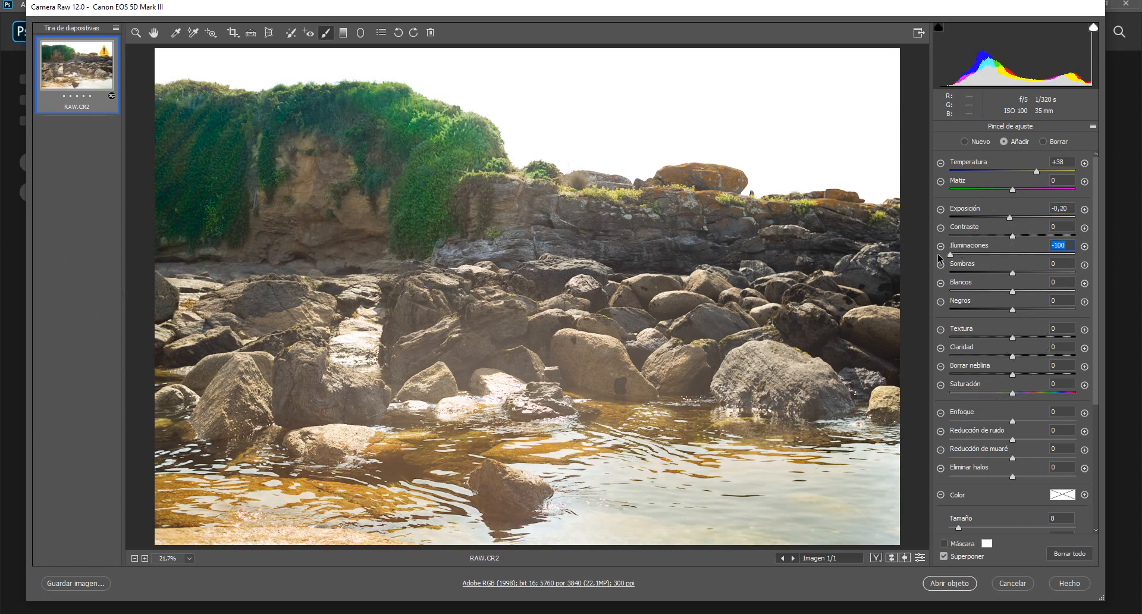
drag(1014, 237, 1026, 237)
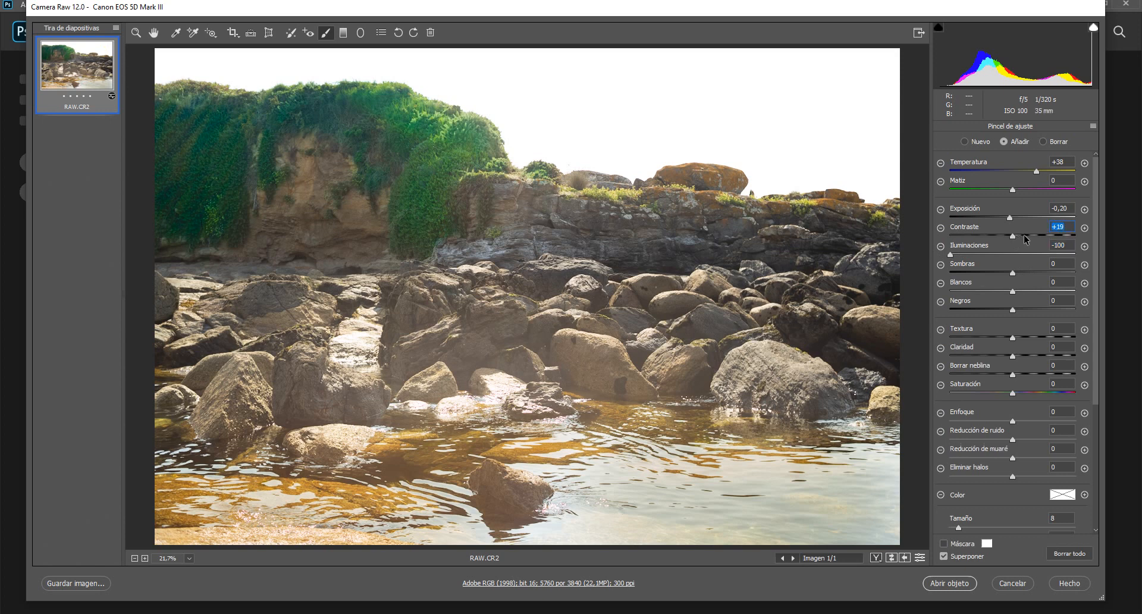
drag(1012, 291, 957, 290)
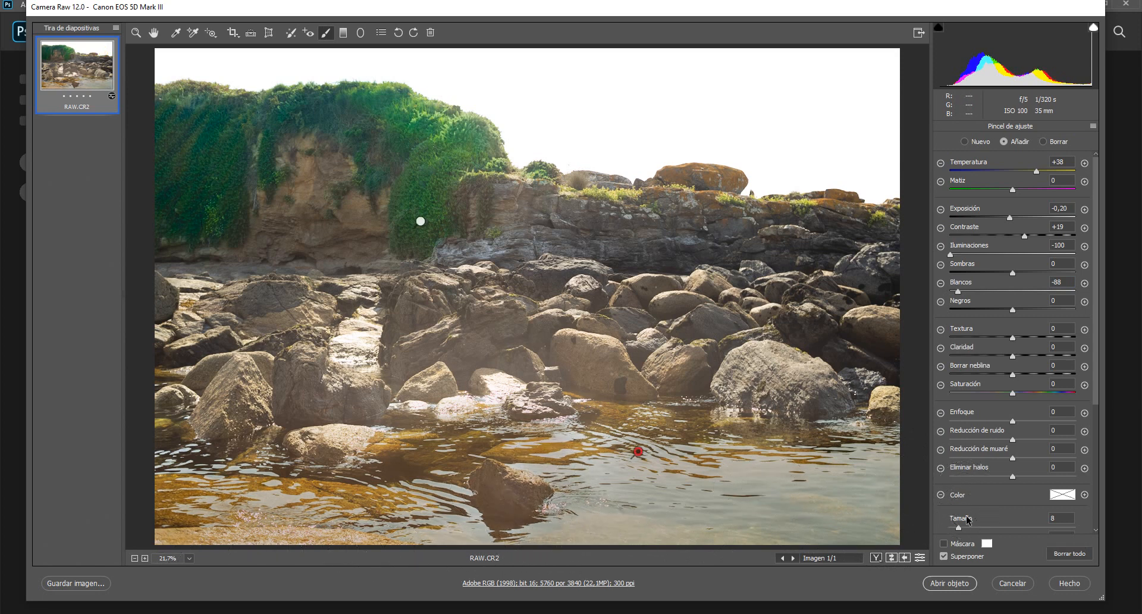
Step: Erase the rock in the foreground water from the brush mask with the mask displayed, and paint the rock back in with the mask hidden
click(943, 543)
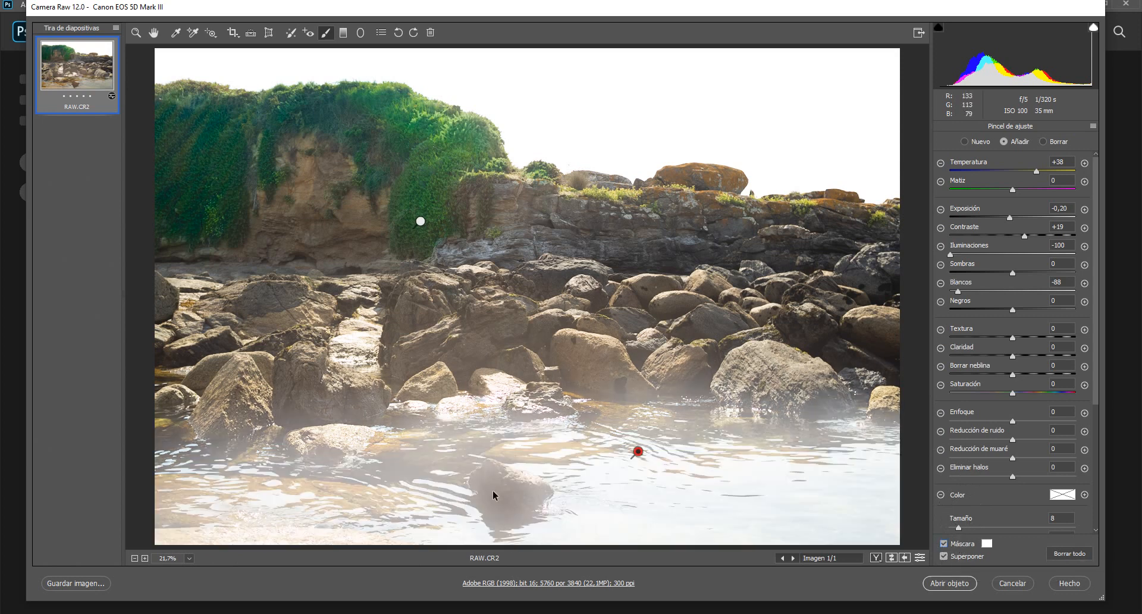
click(1042, 141)
key(bracketright)
key(bracketright)
key(bracketright)
key(bracketright)
key(bracketright)
key(bracketright)
mouse_move(501, 493)
mouse_down()
mouse_move(509, 484)
mouse_move(500, 493)
mouse_move(517, 497)
mouse_move(501, 499)
mouse_up()
key(bracketleft)
key(bracketleft)
key(bracketleft)
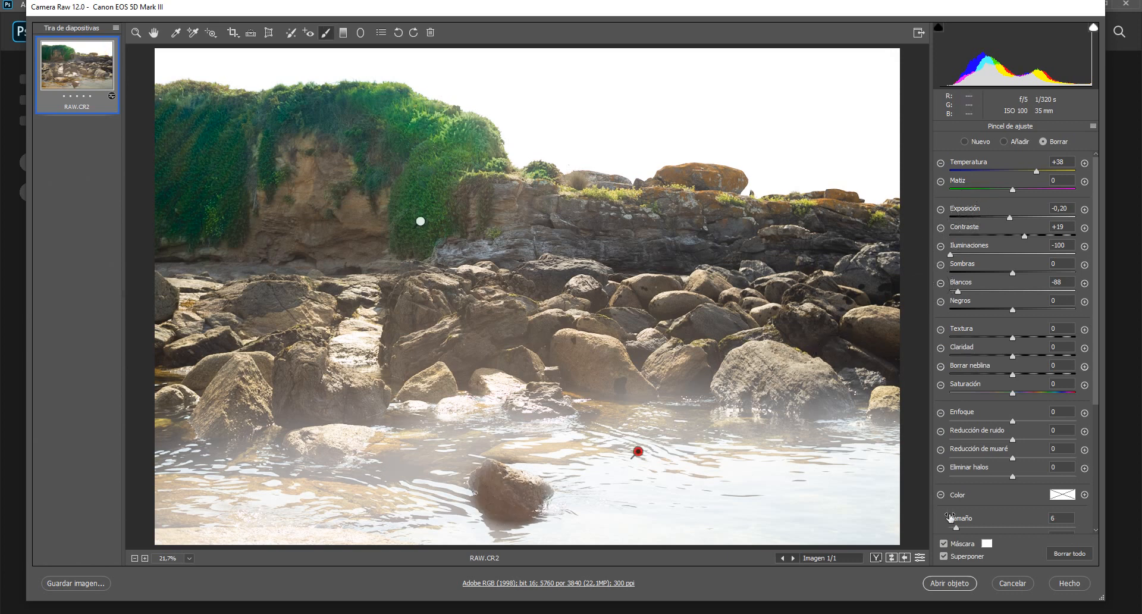
click(944, 543)
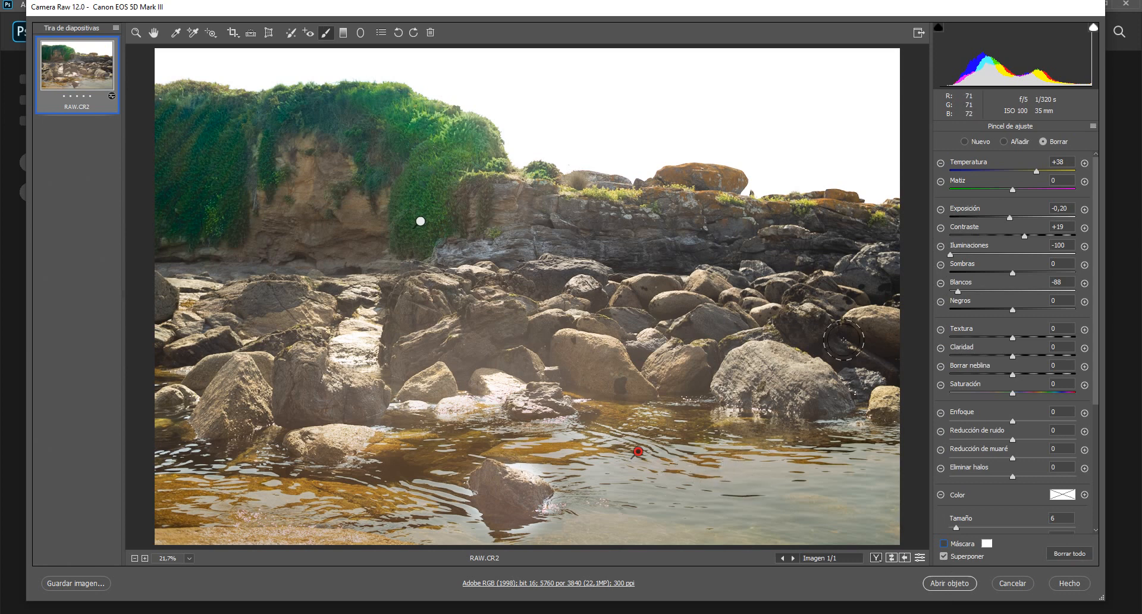
click(1003, 142)
mouse_move(468, 480)
mouse_down()
mouse_move(587, 479)
mouse_move(449, 473)
mouse_move(536, 485)
mouse_move(467, 494)
mouse_move(599, 494)
mouse_move(491, 506)
mouse_move(564, 496)
mouse_move(525, 468)
mouse_move(568, 484)
mouse_move(506, 497)
mouse_up()
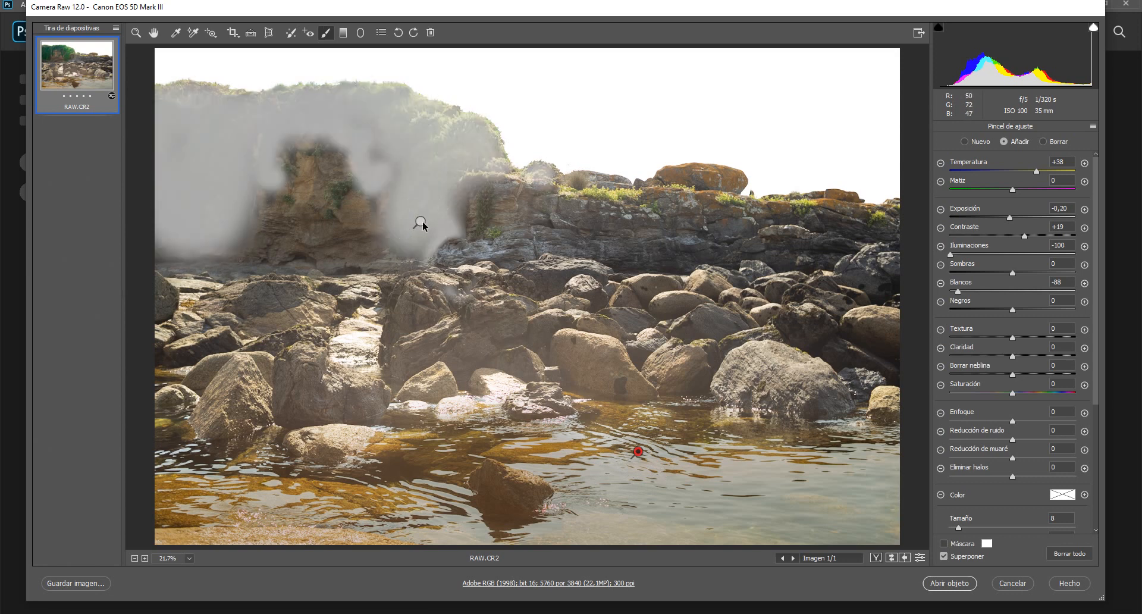
Step: Set the vegetation adjustment's saturation to -66 and tint to +3, and the water adjustment's exposure to -1.75
click(420, 221)
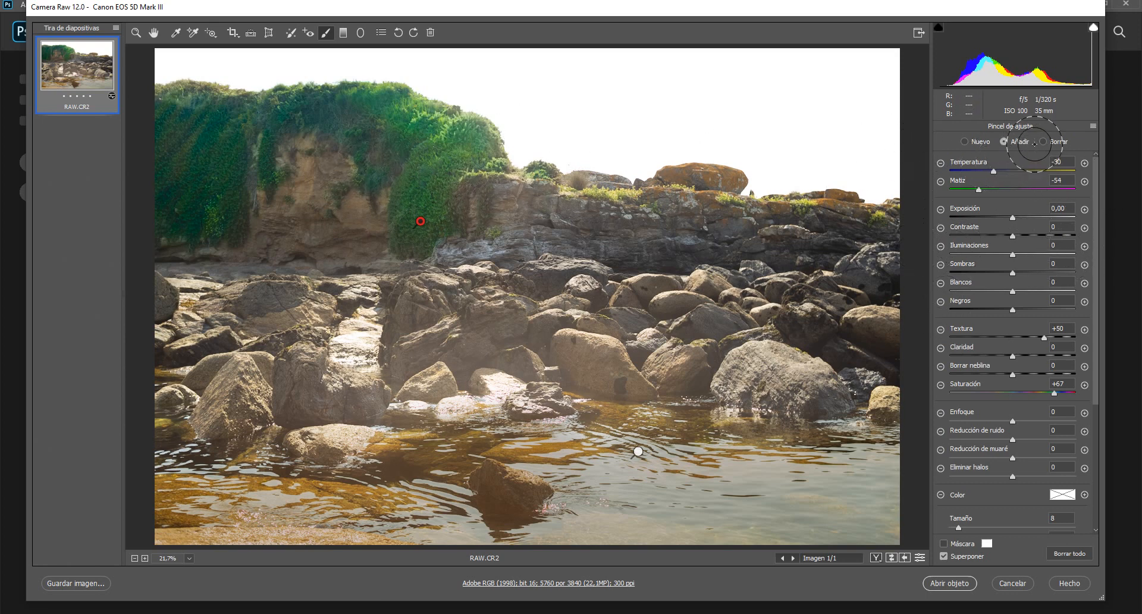
click(1043, 142)
drag(1003, 392, 970, 390)
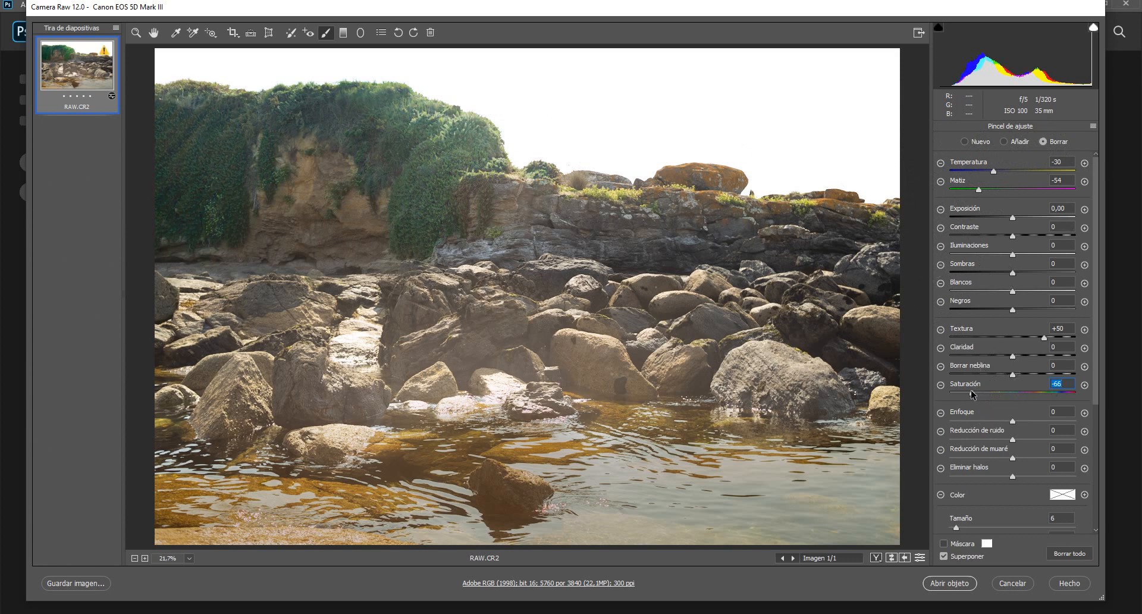
click(1013, 188)
click(638, 451)
click(986, 217)
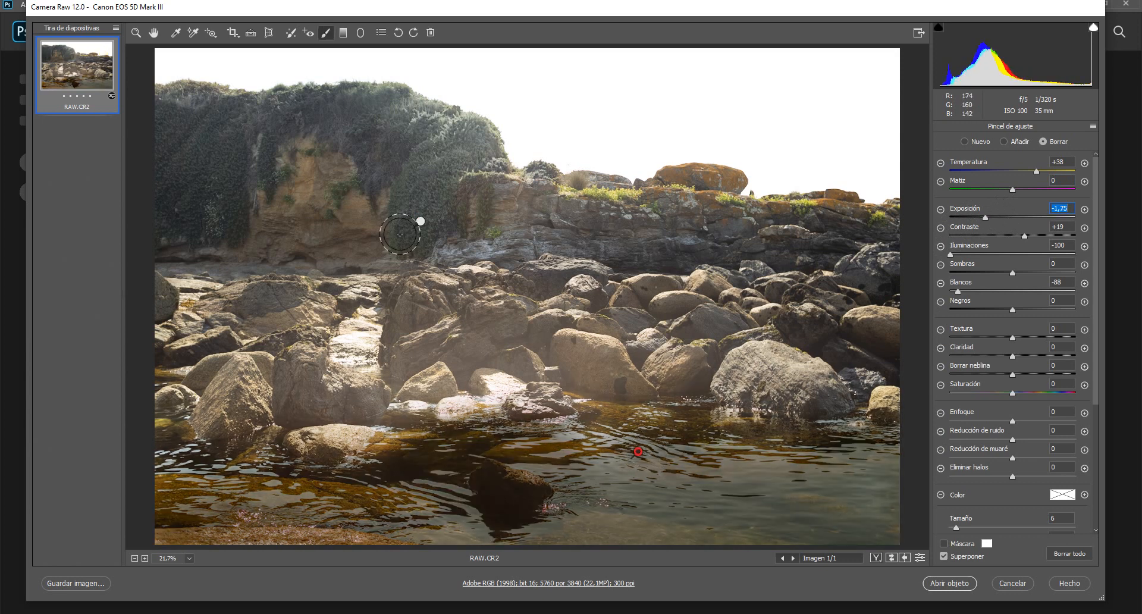
Step: Reset the local correction settings of the vegetation adjustment
click(421, 221)
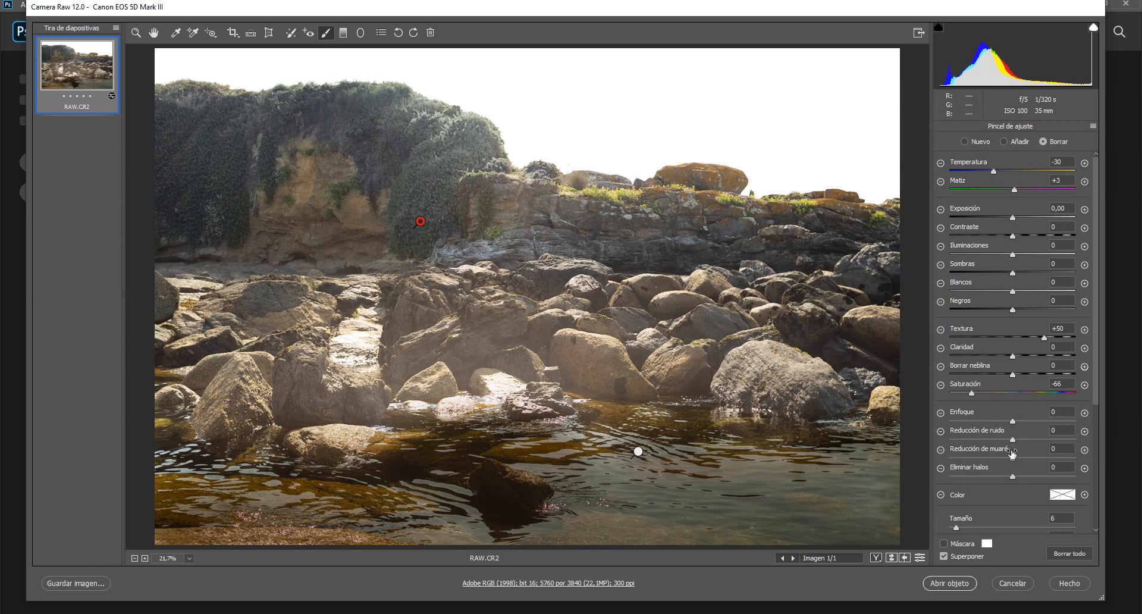
click(1093, 126)
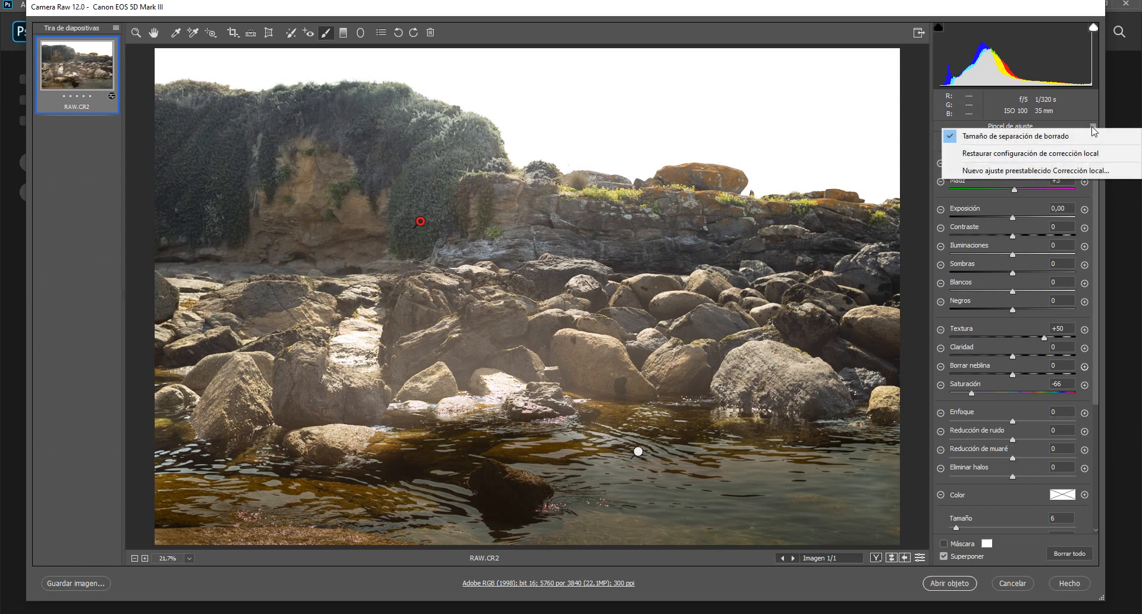
click(1023, 153)
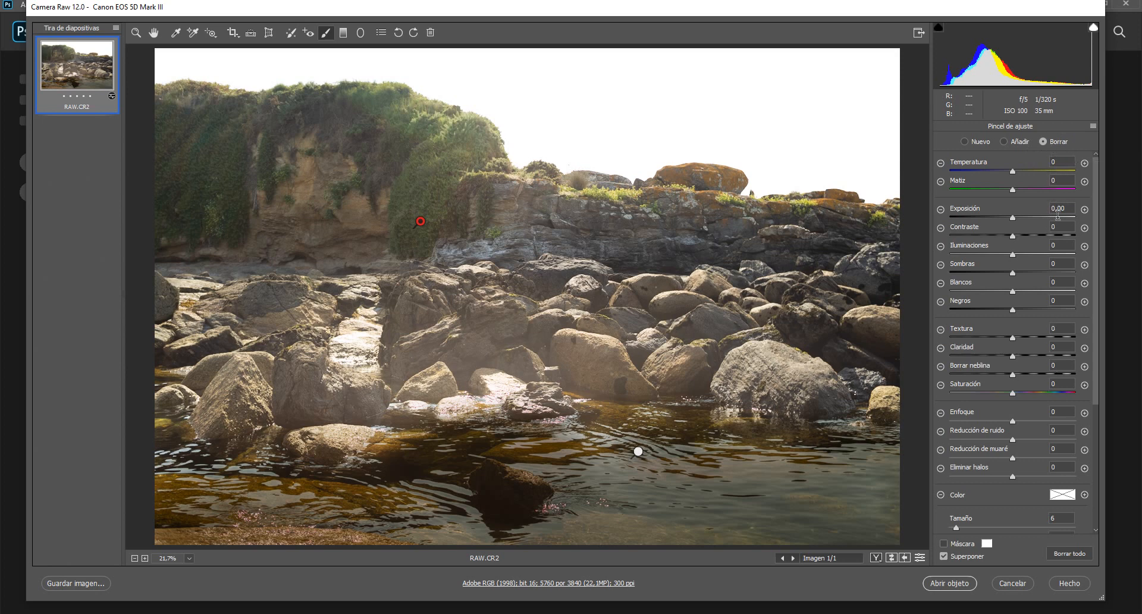
Step: Clear all adjustment brush corrections from the photo
click(1091, 127)
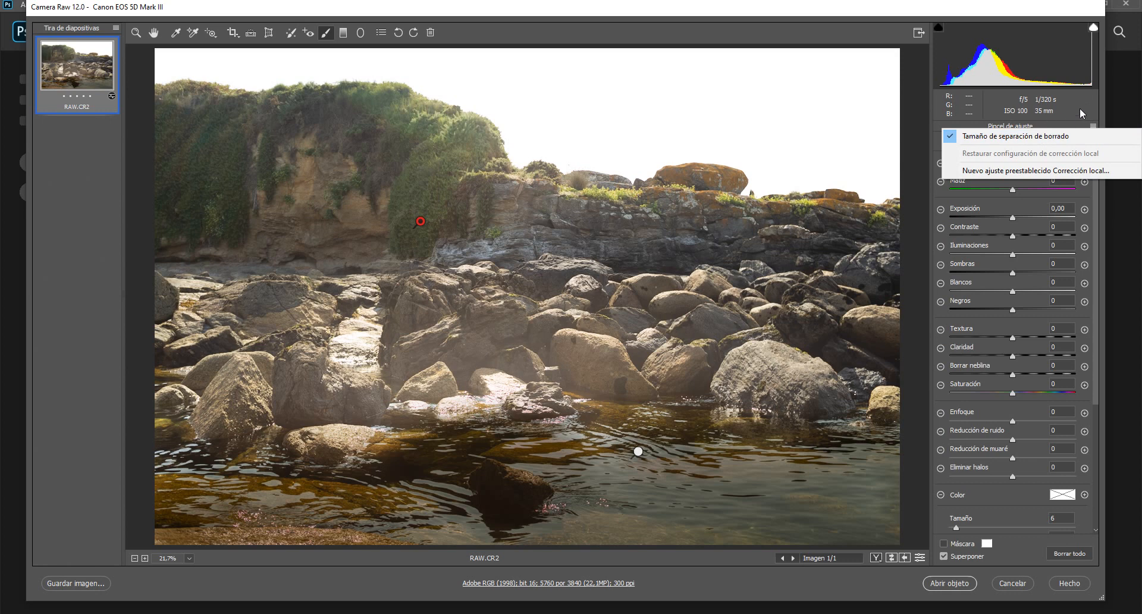
click(1080, 108)
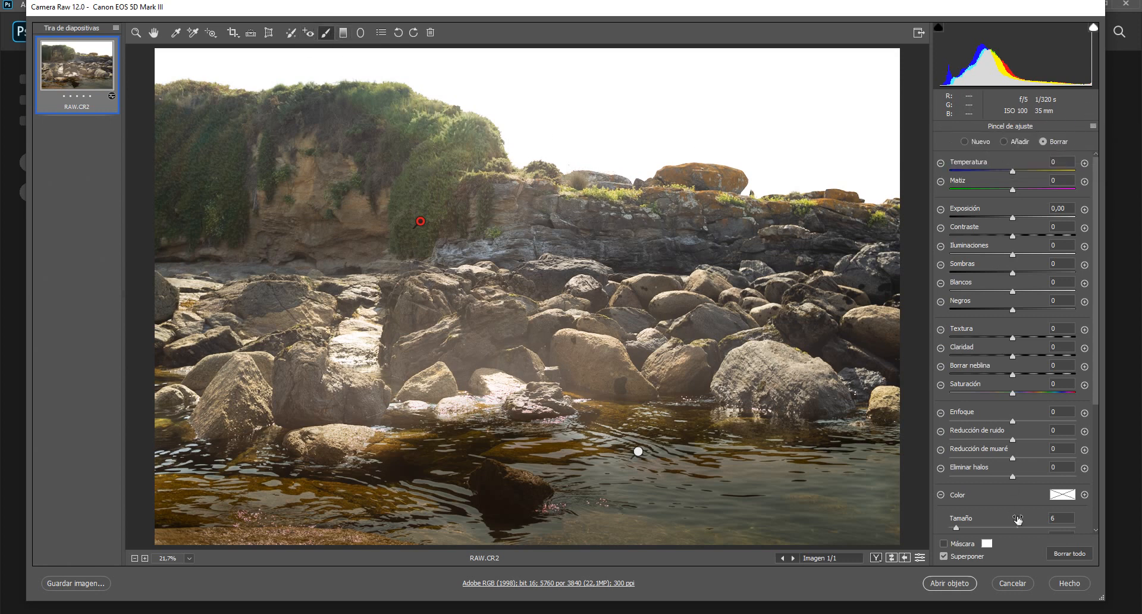
scroll(1016, 517, down, 3)
click(1068, 554)
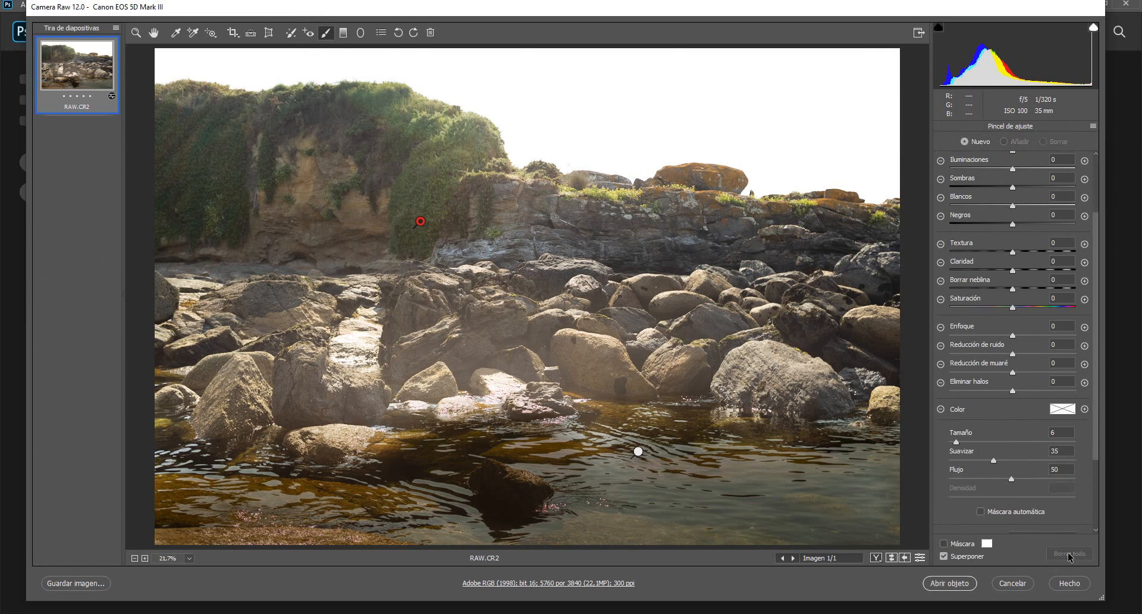
Step: Draw a vertical graduated filter from the photo's bottom edge up to the rocks above the shoreline
click(343, 32)
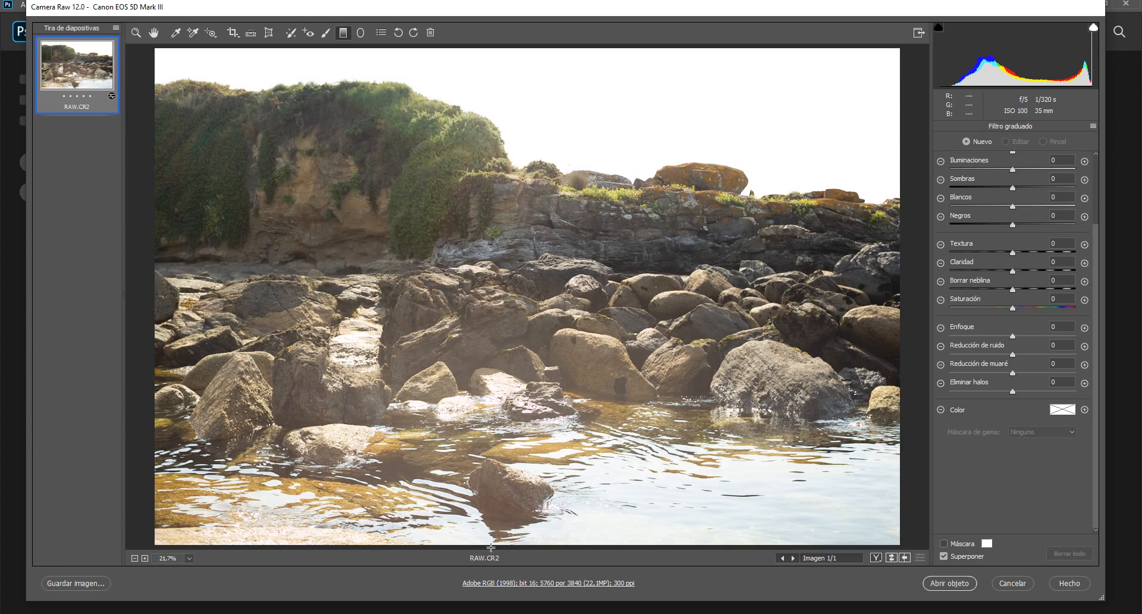
drag(491, 547, 490, 364)
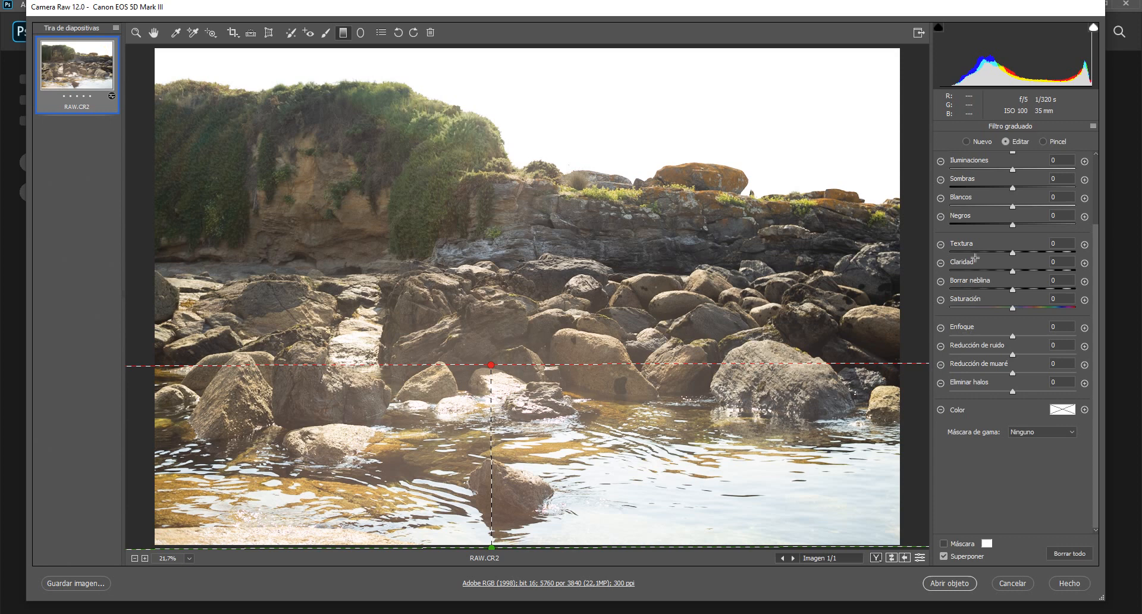
Step: Set the graduated filter's exposure to -0.95, highlights to -60, whites to -50 and temperature to -100
scroll(975, 258, up, 3)
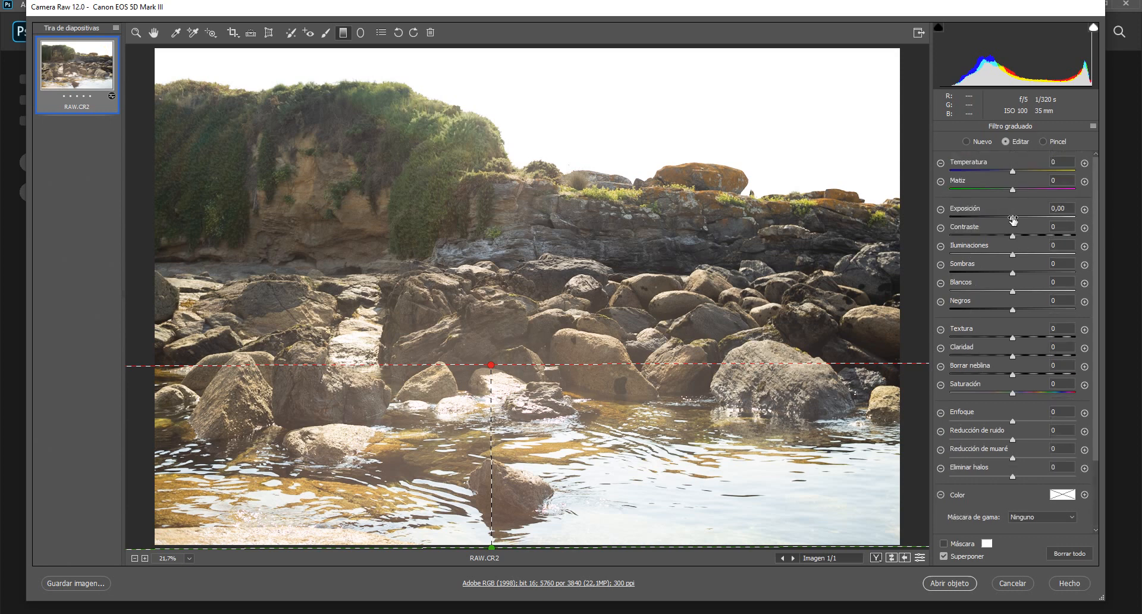
drag(1013, 218, 975, 257)
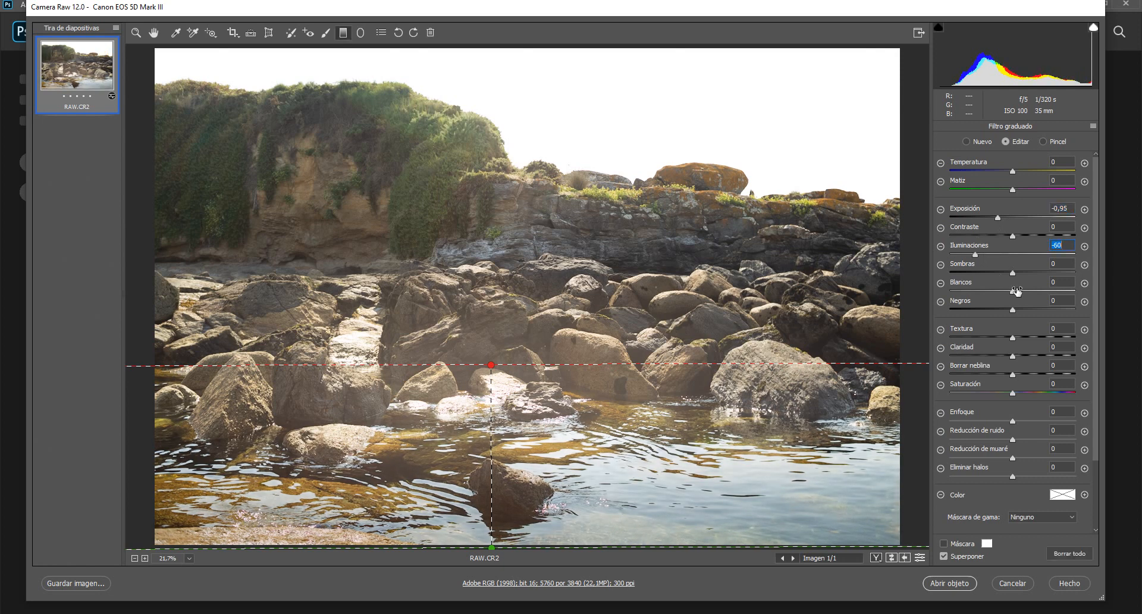
drag(1012, 292, 981, 293)
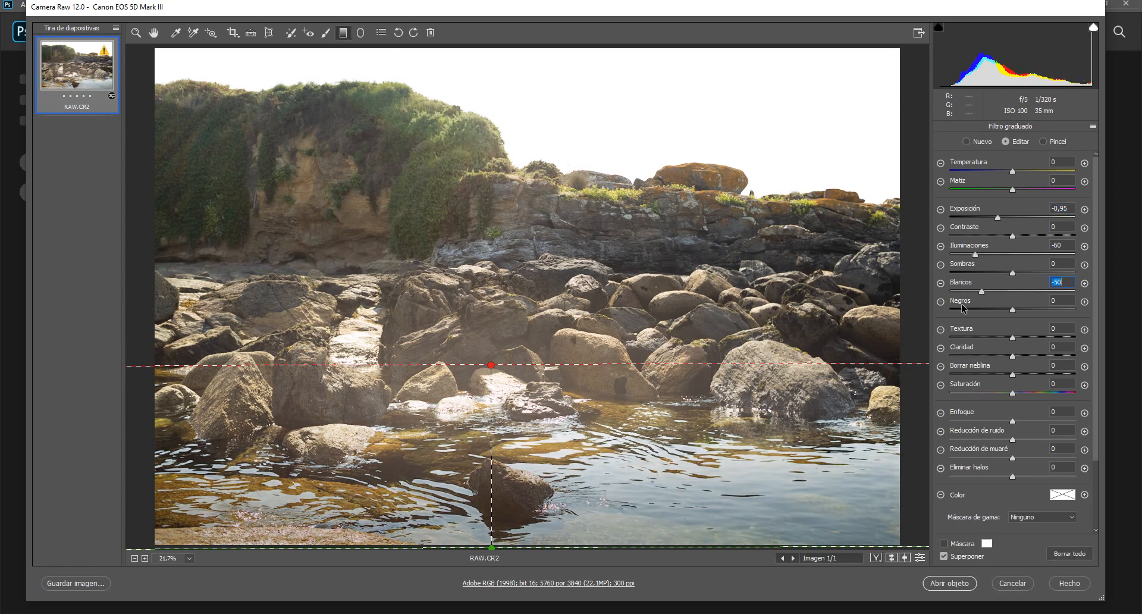
drag(996, 174, 939, 173)
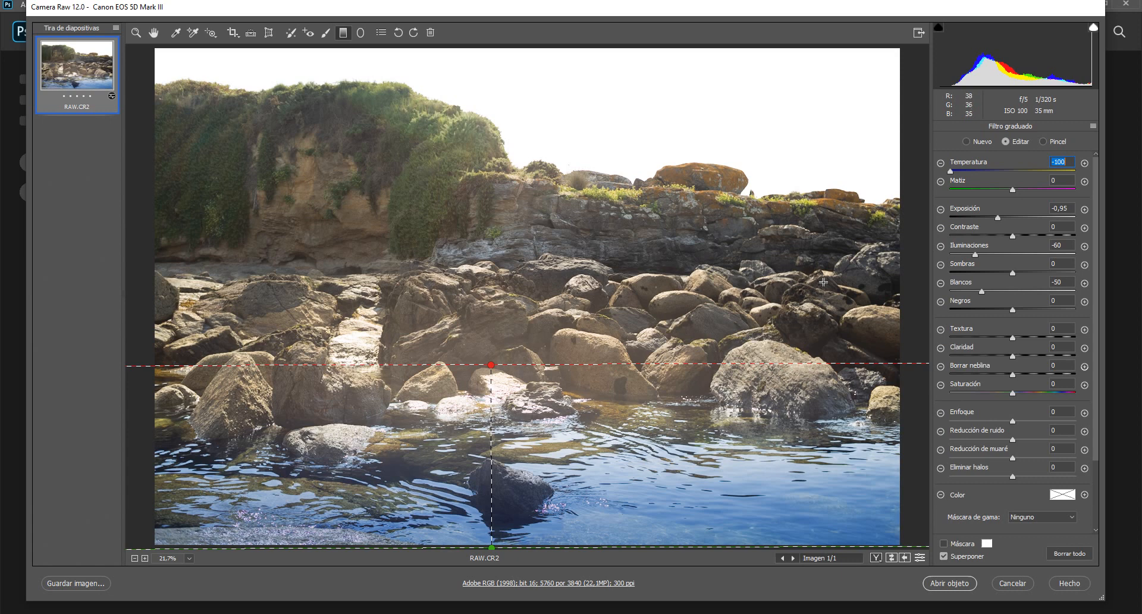
click(1092, 126)
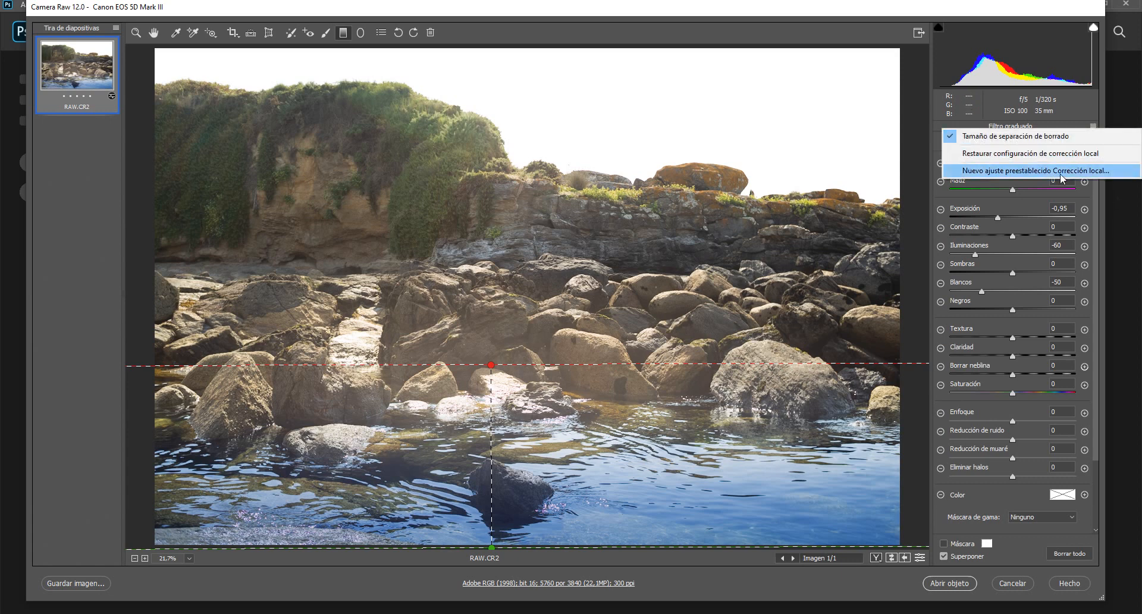
click(1062, 176)
click(678, 234)
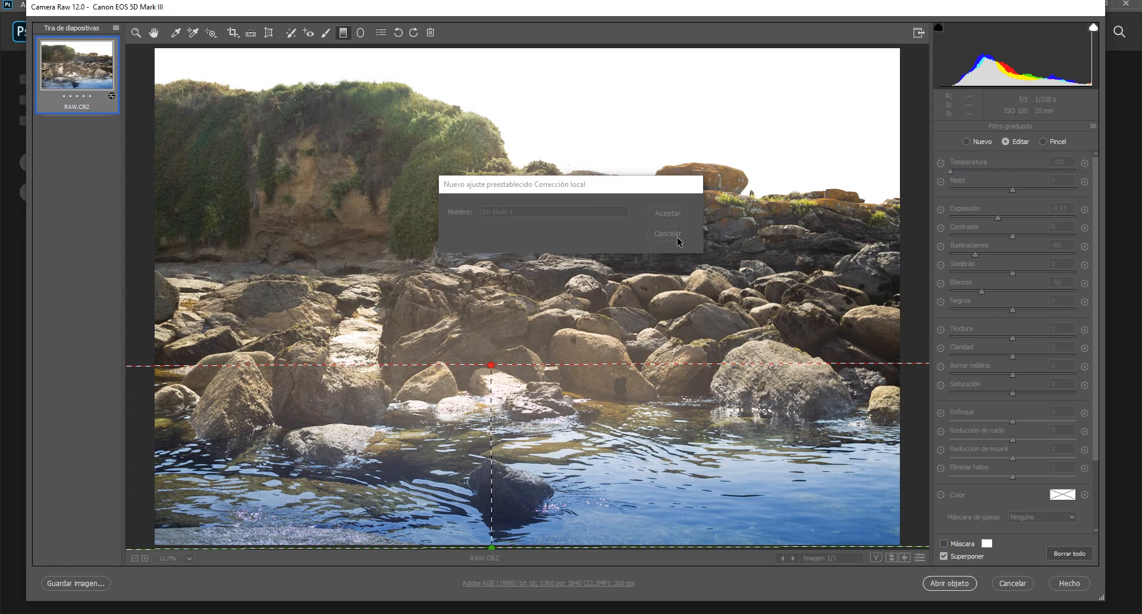
Step: Reset the graduated filter's local correction settings and remove the filter from the photo
click(1092, 127)
click(1066, 153)
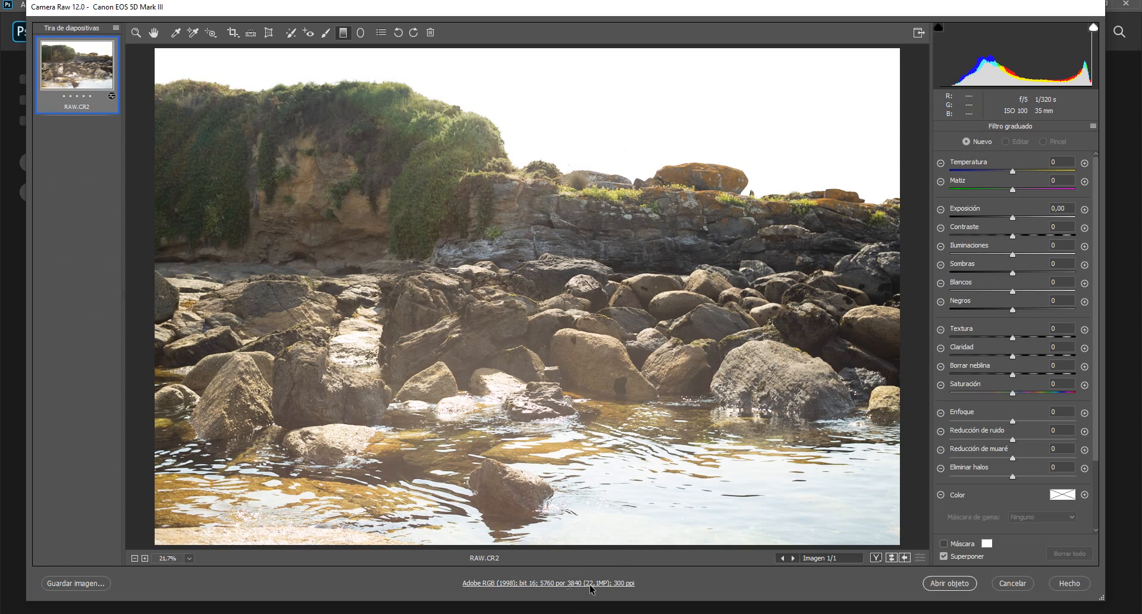
Step: Open the workflow options and review the available colour spaces and bit depths
click(527, 582)
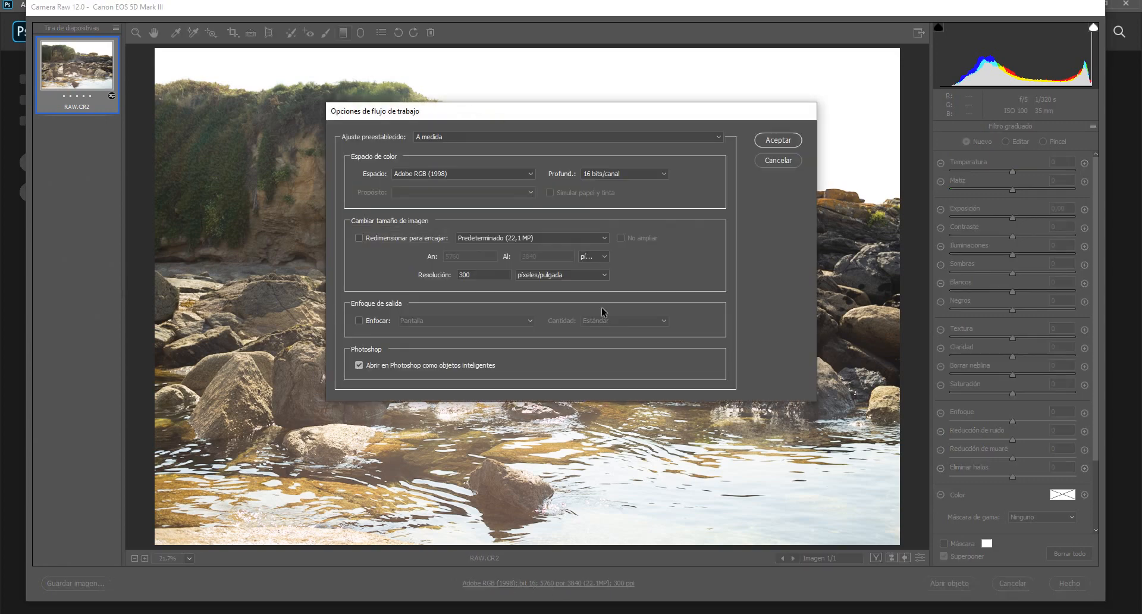
click(462, 174)
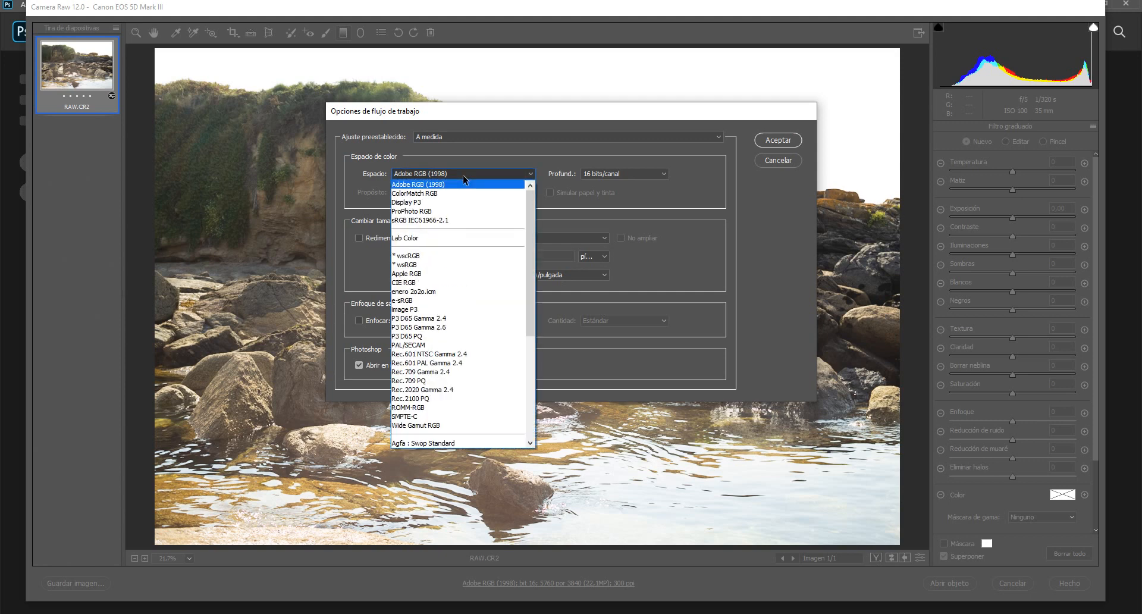
click(463, 175)
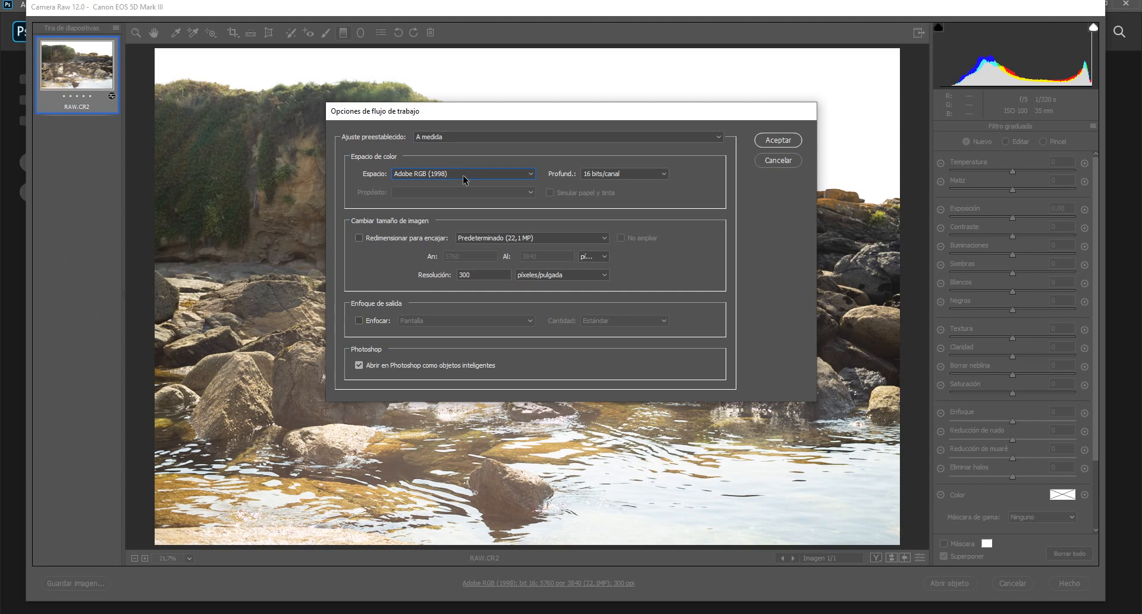
click(613, 176)
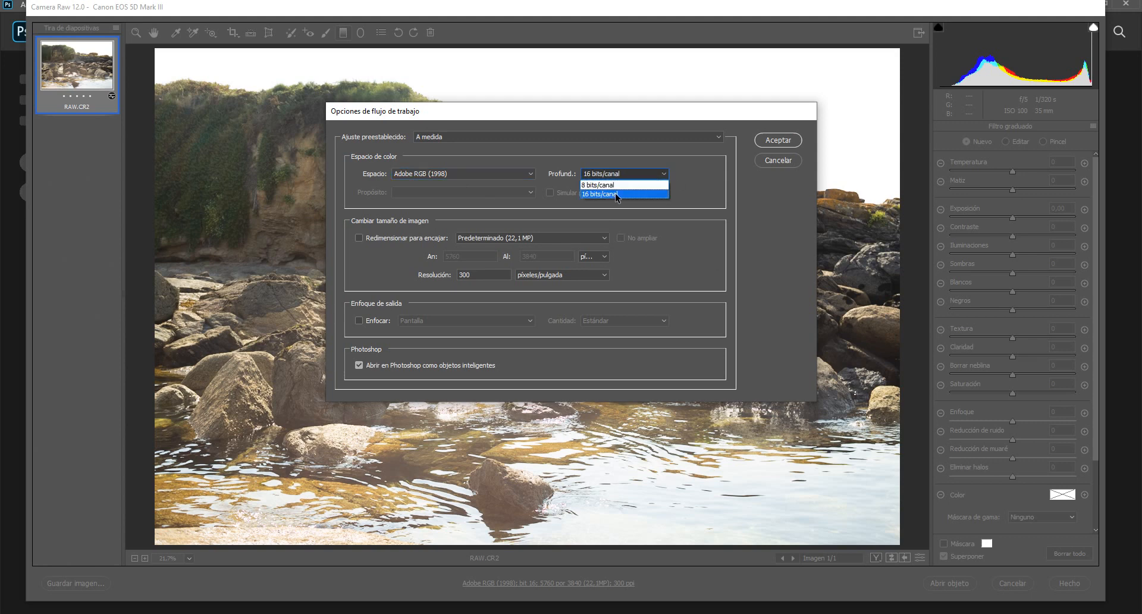
click(694, 186)
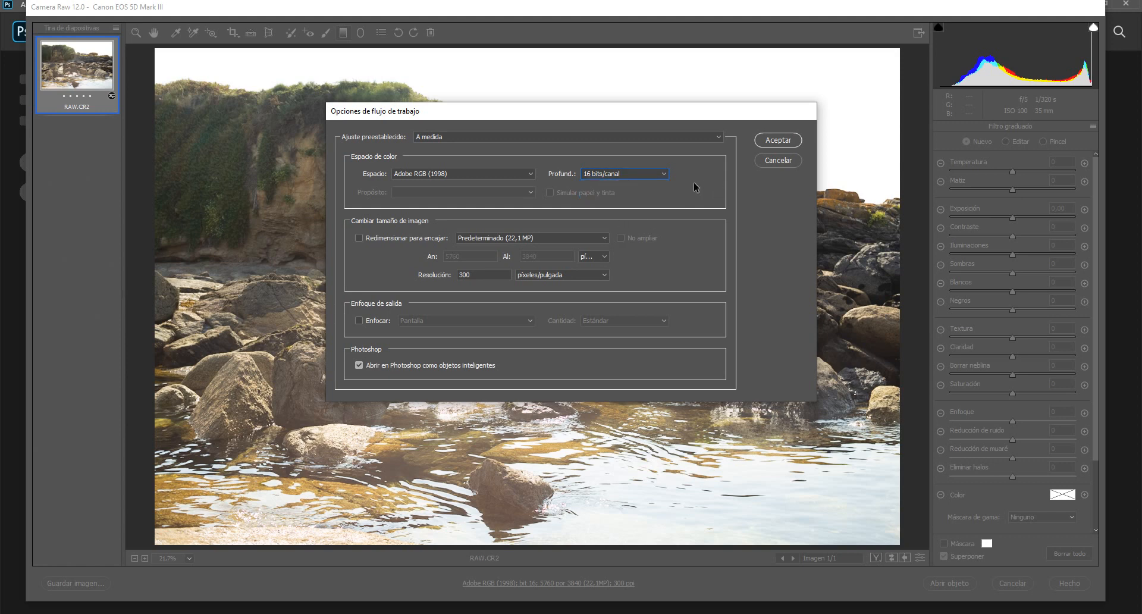
Step: Switch the colour depth to 8 bits/channel and back to 16 bits/channel, and accept the workflow options
click(633, 173)
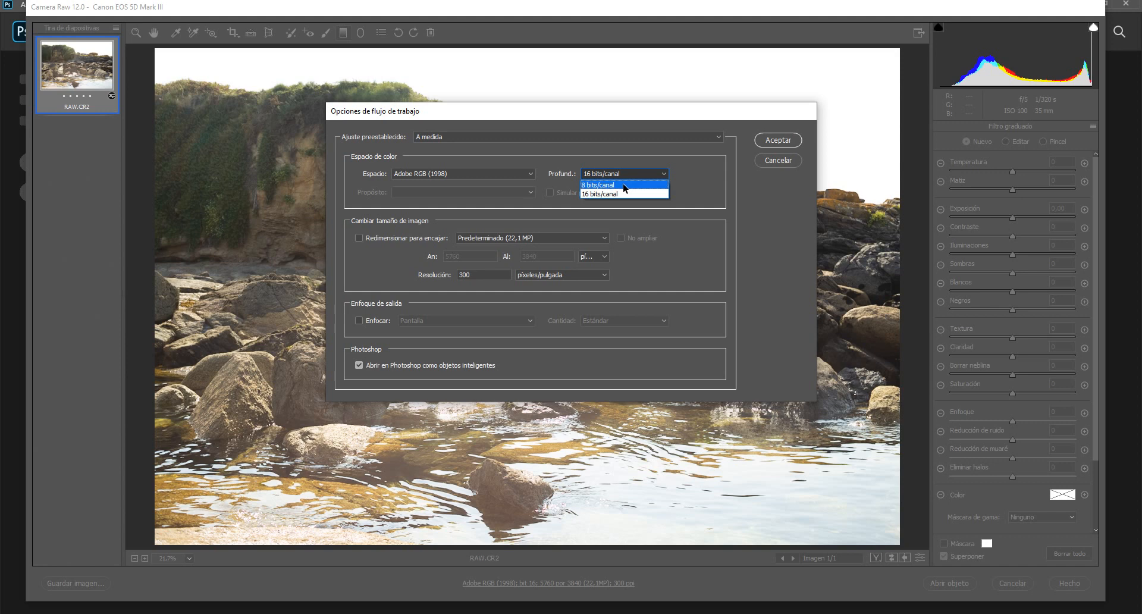
click(625, 185)
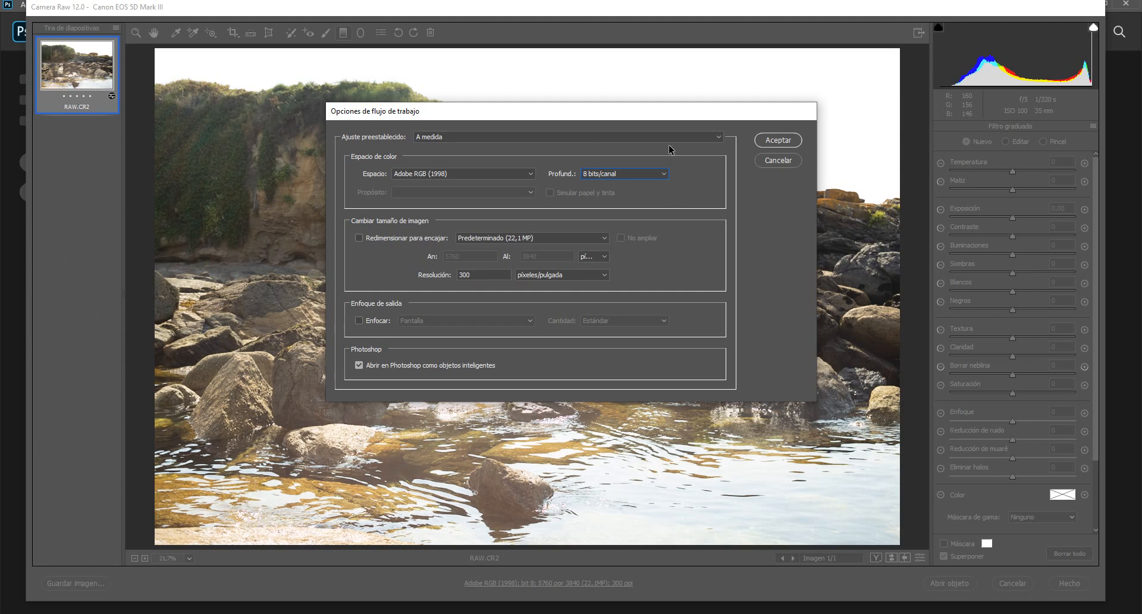
click(657, 174)
click(637, 194)
click(482, 276)
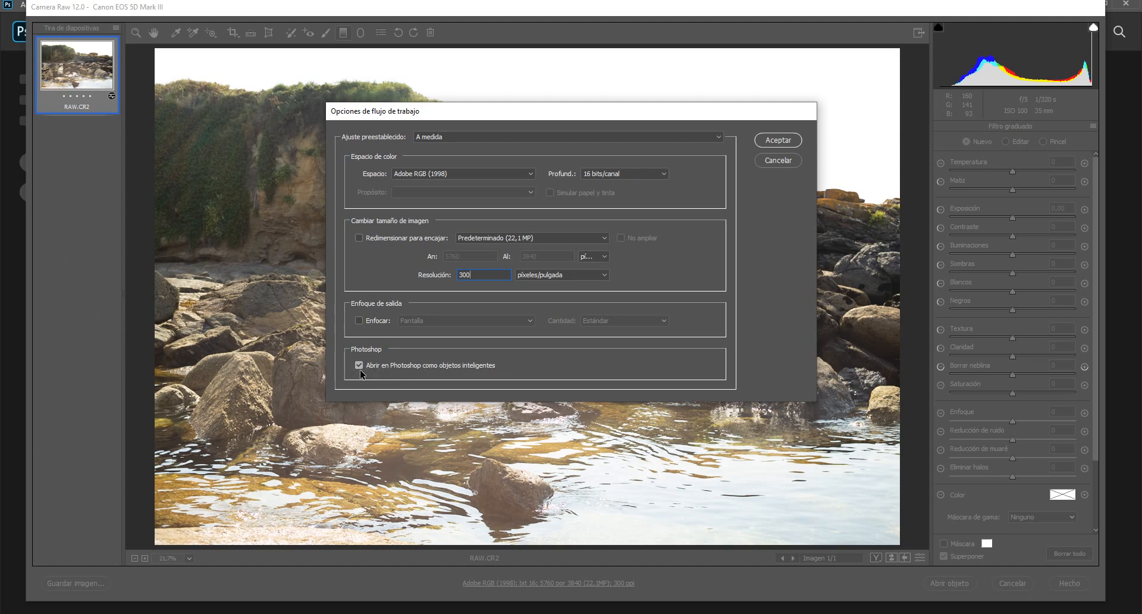
click(759, 142)
Step: Try the graduated filter at exposure -2.45, contrast +61 and highlights -81, and return all three values to 0
drag(1010, 218, 961, 254)
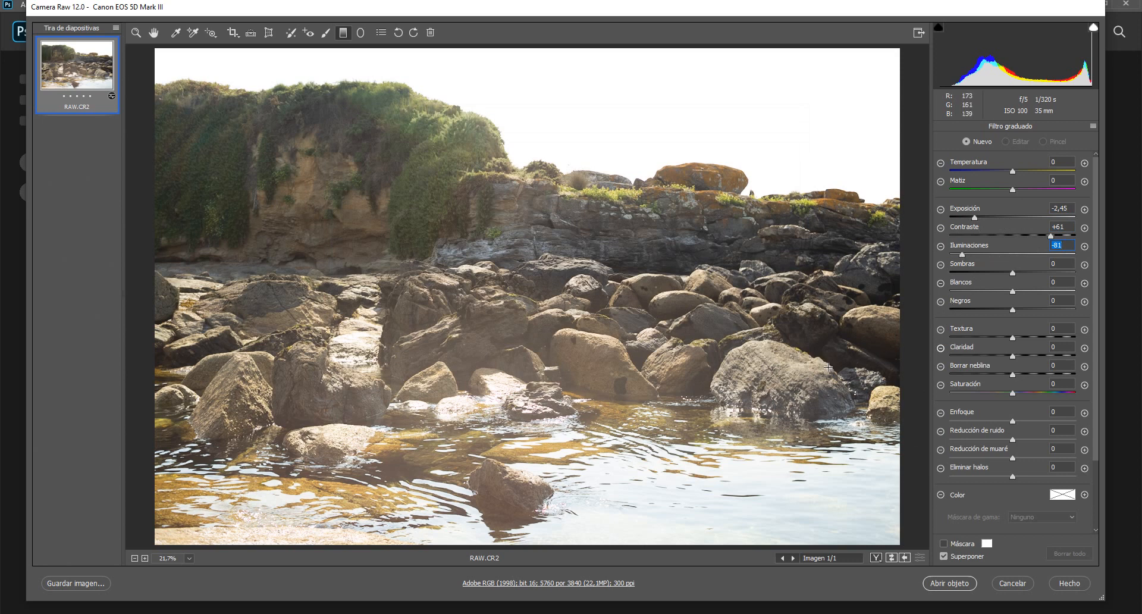
text(0)
text(0)
drag(1065, 226, 986, 207)
text(0)
click(136, 34)
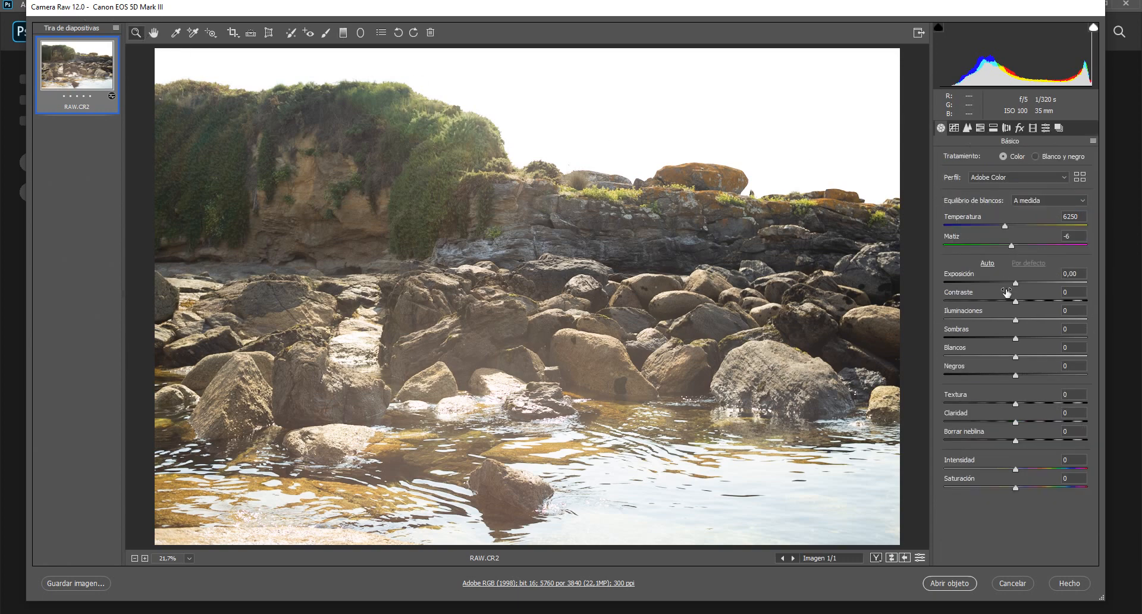
Step: Set the photo's basic exposure to -3.05 and contrast to -48, and open it in Photoshop as a smart object
drag(990, 290, 958, 284)
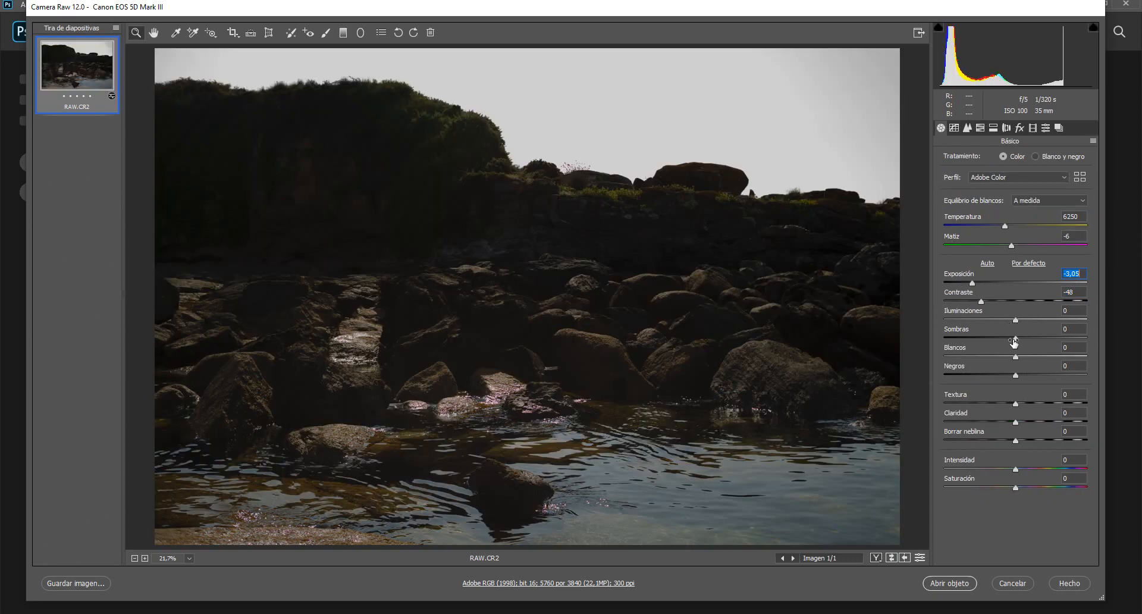
click(957, 585)
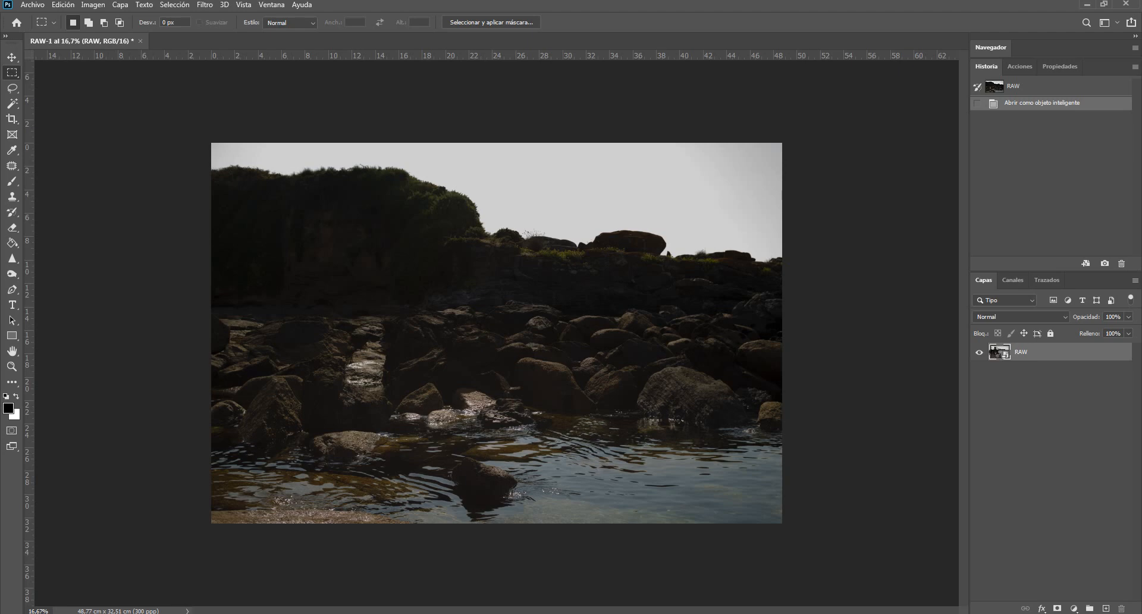
Step: Edit the RAW smart object's contents in Camera Raw, raise the exposure to about +1.90 and accept
double_click(999, 352)
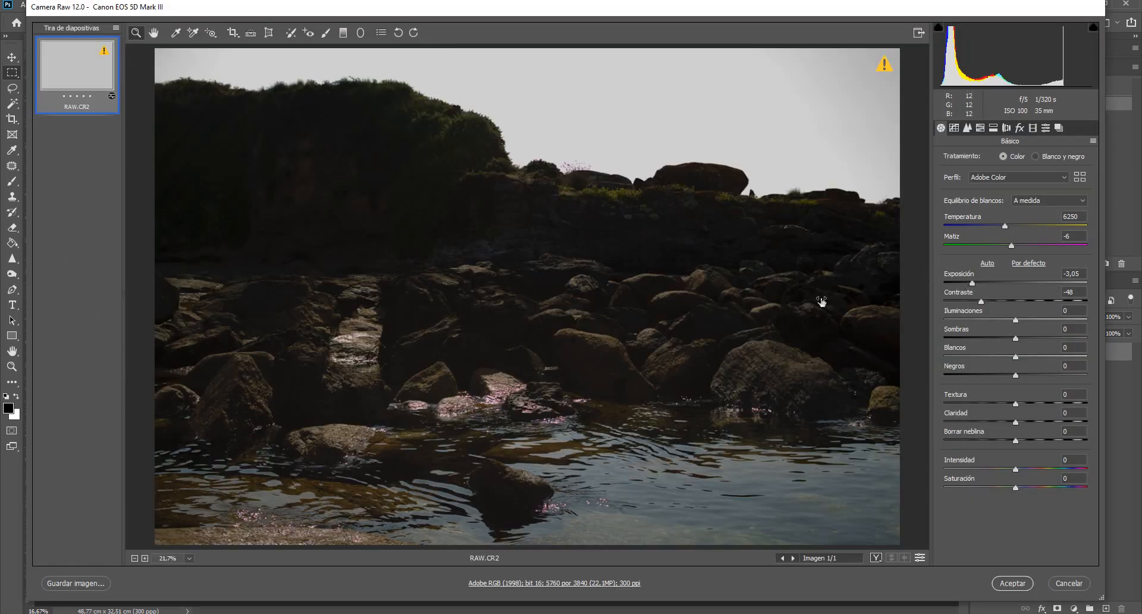
click(1050, 283)
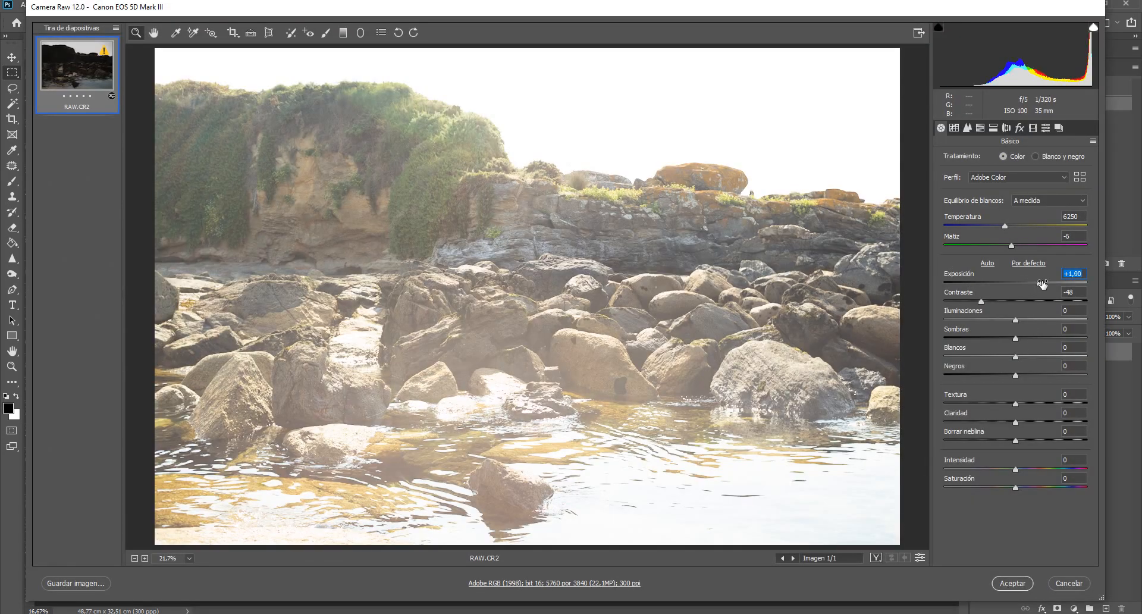
click(1013, 583)
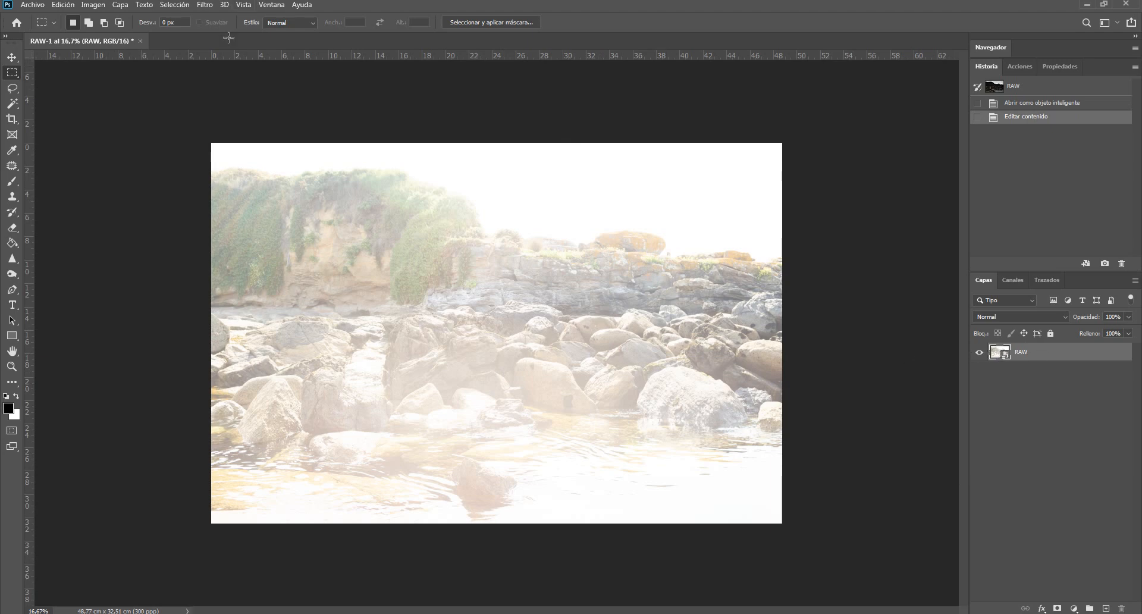
Step: Close the RAW-1 document without saving and switch to the File Explorer folder that contains the RAW photo
click(140, 40)
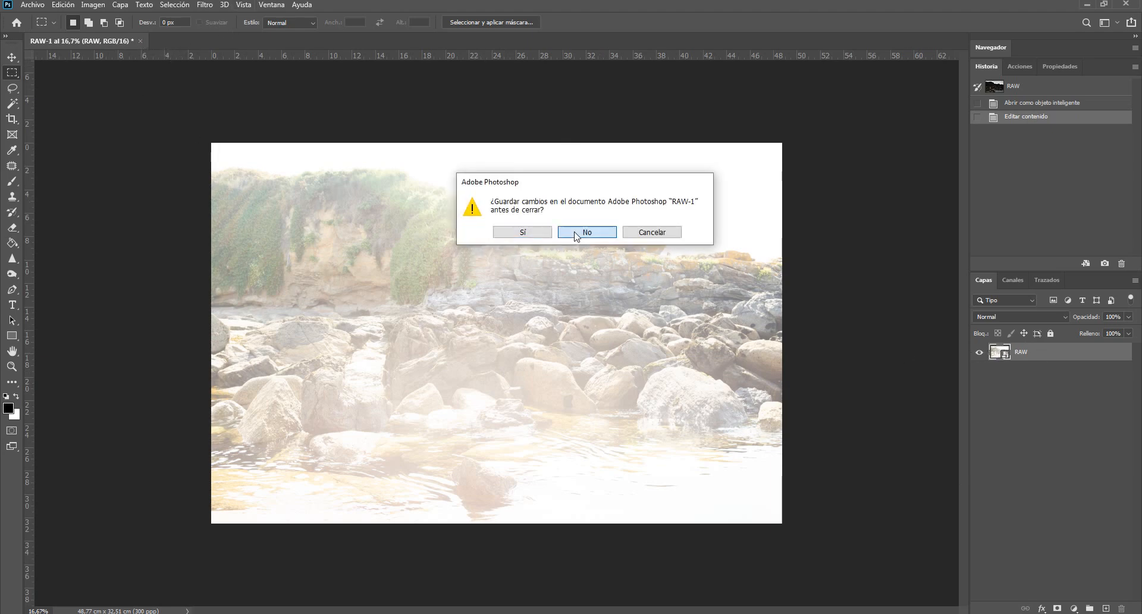
click(586, 231)
mouse_move(277, 612)
click(335, 586)
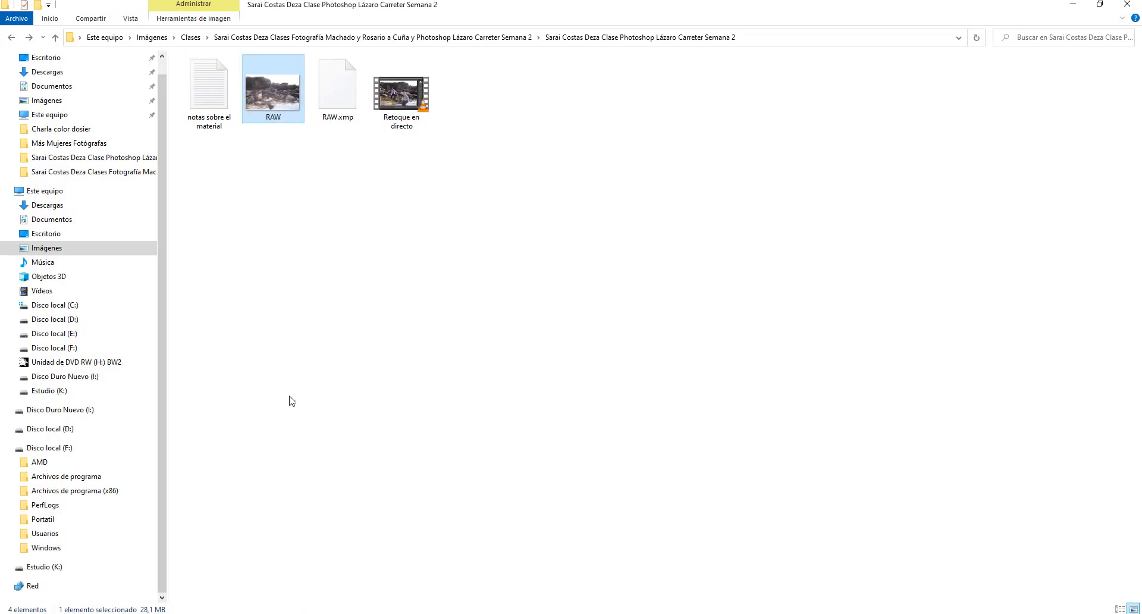
Step: Open the RAW photo with Adobe Bridge 2020 from its folder
right_click(279, 101)
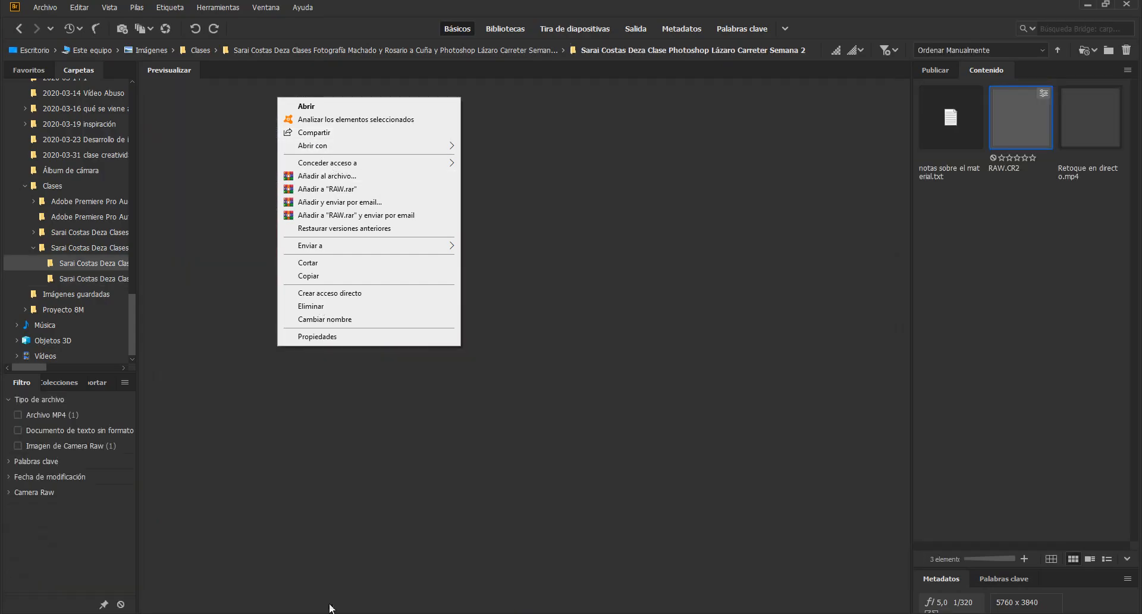
mouse_move(278, 613)
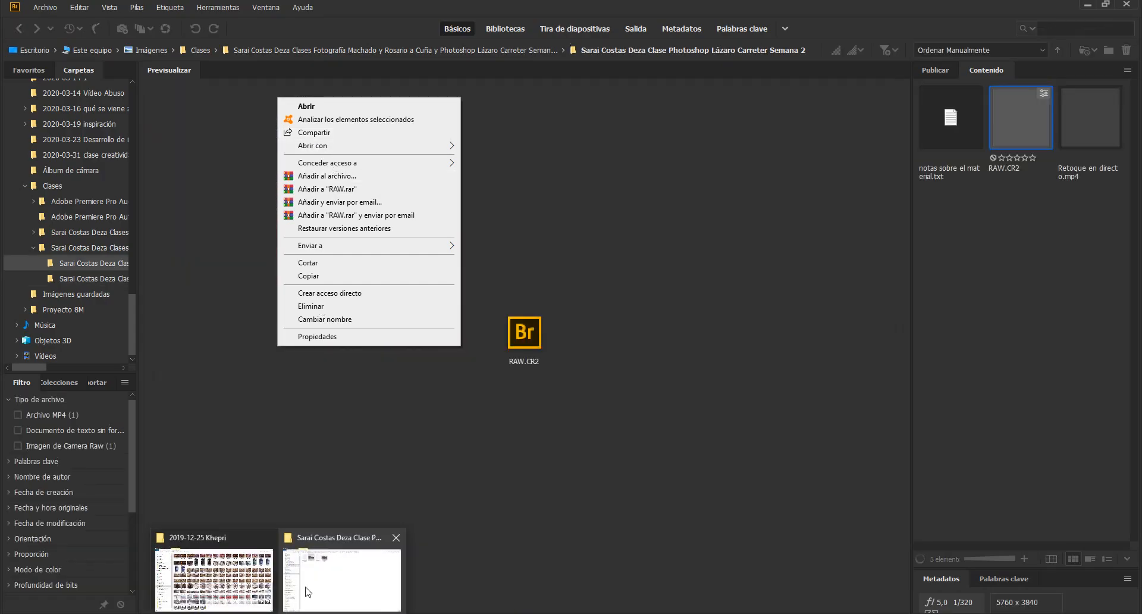
click(305, 591)
click(316, 585)
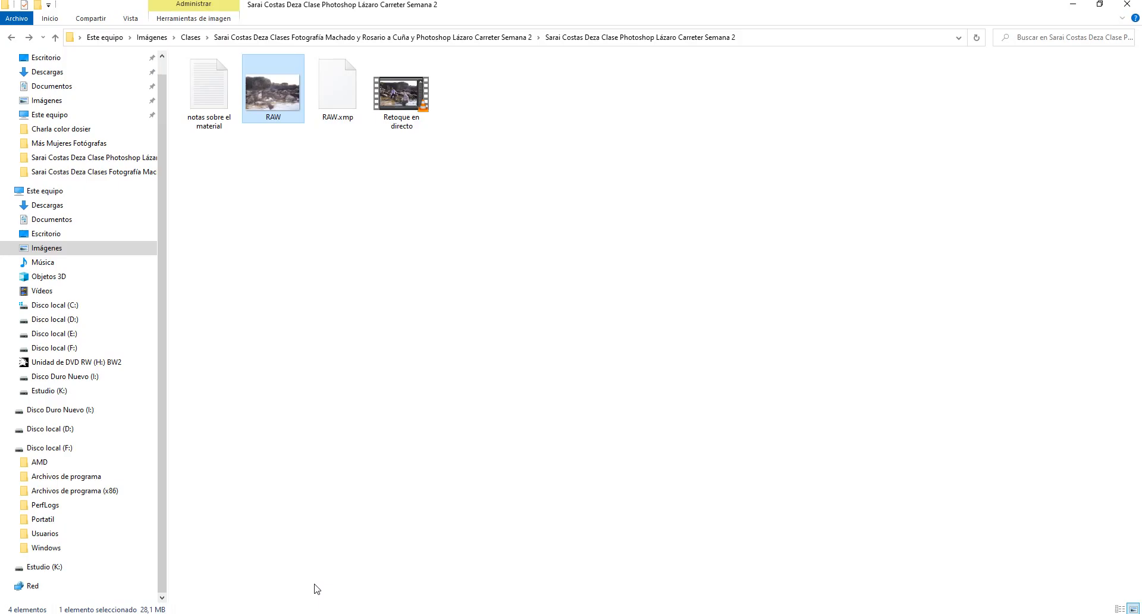
right_click(269, 96)
mouse_move(365, 141)
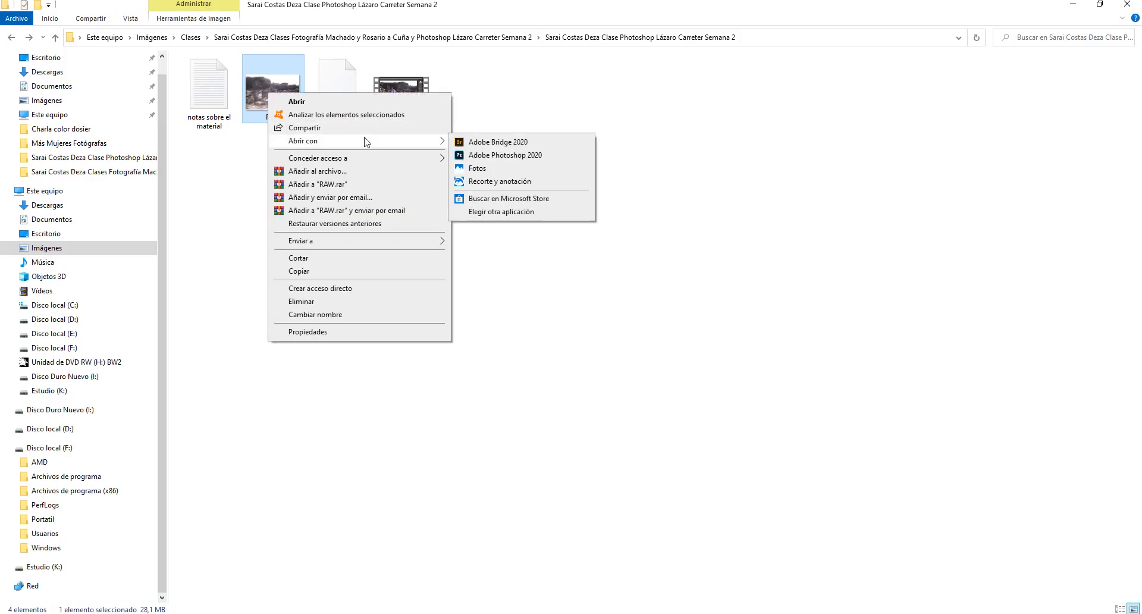
click(475, 144)
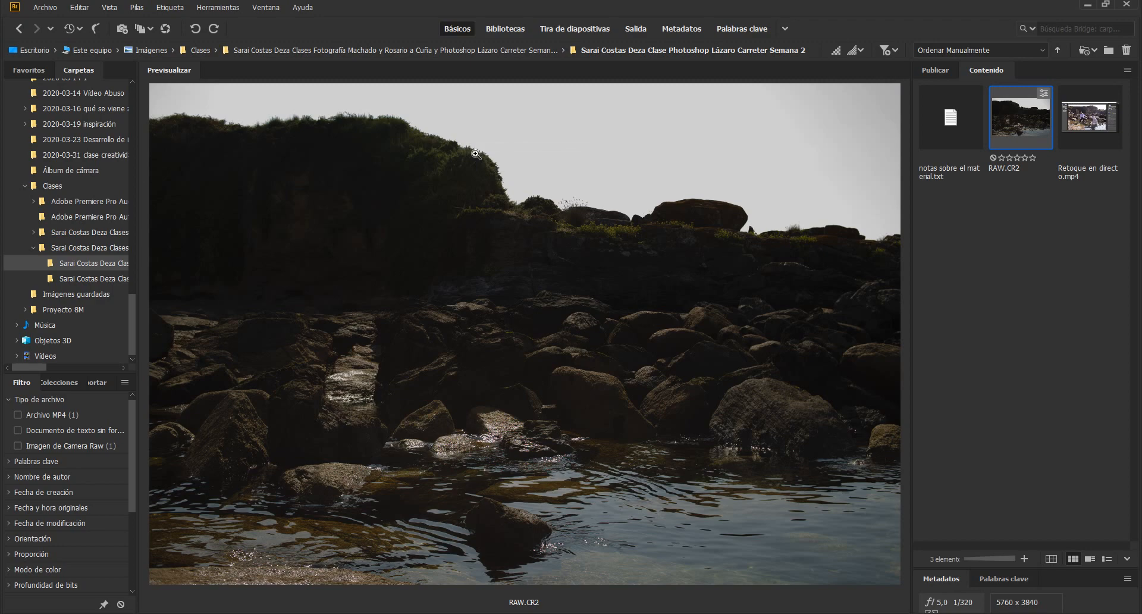
Step: Return to the photo's folder in File Explorer and open the RAW file with Adobe Photoshop 2020
mouse_move(277, 609)
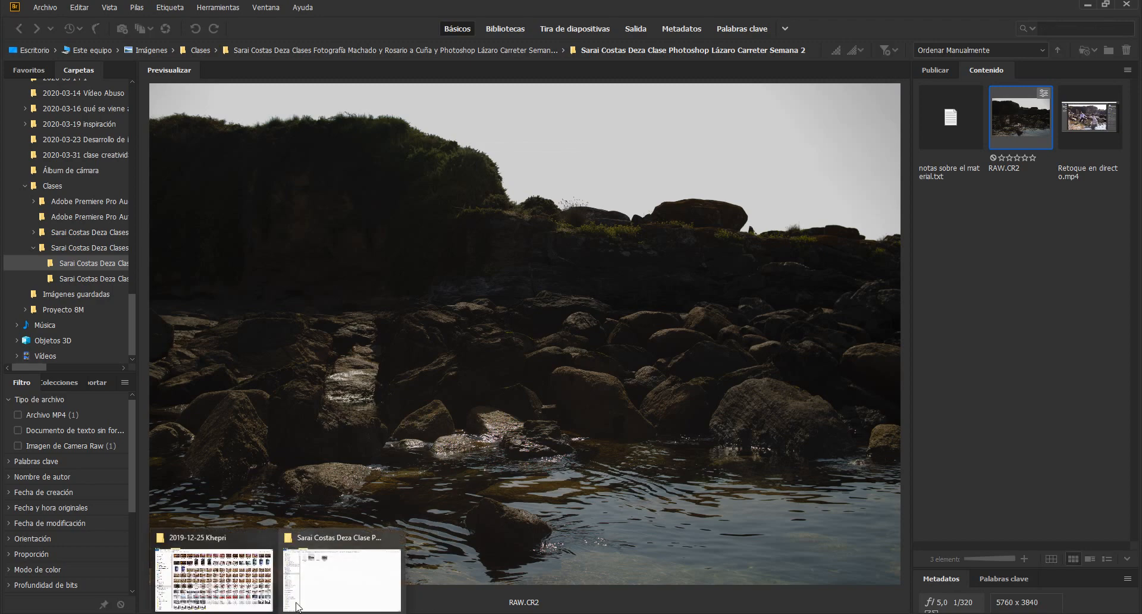
click(333, 580)
right_click(286, 98)
mouse_move(321, 142)
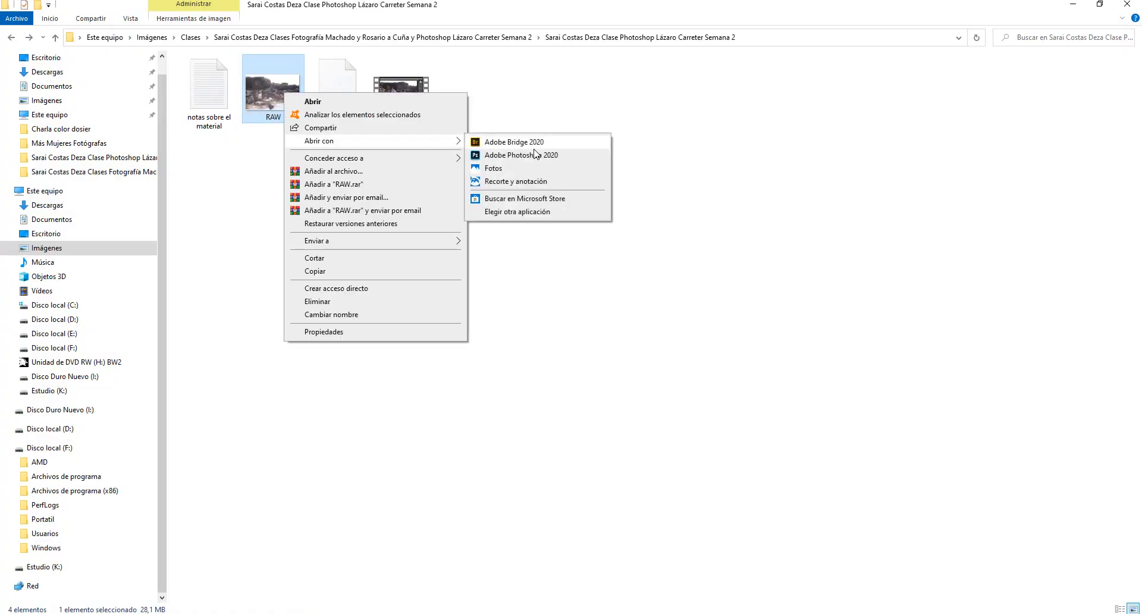
click(509, 155)
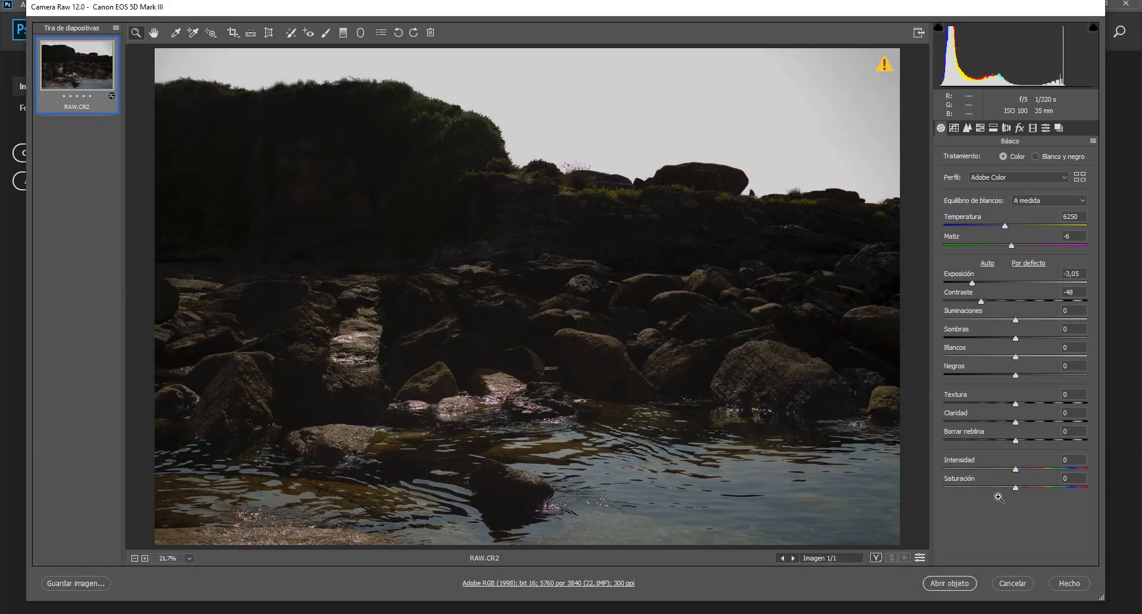
Step: Disable opening as smart objects in the workflow options and open the photo as a regular image in Photoshop
click(522, 584)
click(367, 367)
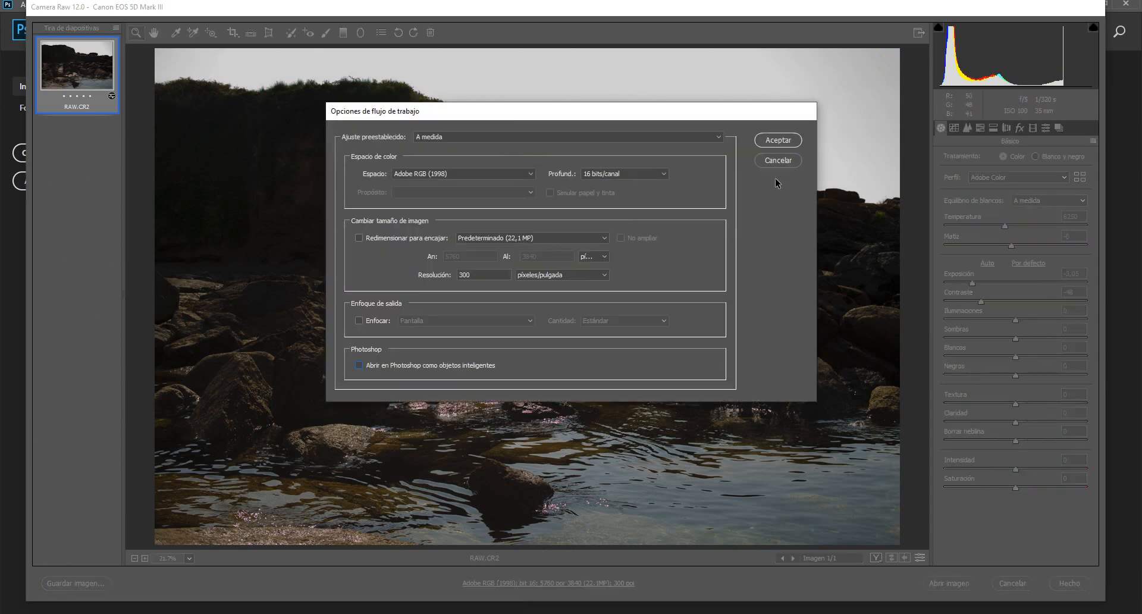
click(778, 141)
click(948, 586)
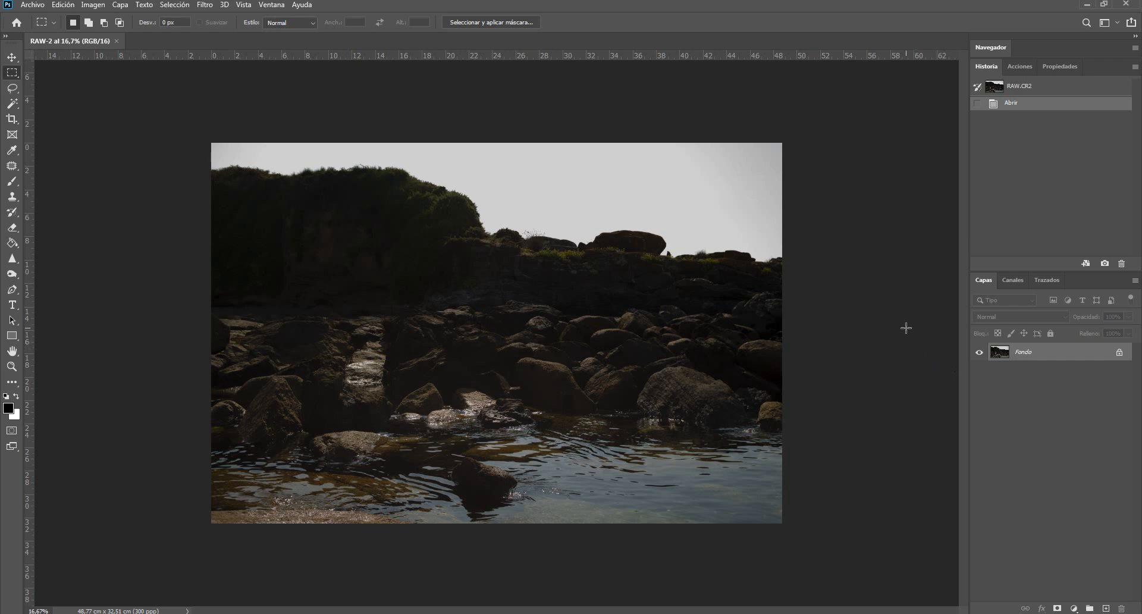
Step: Add a Brightness/Contrast adjustment layer above the background and set its brightness to 41
click(1074, 608)
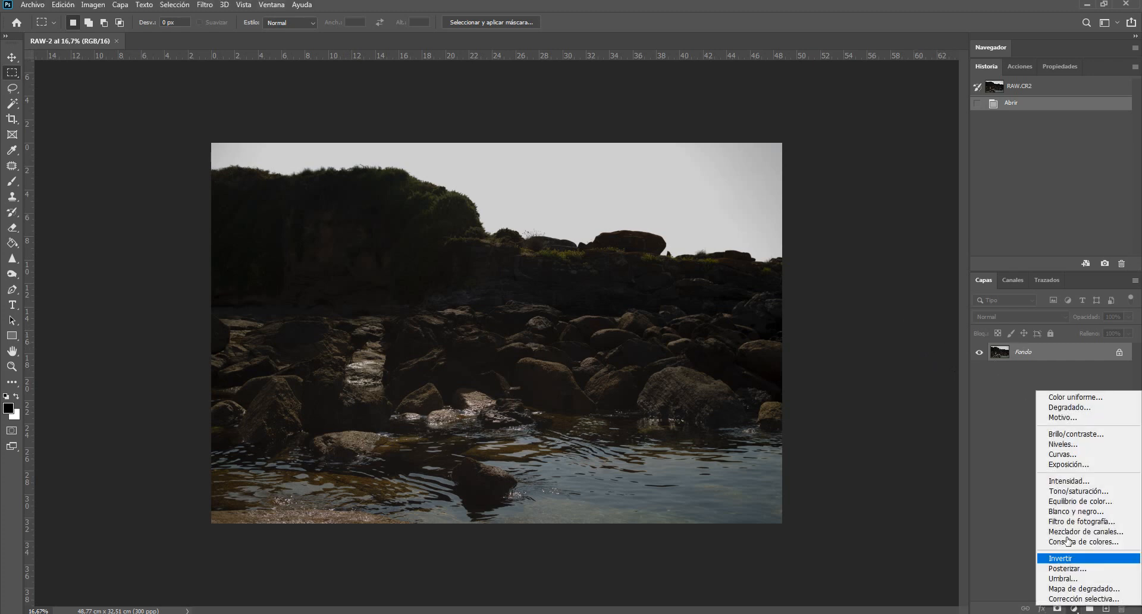
click(1088, 438)
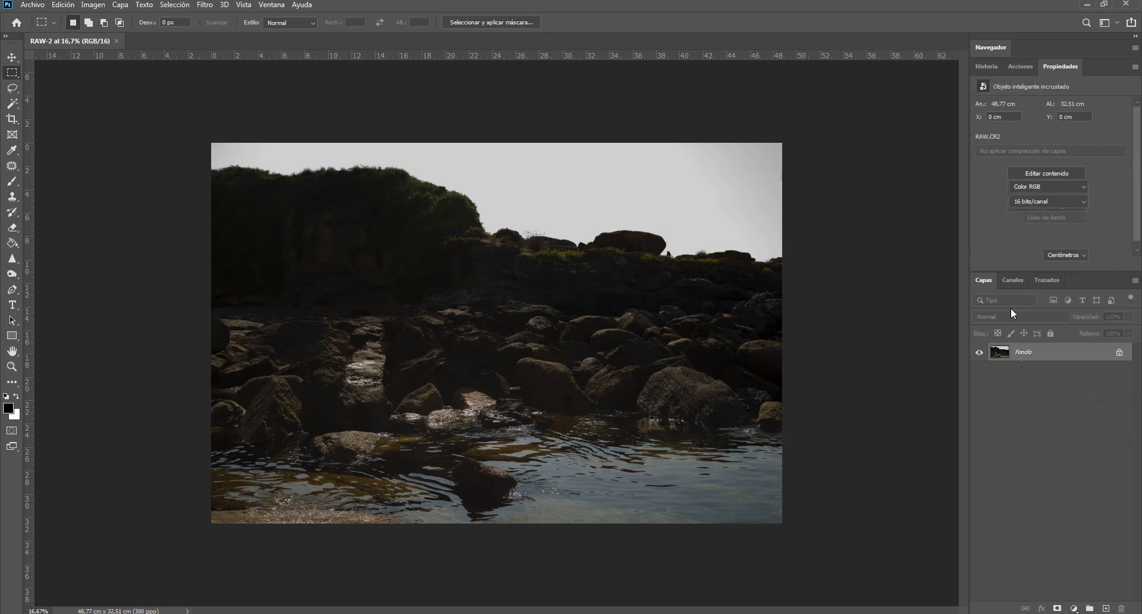
drag(1048, 138, 1071, 138)
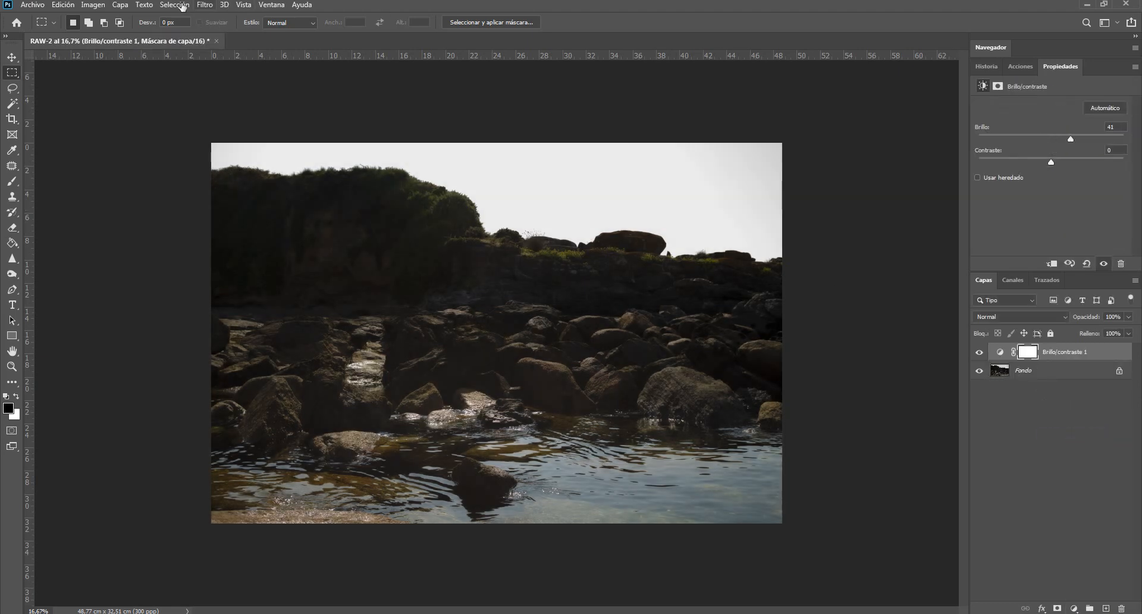
Step: Close the RAW-2 document without saving and reopen the RAW photo in Photoshop from its File Explorer folder
click(217, 41)
click(588, 230)
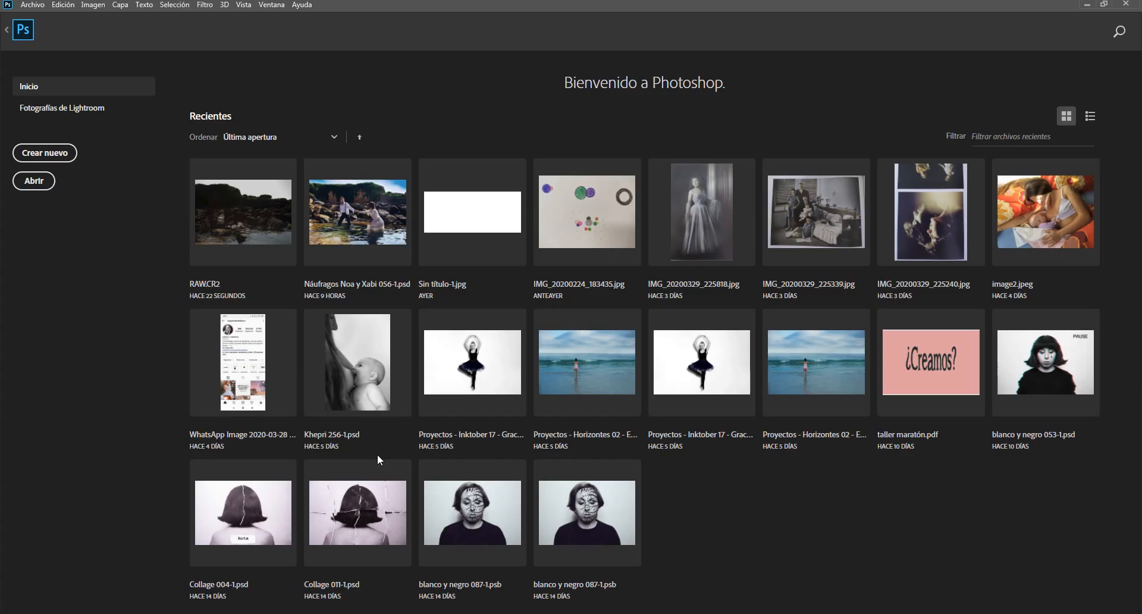
click(312, 579)
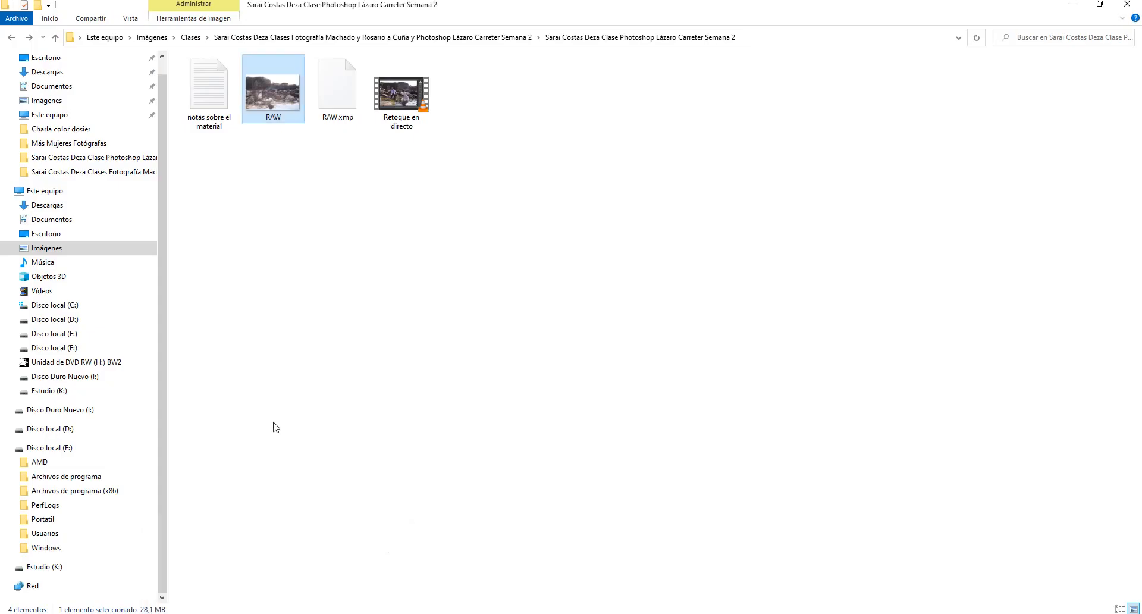
drag(268, 88, 98, 419)
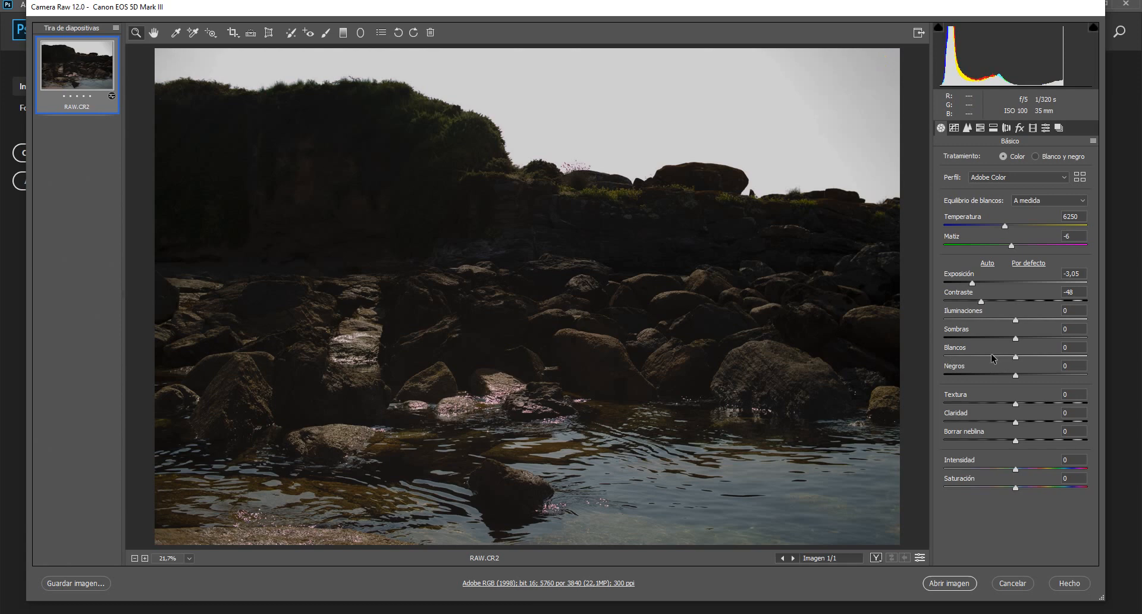
Step: Enable opening as smart objects in the workflow options and open the photo in Photoshop as an object
click(535, 583)
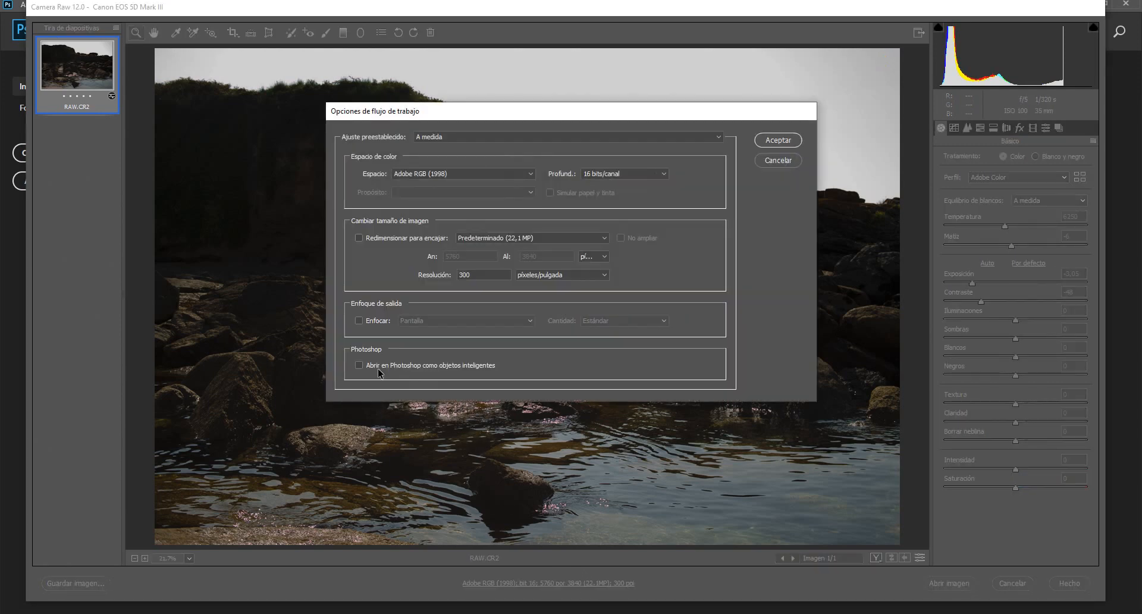
click(358, 365)
click(778, 139)
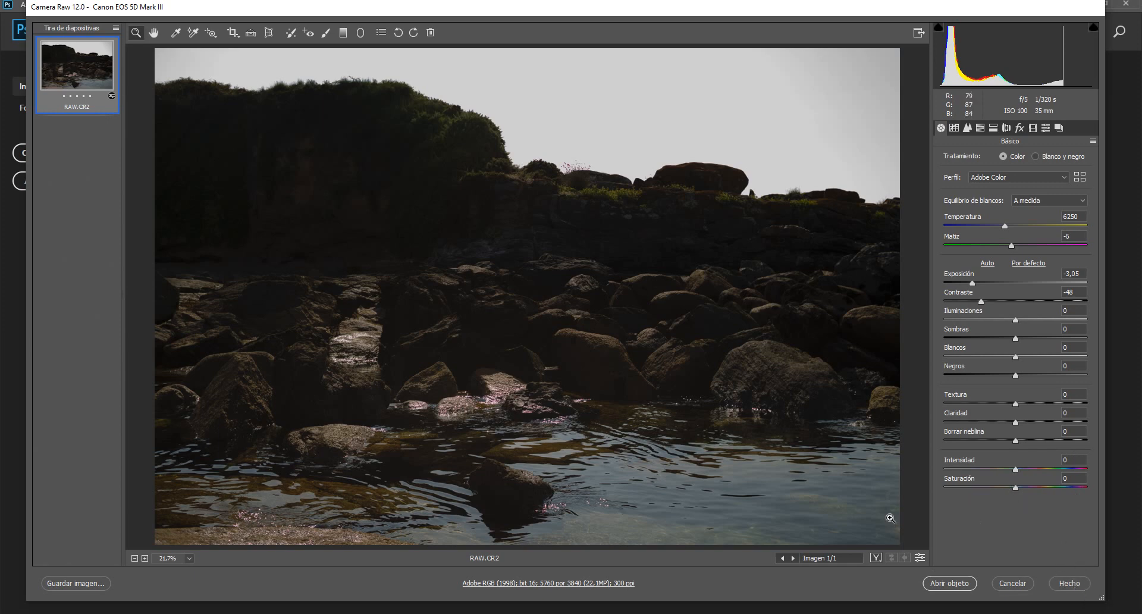
click(959, 588)
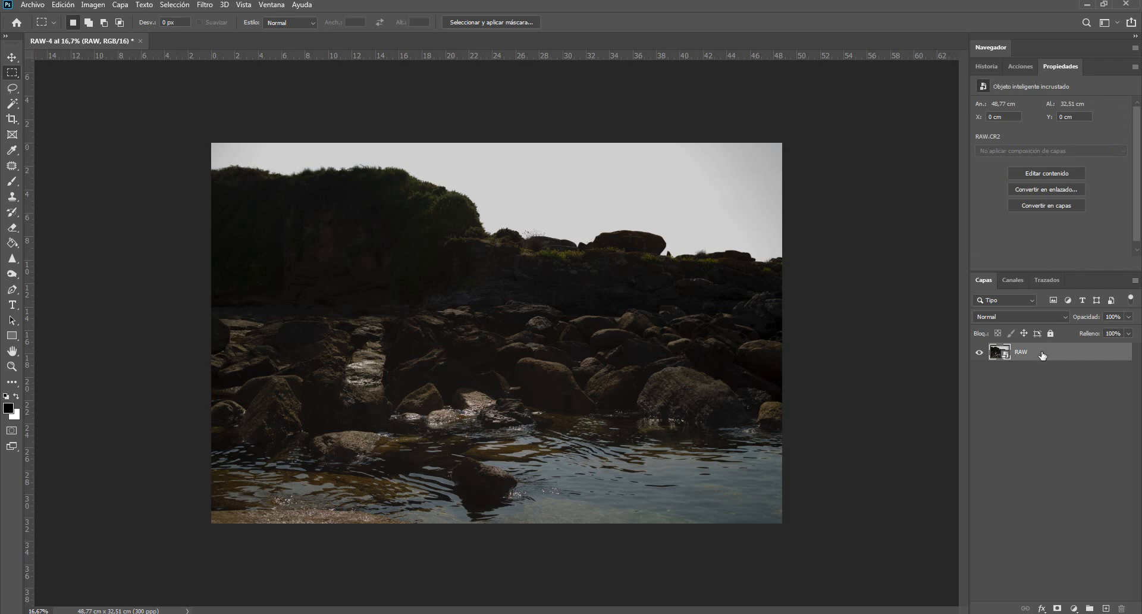
Step: Duplicate the RAW smart object layer and set the original layer's Camera Raw exposure to +1.50
drag(1045, 355, 1106, 608)
click(992, 372)
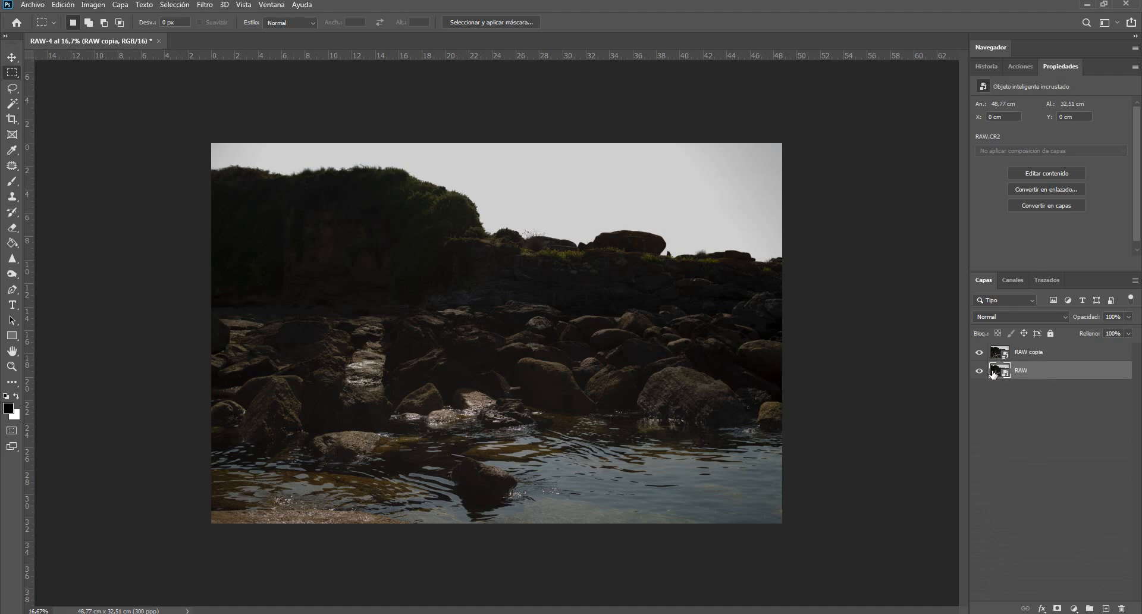
double_click(992, 371)
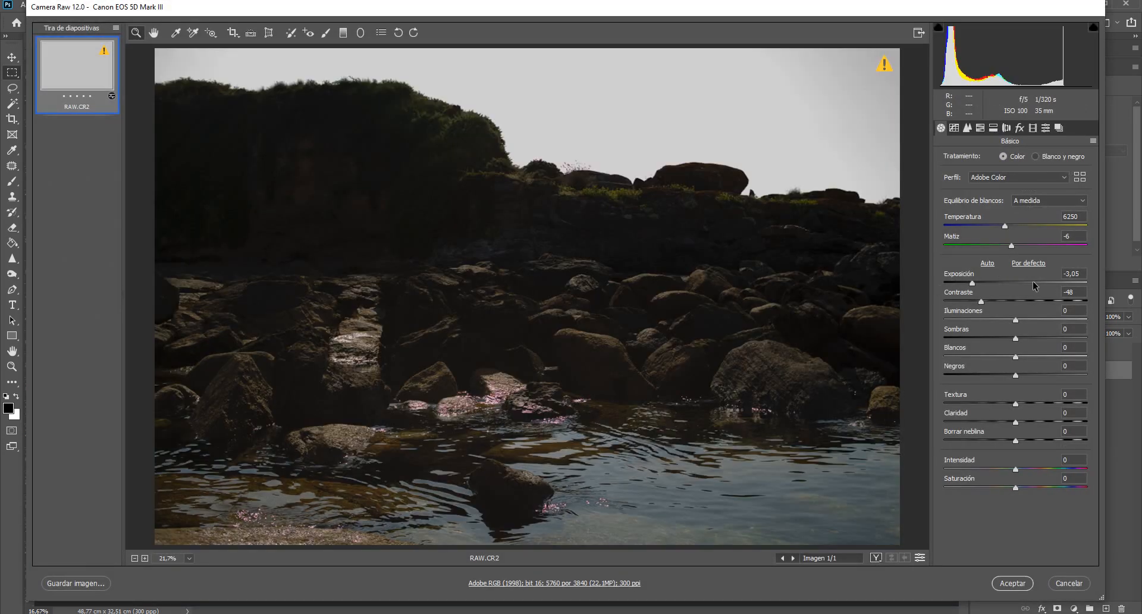
click(1035, 283)
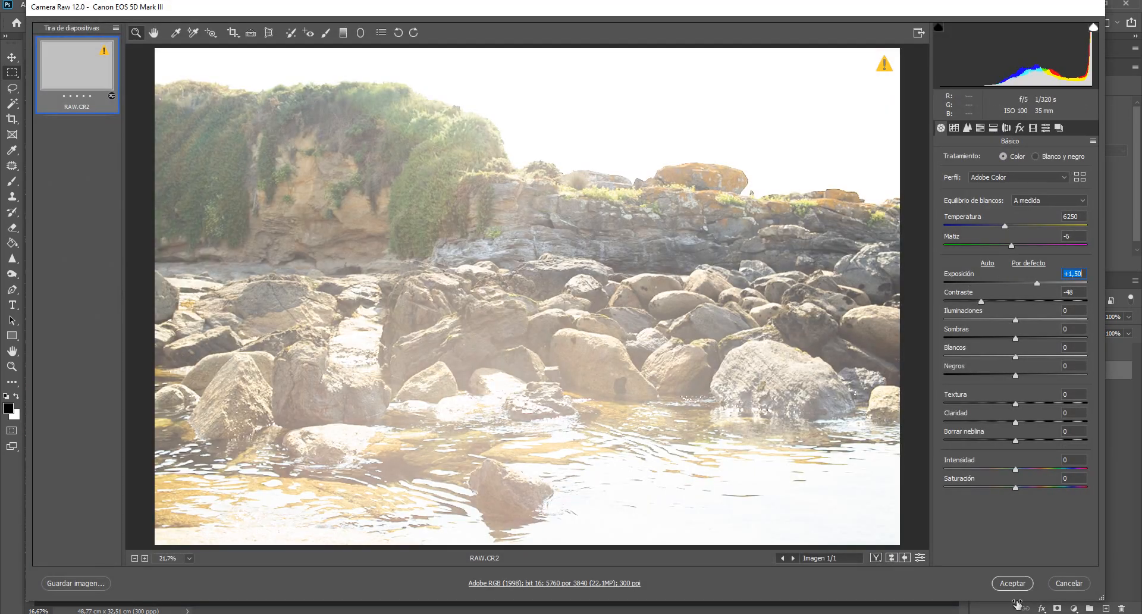
click(1015, 584)
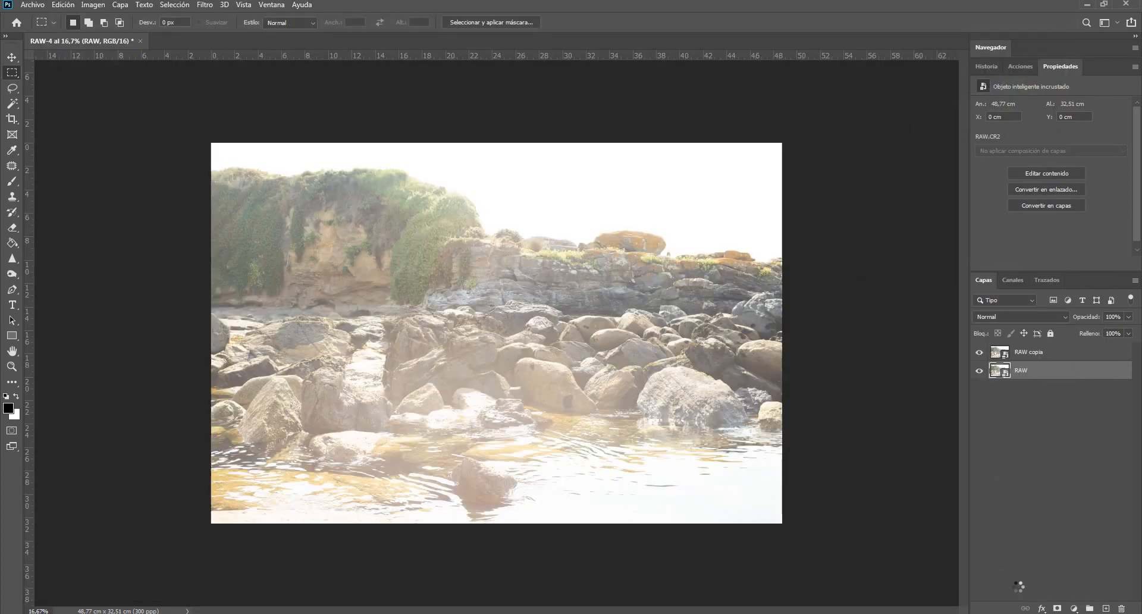
Step: Delete the duplicate smart object layer, RAW copia
click(1009, 355)
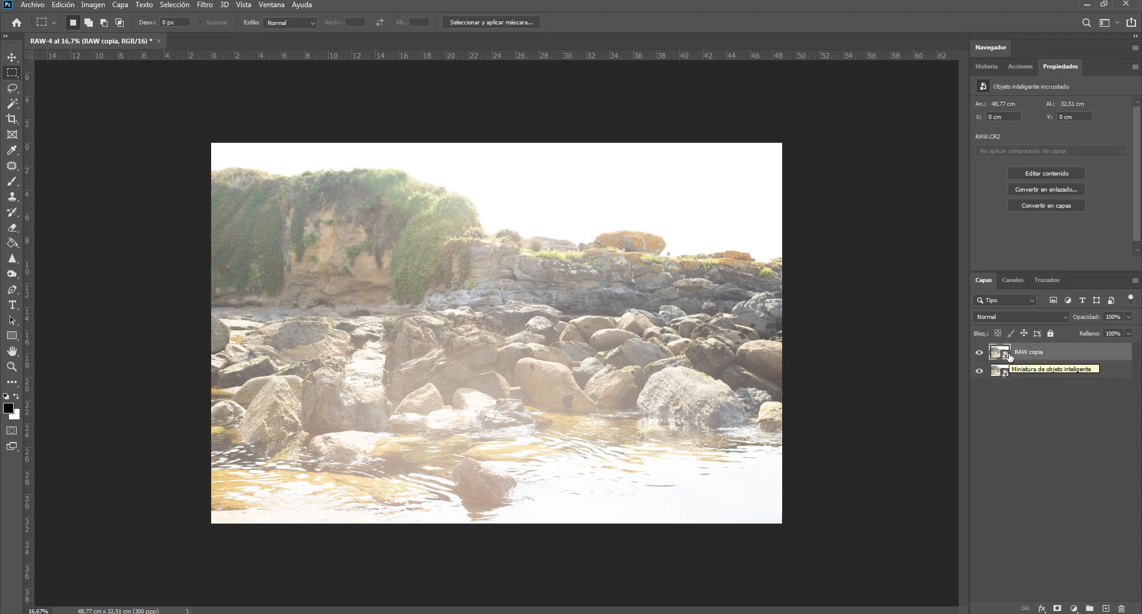
key(Delete)
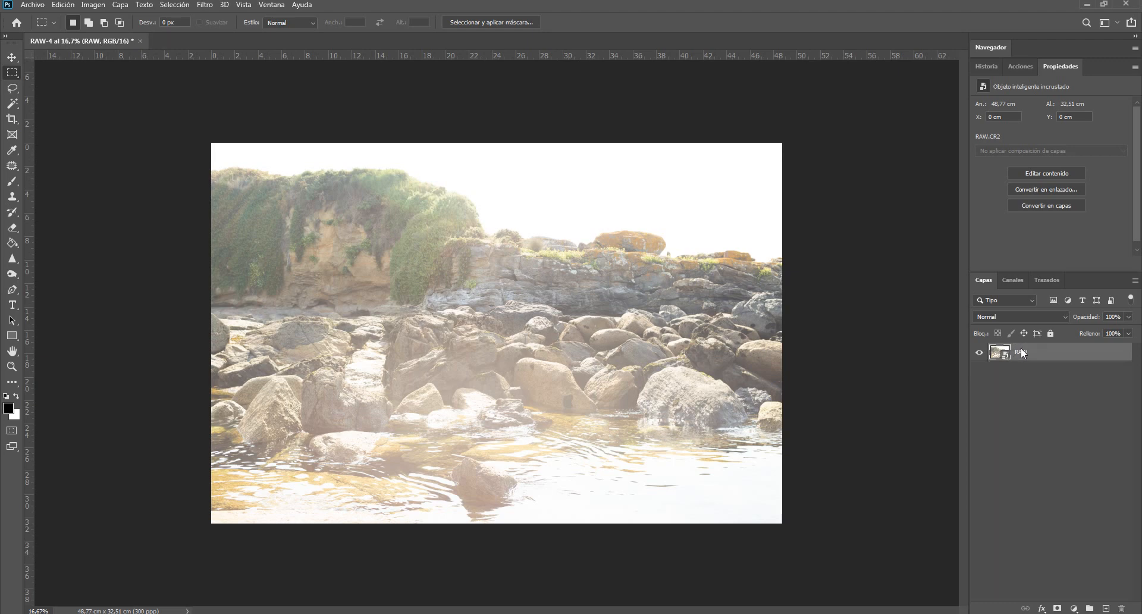
Step: Create an independent smart object copy of the RAW layer and set the original layer's Camera Raw exposure to -3.30
right_click(1020, 348)
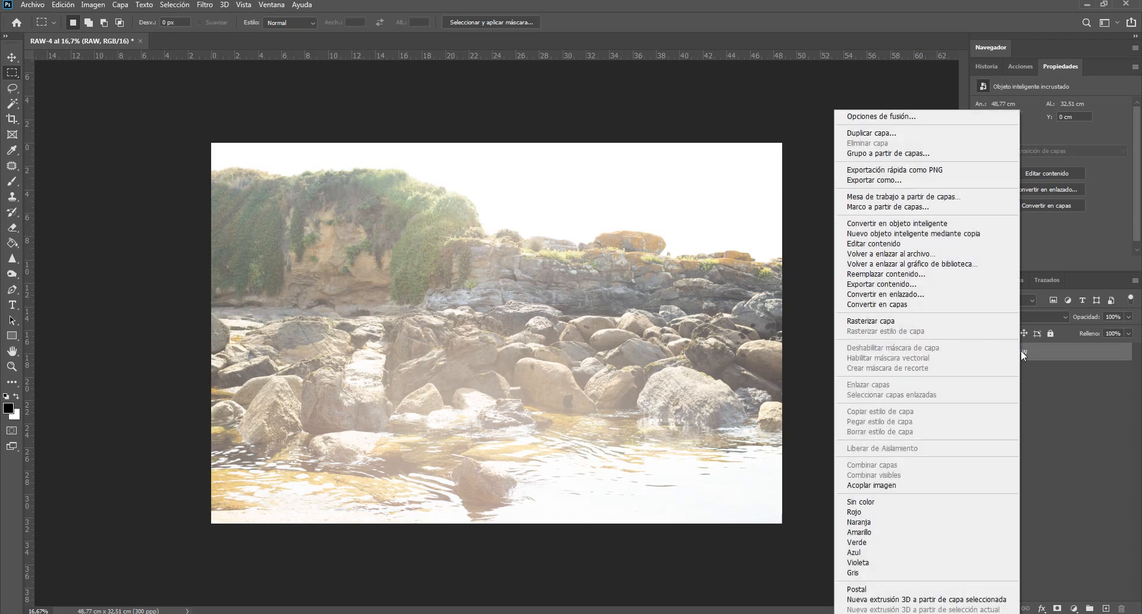
click(971, 234)
click(994, 372)
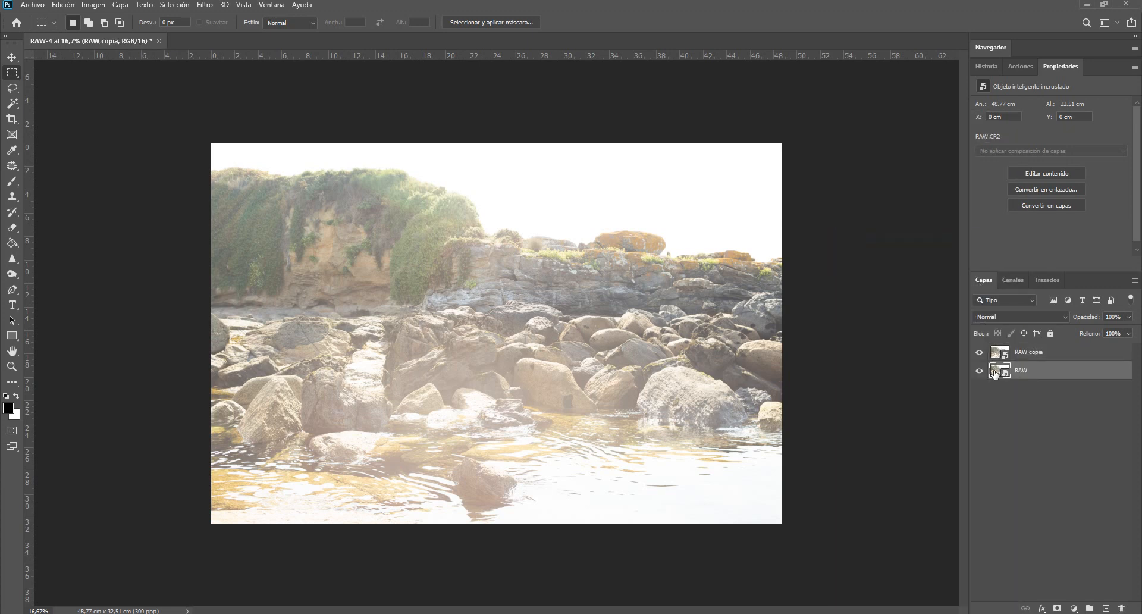
double_click(994, 372)
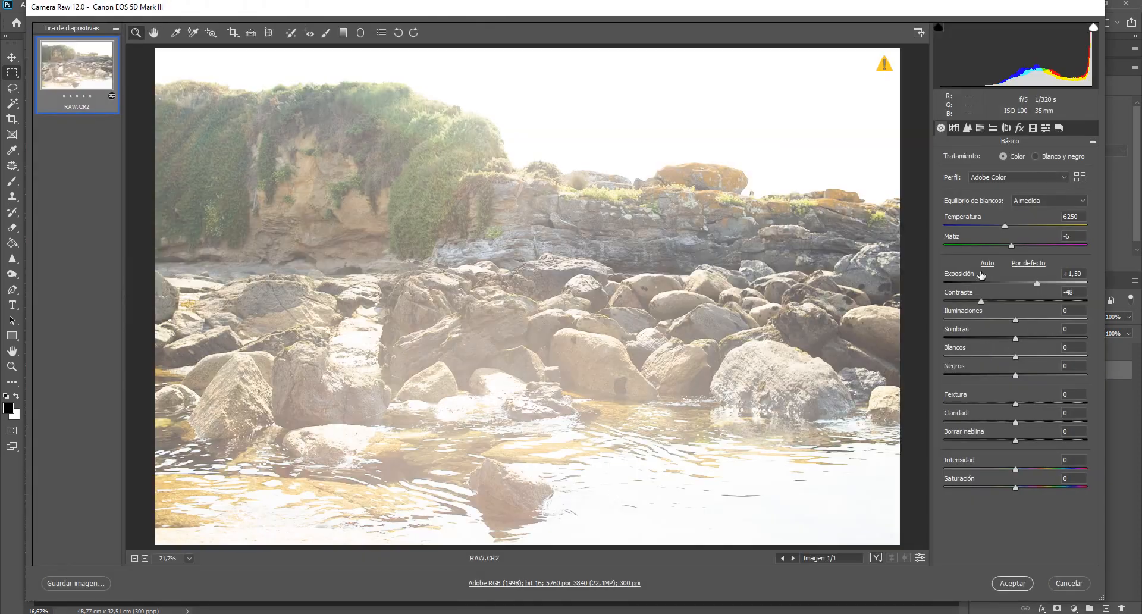
click(972, 282)
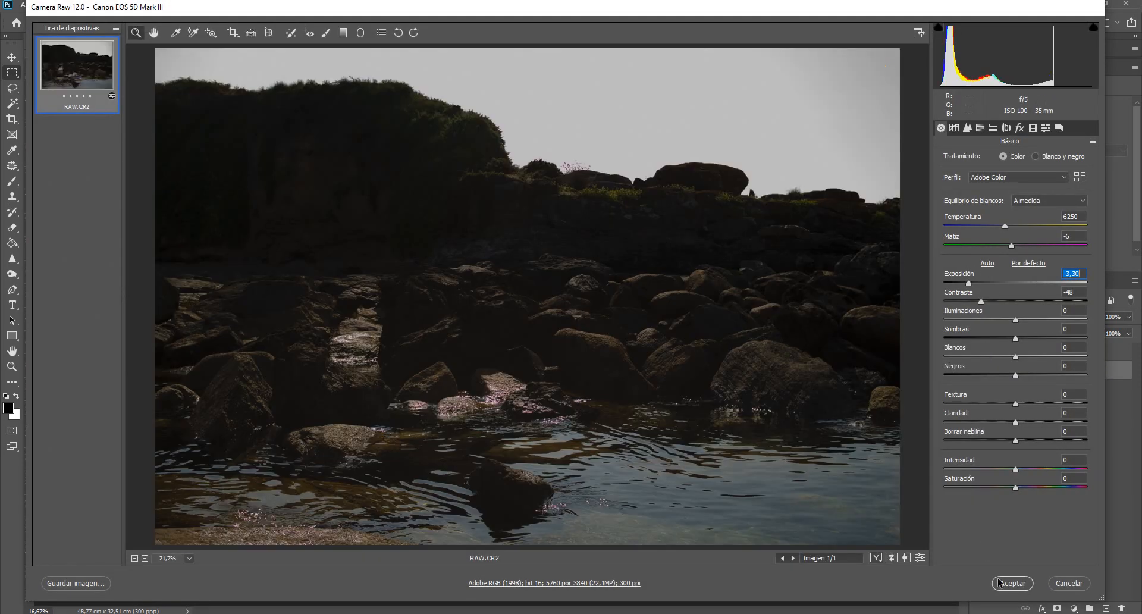
click(1000, 580)
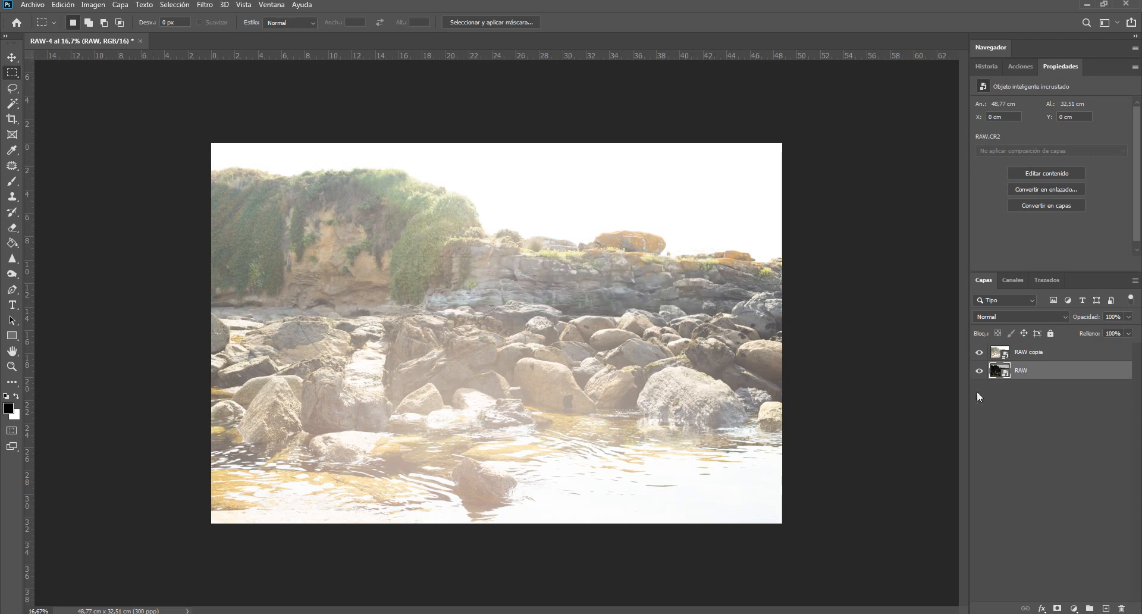
click(979, 352)
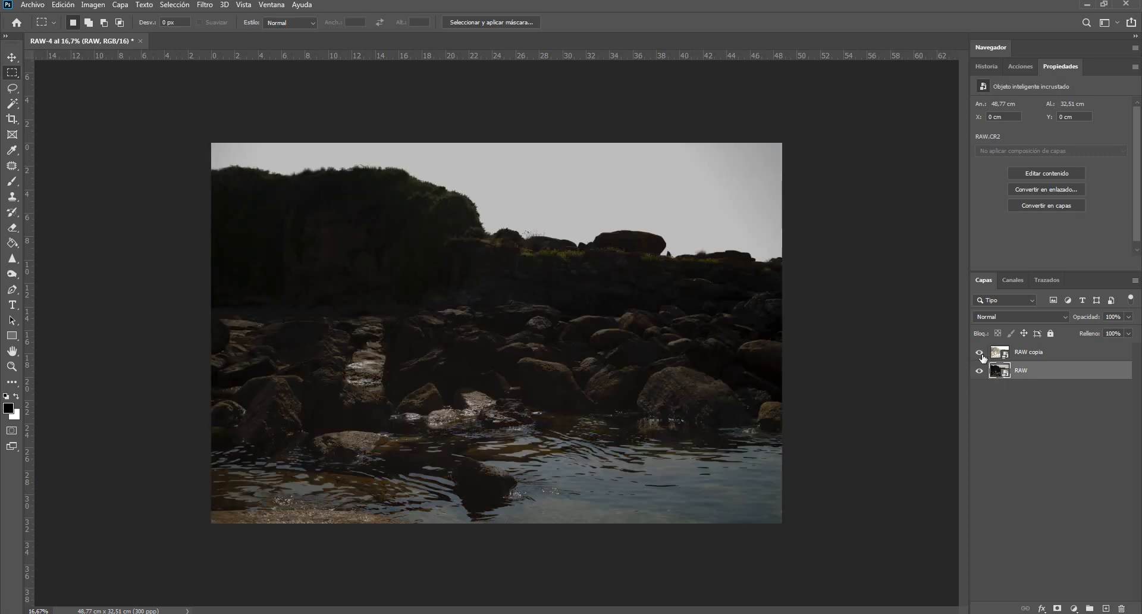
Step: Add a layer mask to RAW copia, brush black over the cliff, and delete that layer
click(1033, 355)
click(1057, 608)
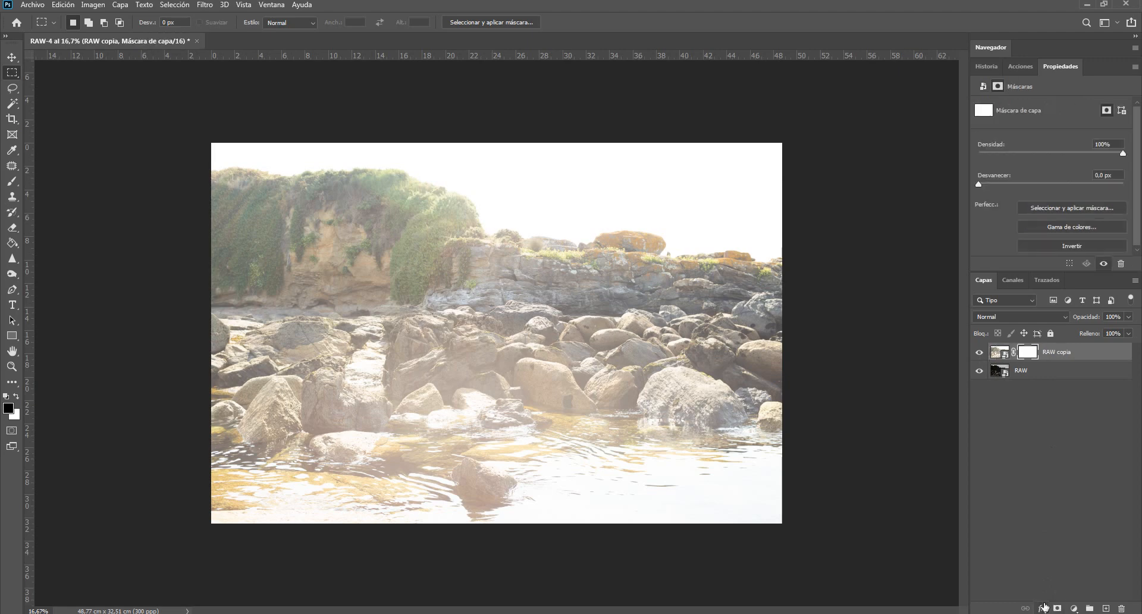
click(12, 181)
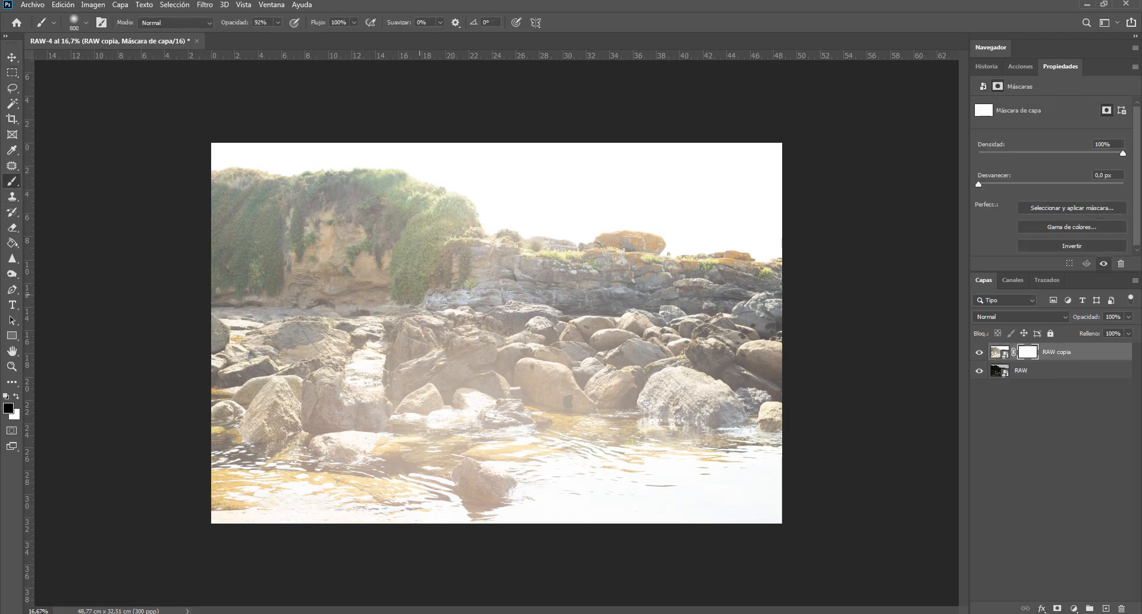
mouse_move(379, 249)
mouse_down()
mouse_move(547, 326)
mouse_move(414, 241)
mouse_move(564, 264)
mouse_move(371, 196)
mouse_move(218, 203)
mouse_move(344, 230)
mouse_move(357, 249)
mouse_up()
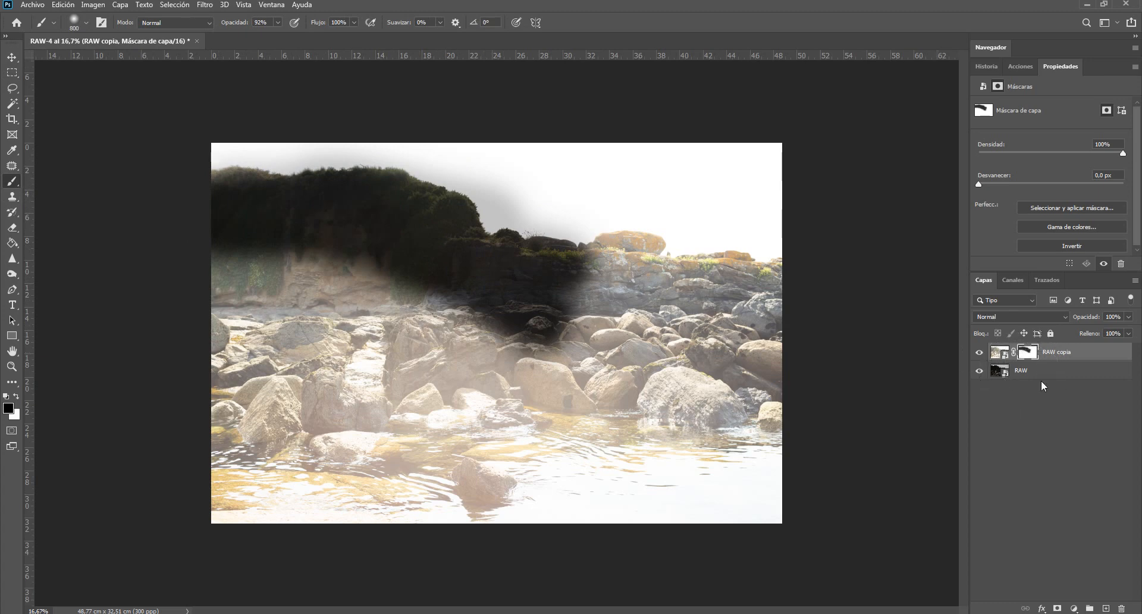
key(Delete)
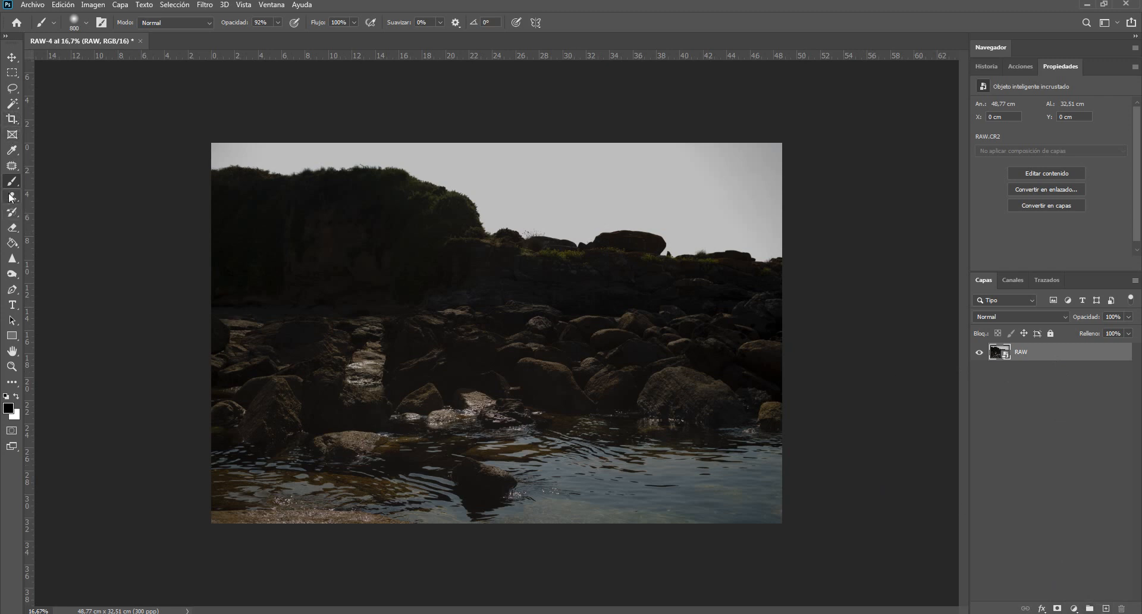
Step: Paint a large black patch over the central rocks on a new layer and stamp all visible layers into another new layer
click(1106, 609)
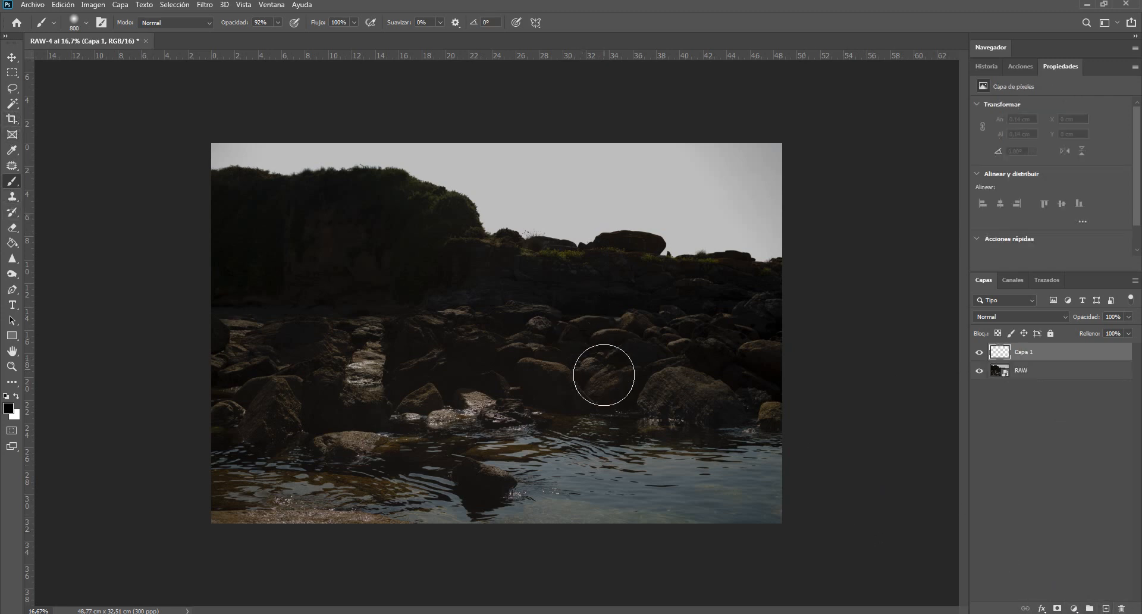
mouse_move(616, 402)
mouse_down()
mouse_move(585, 281)
mouse_move(520, 281)
mouse_move(475, 352)
mouse_move(636, 315)
mouse_move(568, 311)
mouse_up()
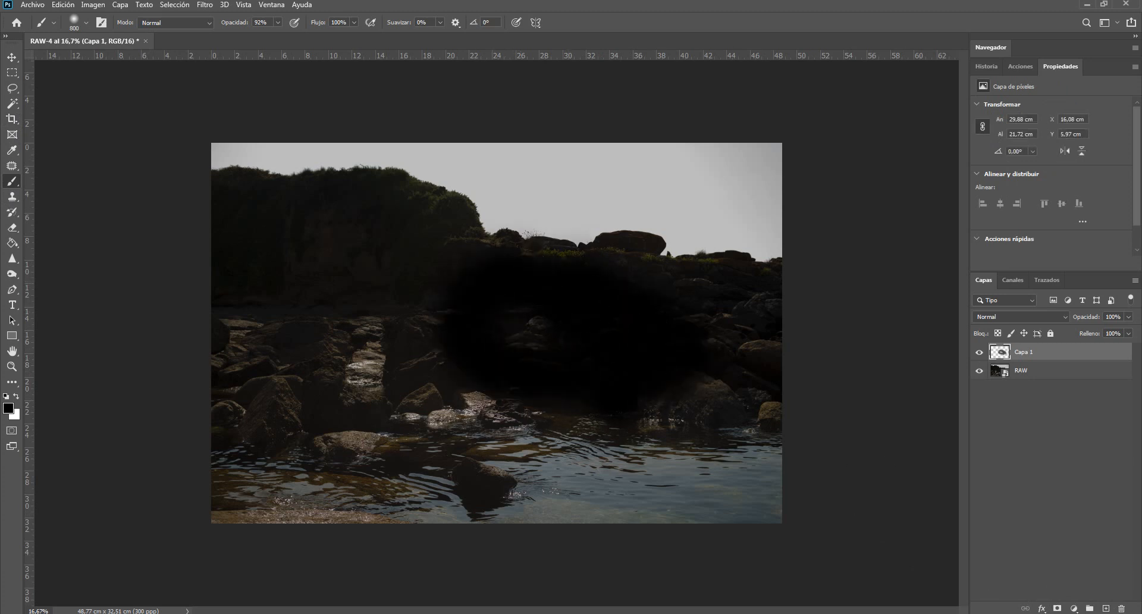
click(1106, 608)
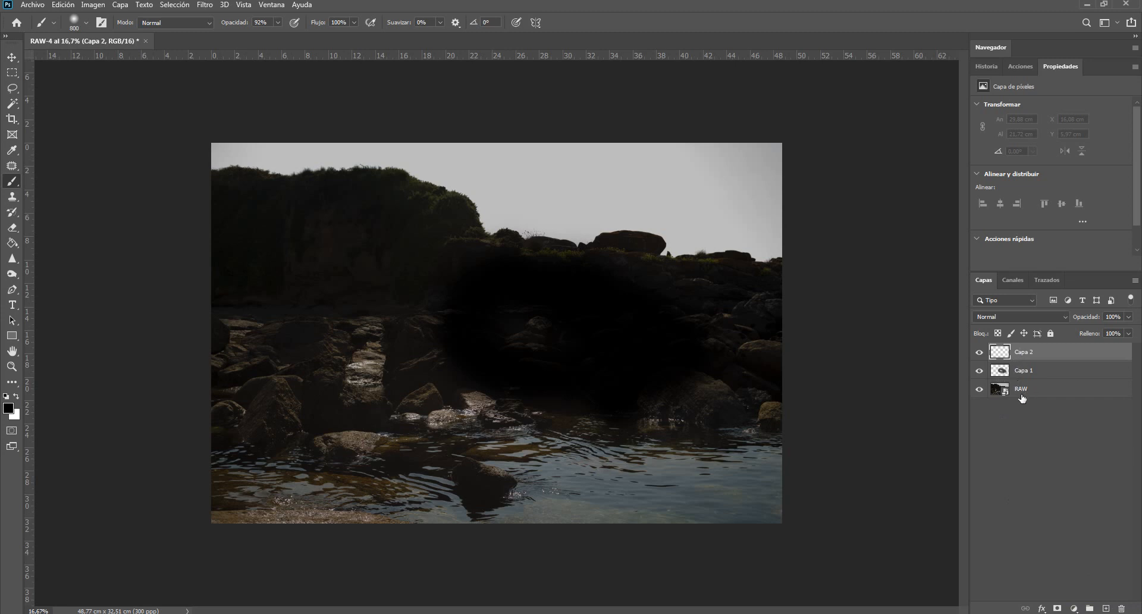
key(ctrl+alt+shift+e)
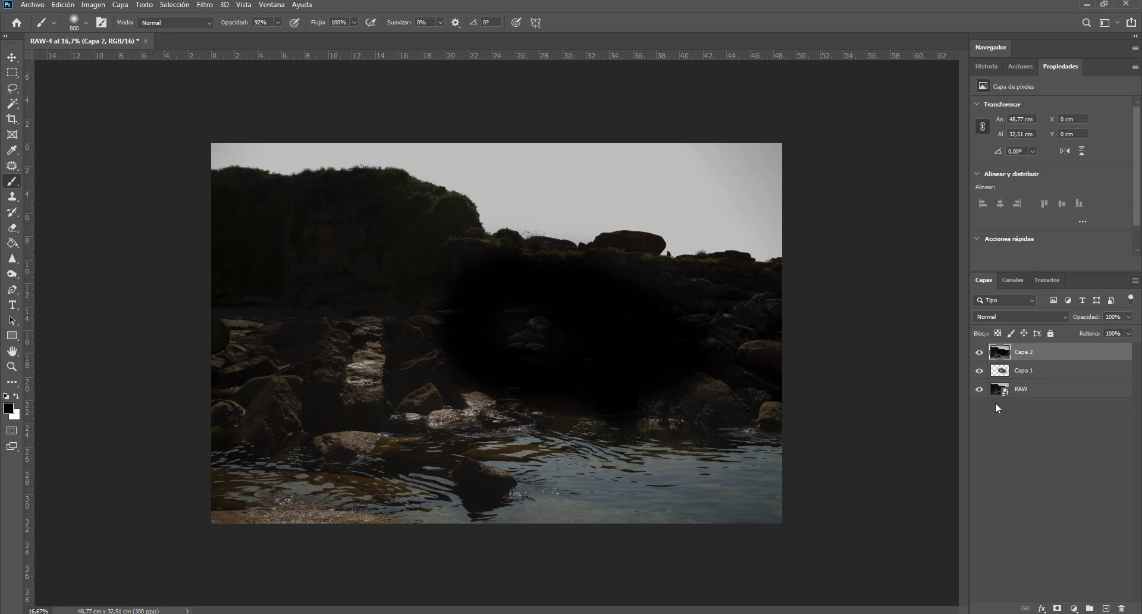
Step: Rotate the merged layer, Capa 2, clockwise by about 12.4°
click(12, 57)
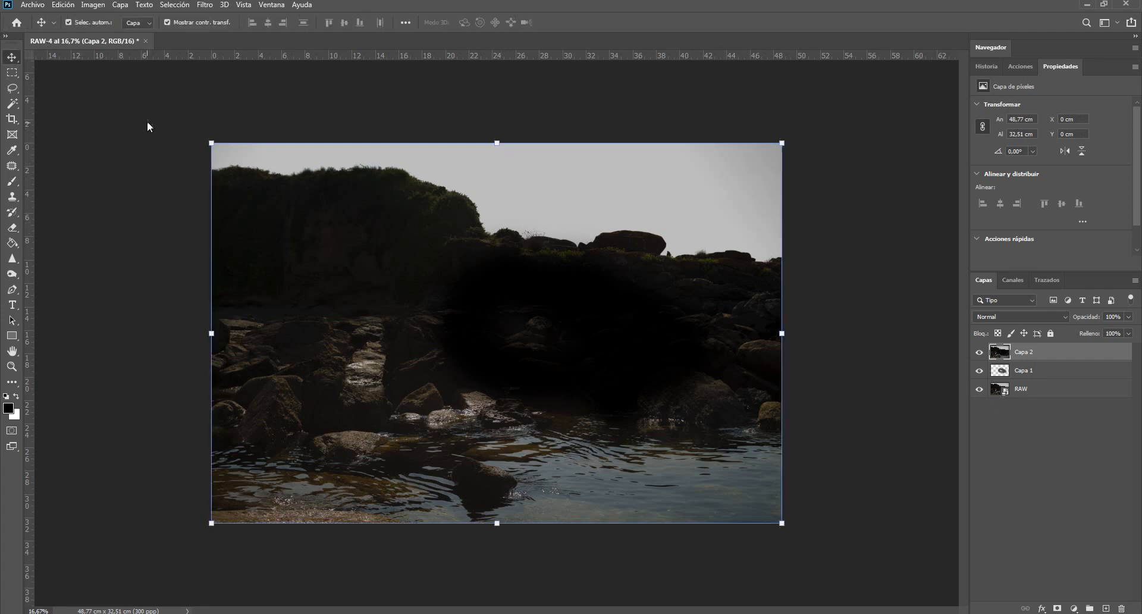
drag(198, 147, 255, 84)
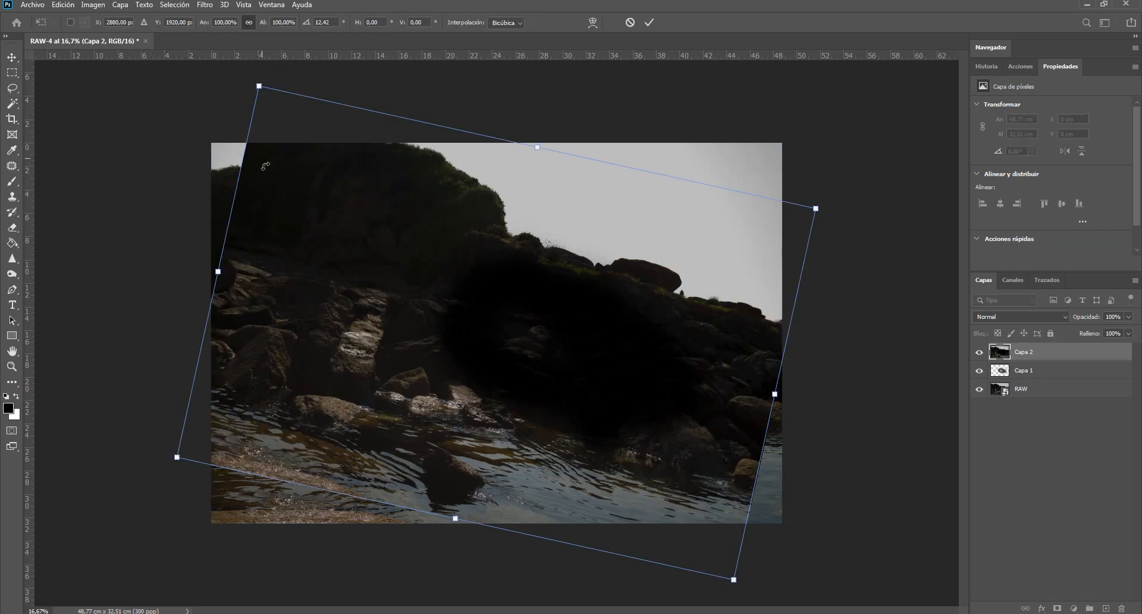
key(Return)
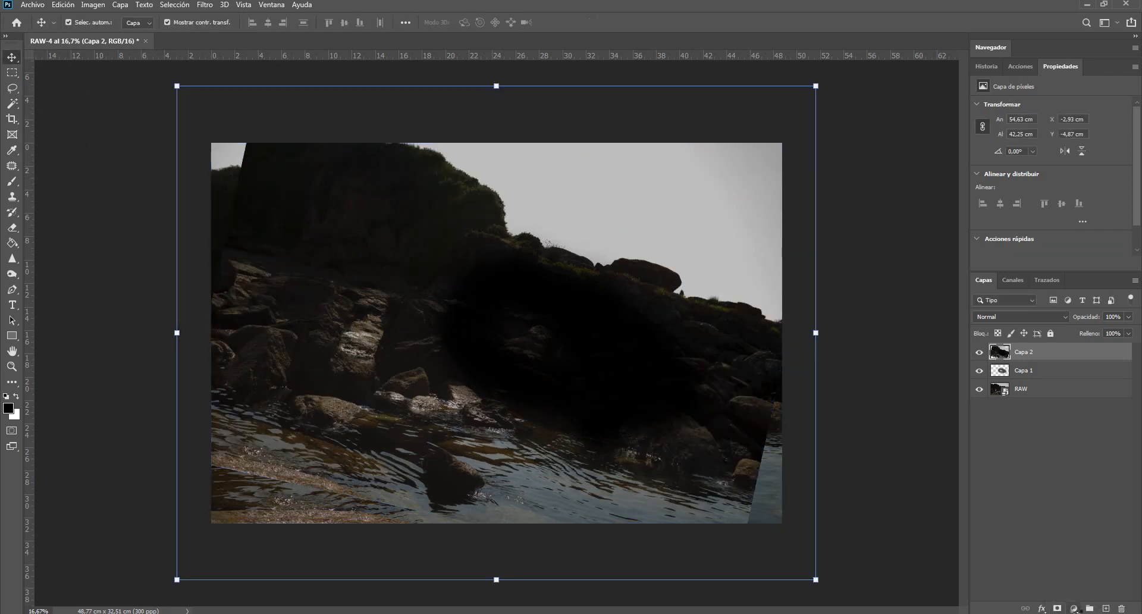
Step: Add a Hue/Saturation adjustment layer above Capa 2 and set its saturation to +52
click(1073, 607)
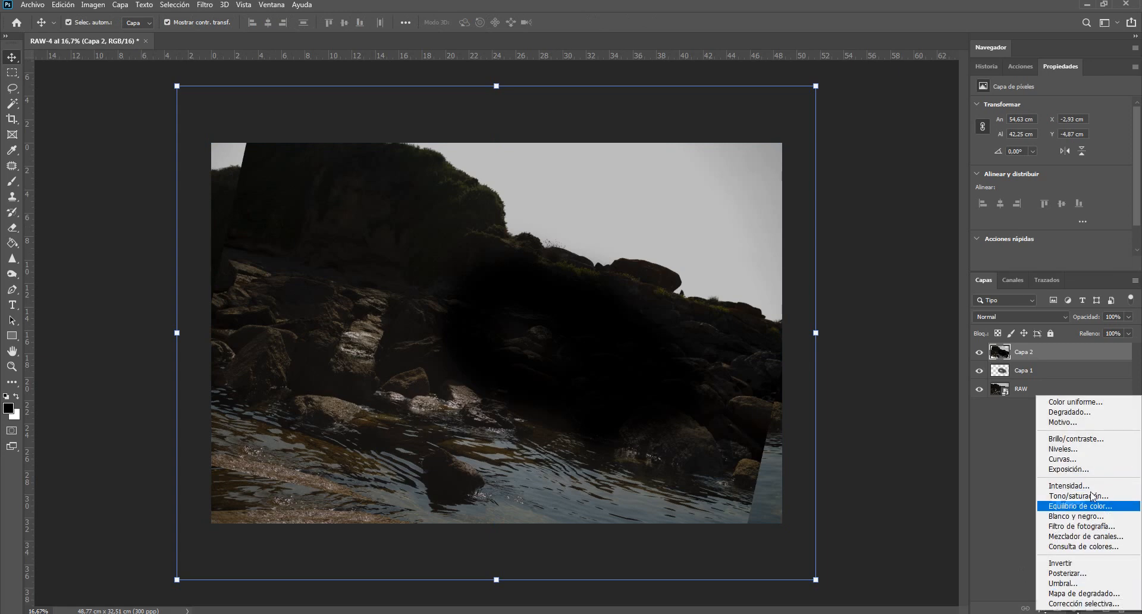
click(1078, 495)
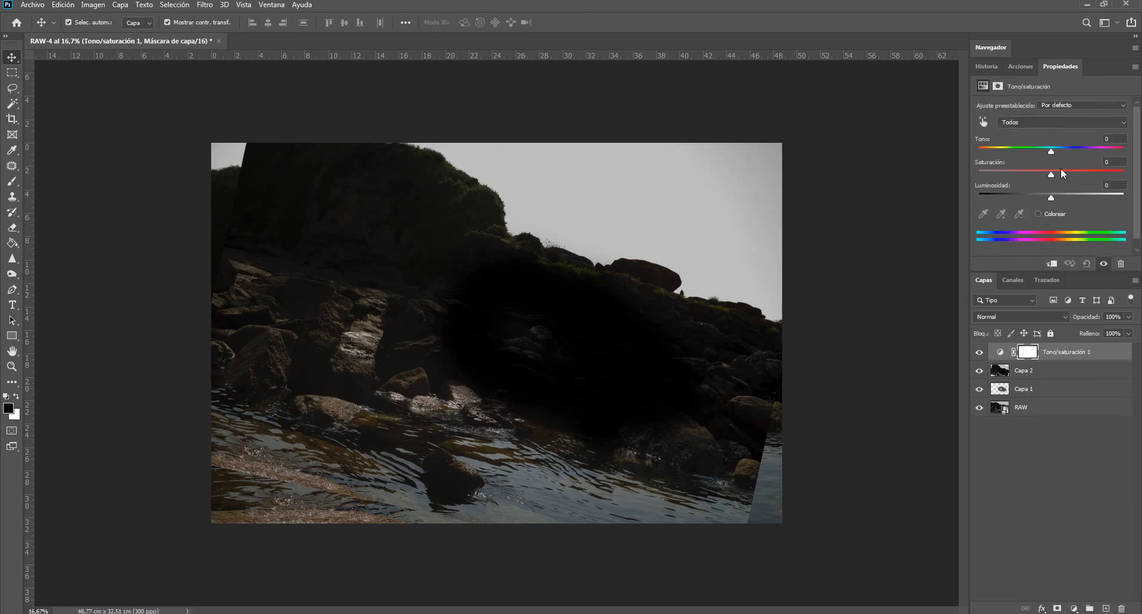
drag(1086, 172, 1091, 173)
Step: Outline a Patch tool area on the rocks, deselect it, and stamp all visible layers above the Hue/Saturation adjustment
click(1042, 370)
click(1055, 354)
click(13, 171)
mouse_move(279, 272)
mouse_down()
mouse_move(336, 302)
mouse_move(302, 259)
mouse_move(281, 269)
mouse_up()
click(1029, 372)
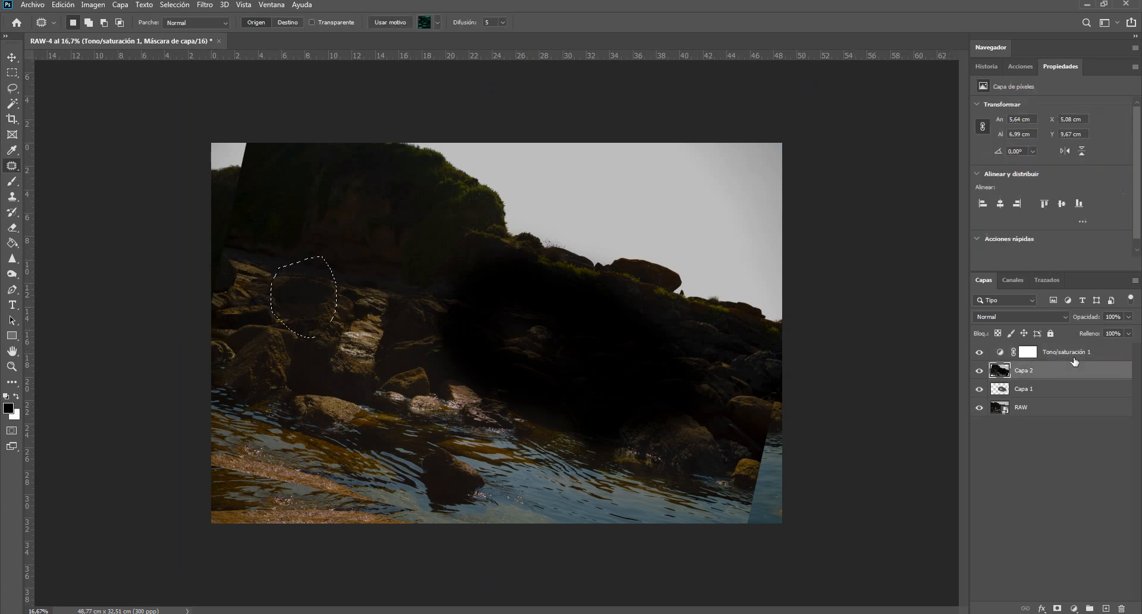
click(1070, 358)
key(ctrl+d)
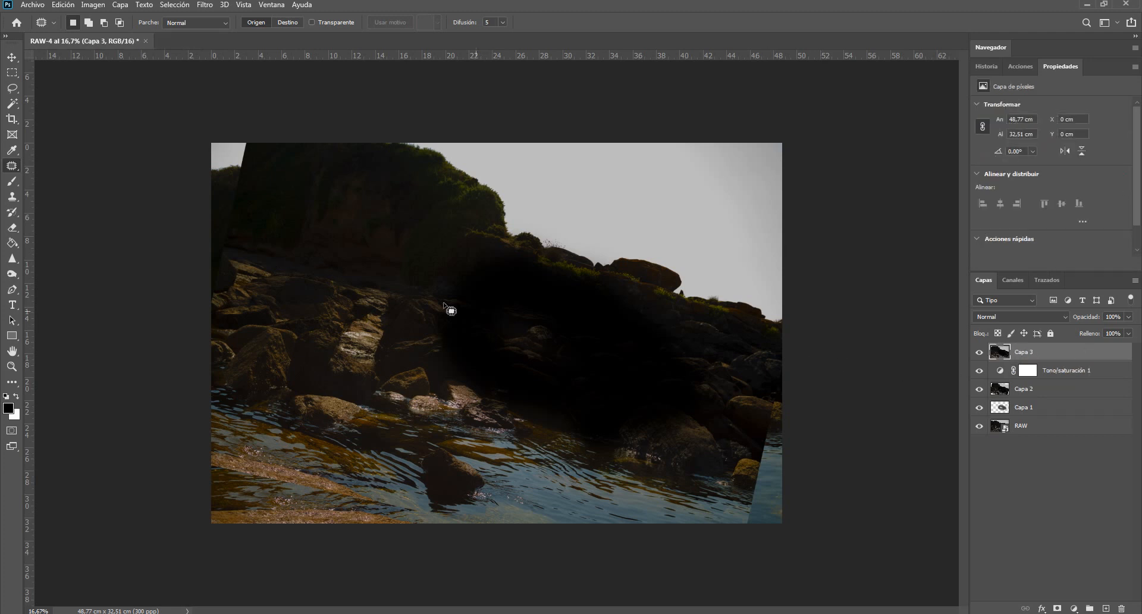
Step: Patch areas of the rocks on Capa 3 with the Patch tool, using the water as a source
mouse_move(405, 291)
mouse_down()
mouse_move(390, 360)
mouse_move(405, 339)
mouse_move(338, 255)
mouse_up()
mouse_move(310, 293)
mouse_down()
mouse_move(318, 391)
mouse_move(309, 292)
mouse_up()
drag(307, 332, 417, 468)
key(ctrl+d)
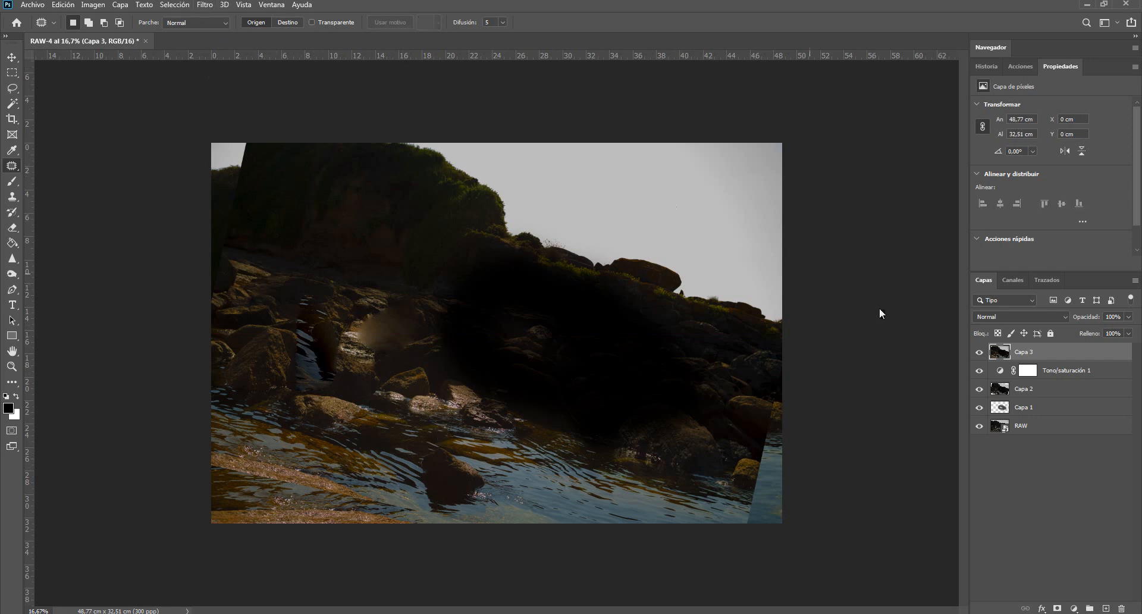
Step: Try the Camera Raw filter on Capa 3 with Texture +58 and Clarity +19, and cancel it
click(1078, 376)
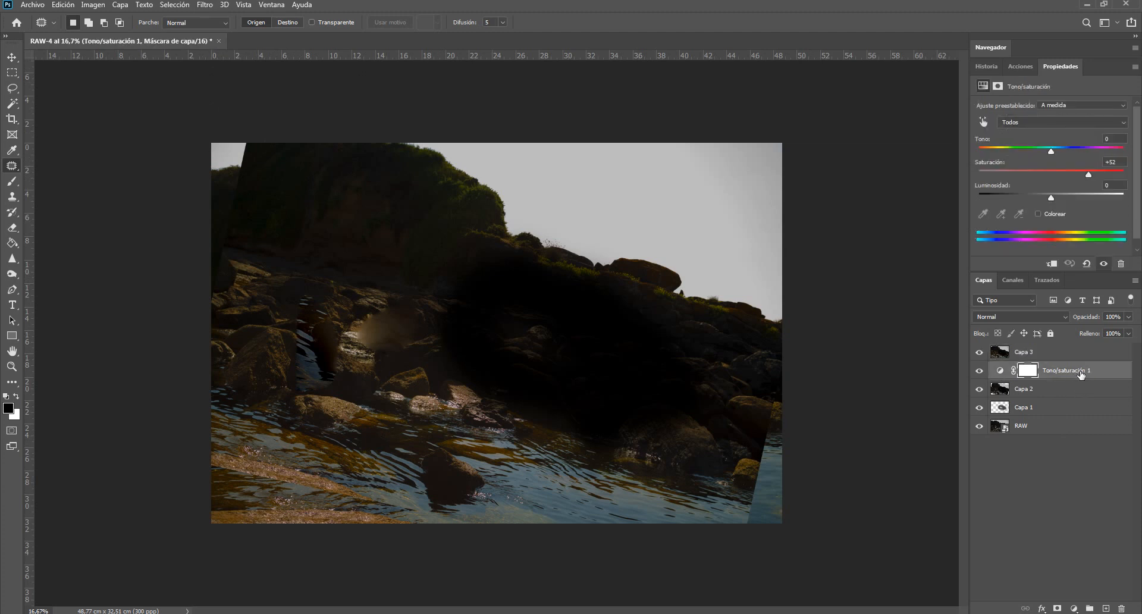
click(1023, 352)
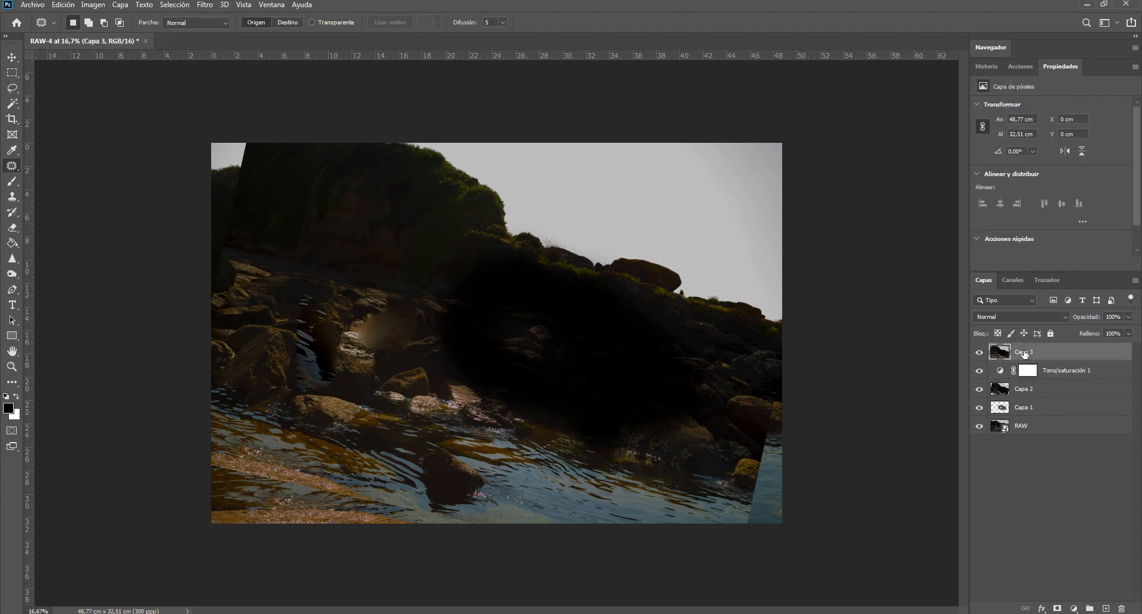
click(205, 6)
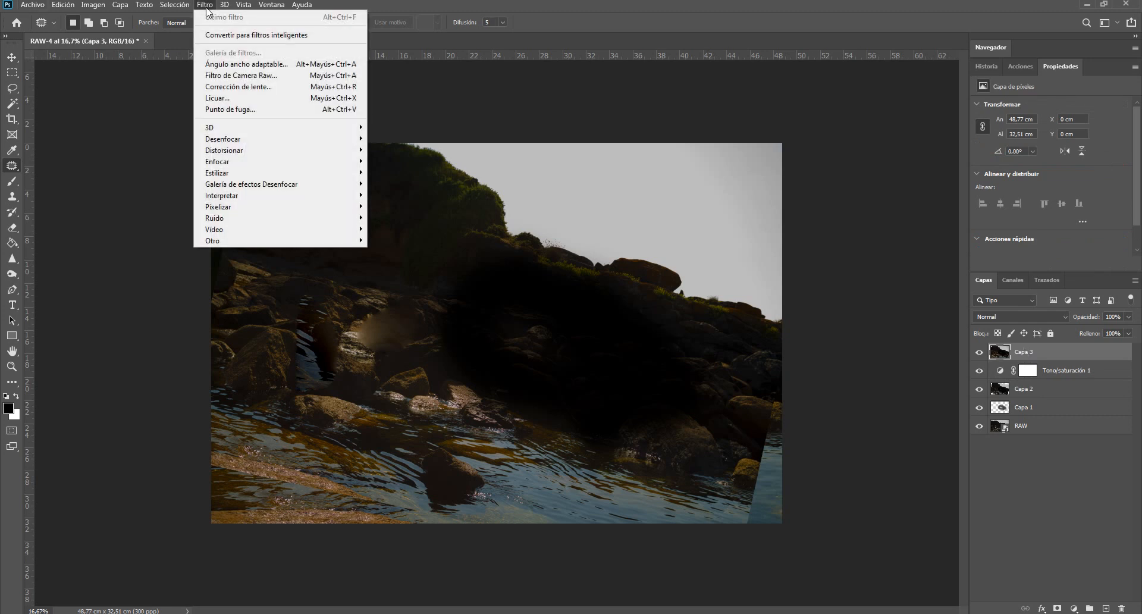
click(287, 75)
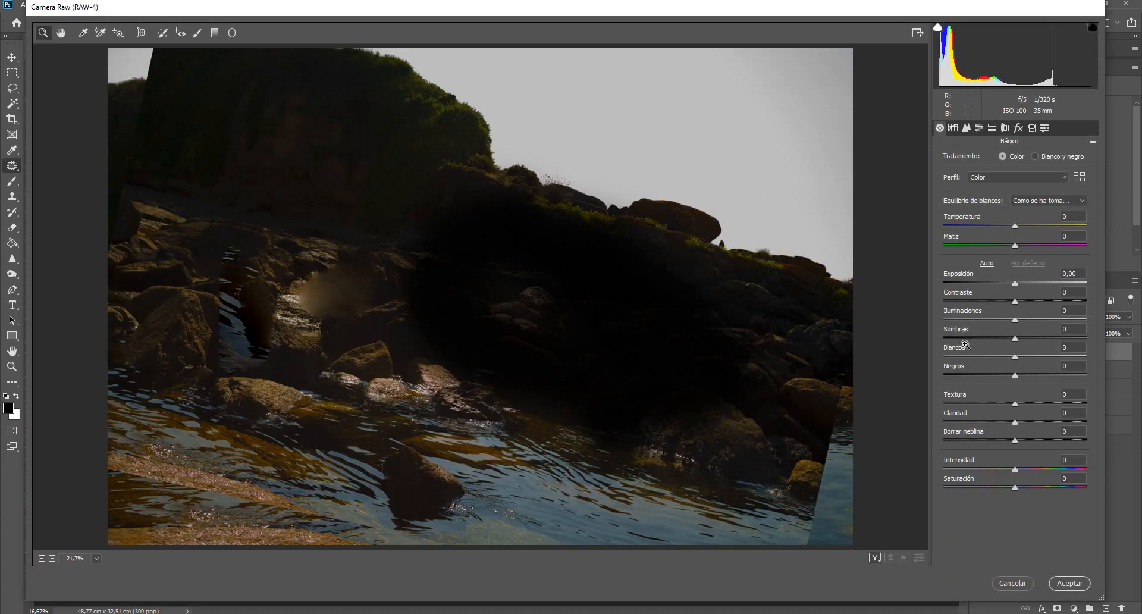
drag(1014, 403, 1032, 422)
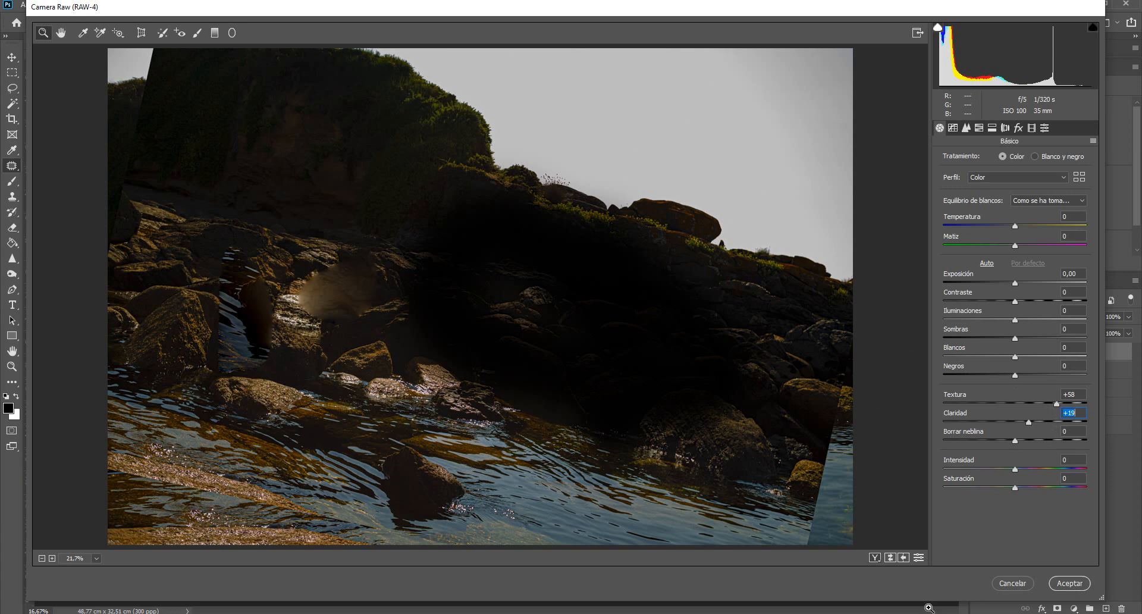
click(1011, 583)
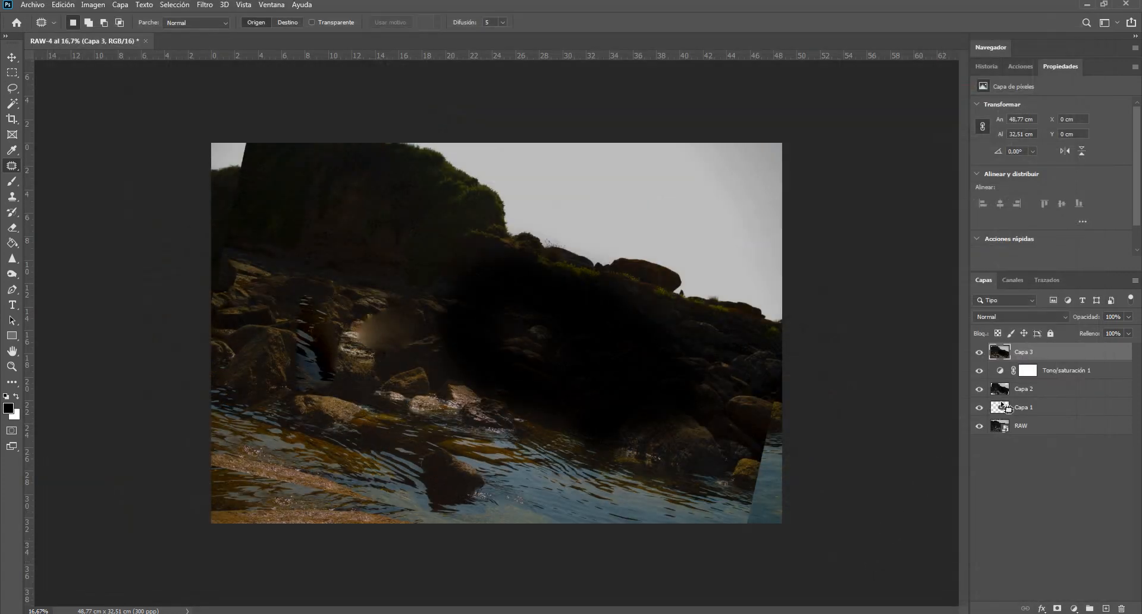
Step: Delete Capa 3, the Hue/Saturation adjustment, Capa 2 and Capa 1, leaving only the RAW smart object
key(Delete)
key(Delete)
key(Delete)
key(Delete)
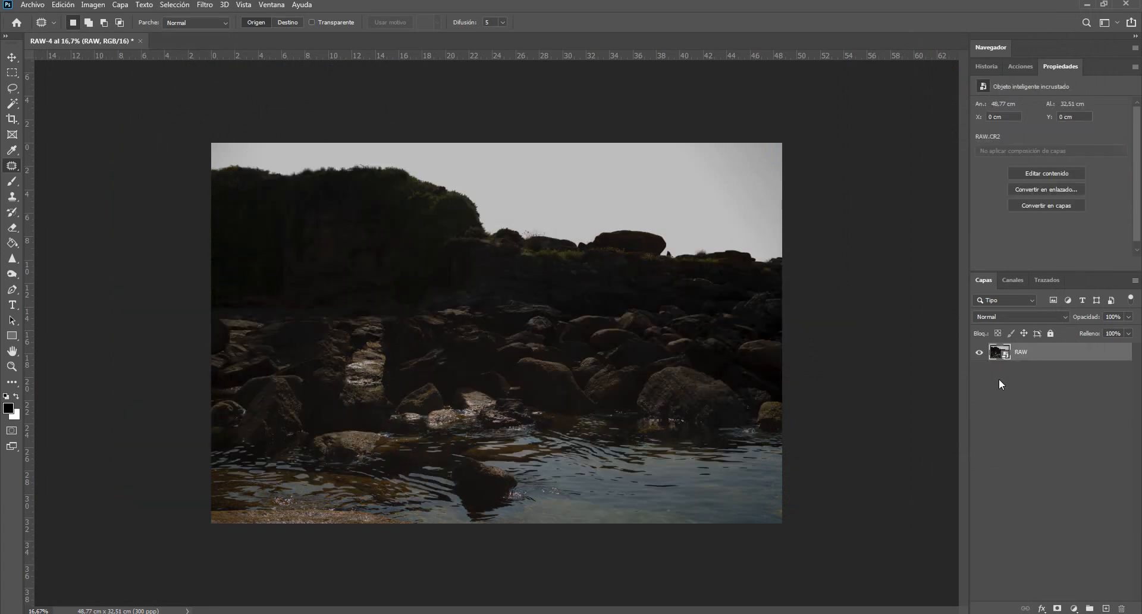
Step: Rasterize the RAW smart object layer and undo the rasterization
right_click(1031, 359)
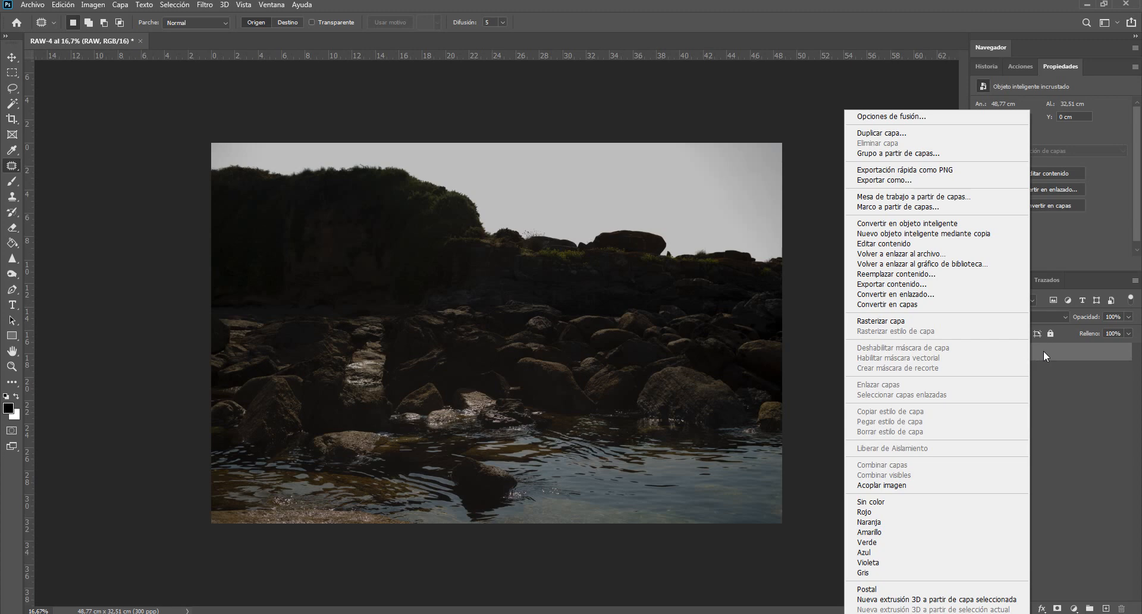
click(1043, 351)
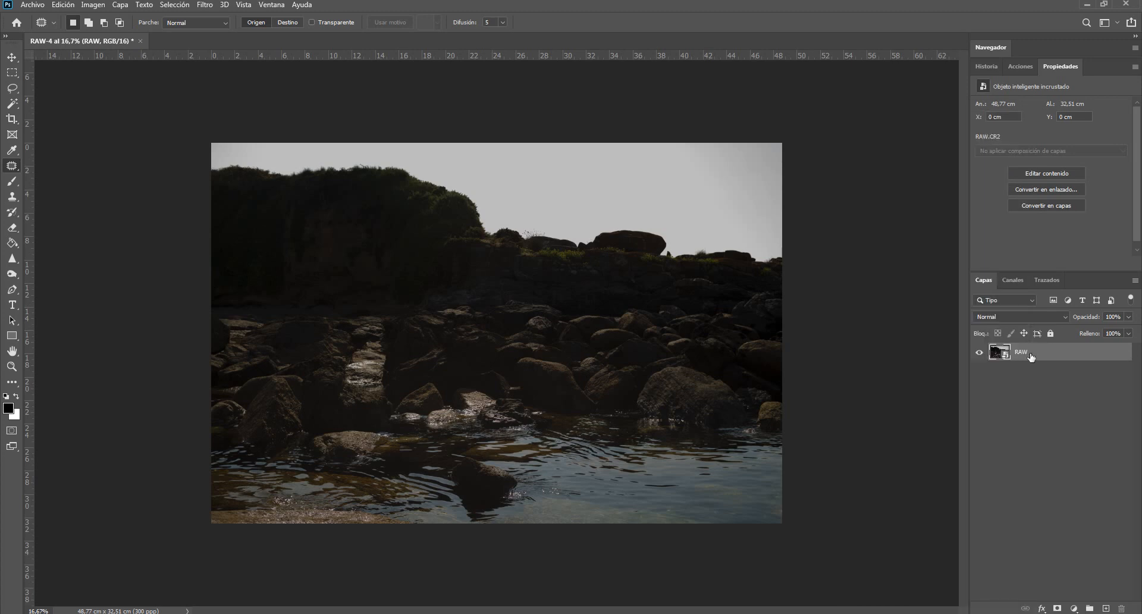
right_click(1025, 358)
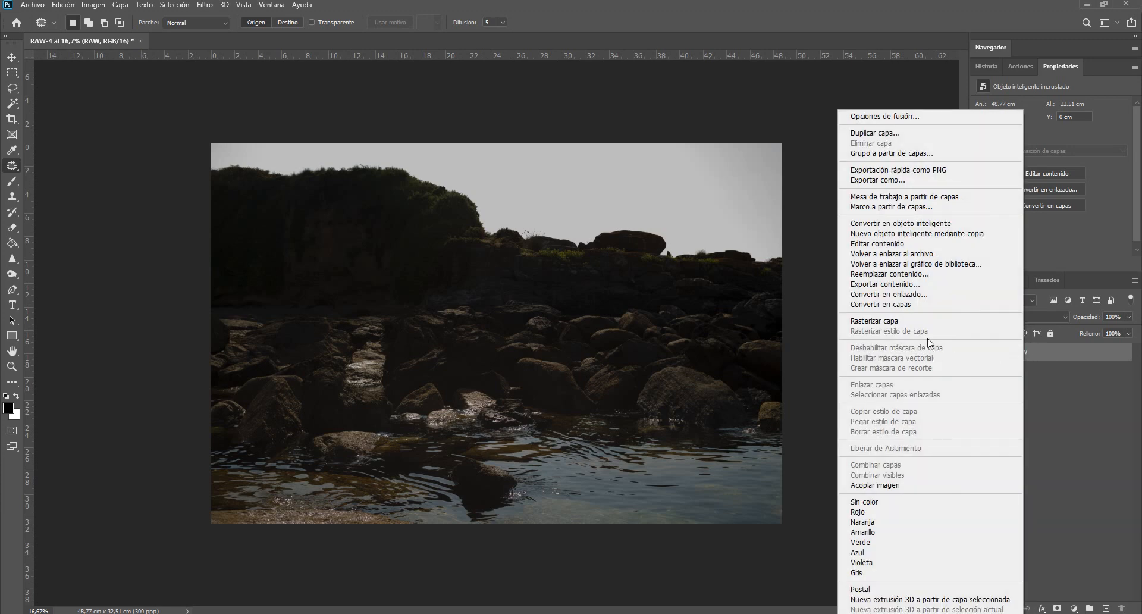
click(919, 321)
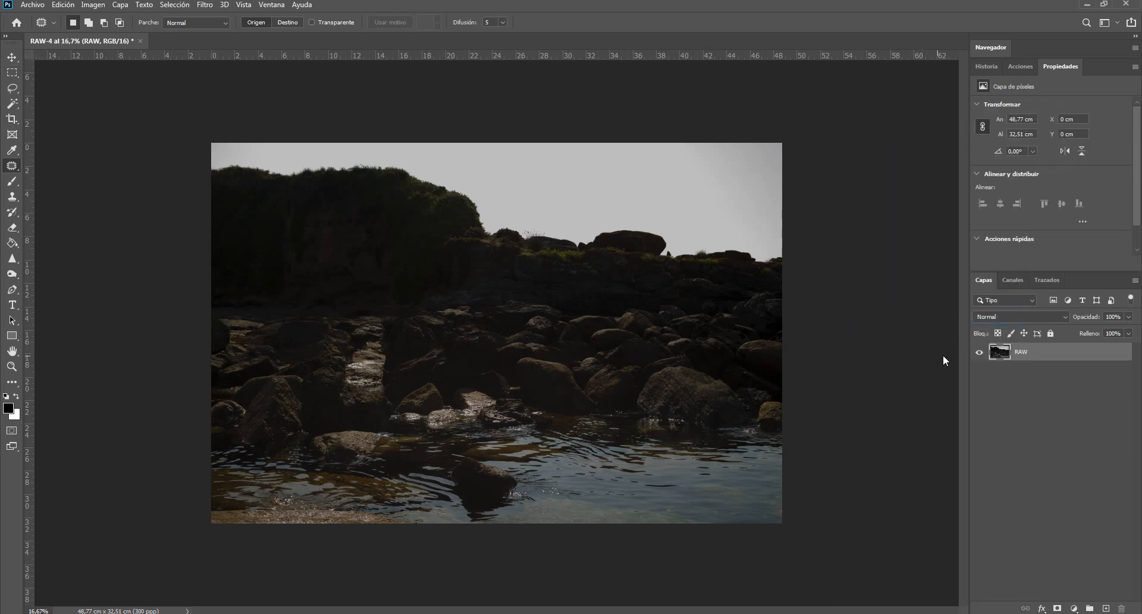
key(ctrl+z)
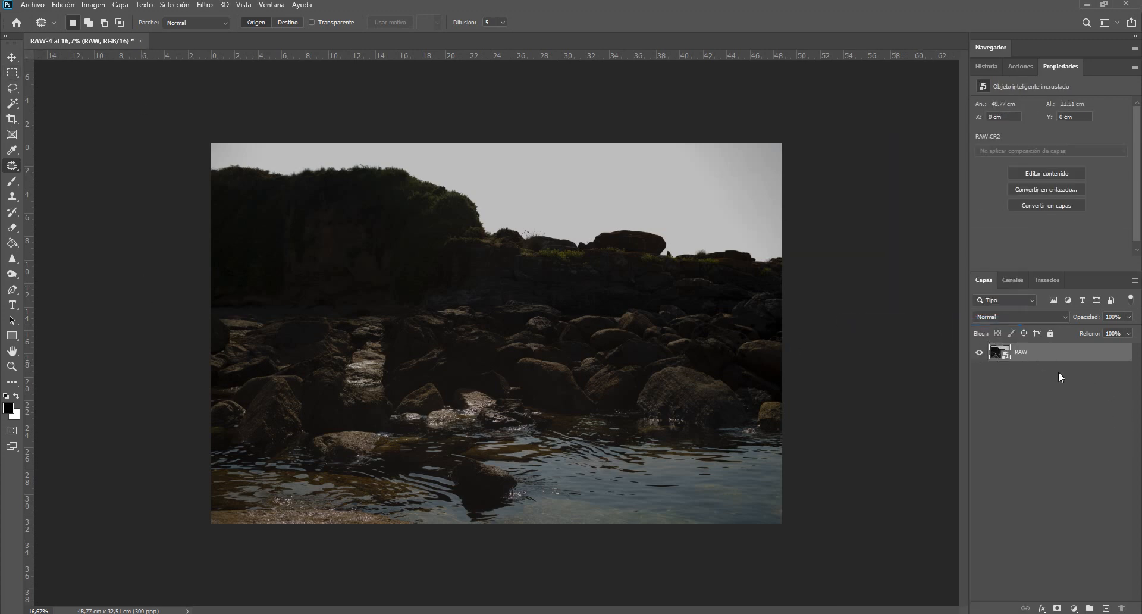
Step: Duplicate the RAW smart object layer
drag(1051, 355, 1106, 608)
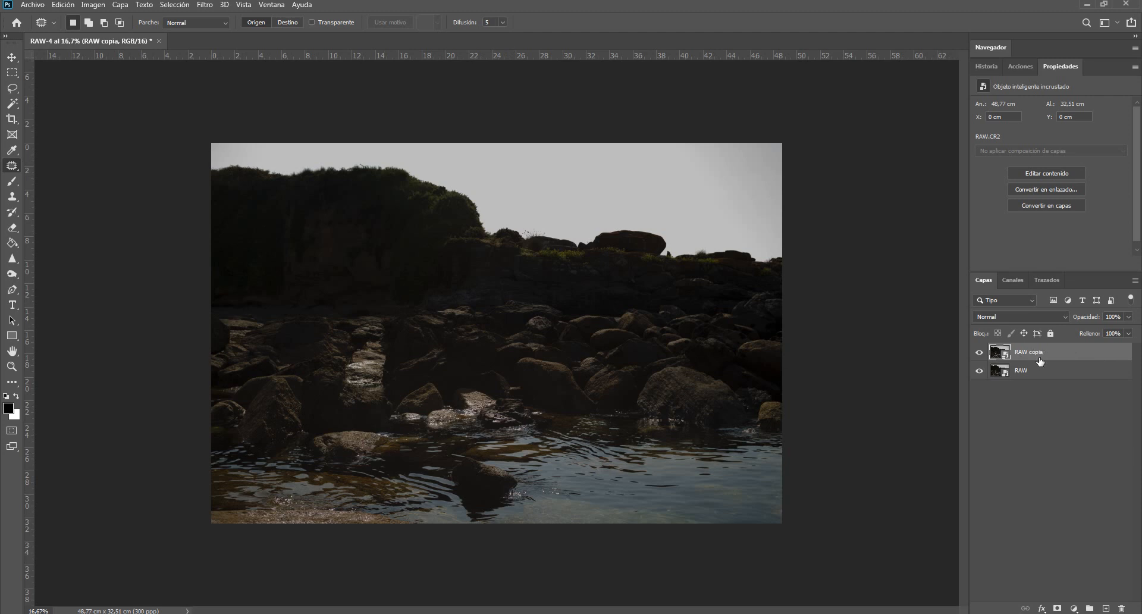
Step: Rasterize the RAW copia layer and patch the dark rocks in the middle of the photo with another rock area
right_click(1039, 361)
click(913, 319)
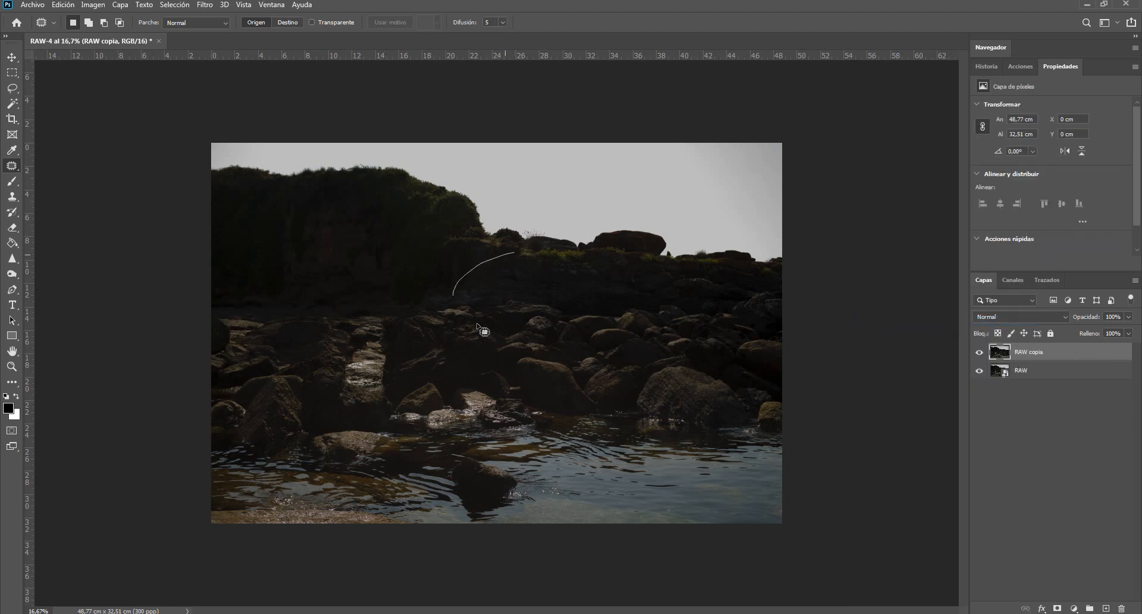
drag(477, 324, 521, 256)
drag(504, 299, 530, 399)
key(ctrl+d)
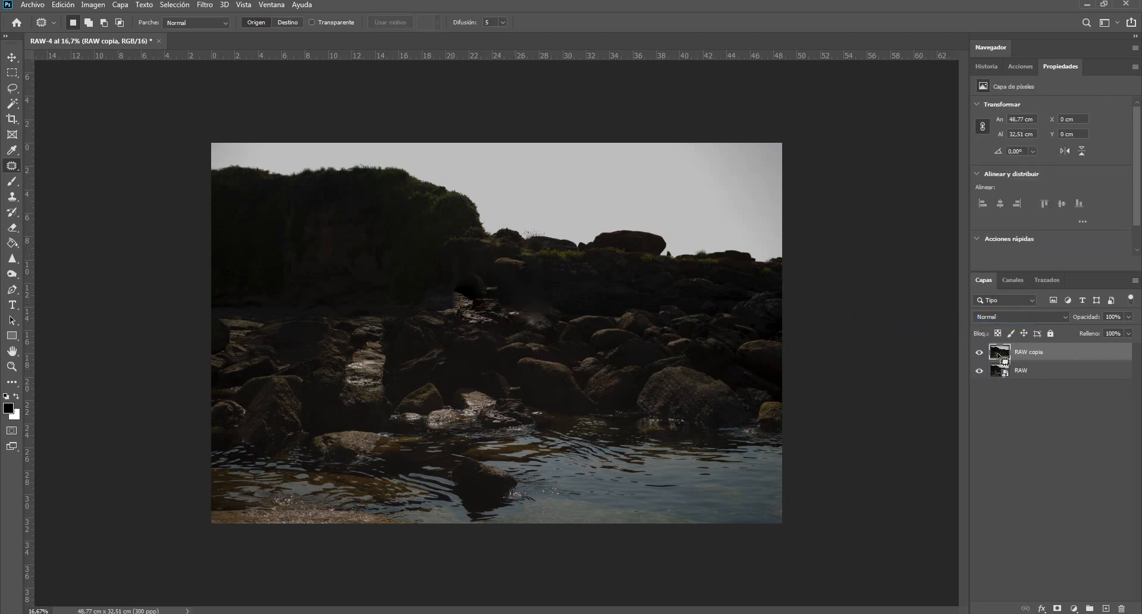
Step: Compare the patched area by hiding and showing RAW copia, and delete that layer
click(979, 352)
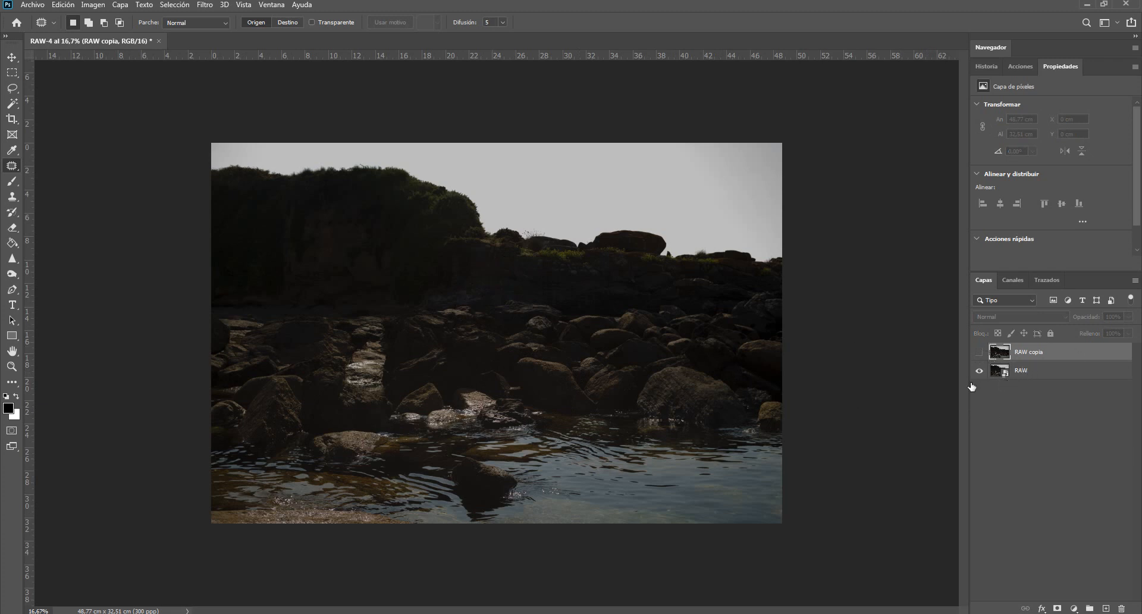
click(979, 352)
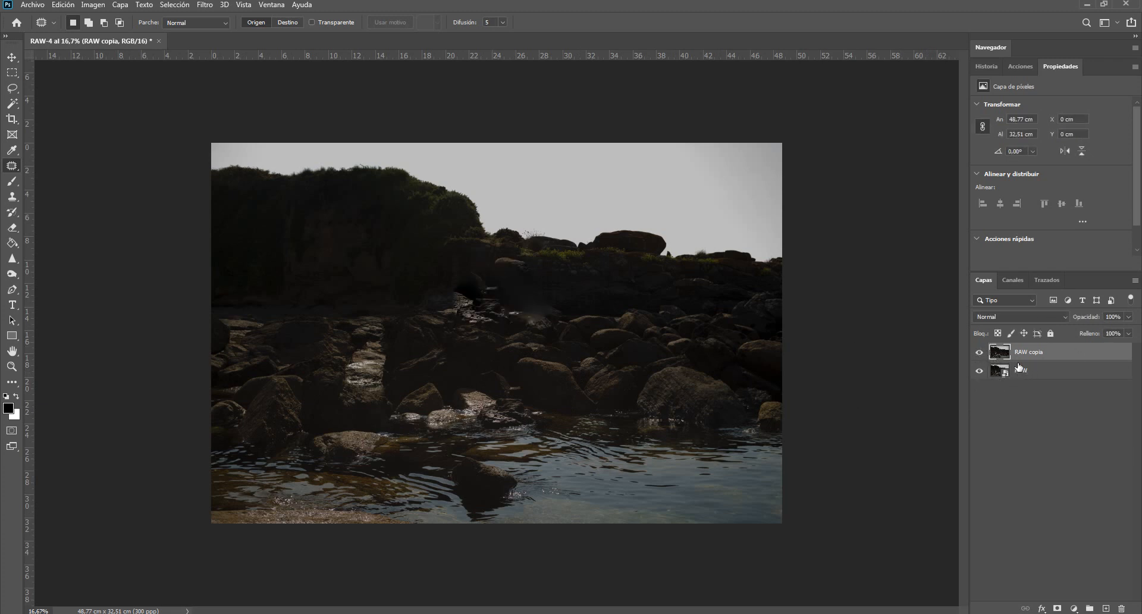
key(Delete)
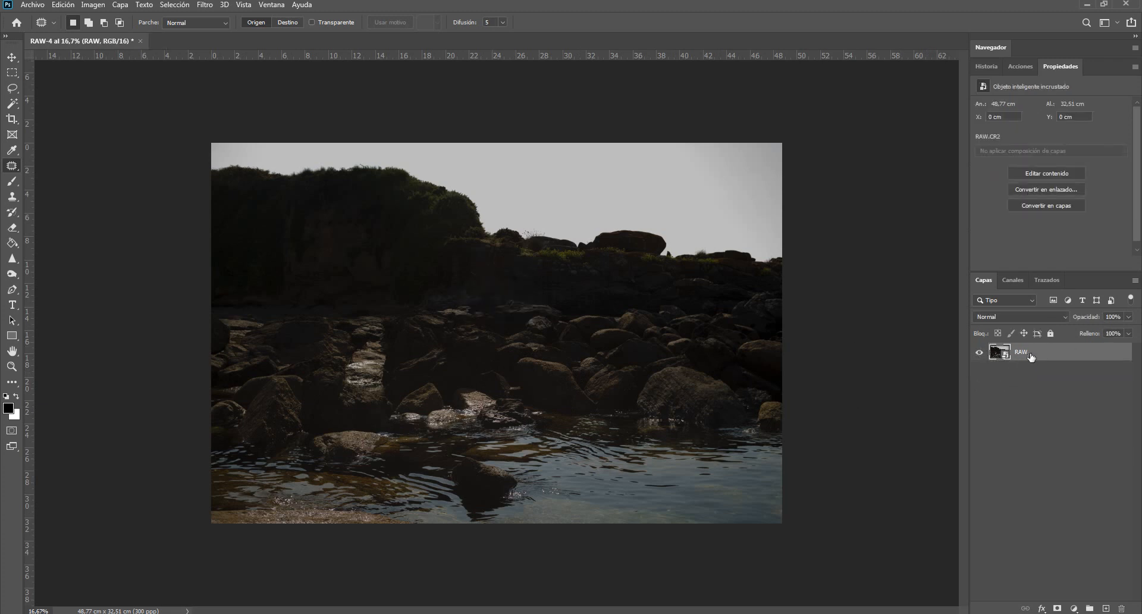
Step: Add a Levels adjustment layer above the RAW smart object and delete it
click(1073, 609)
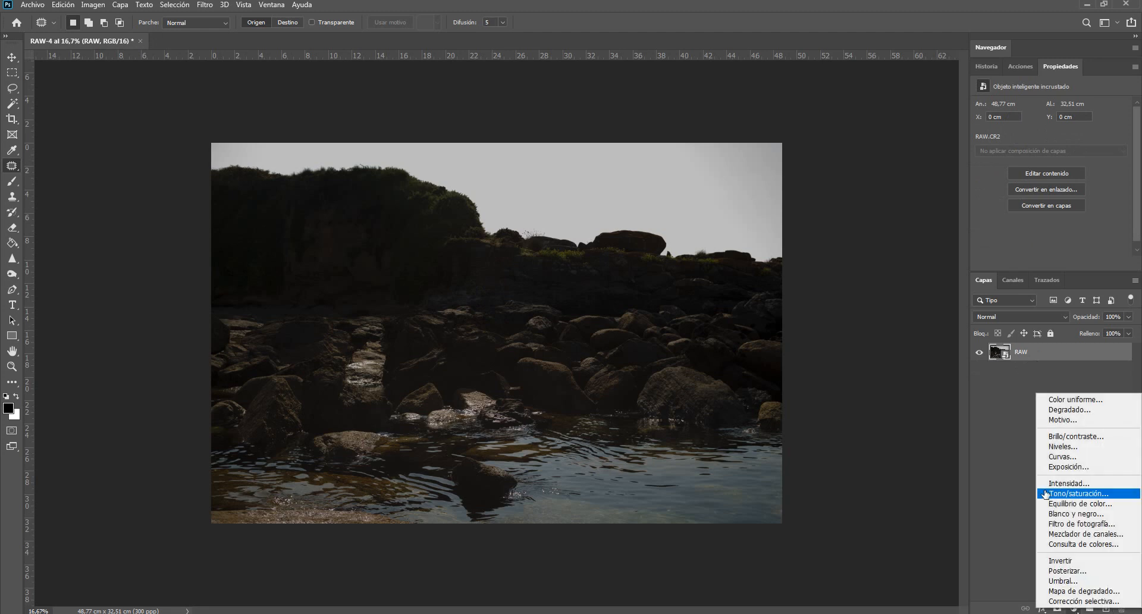
click(1058, 449)
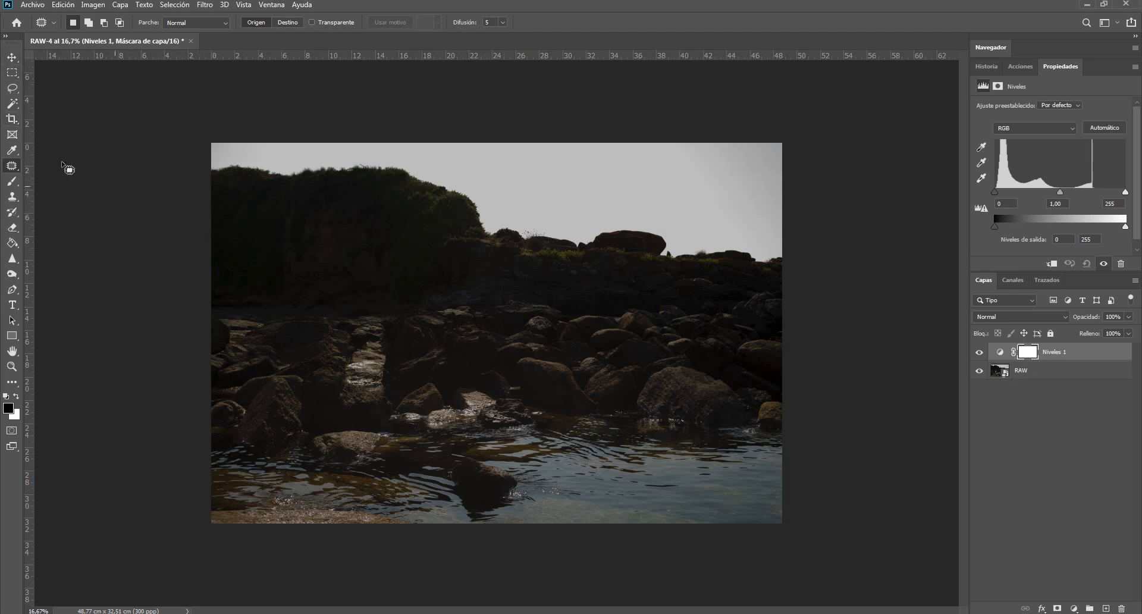
key(Delete)
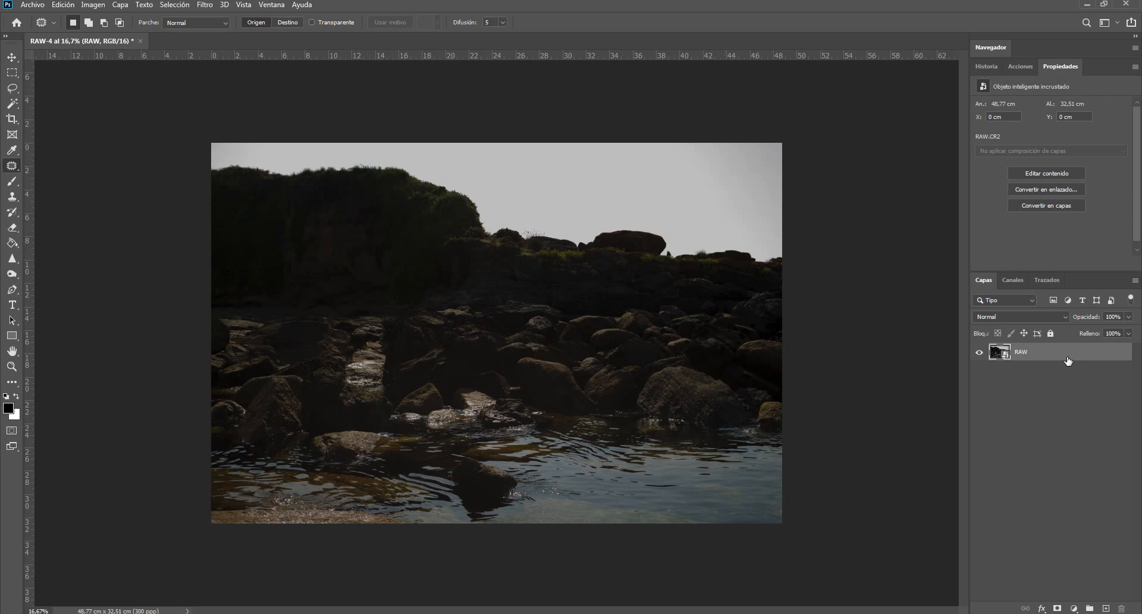
Step: Duplicate the RAW smart object, rasterize the copy and patch the dark cliff area with texture from the rocks below it
drag(1068, 360, 1106, 608)
right_click(1038, 350)
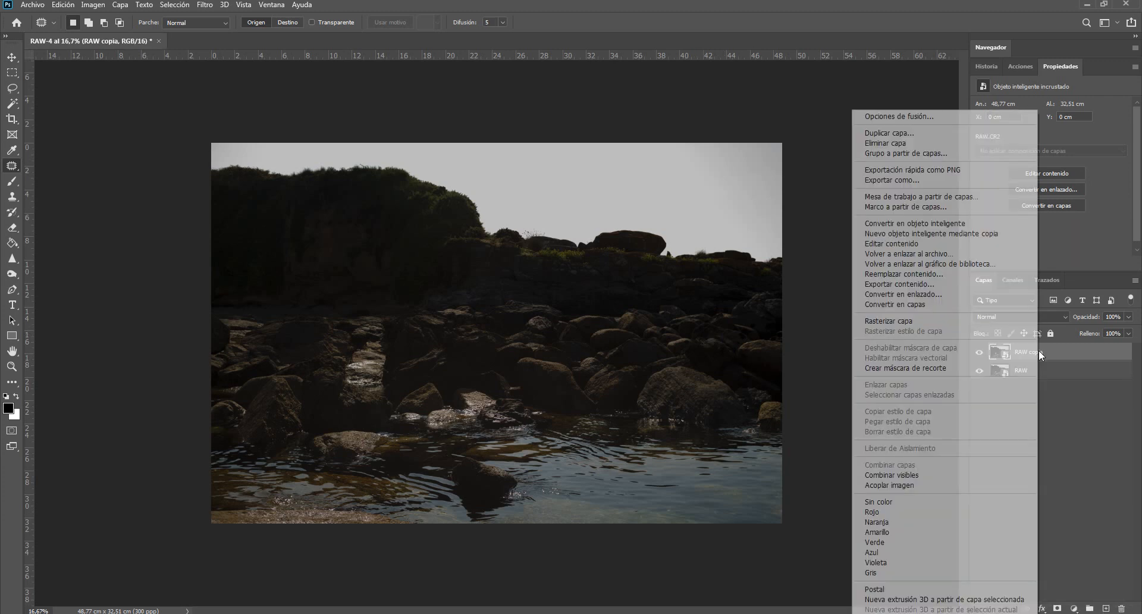
click(888, 320)
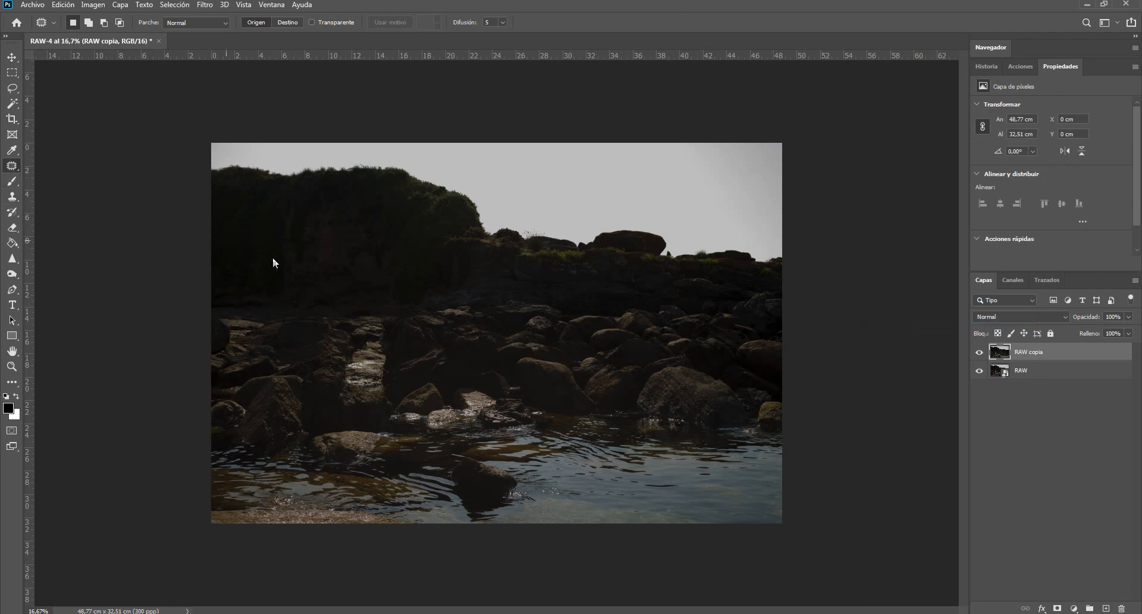
mouse_move(377, 247)
mouse_down()
mouse_move(359, 324)
mouse_move(407, 277)
mouse_up()
drag(381, 273, 435, 375)
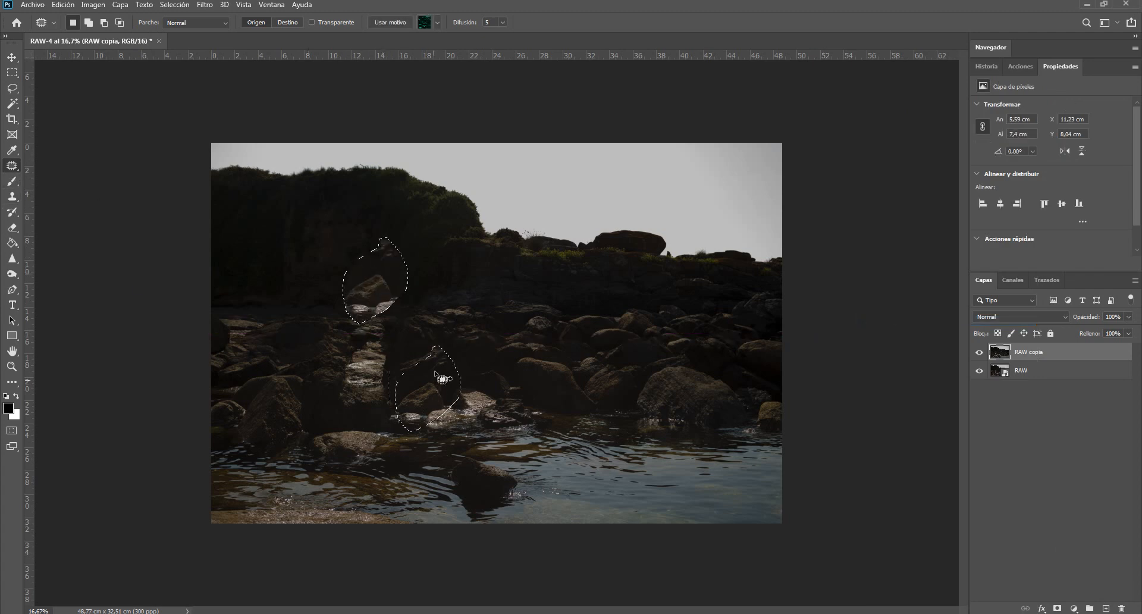
key(ctrl+d)
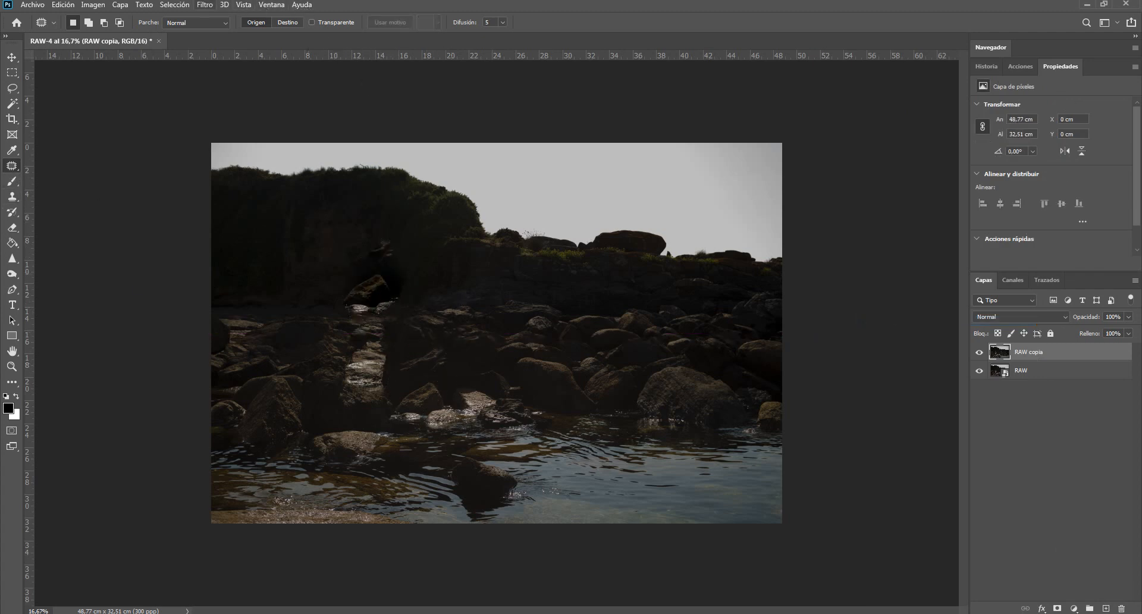
Step: Duplicate the RAW copia layer and warp the bright rock on the new copy with Liquify, using an 849 brush size
click(204, 4)
click(249, 74)
drag(1081, 355, 1105, 608)
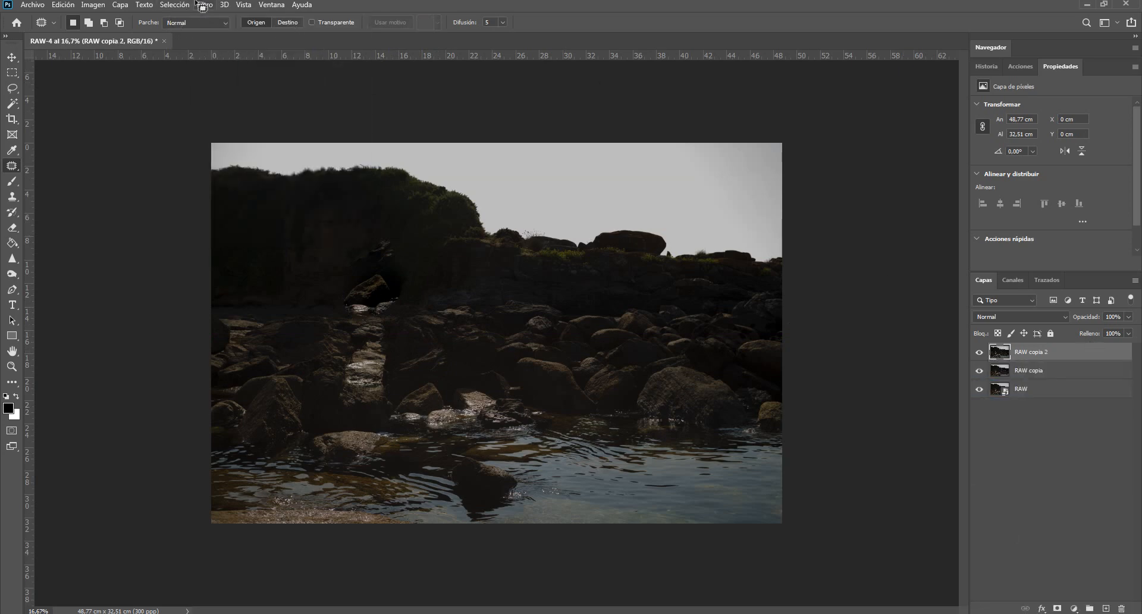
click(203, 6)
click(233, 95)
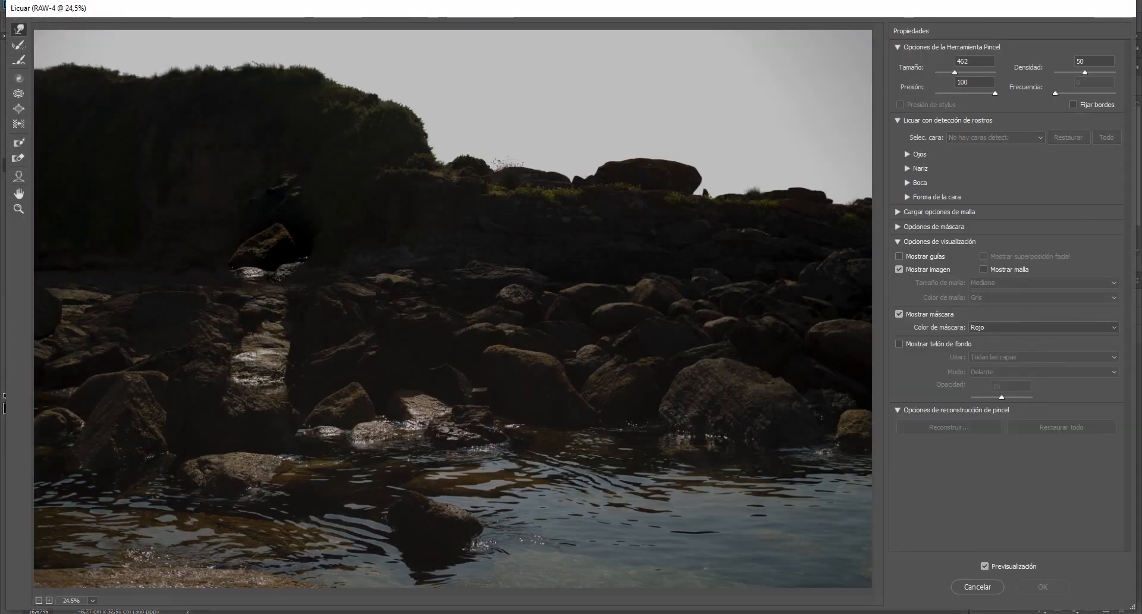
drag(955, 73, 959, 73)
mouse_move(334, 393)
mouse_down()
mouse_move(265, 371)
mouse_move(173, 313)
mouse_up()
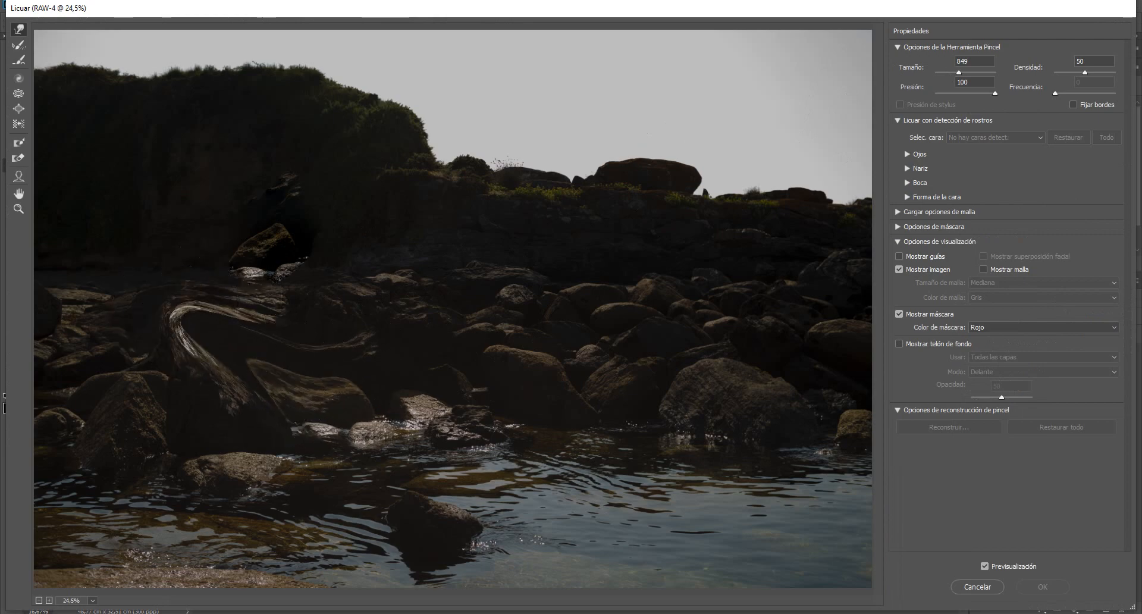
key(Return)
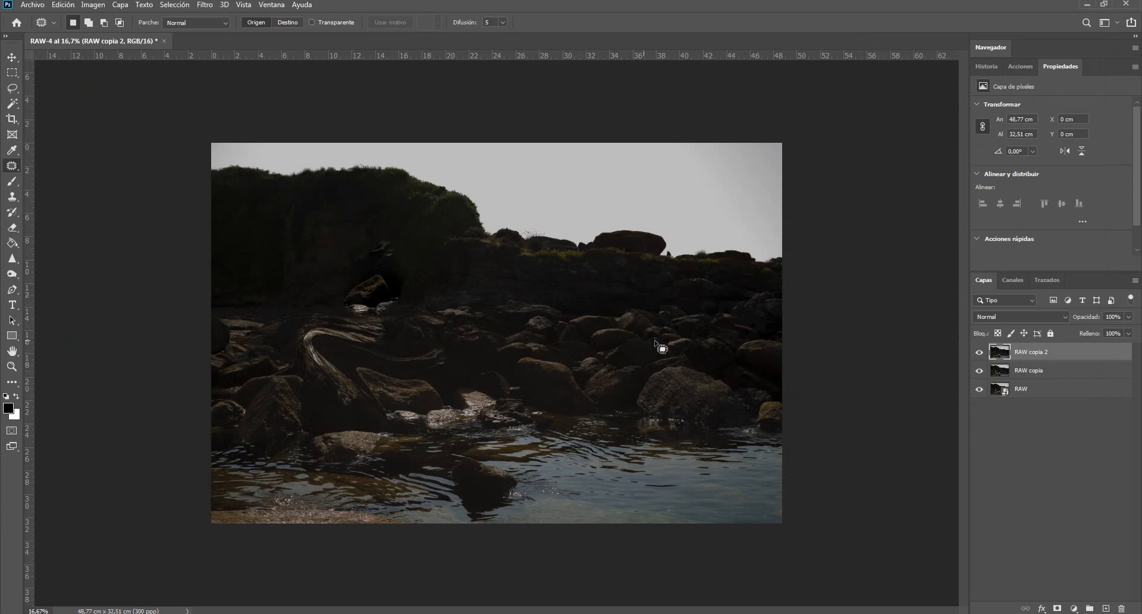
Step: Brush Exposure +1.70 and Temperature +51 over the right-hand rocks of the RAW smart object in Camera Raw, and select RAW copia 2
click(1010, 392)
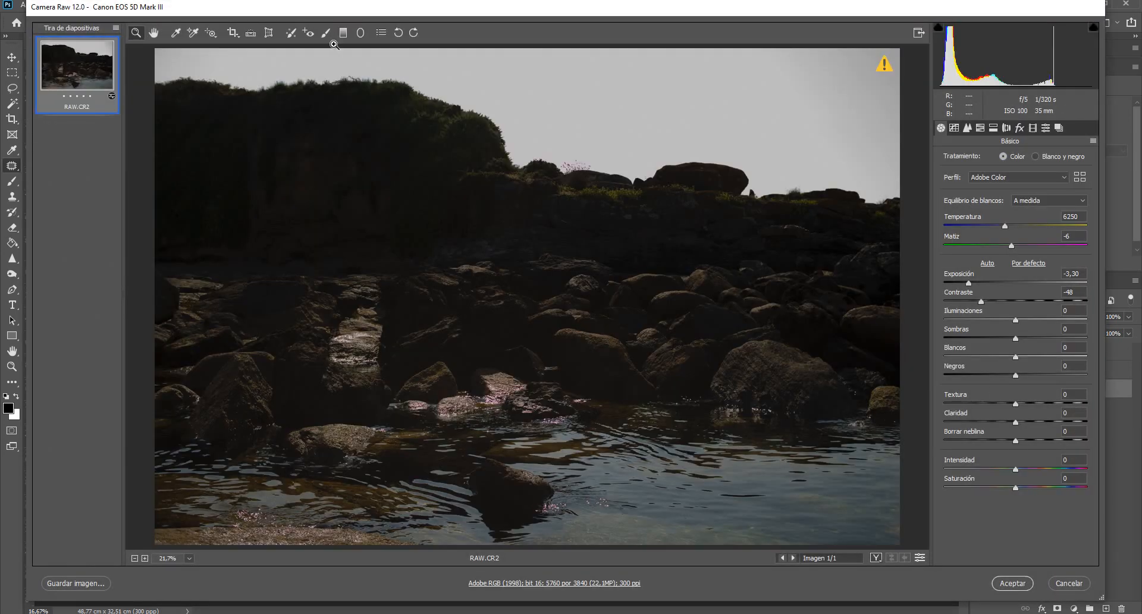
click(326, 33)
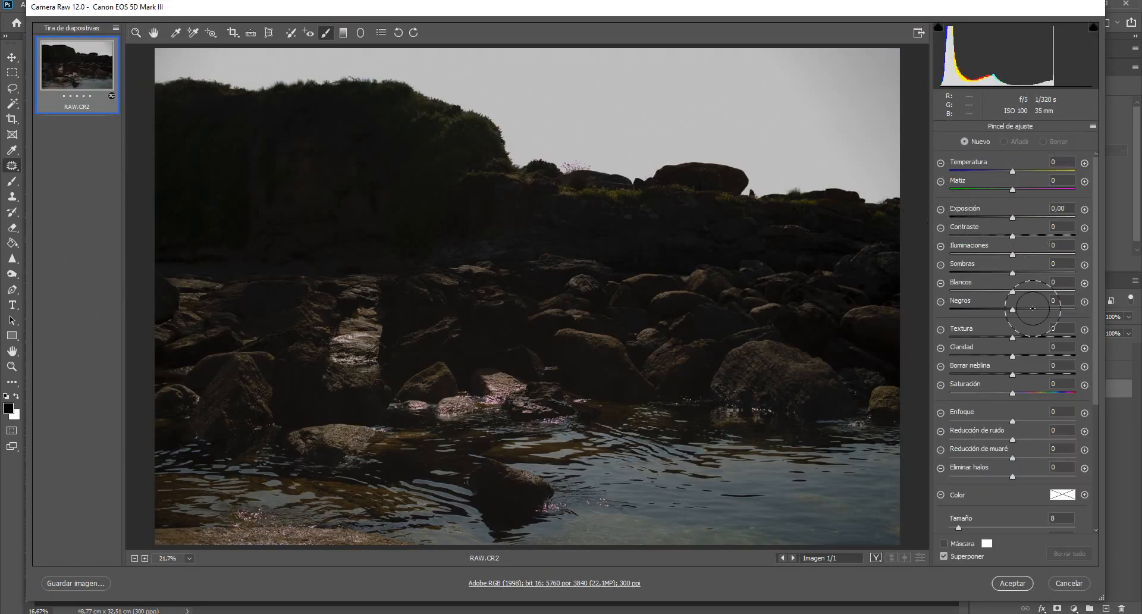
drag(1028, 224, 1040, 223)
mouse_move(735, 237)
mouse_down()
mouse_move(737, 258)
mouse_move(726, 237)
mouse_move(766, 229)
mouse_move(747, 323)
mouse_move(873, 289)
mouse_move(773, 285)
mouse_move(794, 276)
mouse_up()
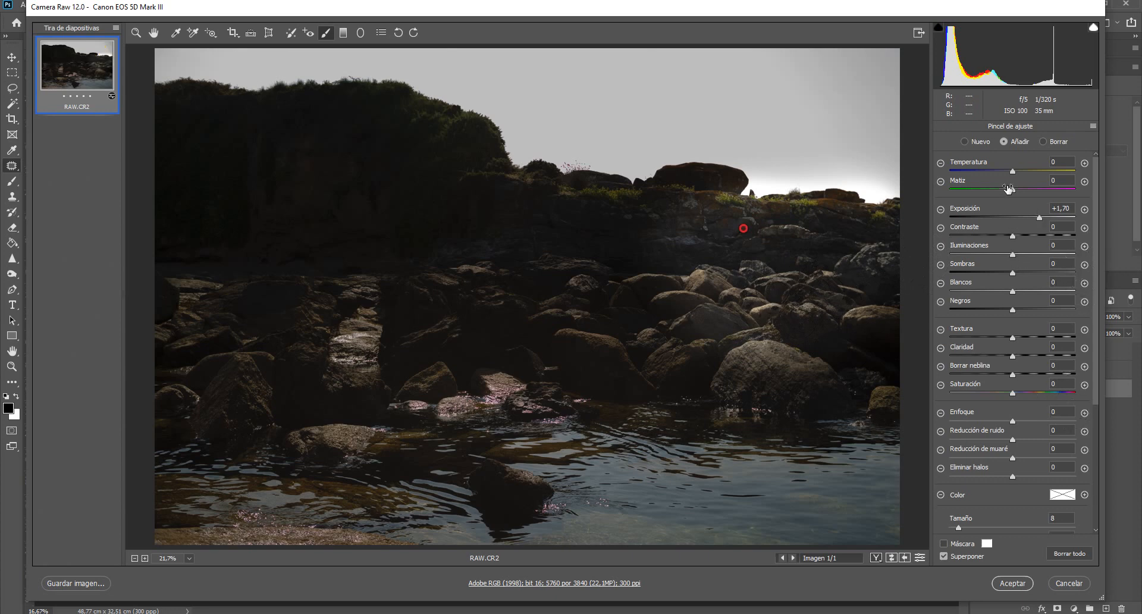
click(1019, 171)
drag(1020, 172, 1045, 171)
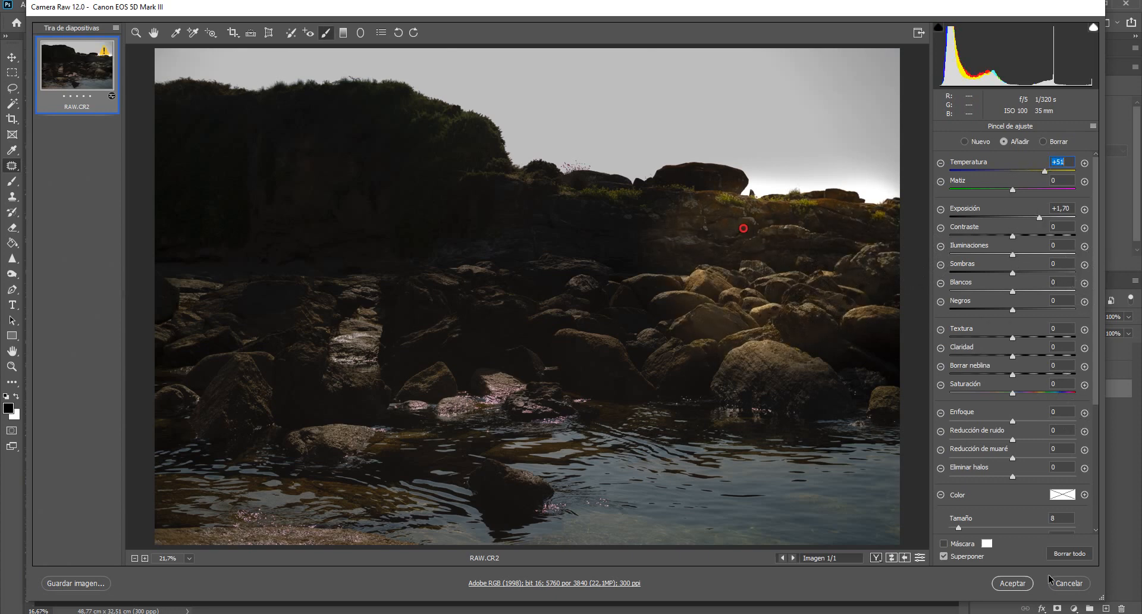
click(1018, 584)
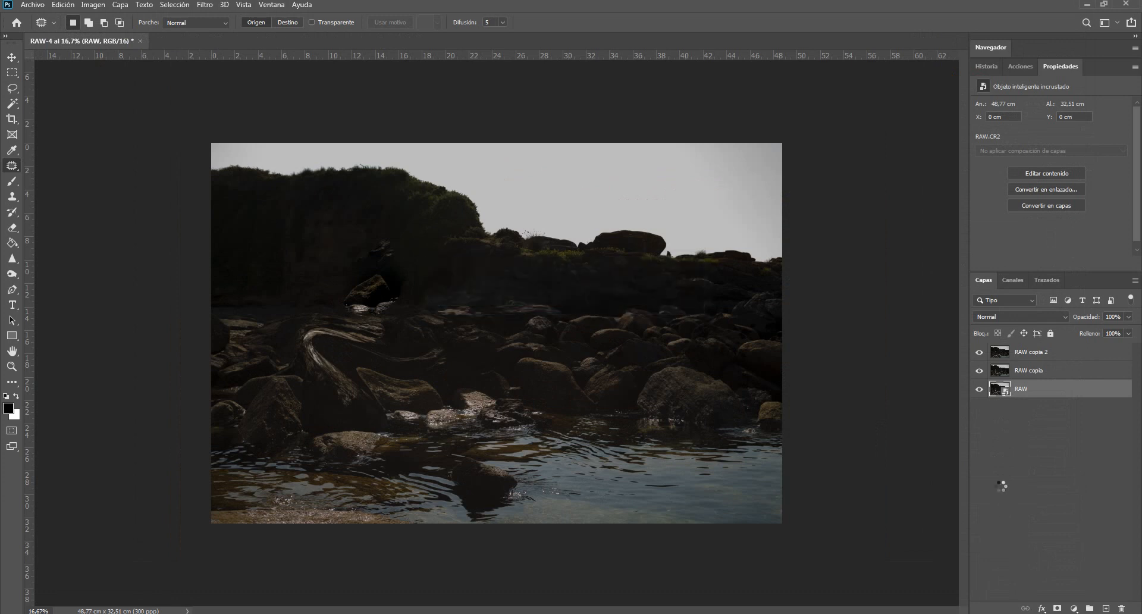
click(1023, 374)
click(1024, 352)
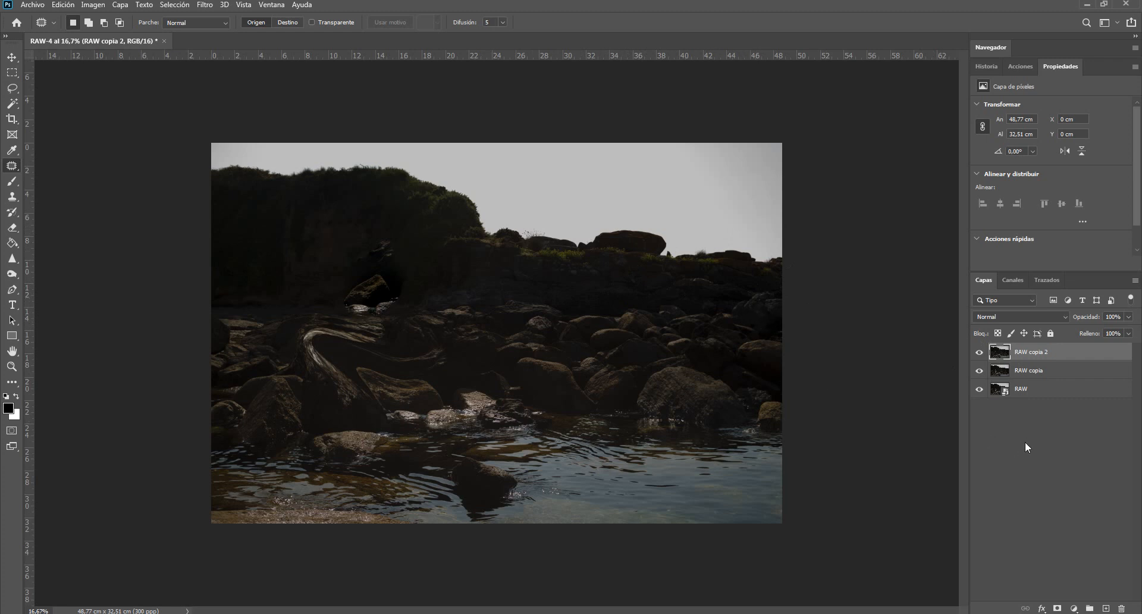
click(634, 612)
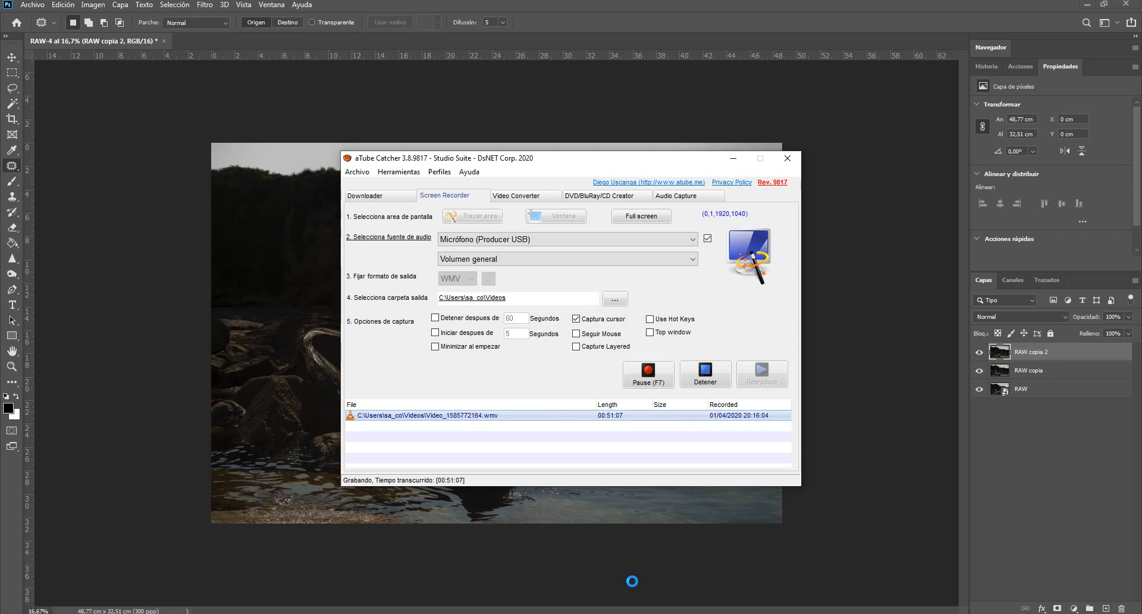
click(627, 613)
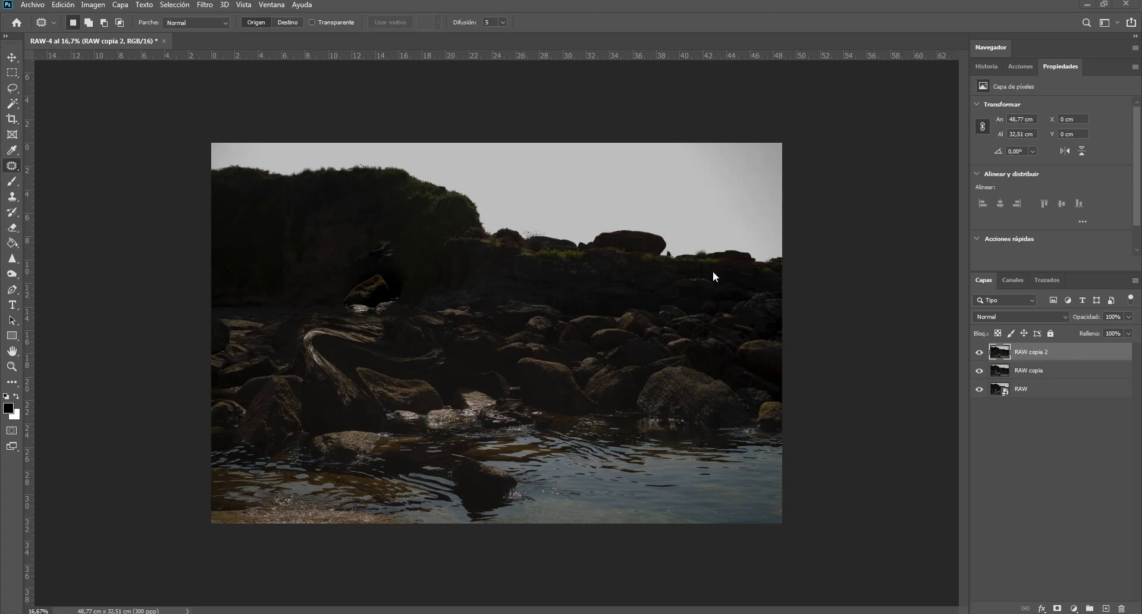
Step: Add a layer mask to RAW copia 2 and paint black on it over the right-hand rocks with the 92% opacity brush
key(v)
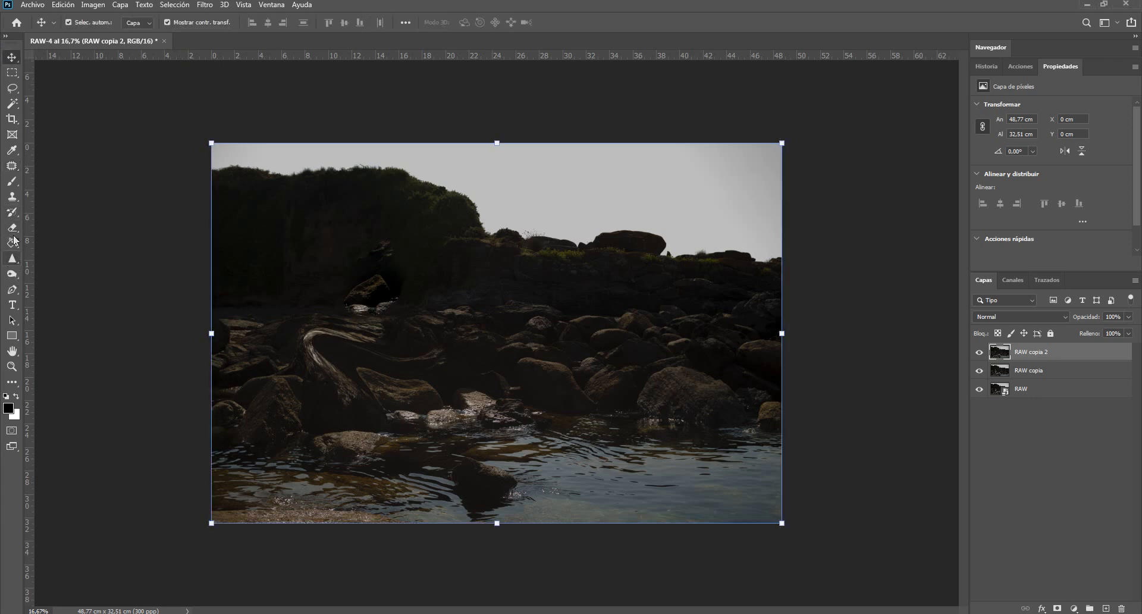
click(12, 180)
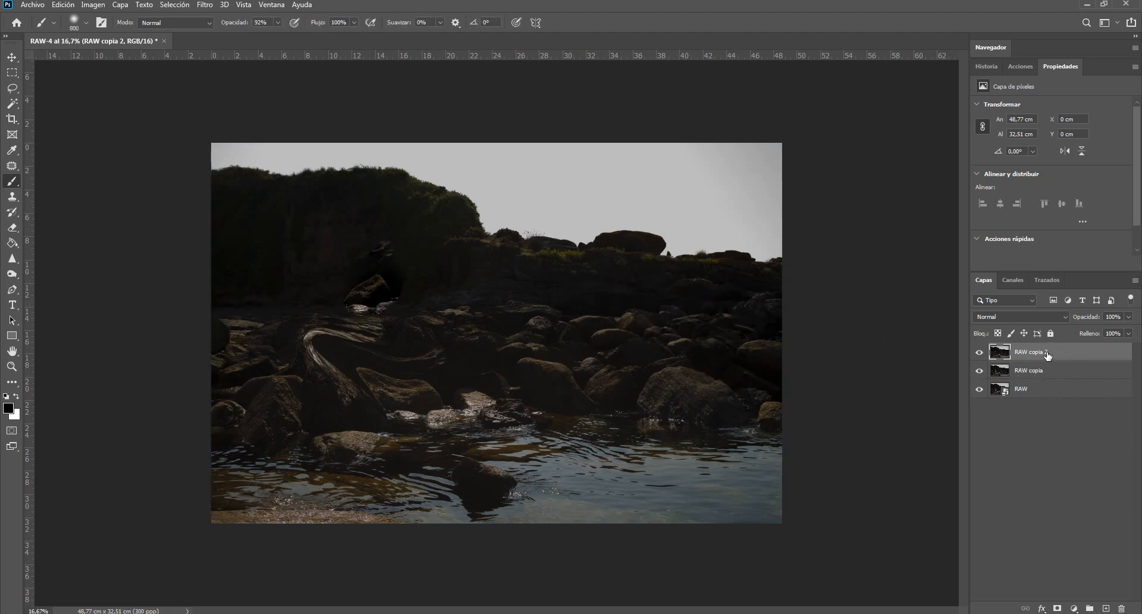
click(1056, 608)
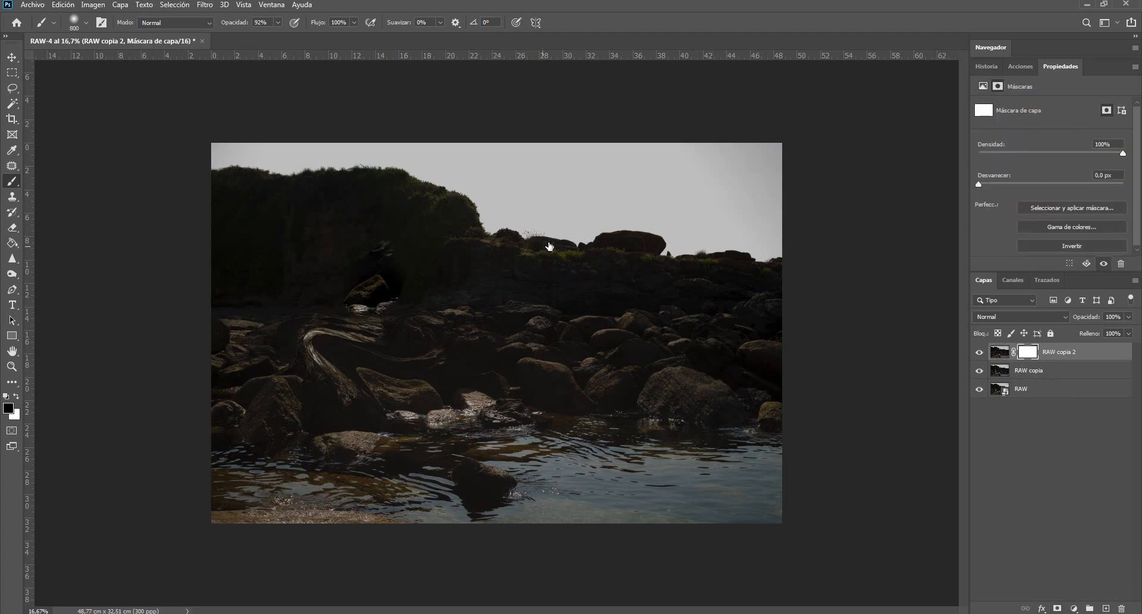
mouse_move(688, 339)
mouse_down()
mouse_move(678, 296)
mouse_move(652, 297)
mouse_up()
Step: Hide RAW copia, extend the black mask painting across the right-hand rocks with a brush enlarged to 1900, and show RAW copia again
click(979, 369)
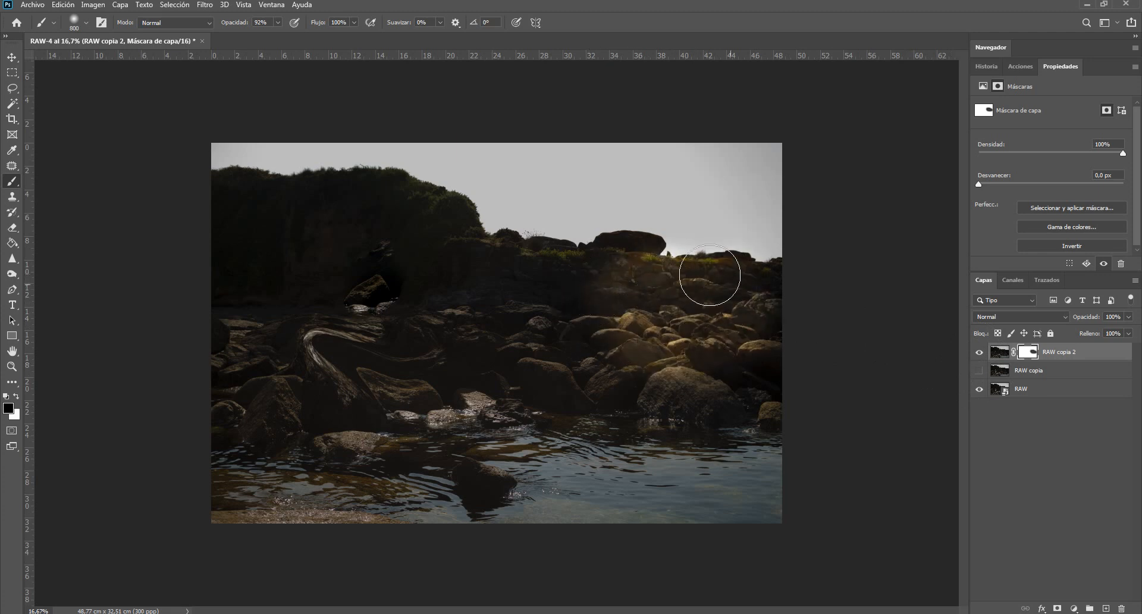
drag(710, 276, 621, 275)
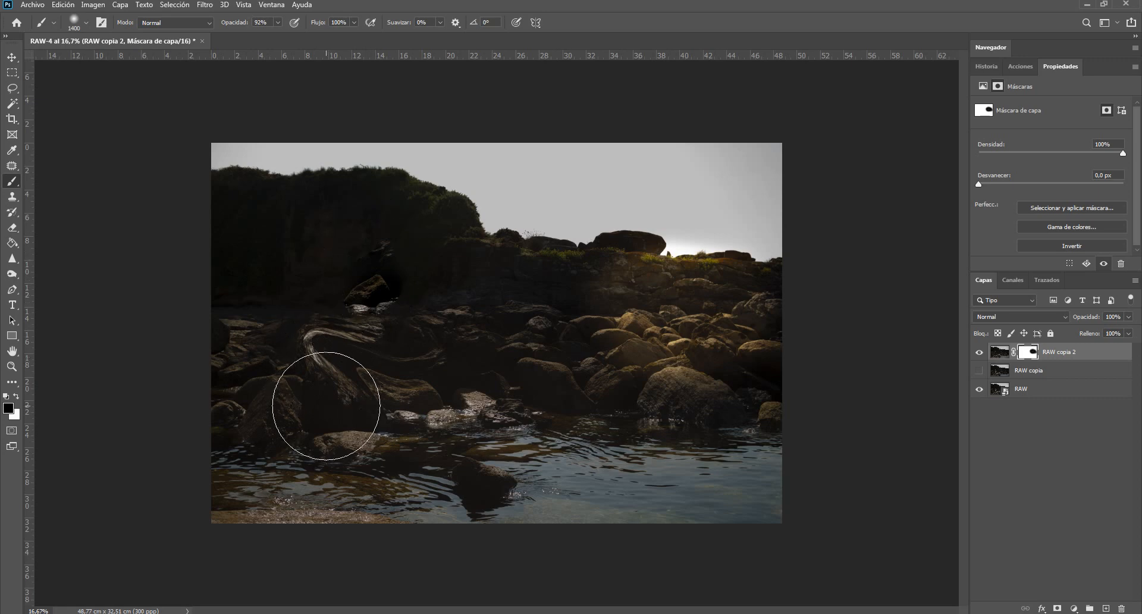
key(bracketright)
key(bracketright)
key(bracketright)
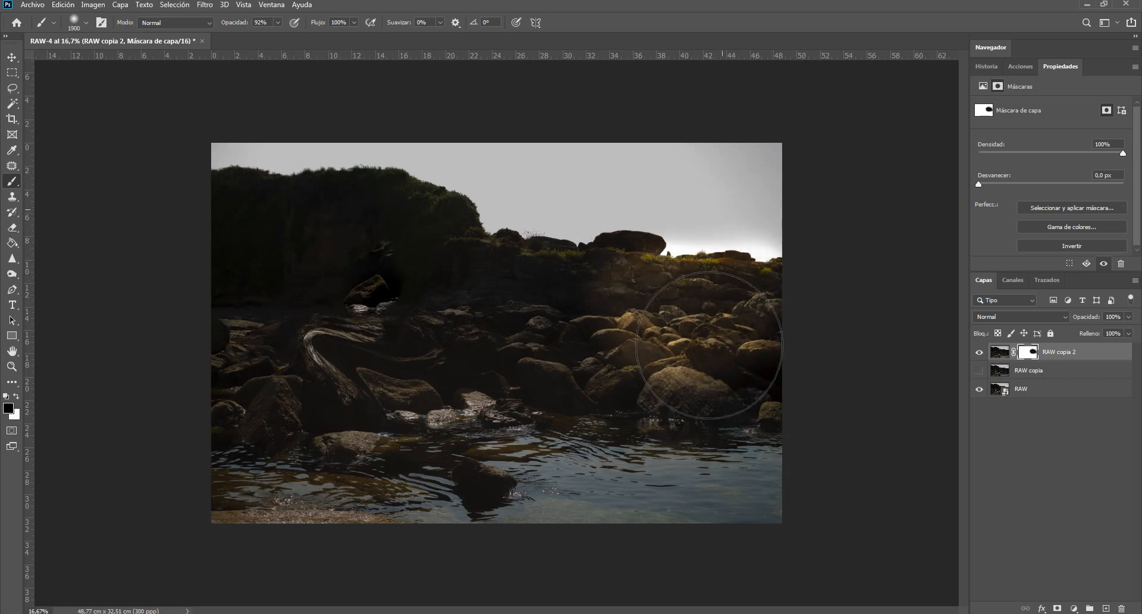
click(979, 370)
Step: Add a layer mask to RAW copia, paste a copy of RAW copia 2's mask into it, and return to the masked image
click(1031, 376)
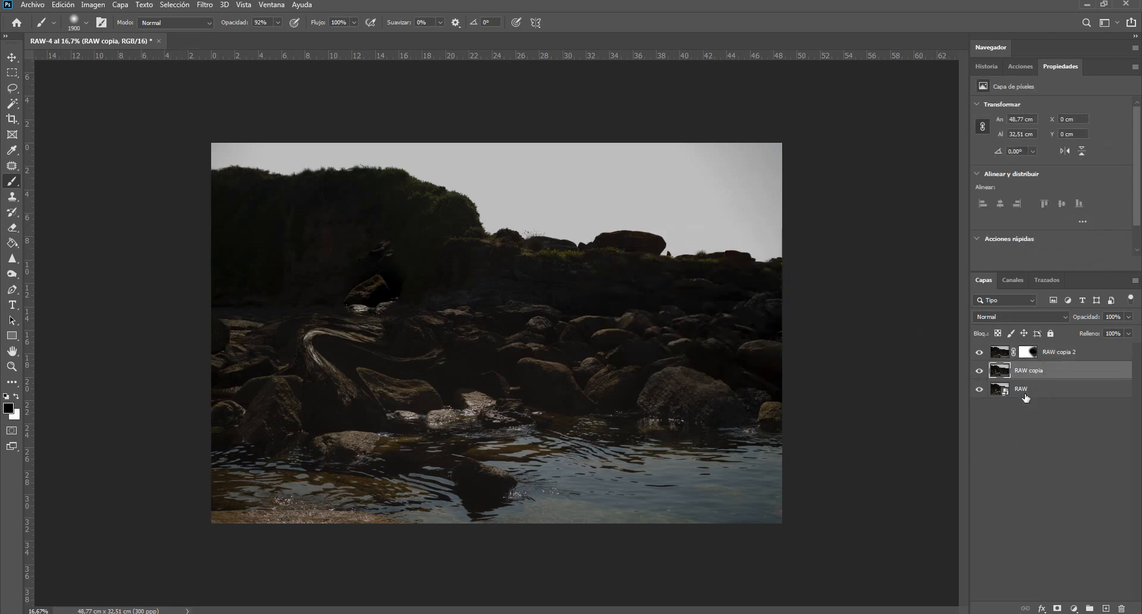
click(1057, 608)
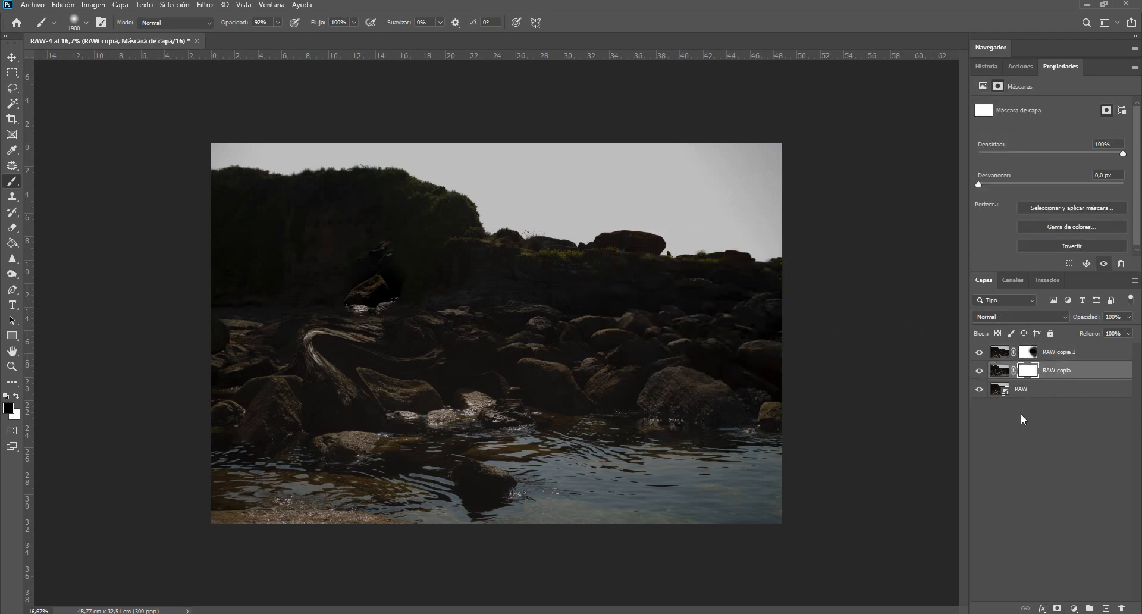
click(1027, 352)
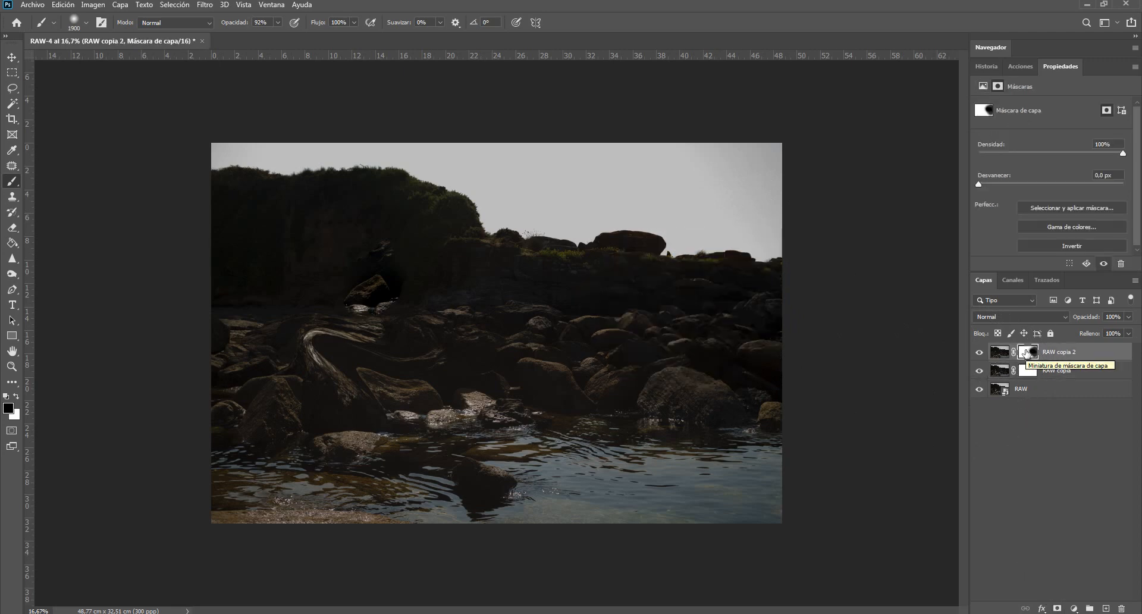
alt+click(1027, 353)
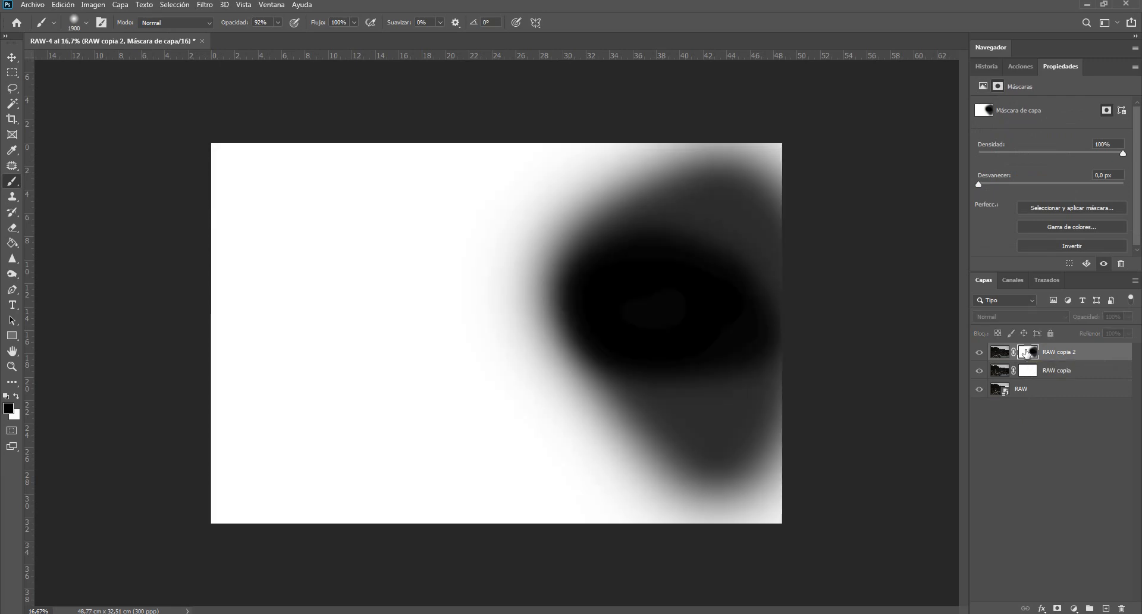
key(ctrl+a)
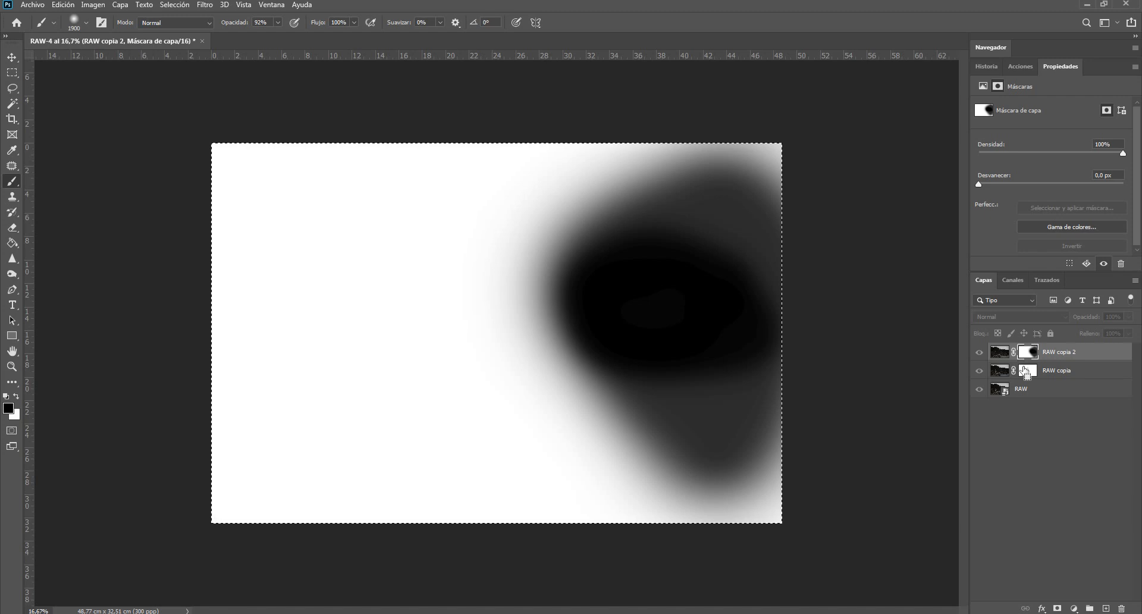
alt+click(1026, 372)
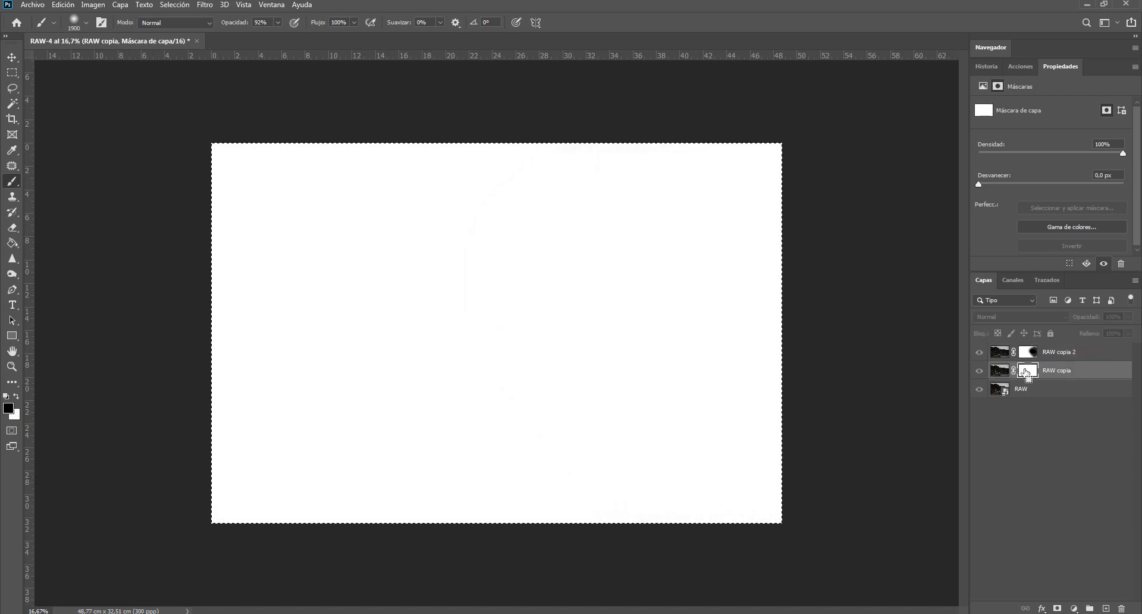
key(ctrl+v)
click(1000, 357)
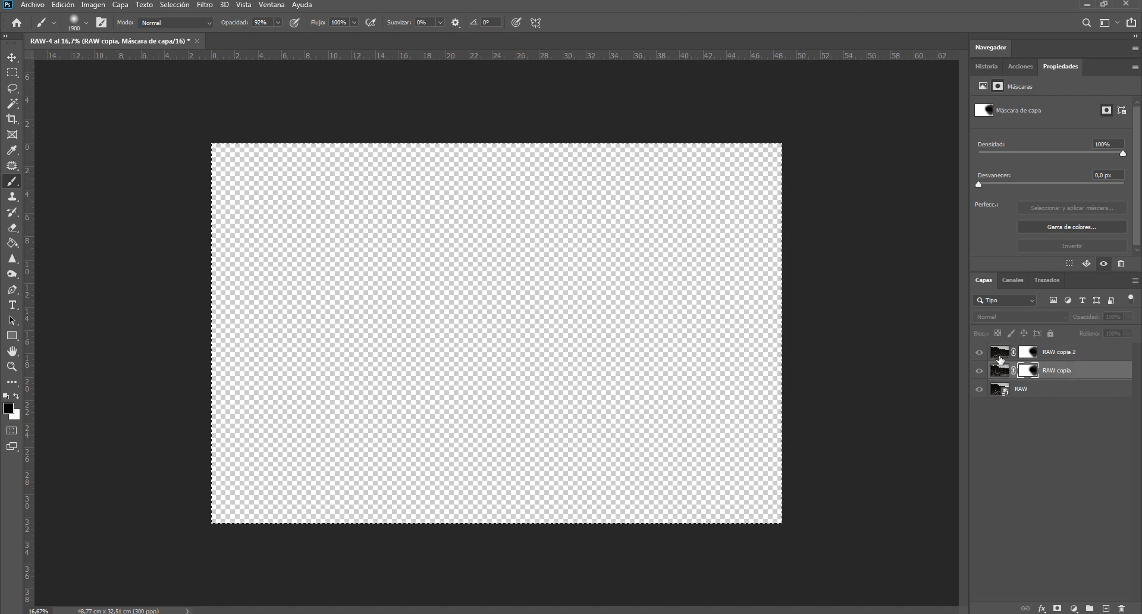
key(ctrl+d)
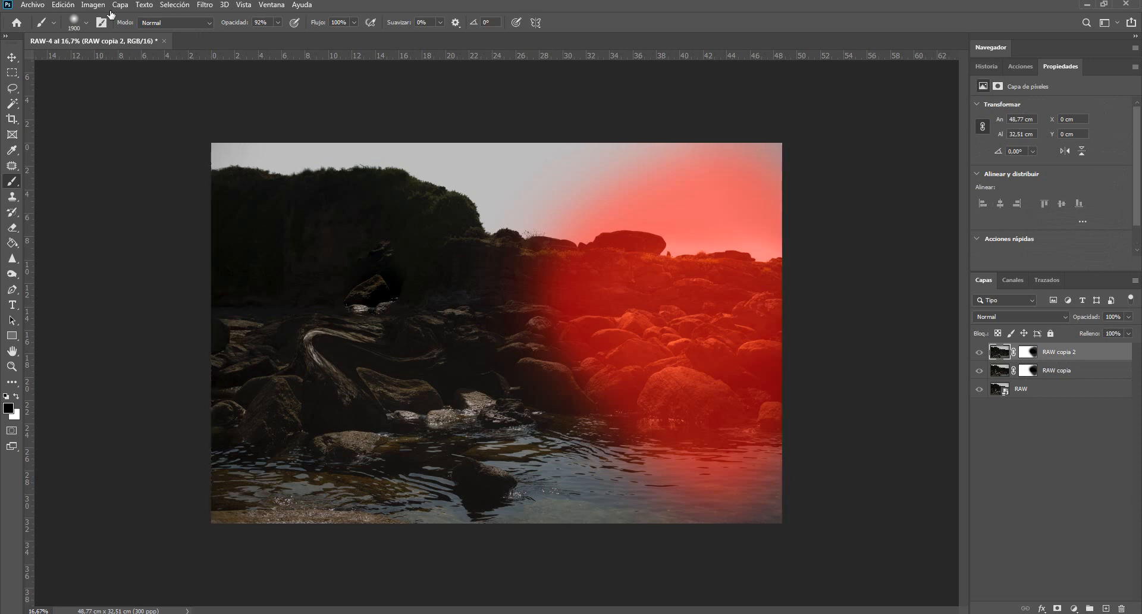
key(v)
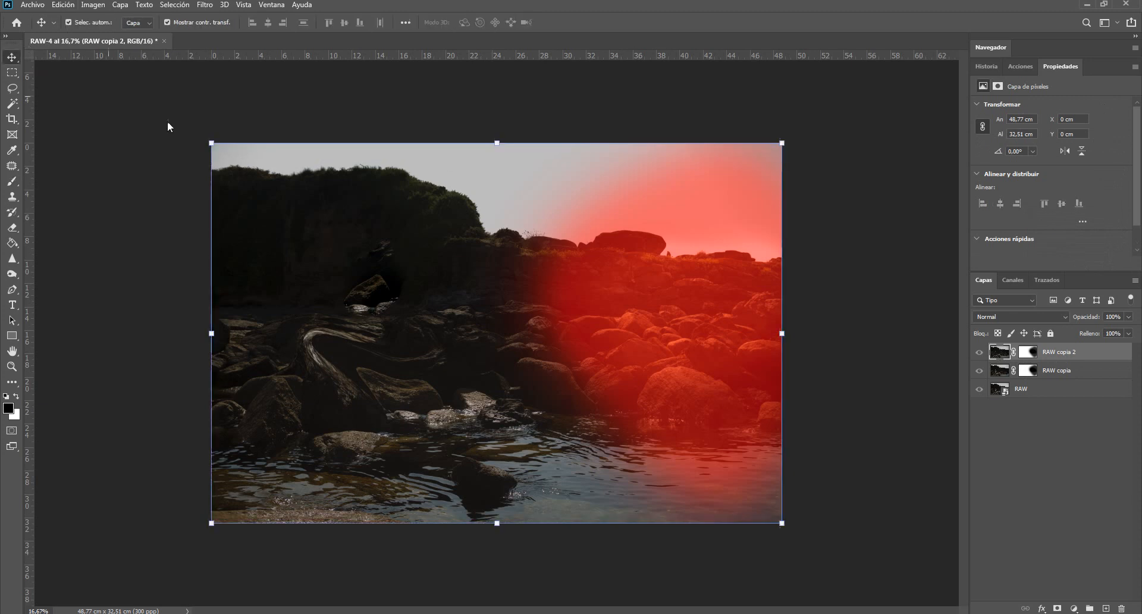
click(1025, 354)
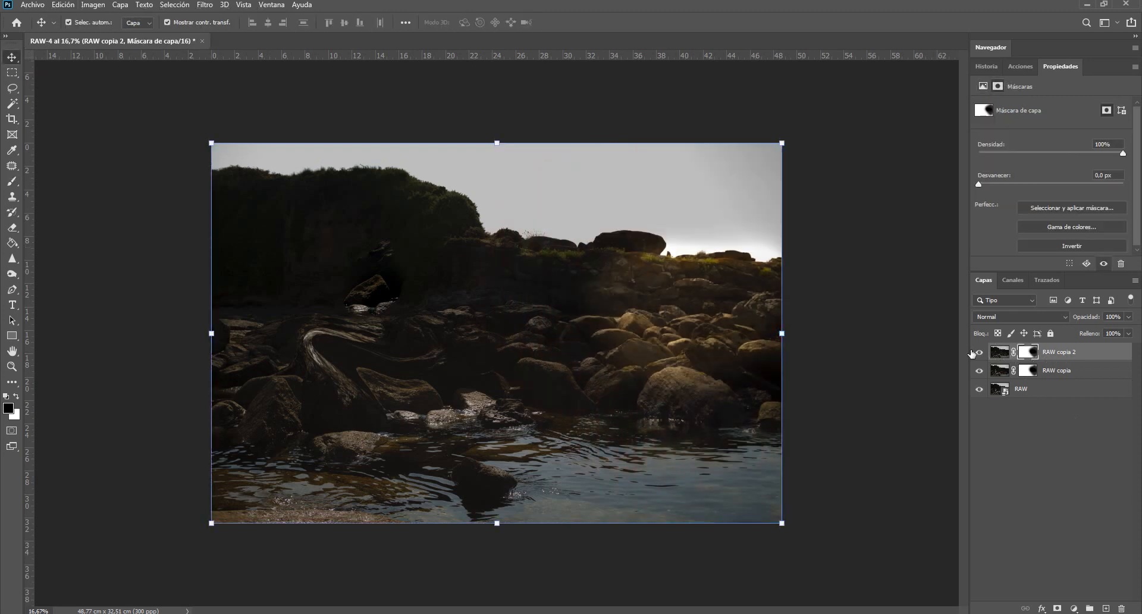
Step: Delete the RAW copia 2 and RAW copia layers so only the RAW smart object remains
click(998, 354)
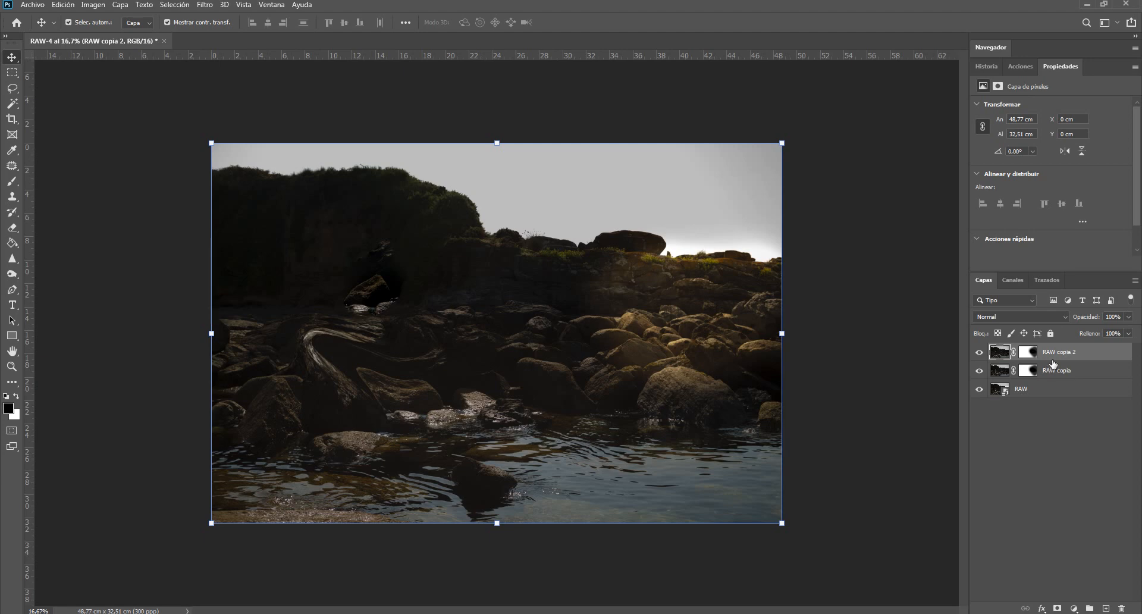
key(Delete)
key(Delete)
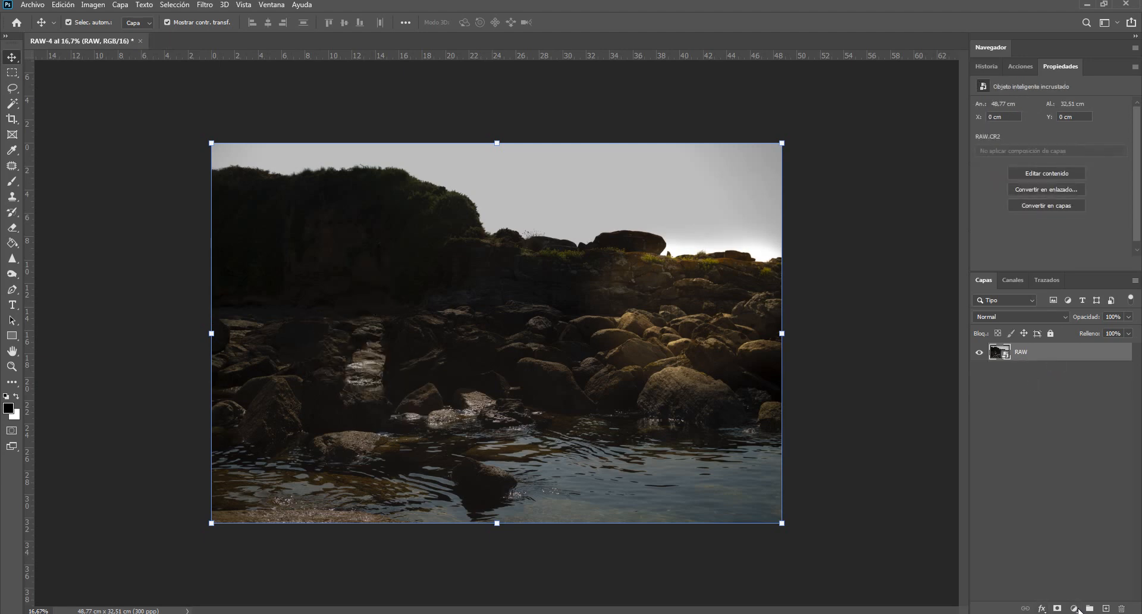
Step: Add a Filtro caliente (85) photo filter adjustment layer at 69% density above RAW, plus a default Blanco y negro adjustment layer
click(1076, 609)
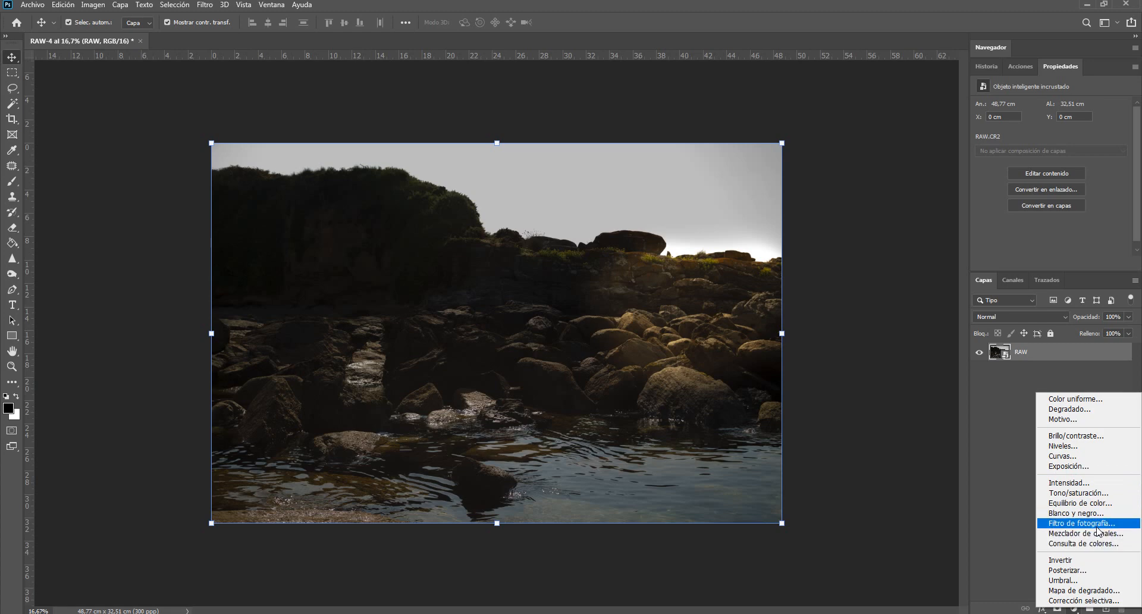
click(1097, 526)
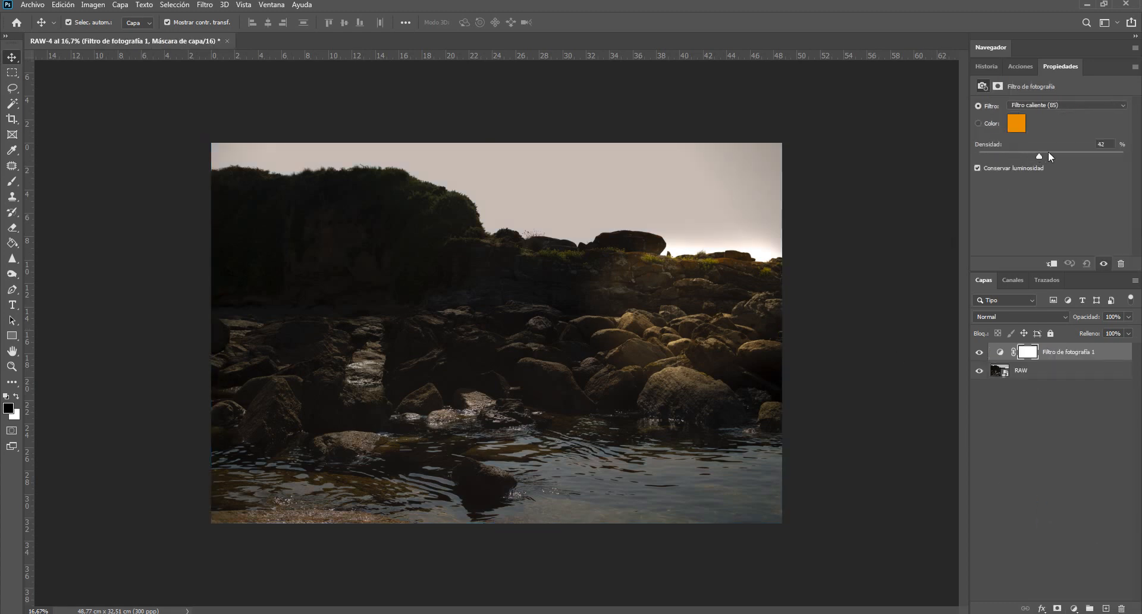
drag(1079, 155, 1079, 155)
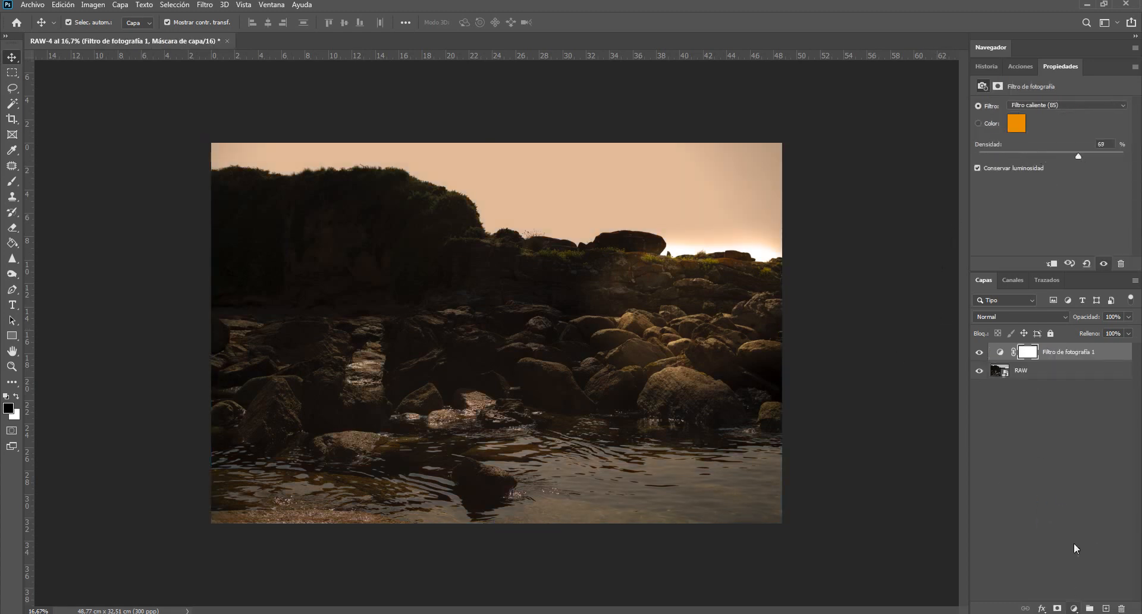
click(1073, 608)
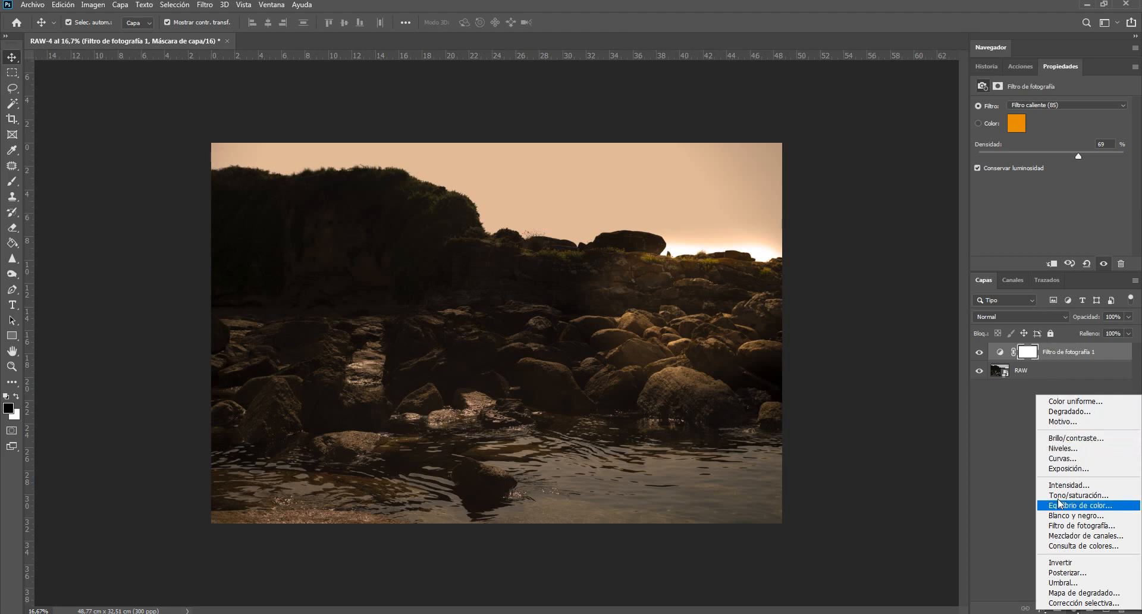
click(1053, 517)
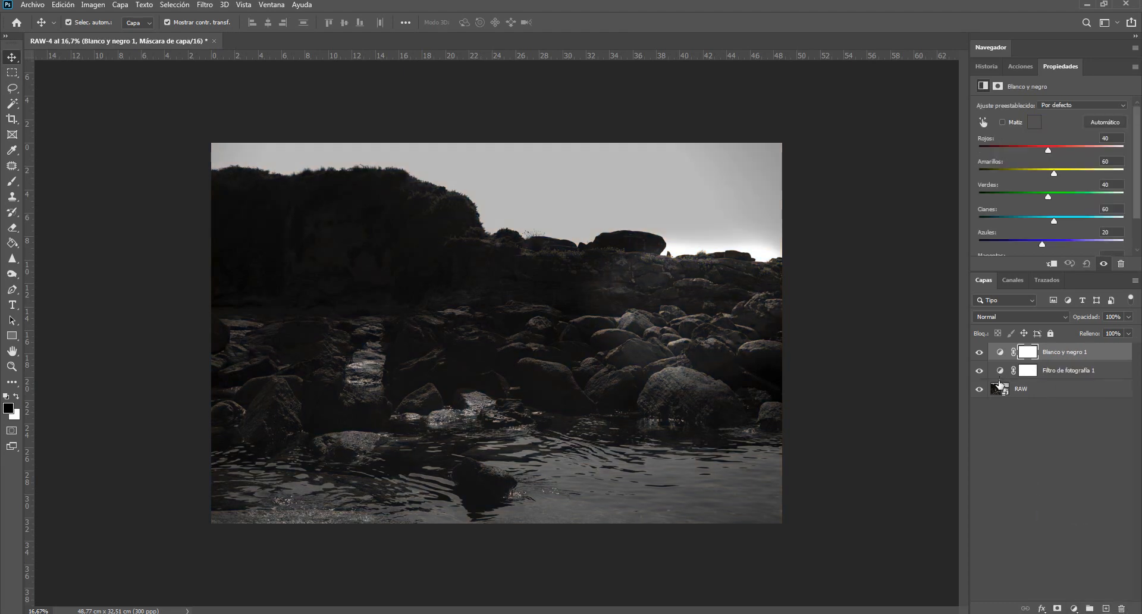
Step: Reopen the RAW smart object in Camera Raw and set its Exposure to +3.70
click(998, 389)
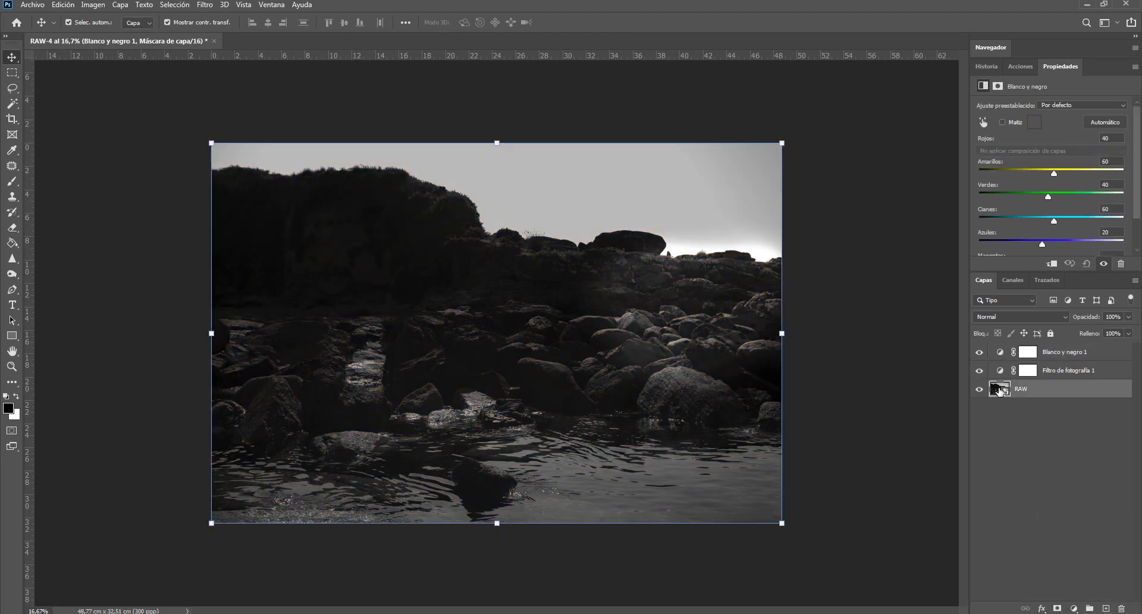
double_click(998, 390)
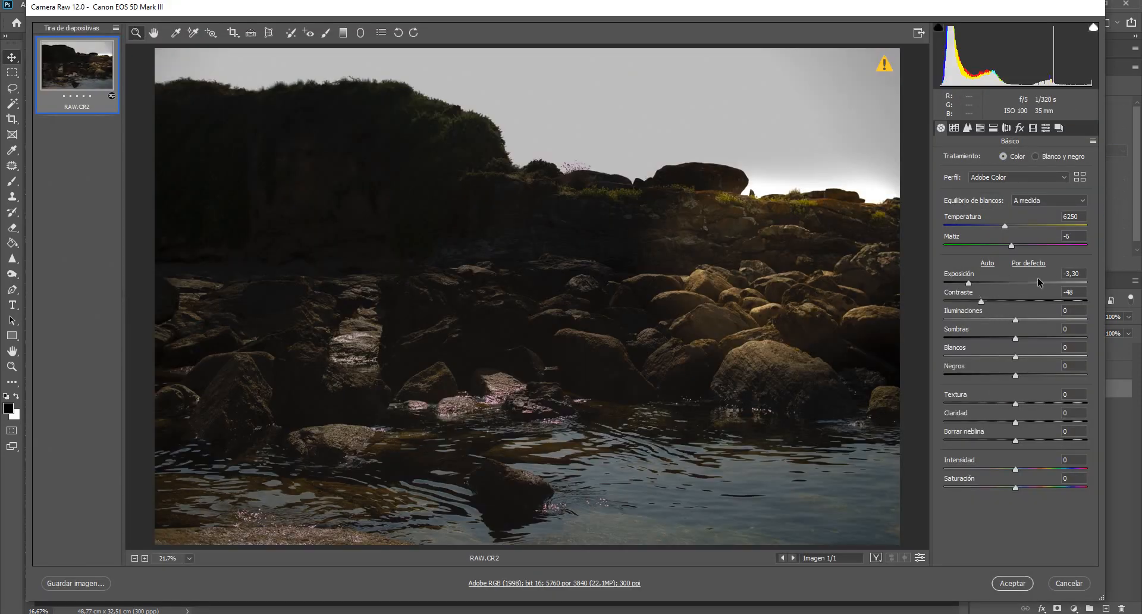
drag(1025, 283, 1068, 283)
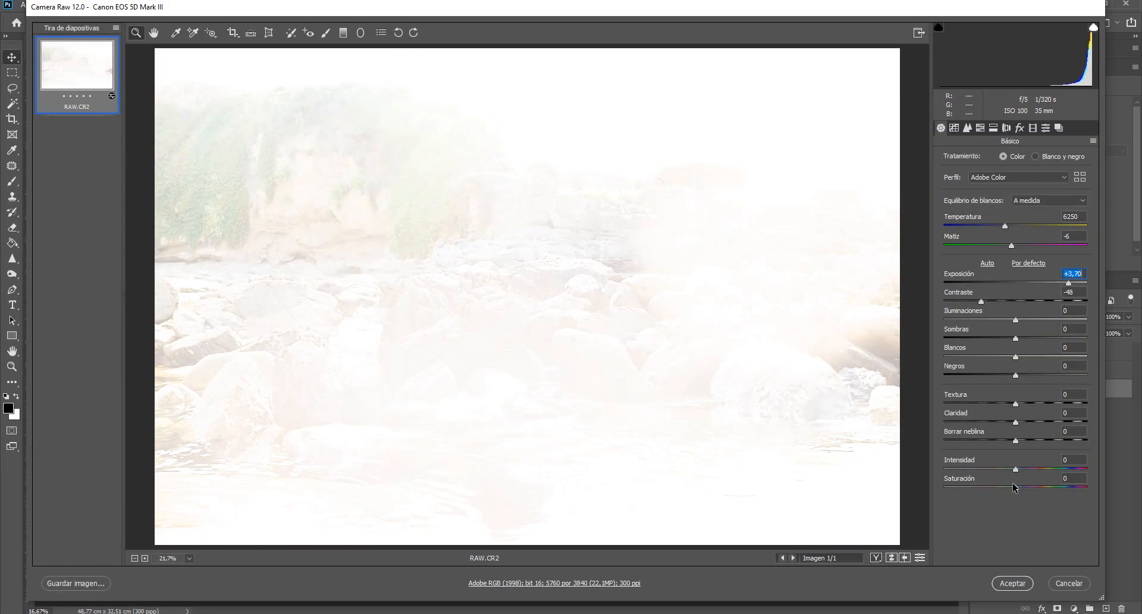
click(1013, 582)
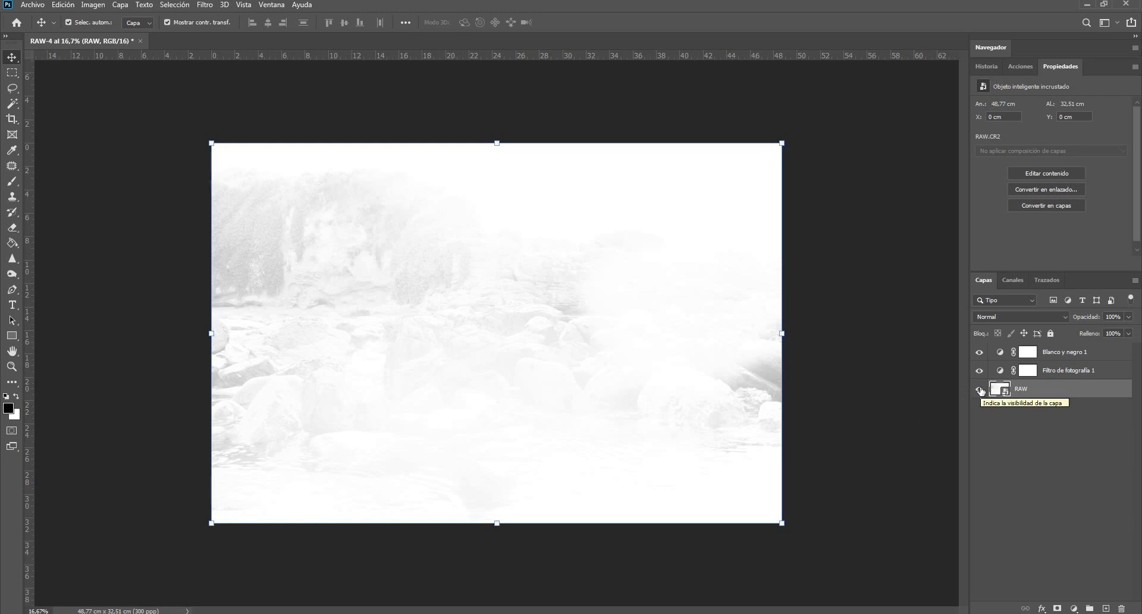
Step: Delete the Blanco y negro and Filtro de fotografía adjustment layers above RAW
click(1064, 358)
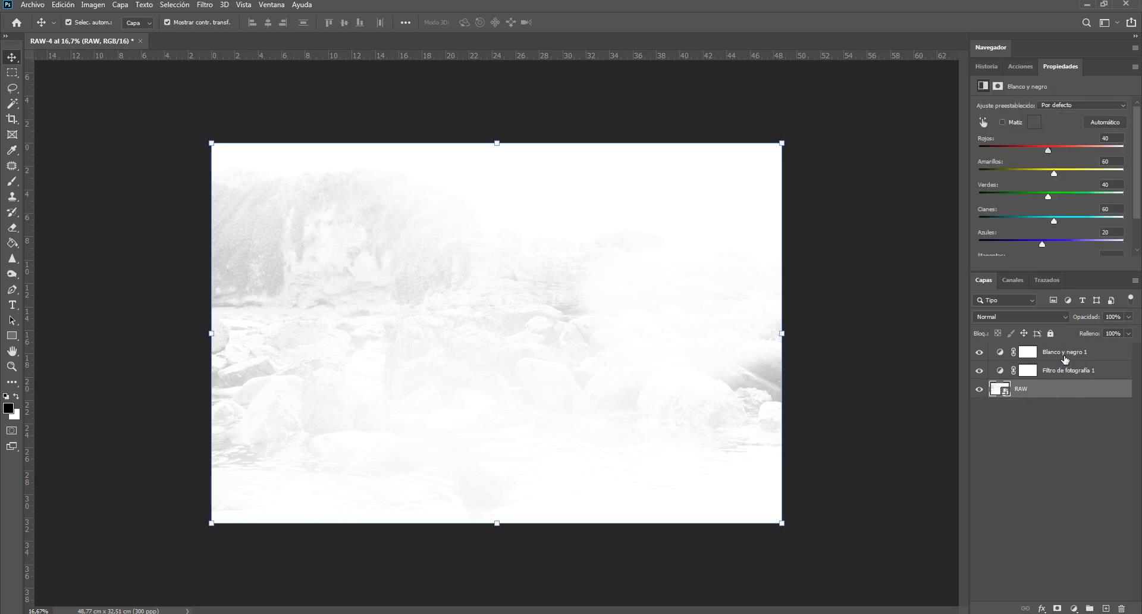
key(Delete)
key(Delete)
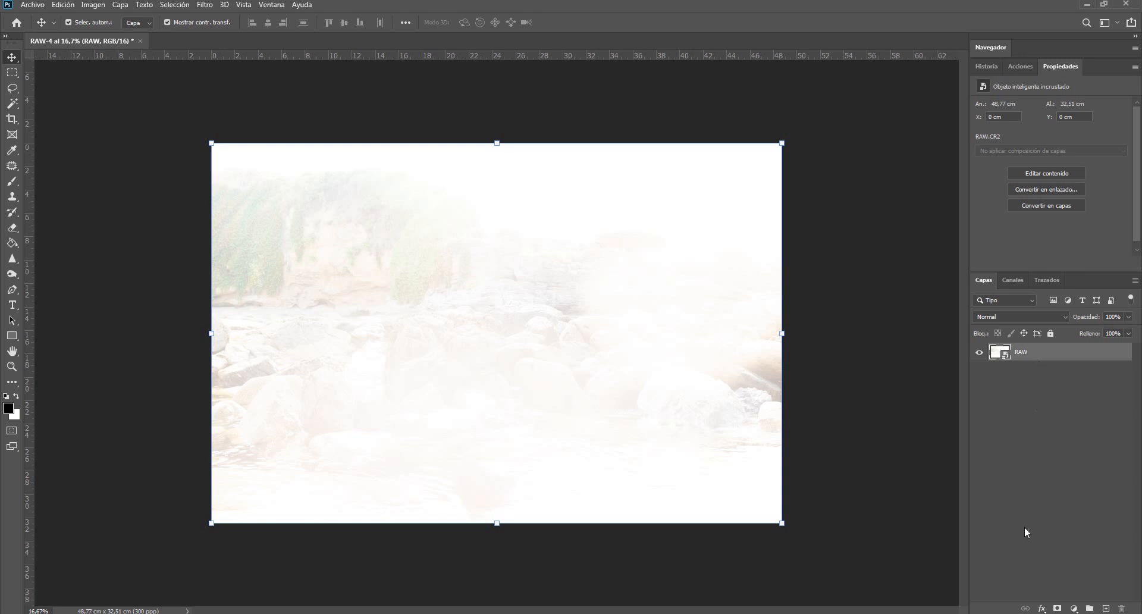
Step: Duplicate the RAW smart object layer and rasterize the copy
drag(1062, 355, 1105, 607)
right_click(1025, 351)
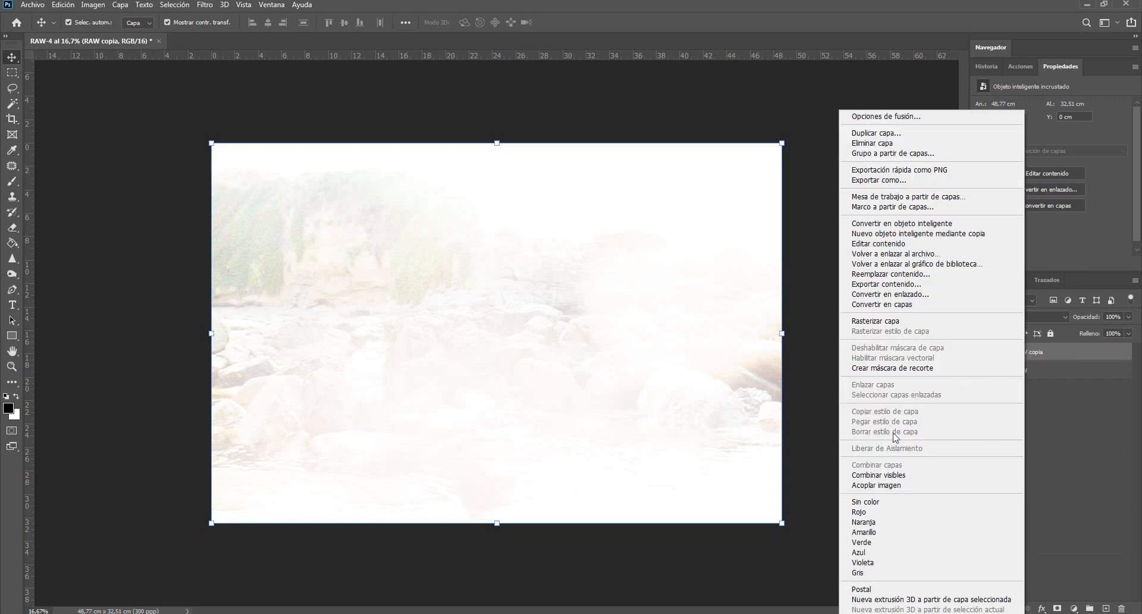
click(875, 321)
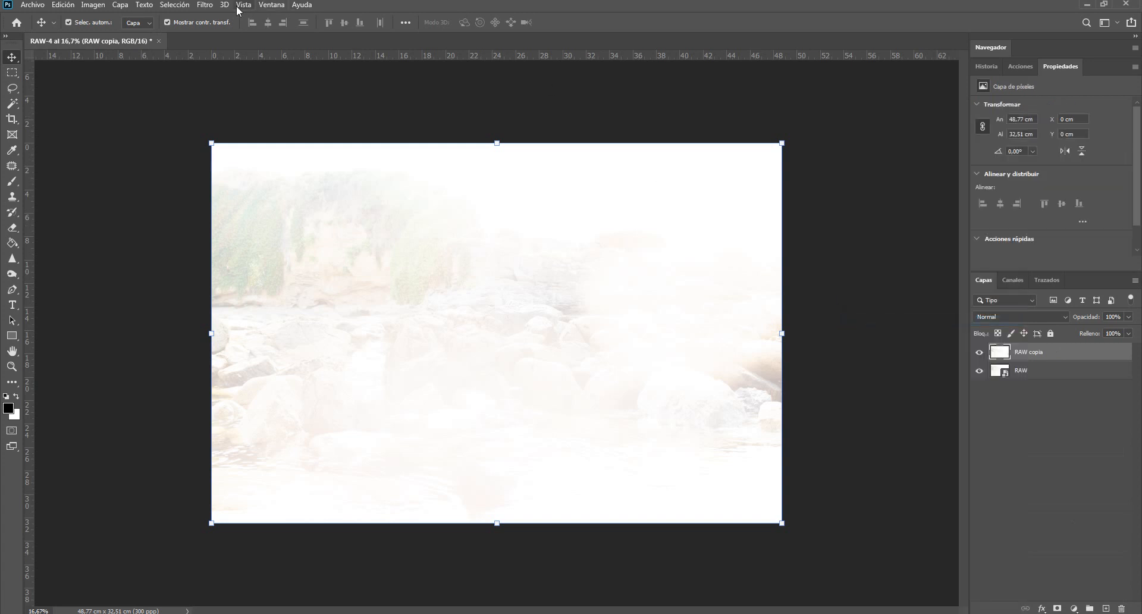
Step: Try Exposure -3.25 on RAW copia with the Camera Raw filter, look through its HSL, detail and split toning settings, and cancel
click(198, 4)
click(247, 75)
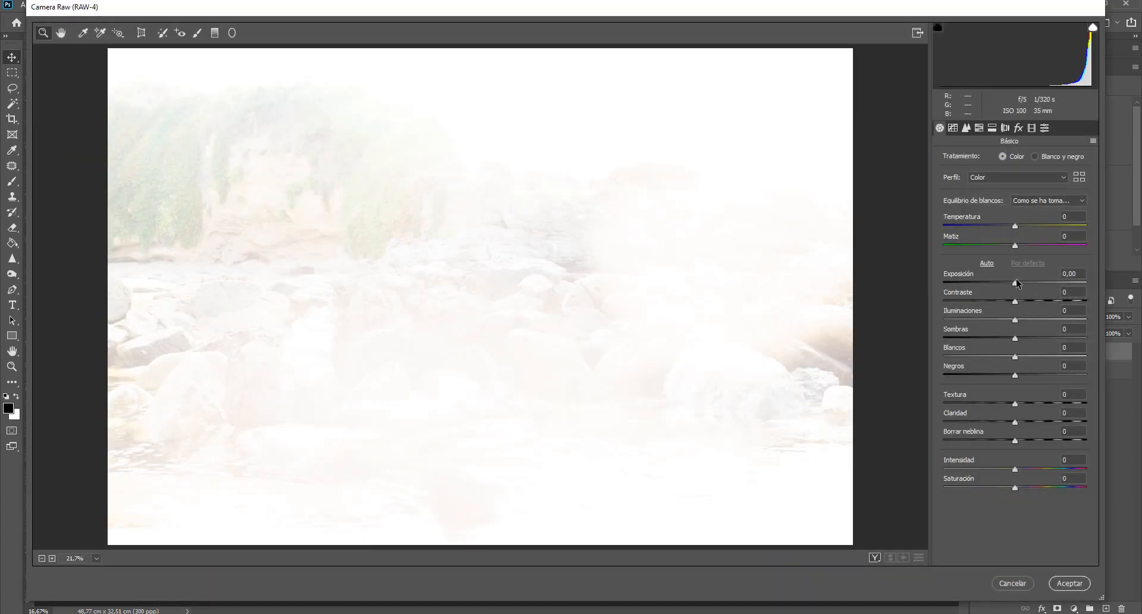
drag(1015, 284, 968, 290)
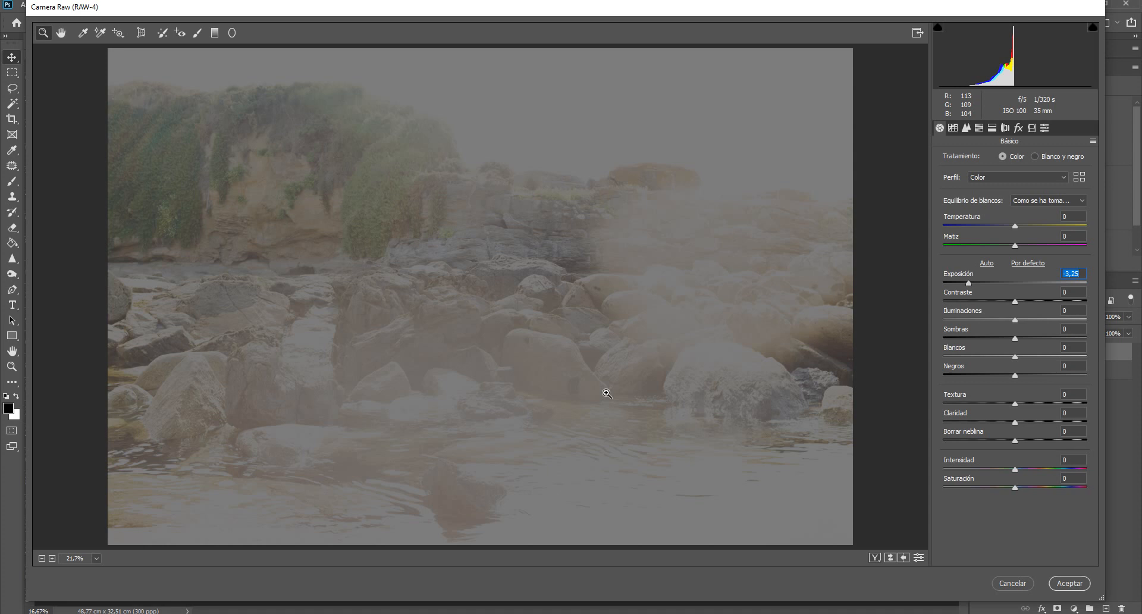
click(978, 127)
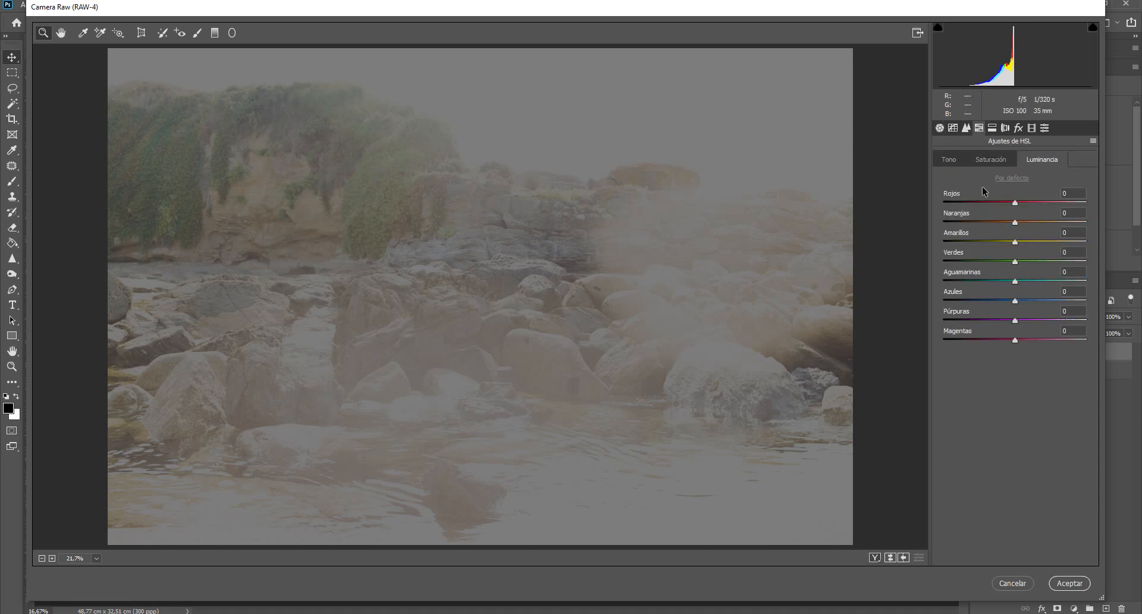
click(966, 128)
click(991, 128)
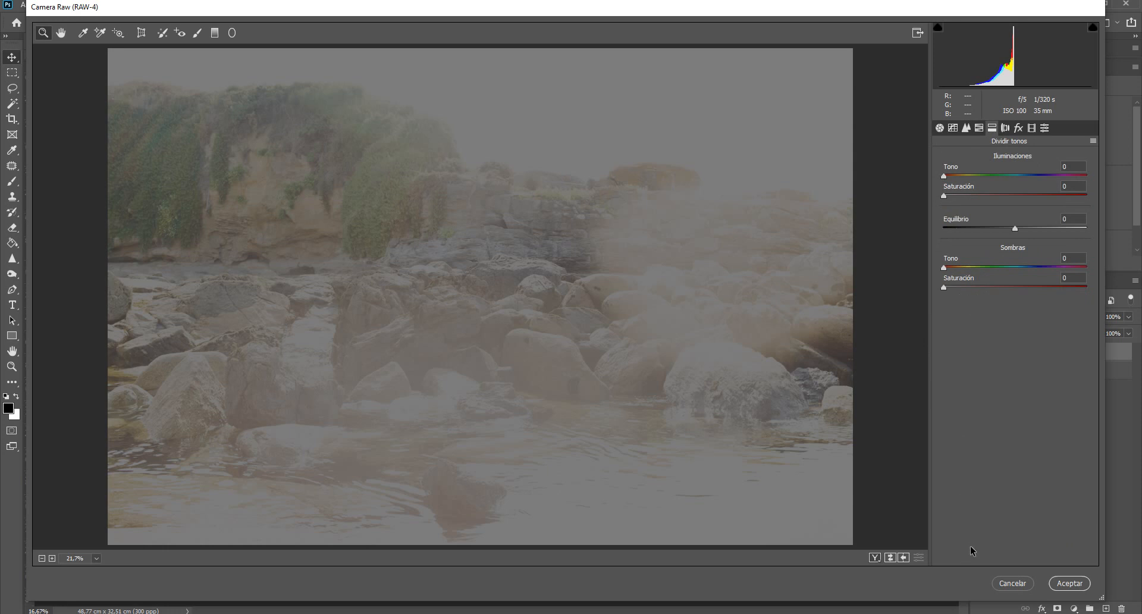
click(1002, 581)
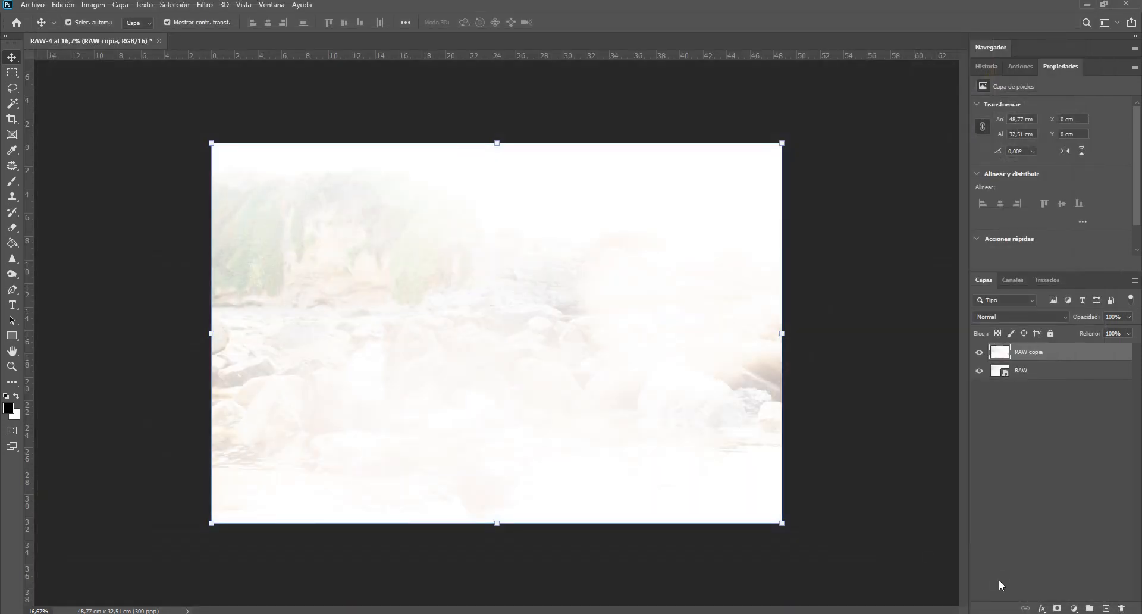